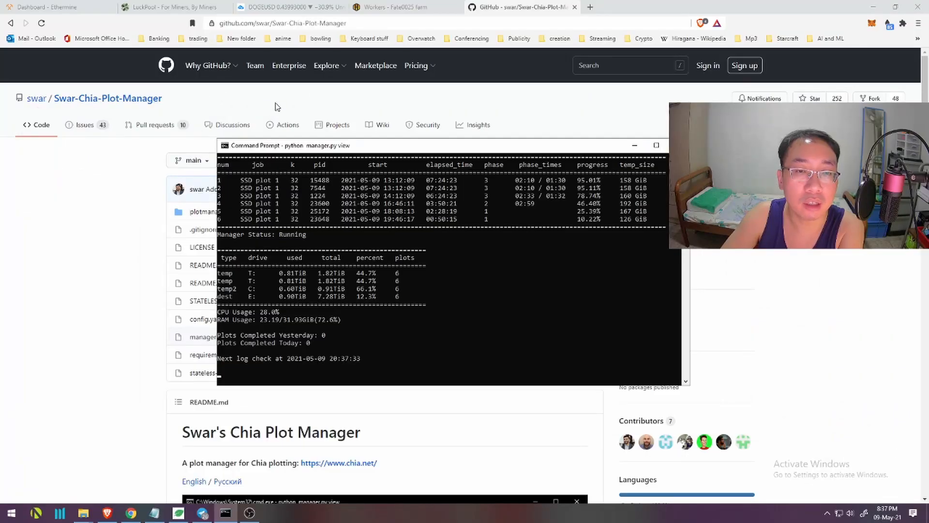
drag(386, 146, 387, 153)
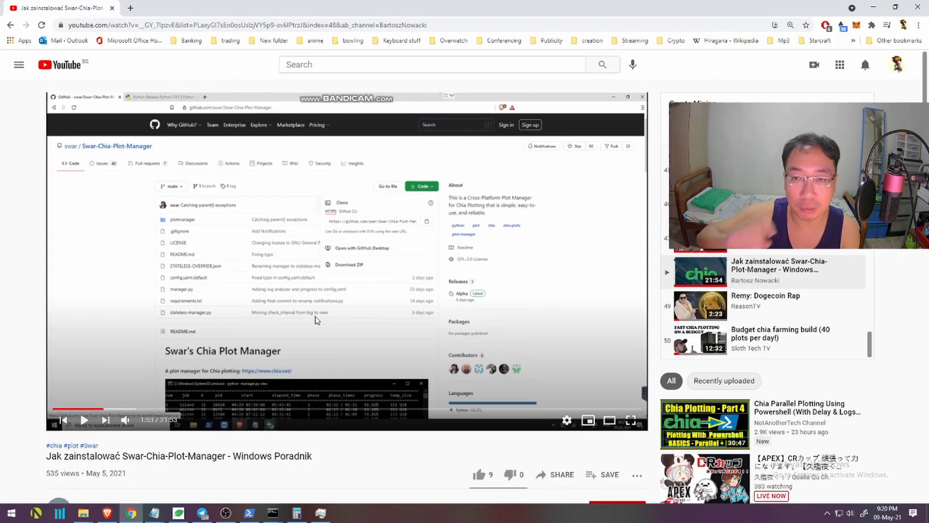
Examine the YouTube video "Jak zainstalować Swar-Chia-Plot-Manager - Windows Poradnik", including its title and the links in its description
scroll(329, 317, down, 2)
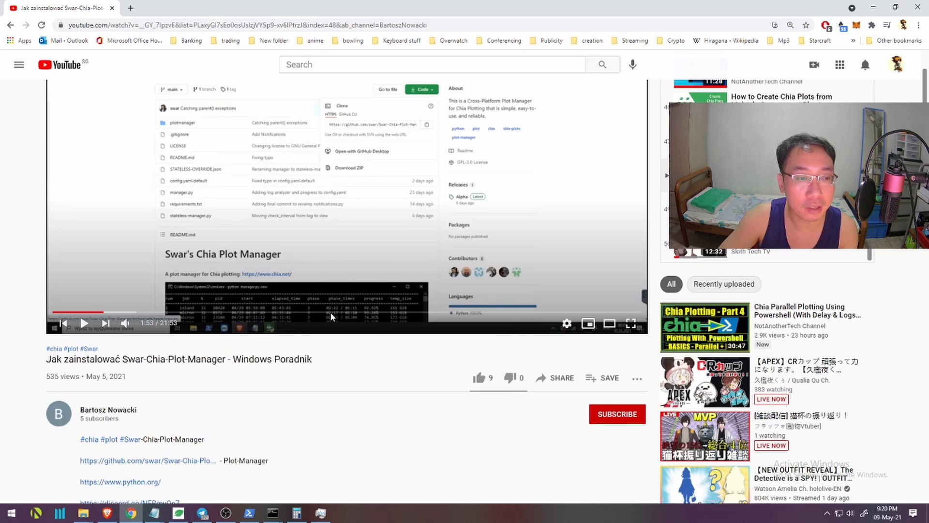
scroll(331, 314, up, 1)
scroll(194, 443, down, 1)
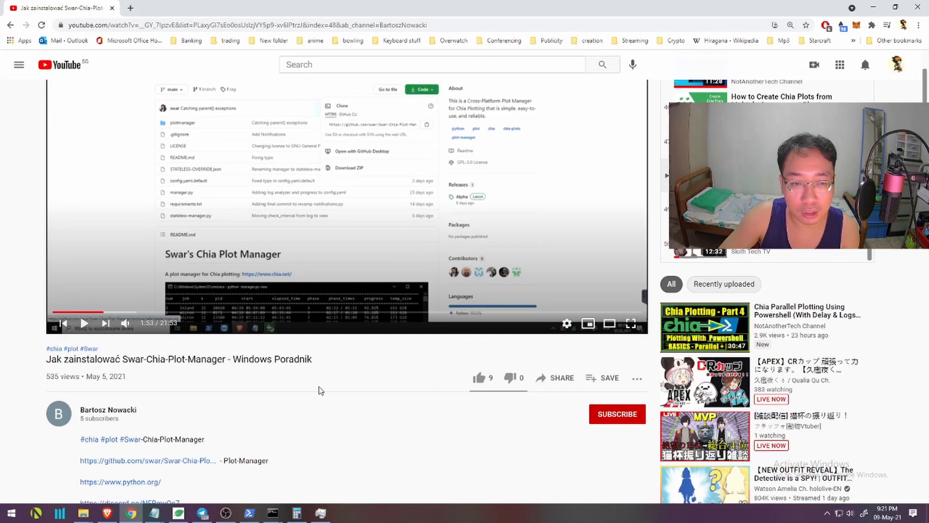
scroll(318, 387, up, 1)
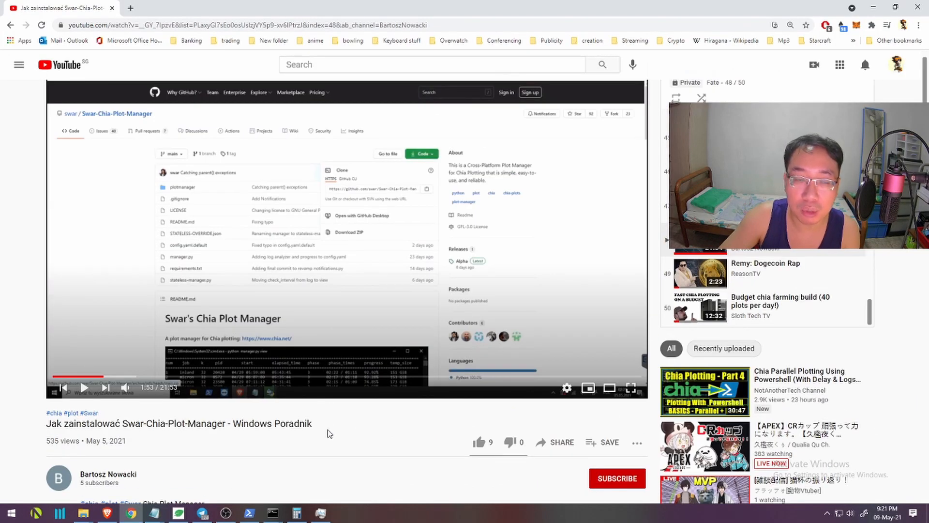
drag(313, 423, 45, 424)
drag(317, 425, 49, 424)
click(307, 439)
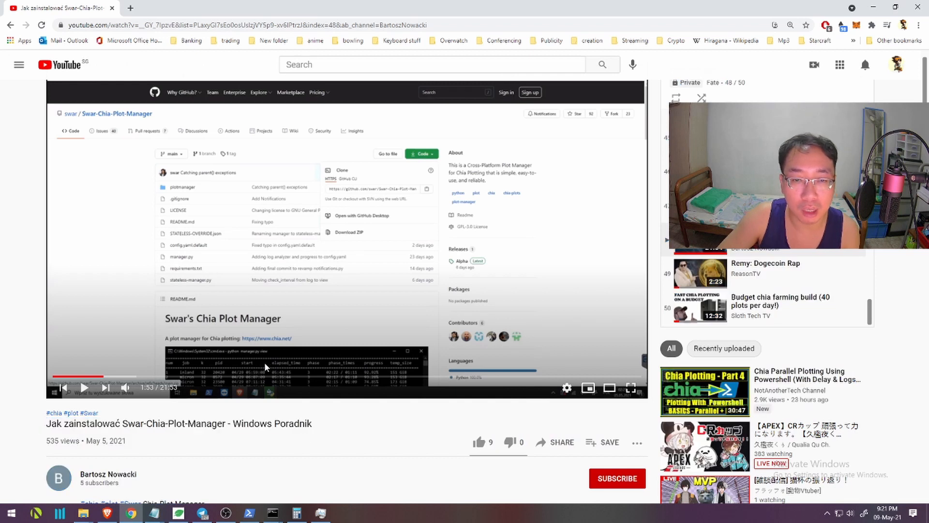
scroll(308, 421, down, 3)
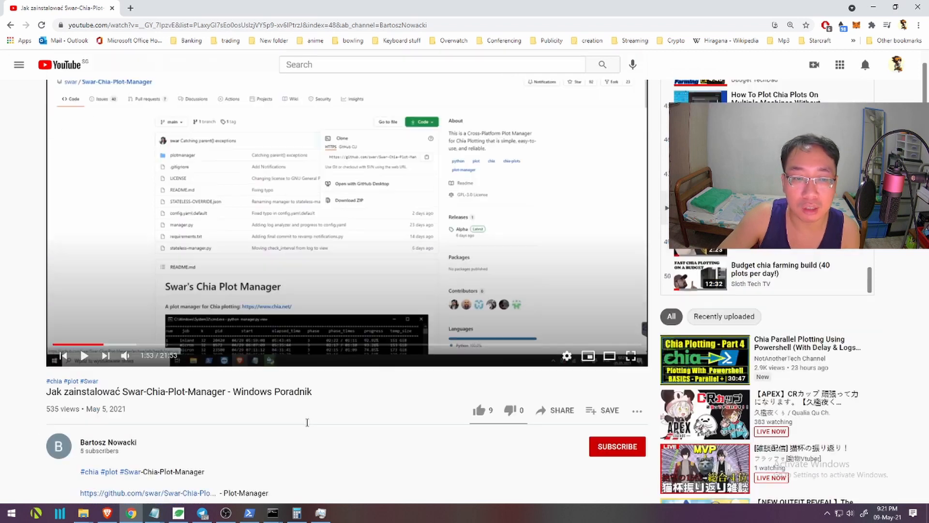
scroll(311, 371, down, 3)
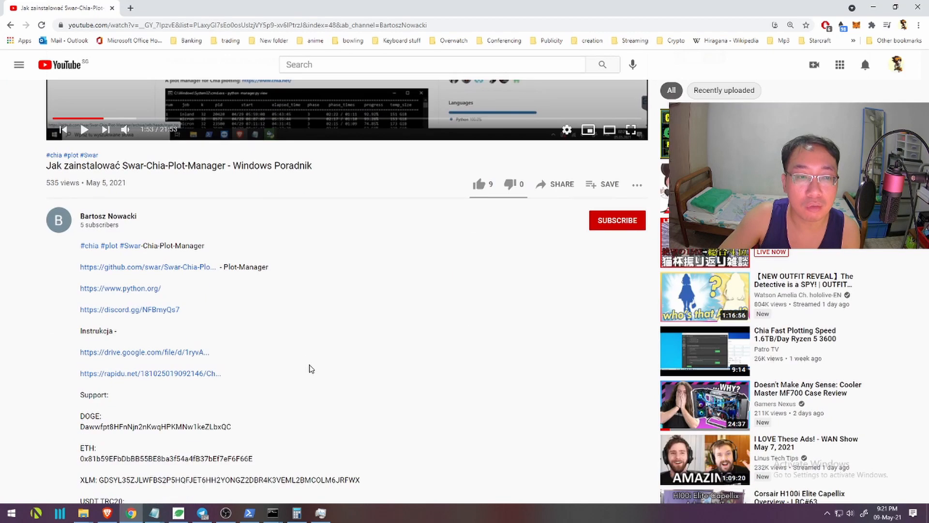
scroll(329, 386, down, 6)
scroll(329, 386, up, 10)
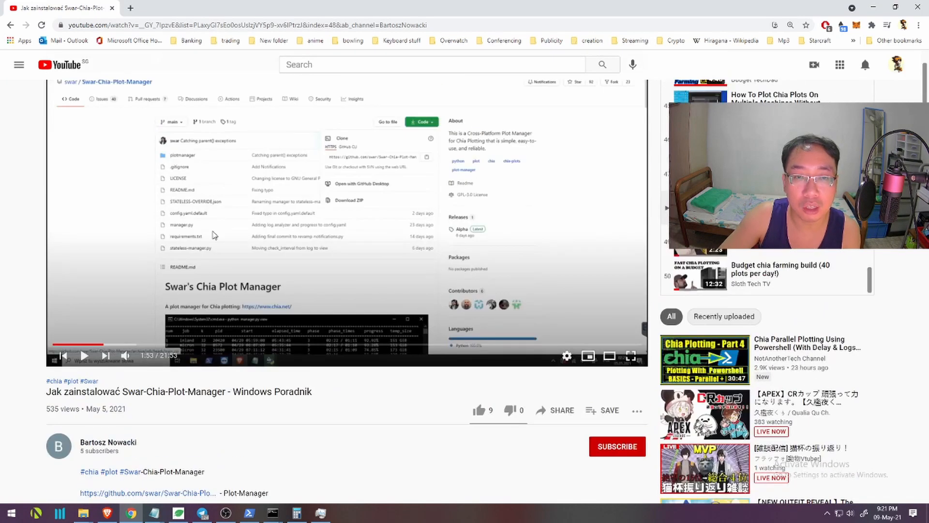
scroll(352, 335, up, 2)
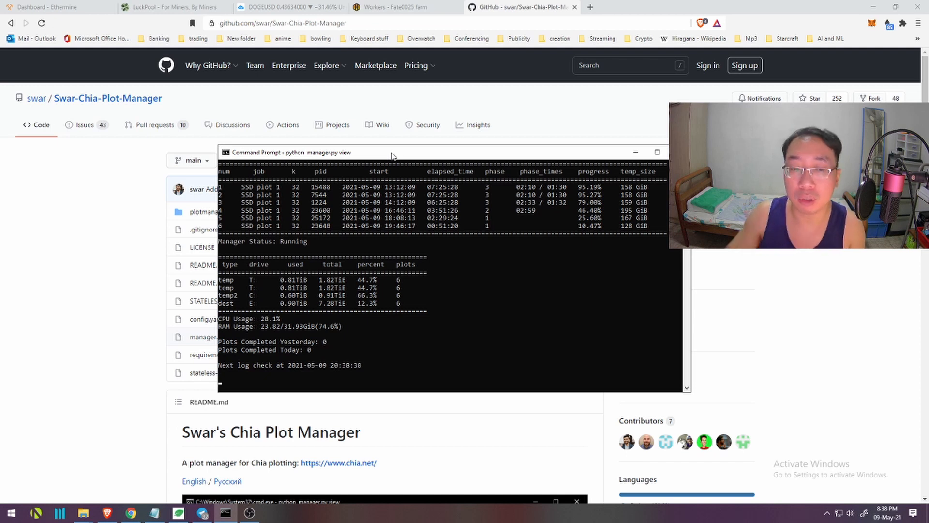
Switch to Chia Blockchain, look through the built-in Add a Plot form from the plots page, and minimize the window
click(185, 511)
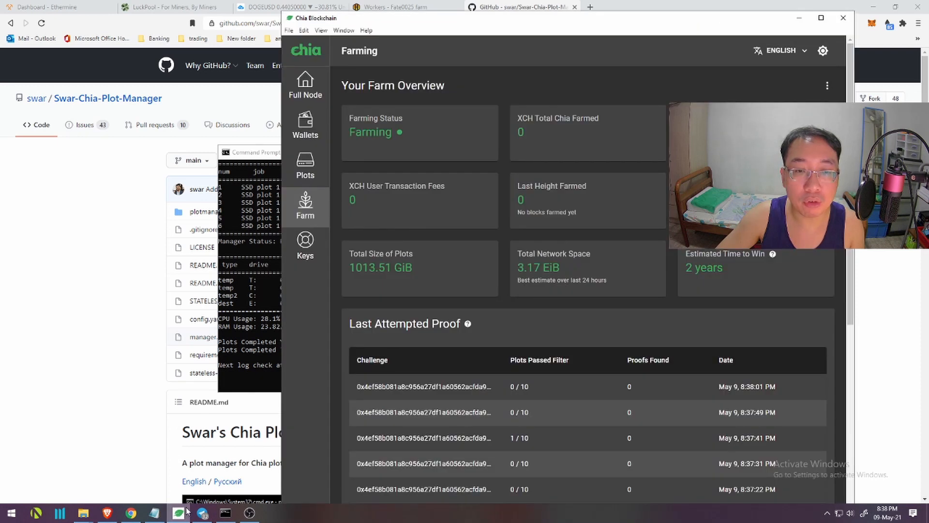
drag(451, 22, 361, 19)
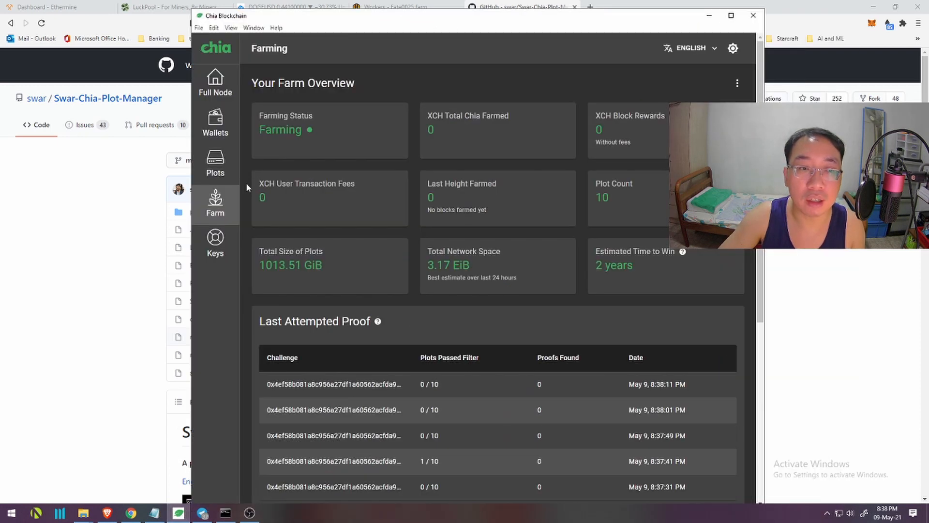
click(226, 167)
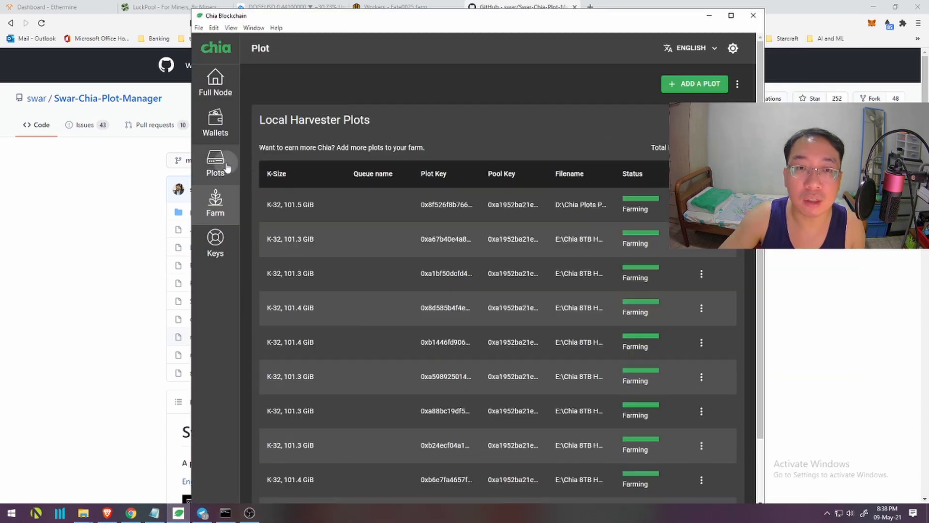
click(696, 87)
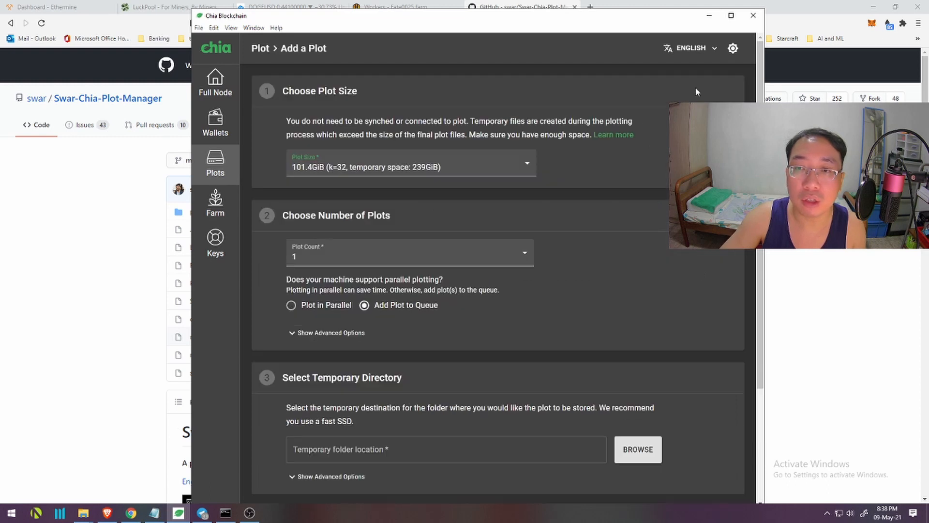
scroll(555, 317, down, 3)
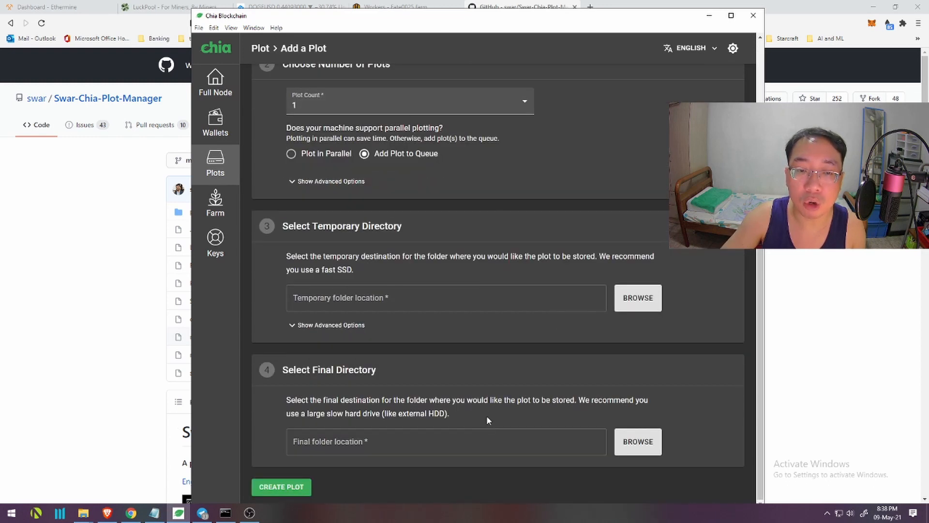
scroll(488, 417, up, 3)
click(709, 15)
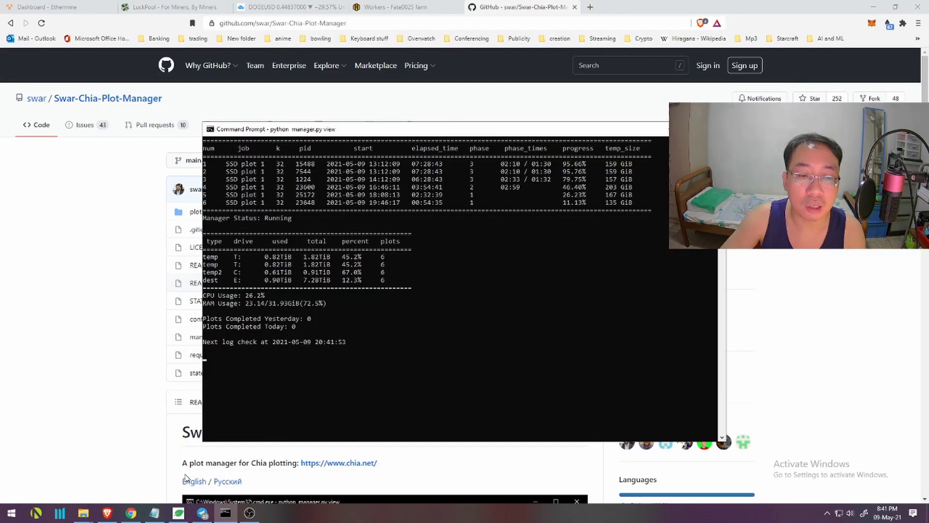
Bring Chia Blockchain back, review the plot count, queue and directory settings of the Add a Plot form, and minimize it again
click(179, 513)
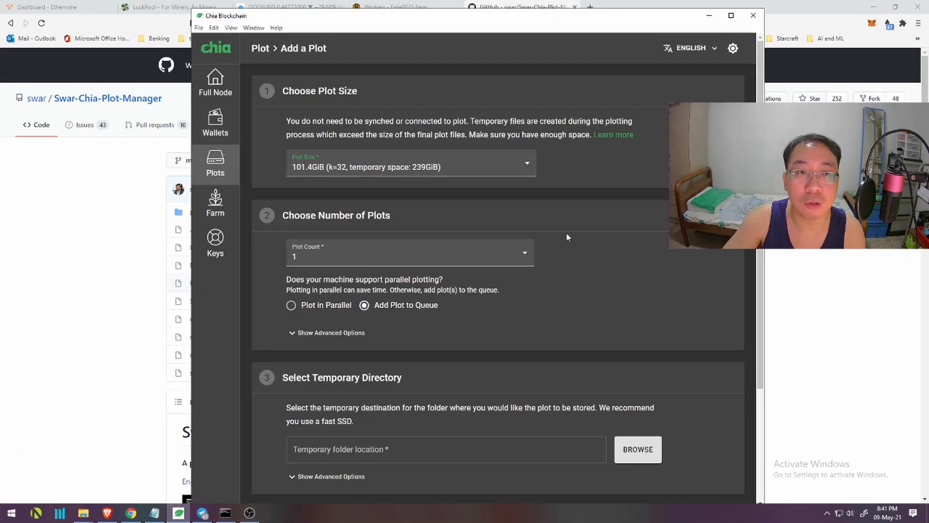
scroll(567, 235, down, 3)
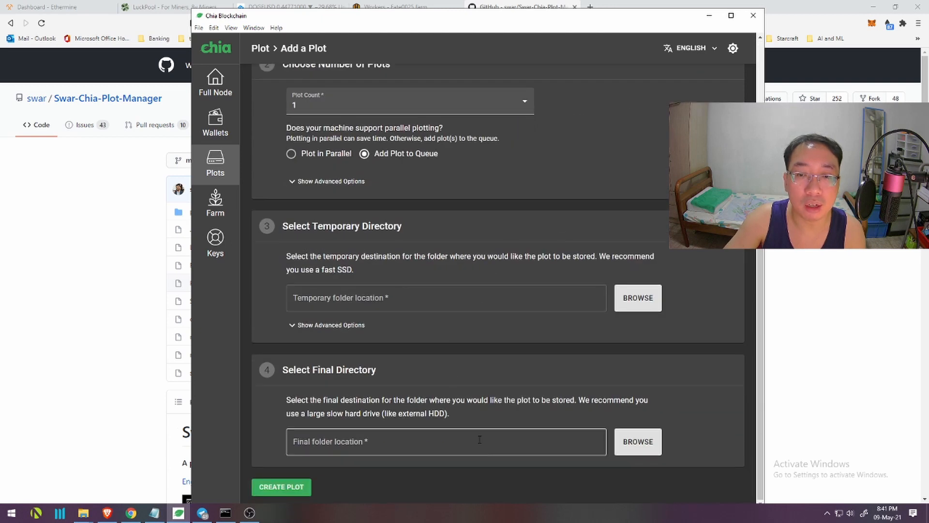
scroll(508, 307, up, 3)
scroll(547, 307, down, 3)
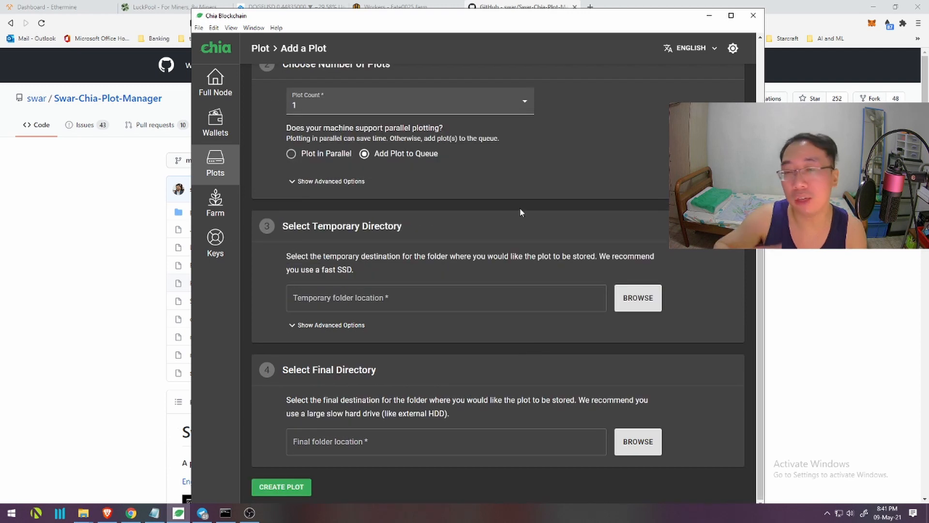
scroll(520, 213, up, 2)
scroll(518, 219, up, 2)
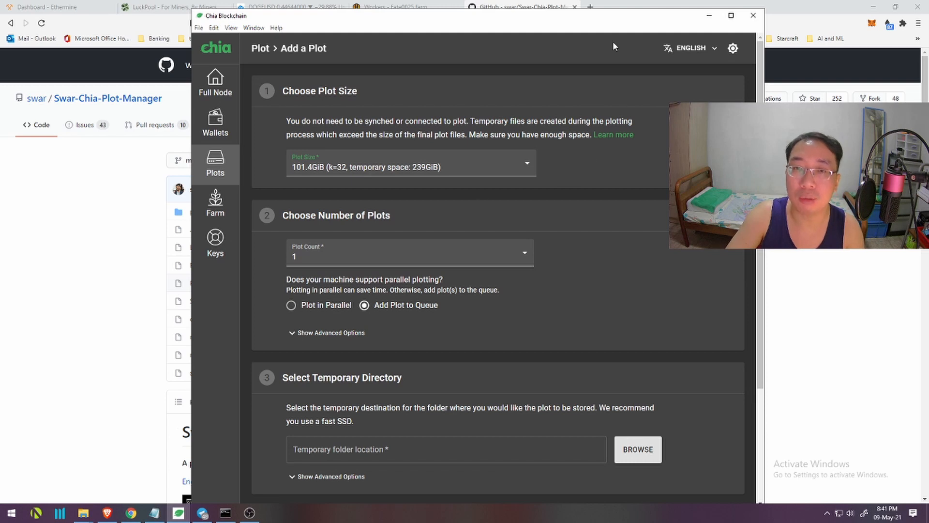
click(709, 16)
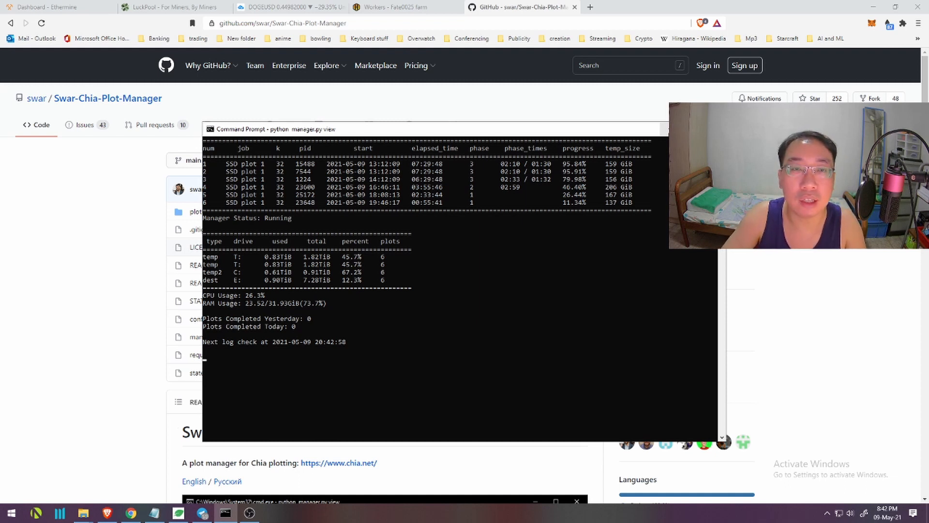
Hide the Command Prompt window and examine the Swar-Chia-Plot-Manager GitHub repository, including its address and code download options
click(667, 130)
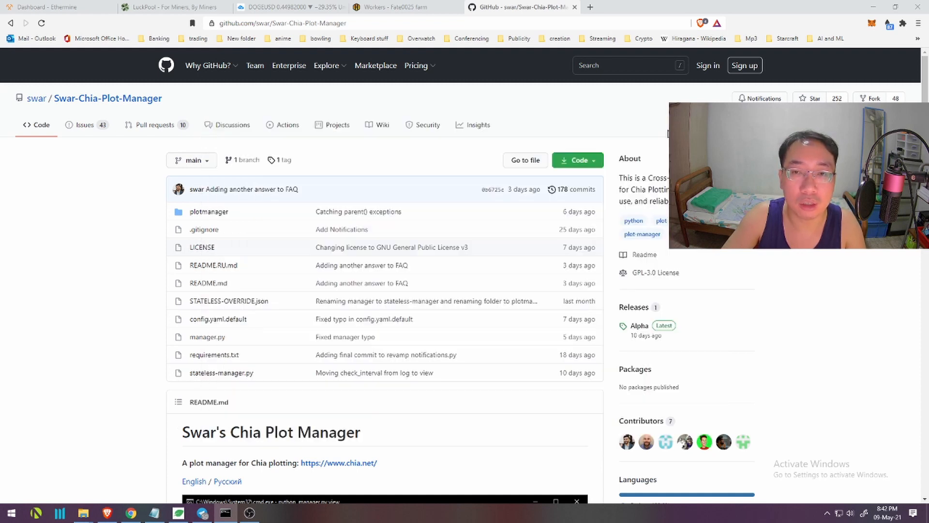
click(404, 23)
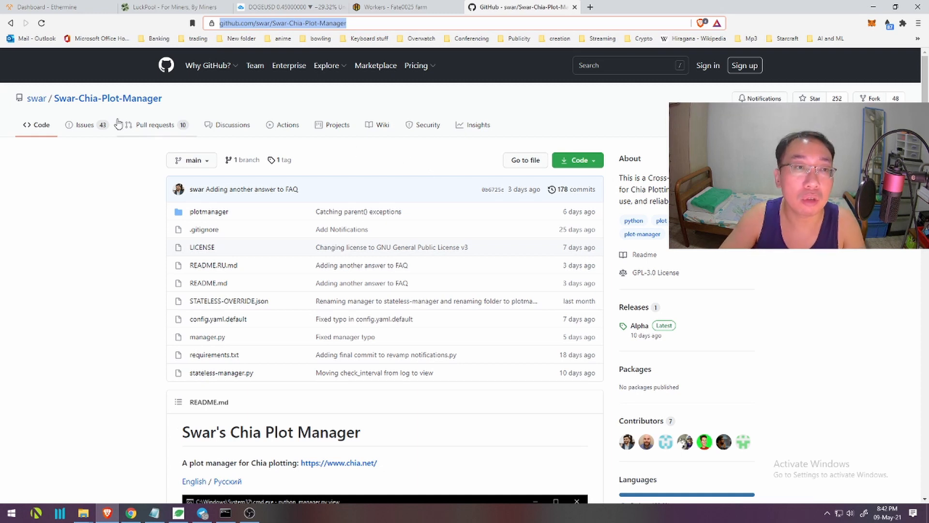
click(298, 101)
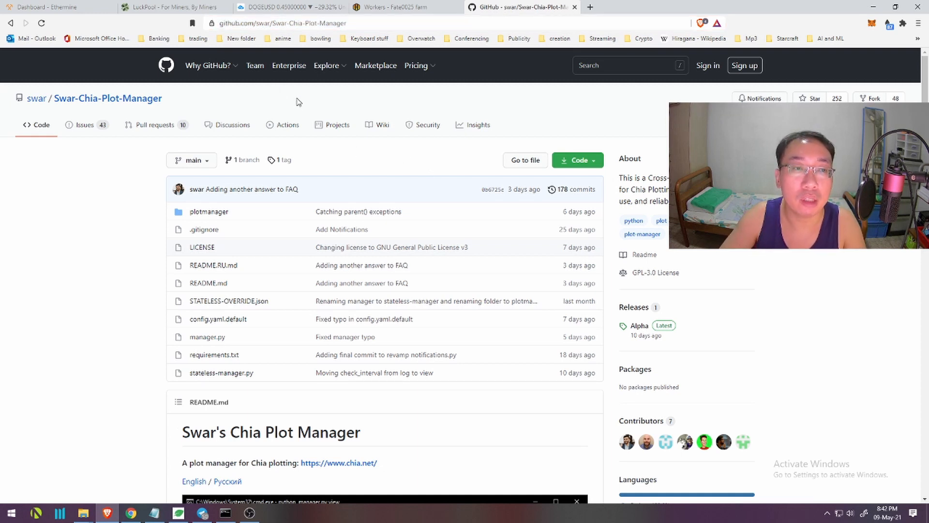
click(594, 169)
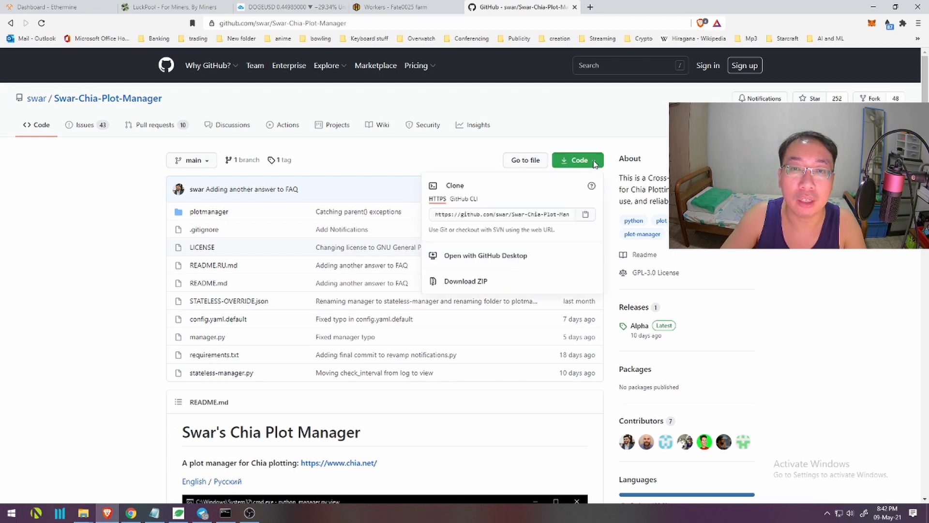
click(602, 130)
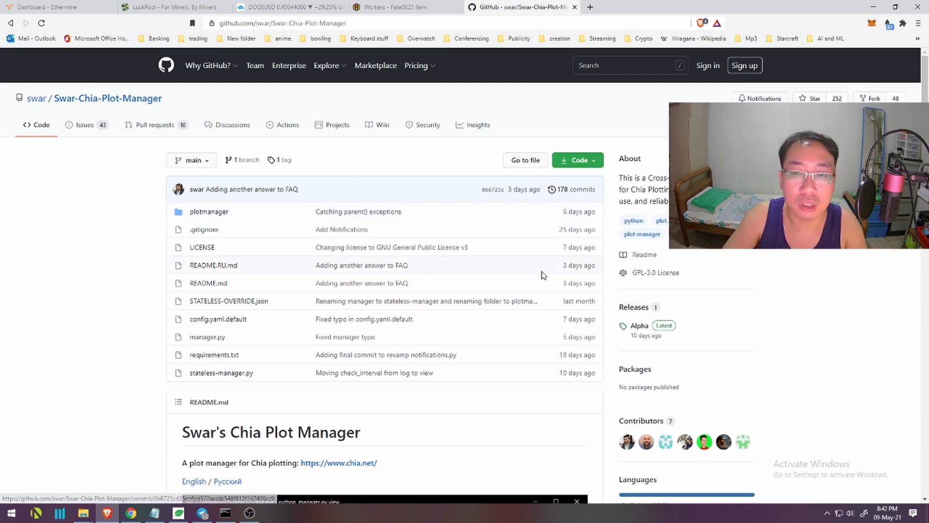
scroll(544, 274, down, 3)
scroll(544, 275, up, 3)
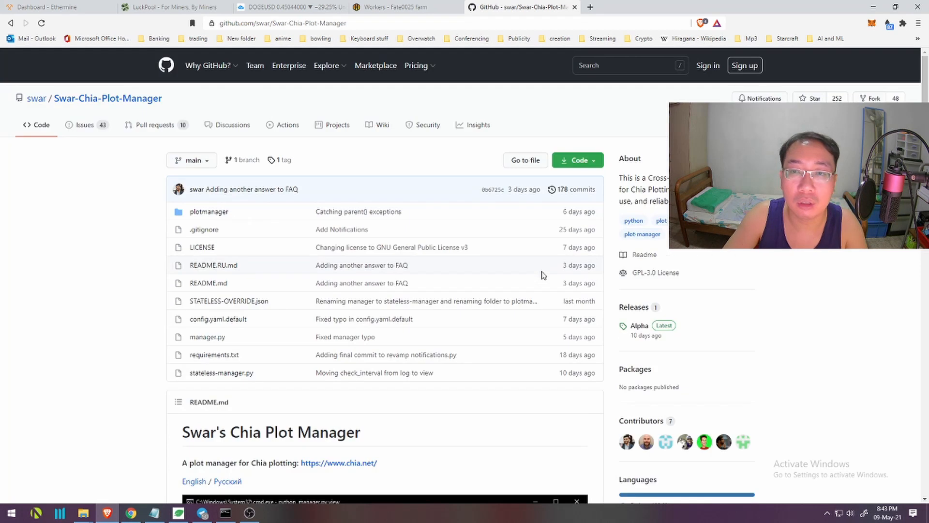
Download the repository as a ZIP into Downloads, saving it over the existing Swar-Chia-Plot-Manager-main.zip
click(592, 164)
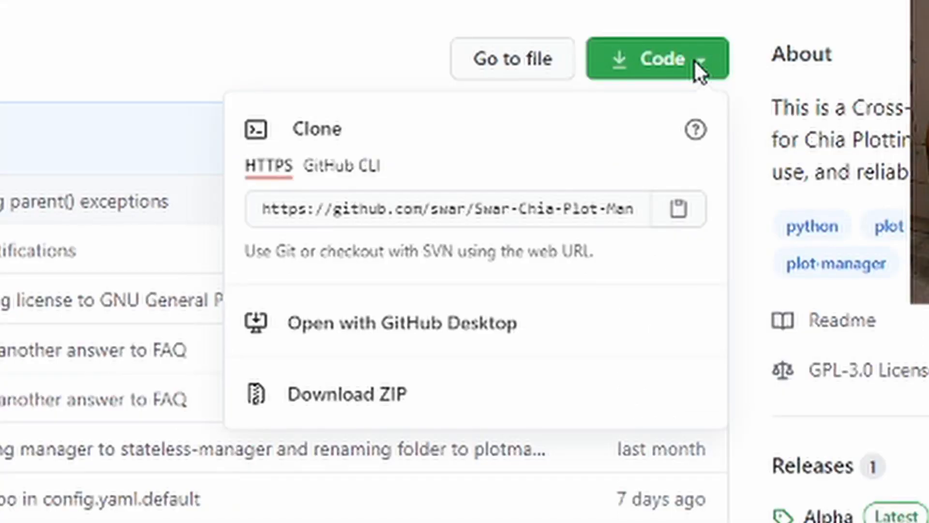
click(389, 404)
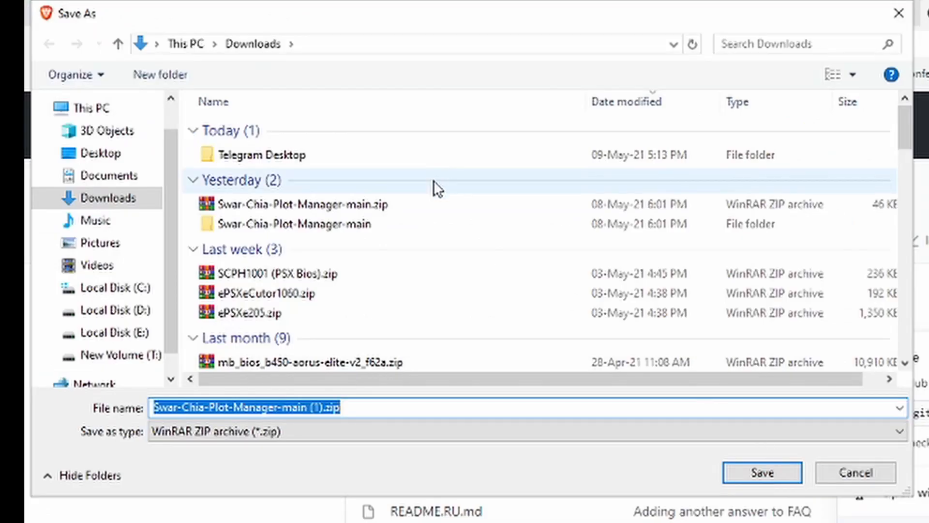
click(426, 204)
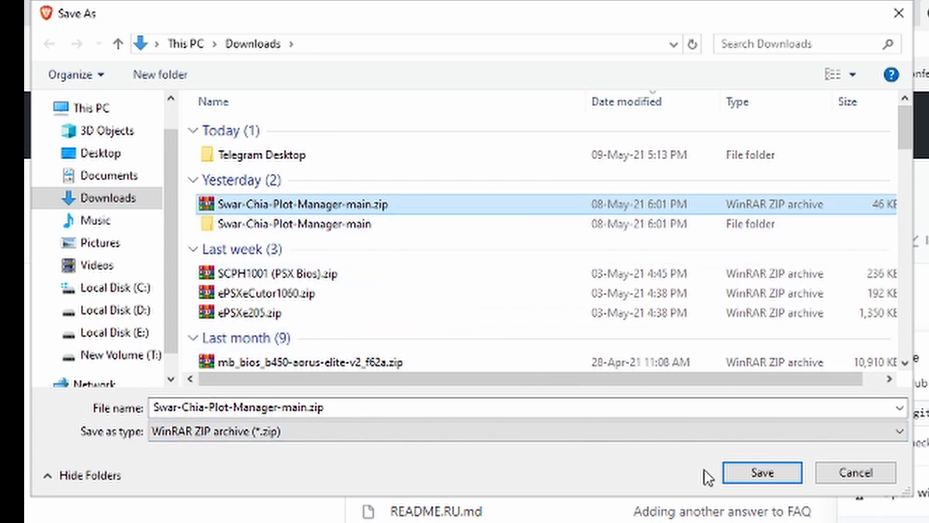
click(738, 472)
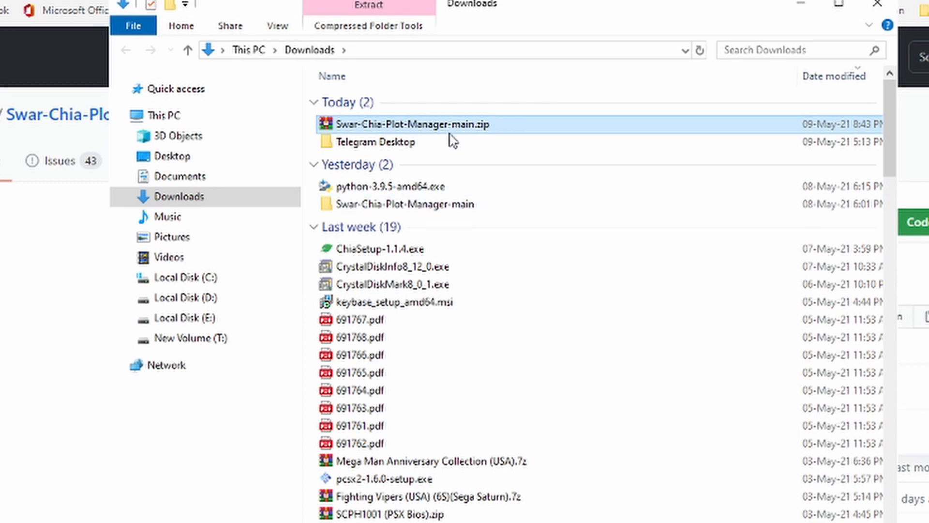
Open the extracted Swar-Chia-Plot-Manager-main folder in Downloads and the folder of the same name inside it
double_click(455, 204)
click(429, 103)
double_click(429, 103)
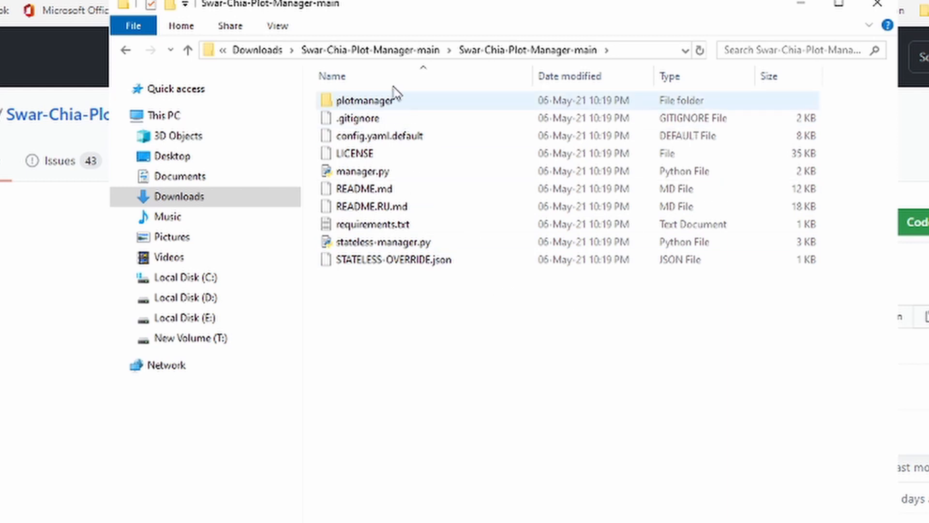
drag(449, 24, 467, 35)
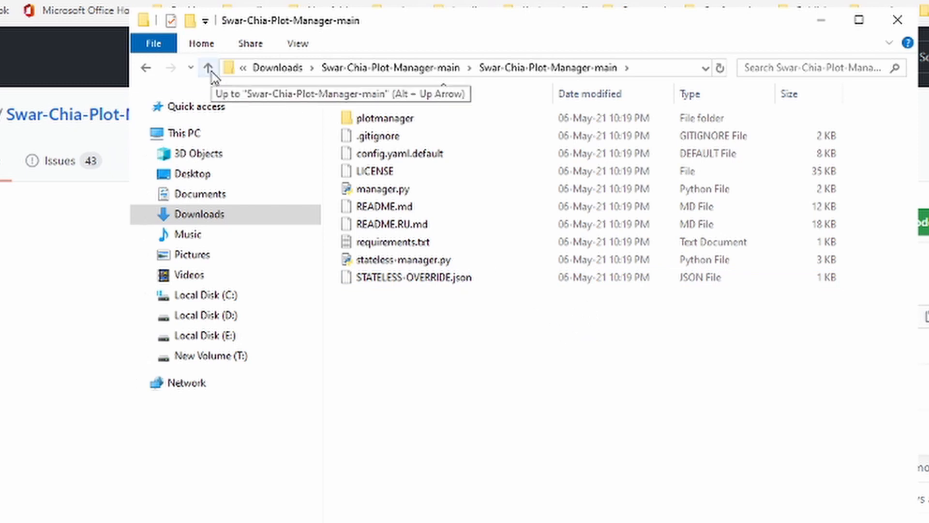
right_click(85, 513)
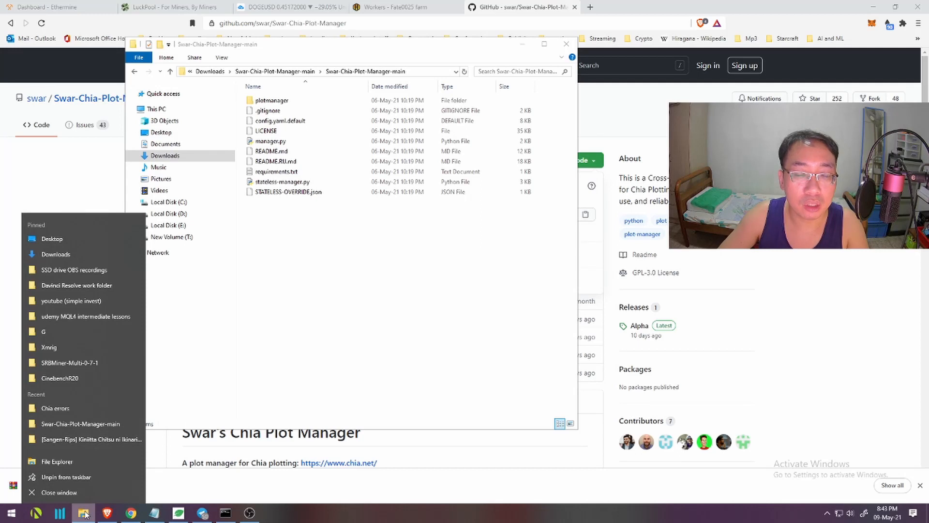
click(84, 513)
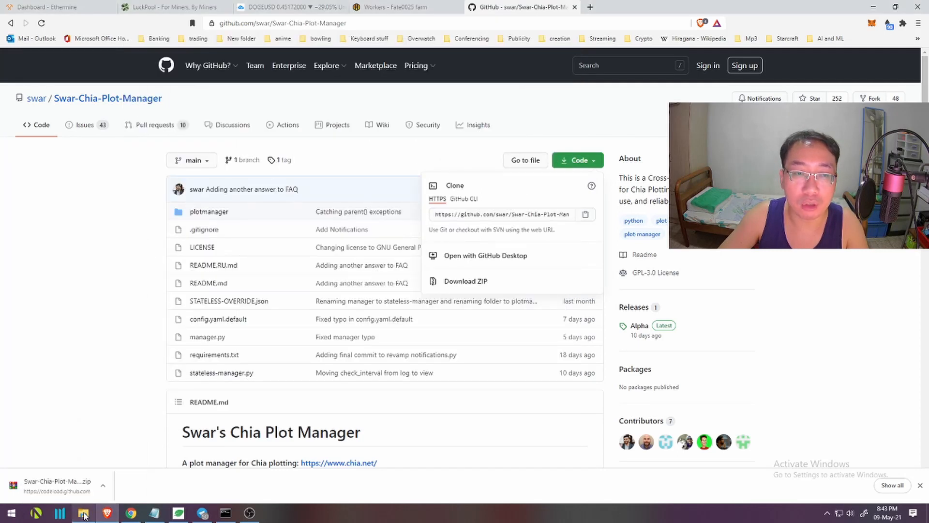
click(84, 513)
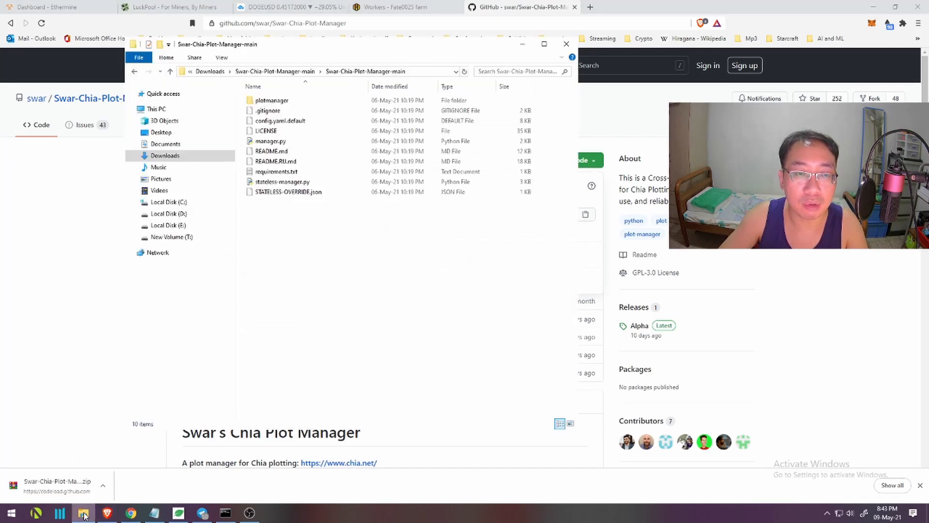
Open a second File Explorer window beside the first and go to the user's profile folder under Users on Local Disk (C:)
right_click(84, 513)
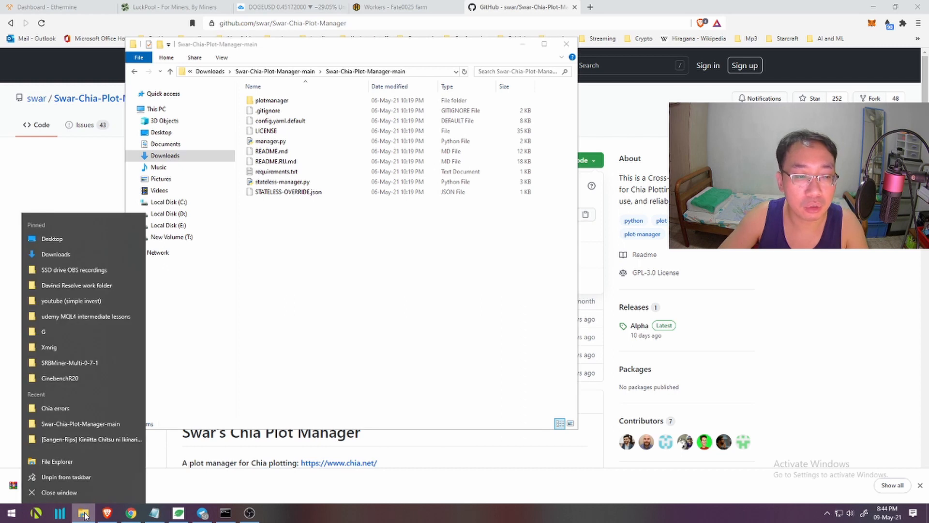
click(57, 461)
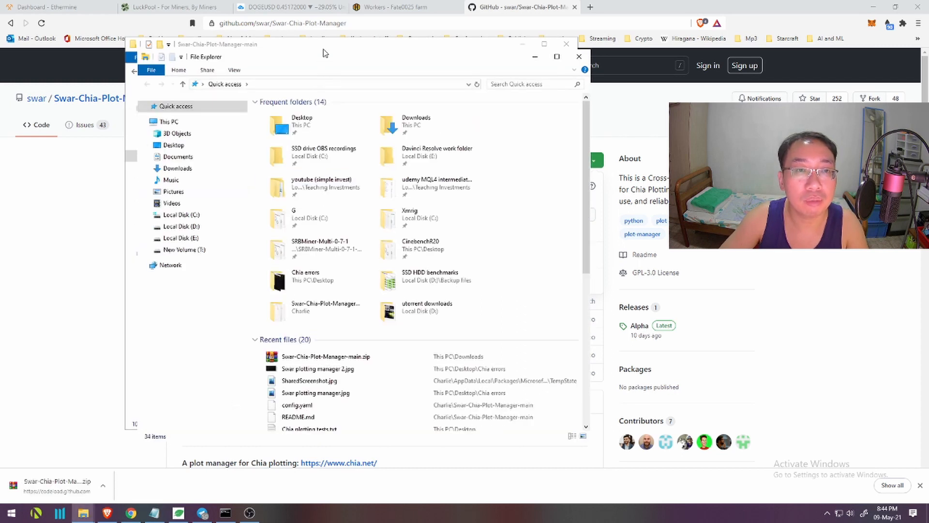
drag(406, 75, 438, 75)
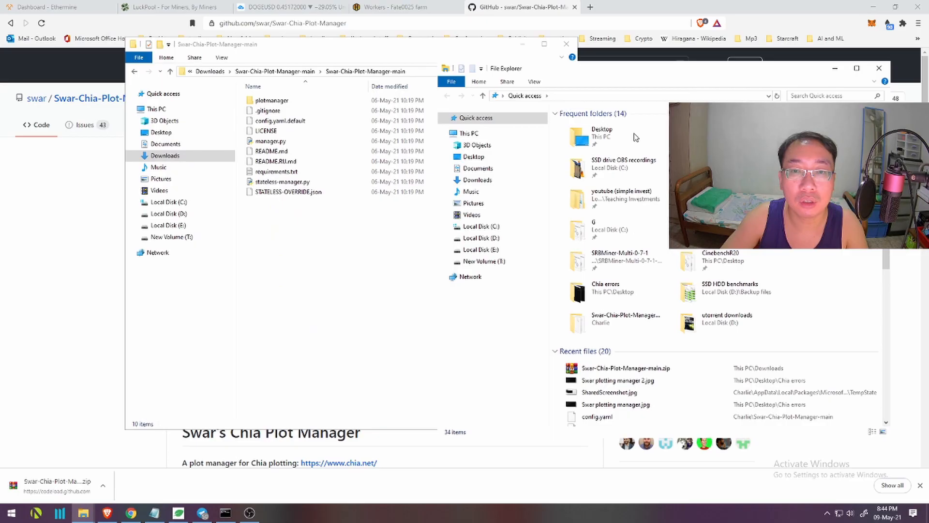
click(501, 228)
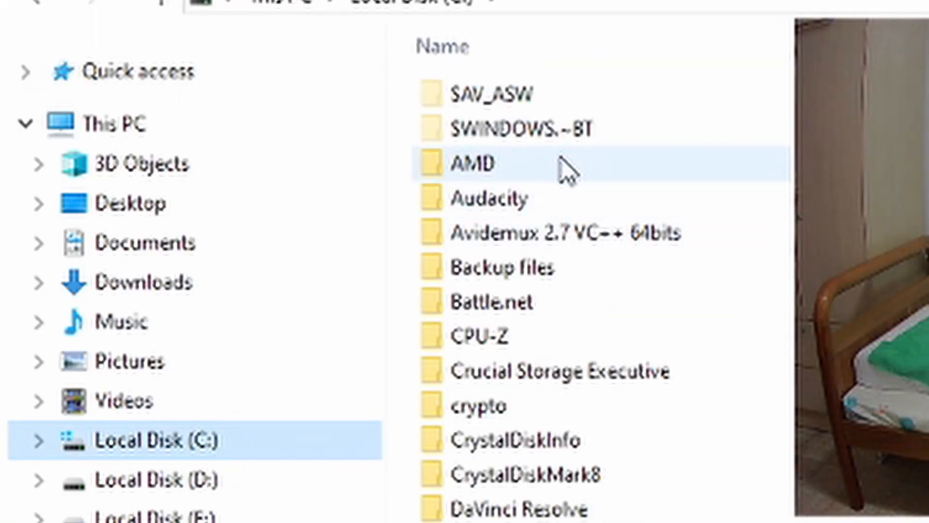
click(566, 169)
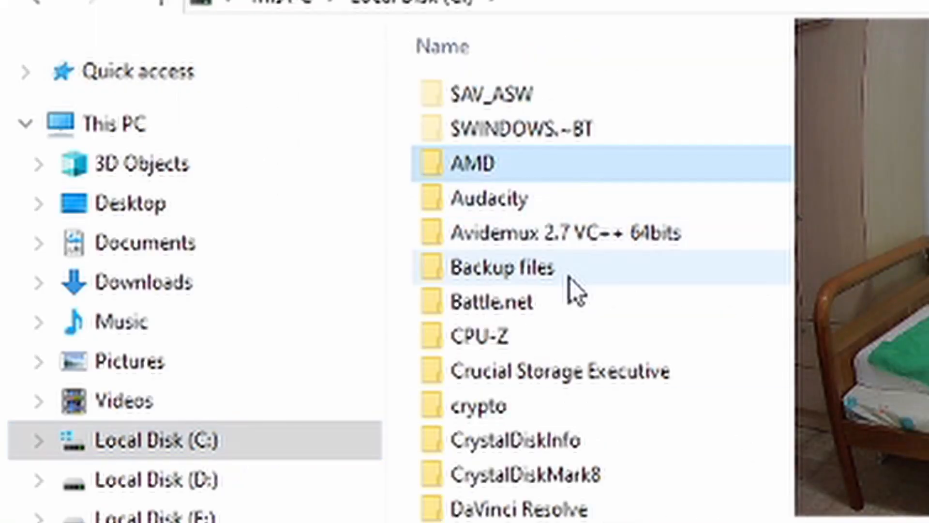
key(u)
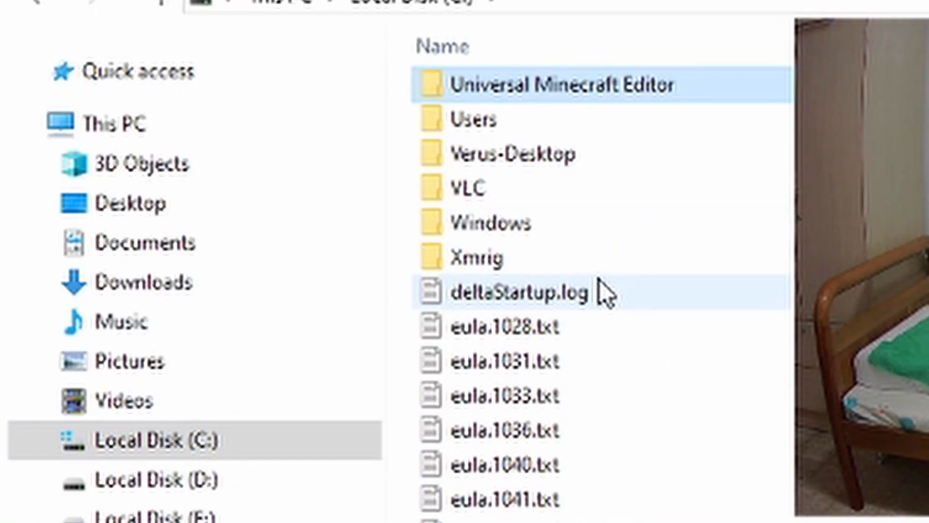
key(s)
key(Return)
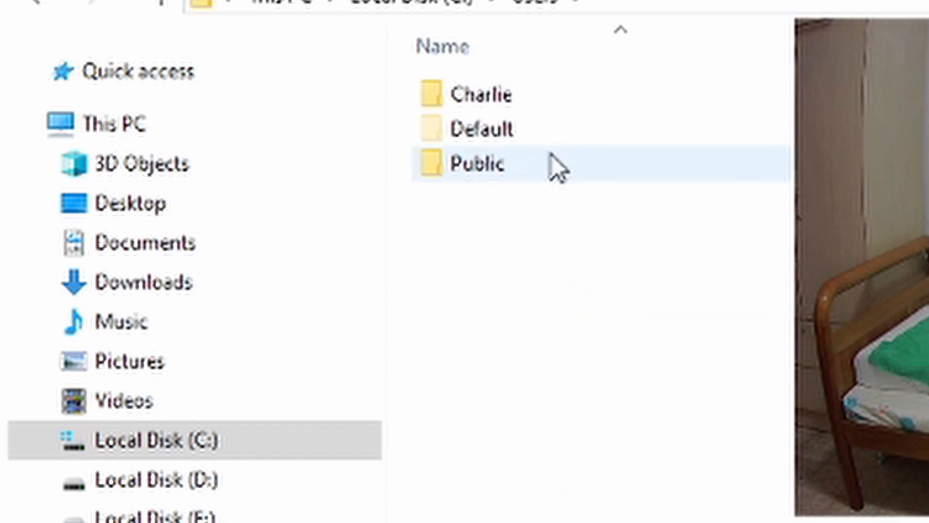
double_click(562, 105)
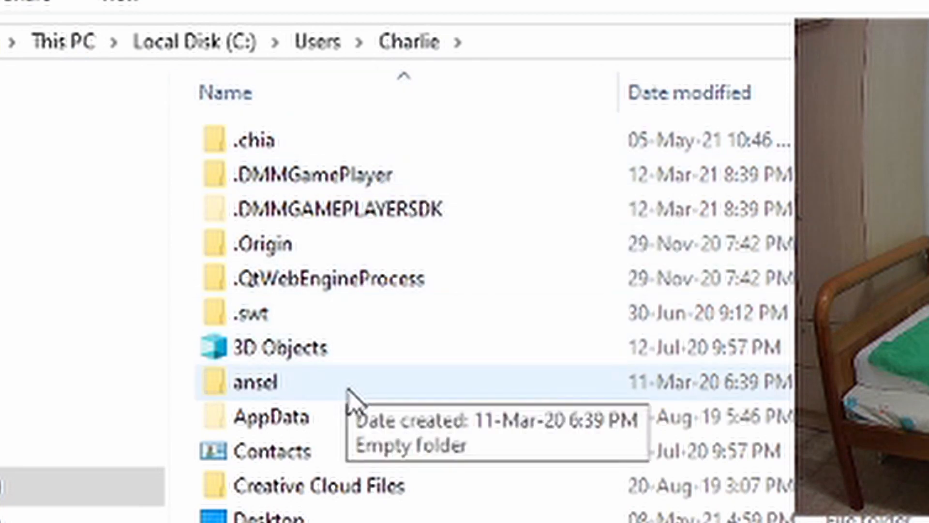
Look through .chia, its mainnet folder and the plotter logs, and return to the user's profile folder
click(298, 148)
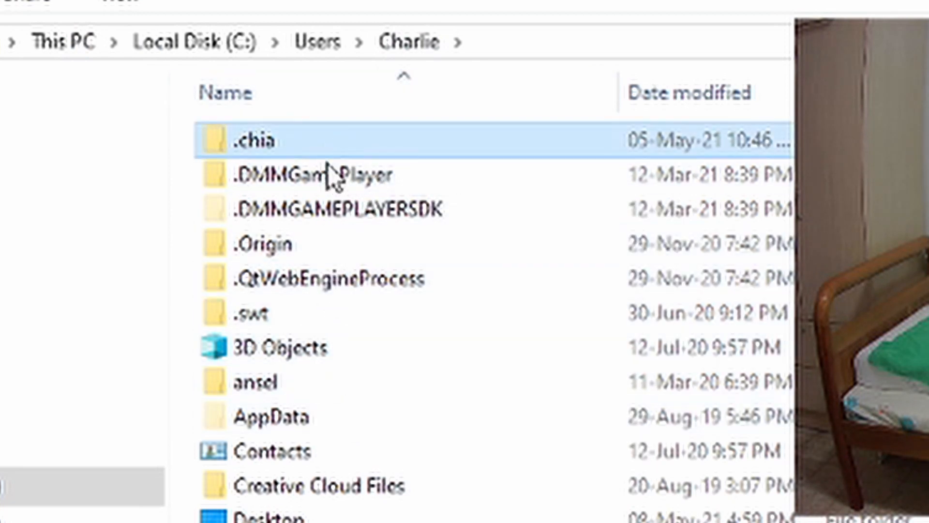
double_click(300, 149)
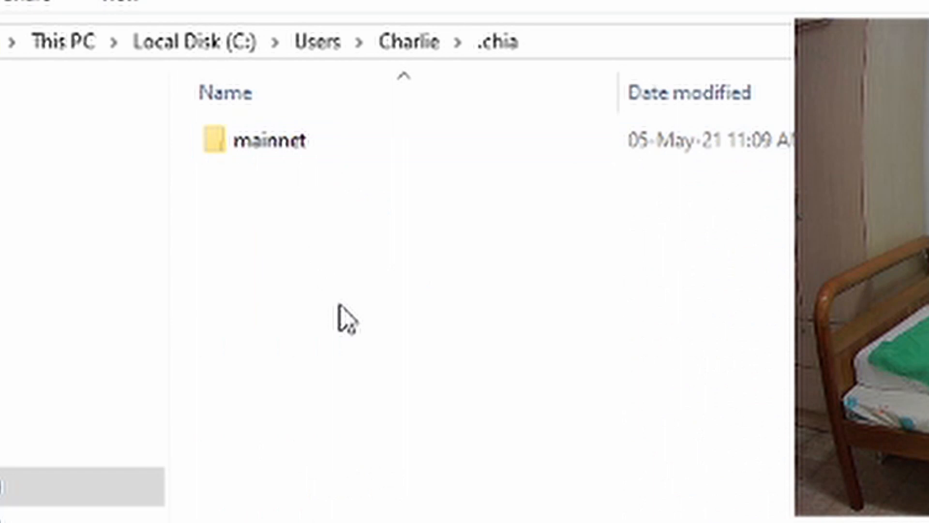
double_click(326, 144)
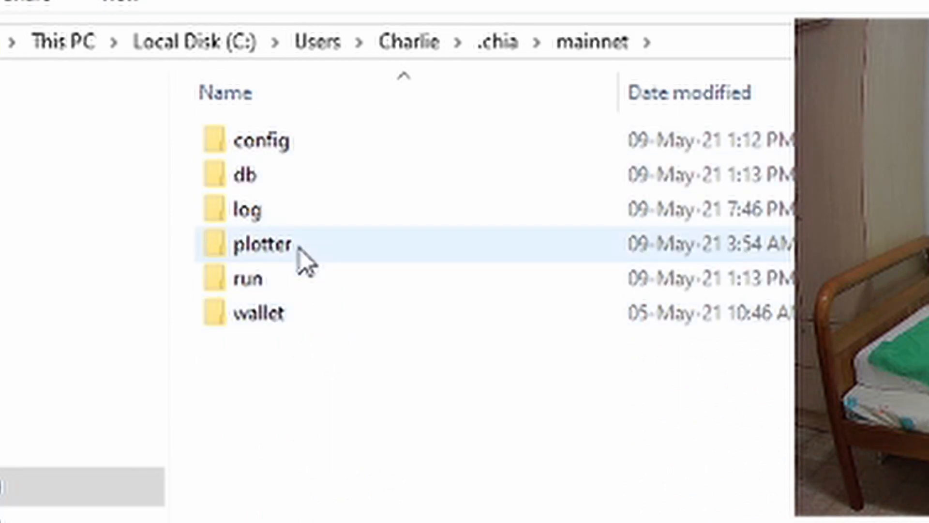
double_click(310, 254)
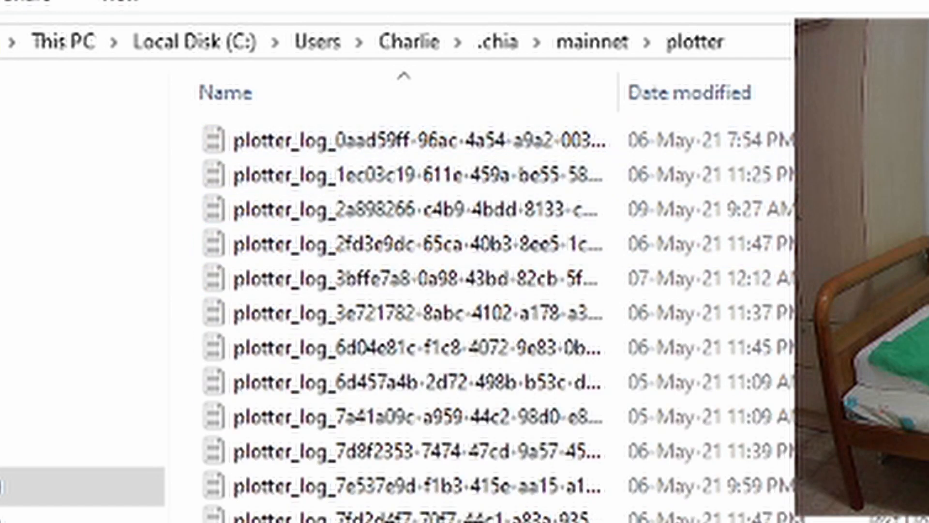
key(alt+Left)
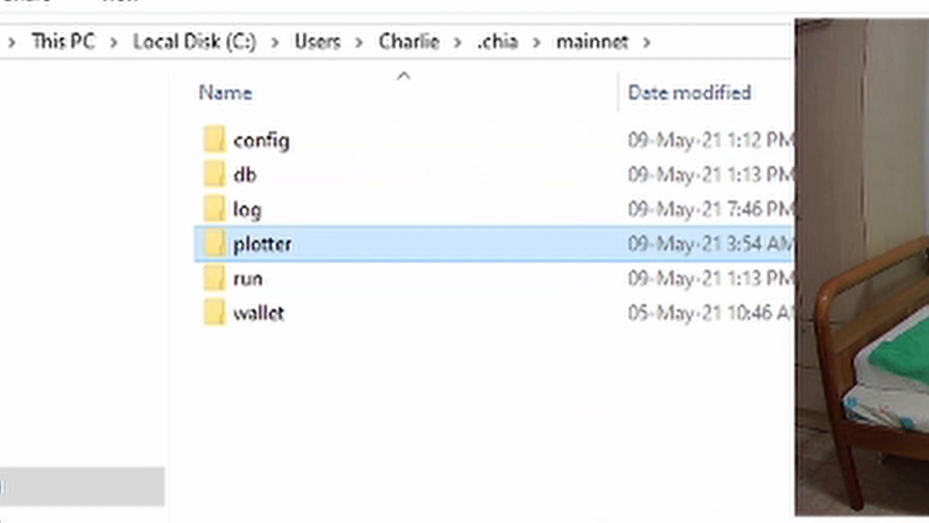
key(alt+Left)
key(alt+Left)
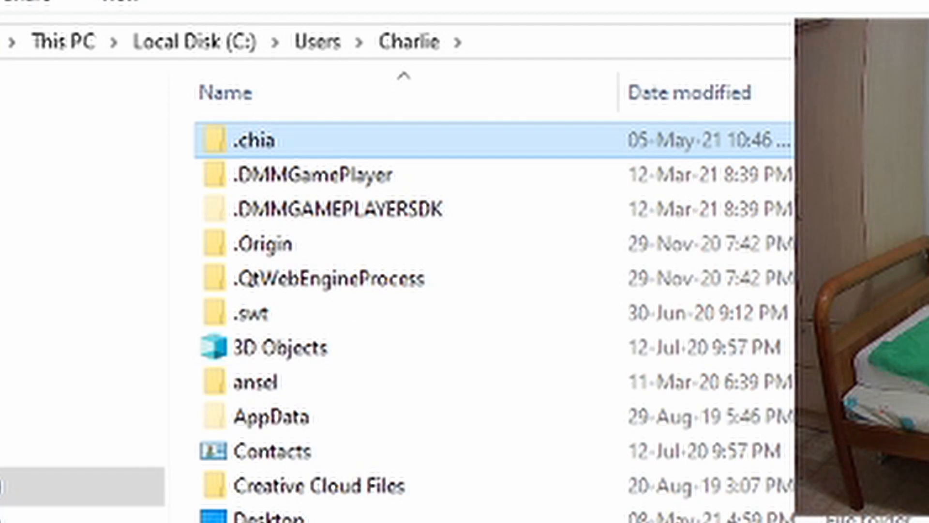
In the Downloads window, go up one level, select the inner Swar-Chia-Plot-Manager-main folder and shift the window aside
key(Escape)
click(300, 271)
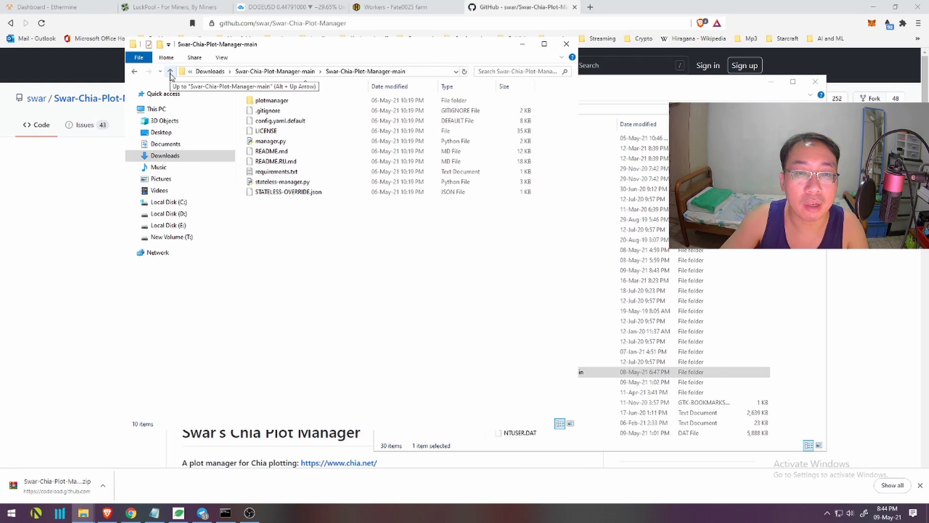
click(169, 73)
click(347, 159)
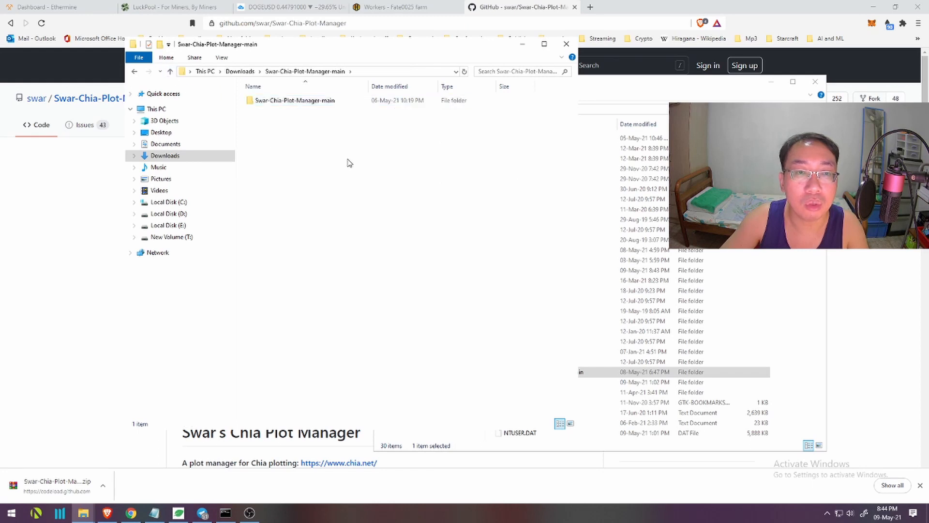
click(324, 102)
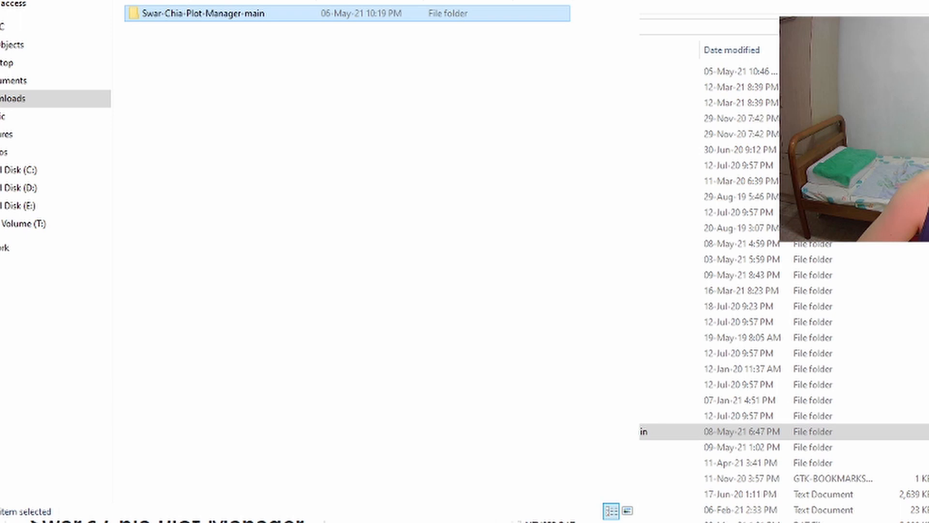
drag(339, 0, 244, 40)
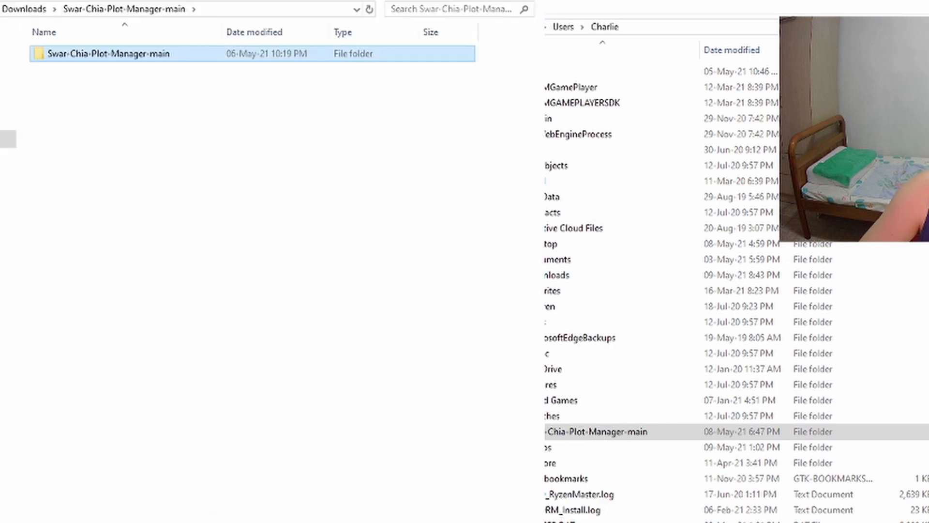
Open the Swar-Chia-Plot-Manager-main folder in the user's profile folder and reposition its window
click(647, 432)
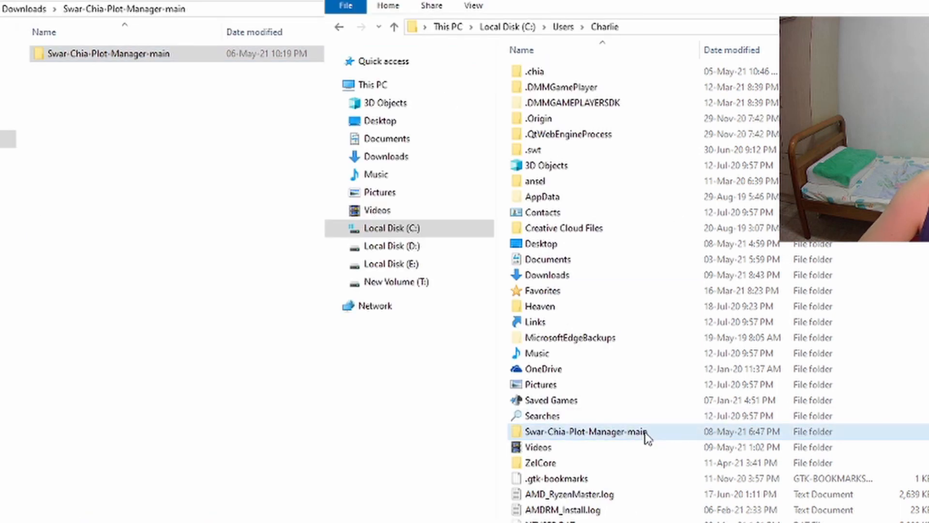
click(848, 357)
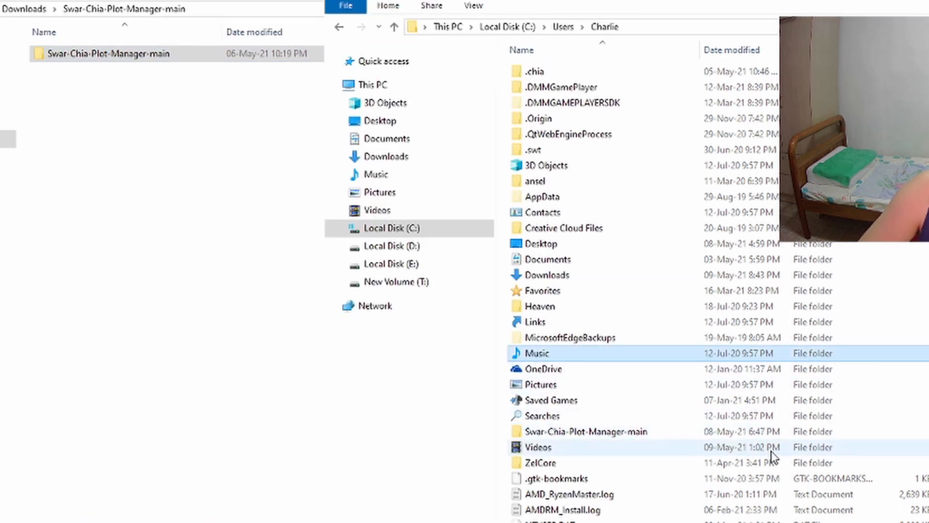
click(766, 437)
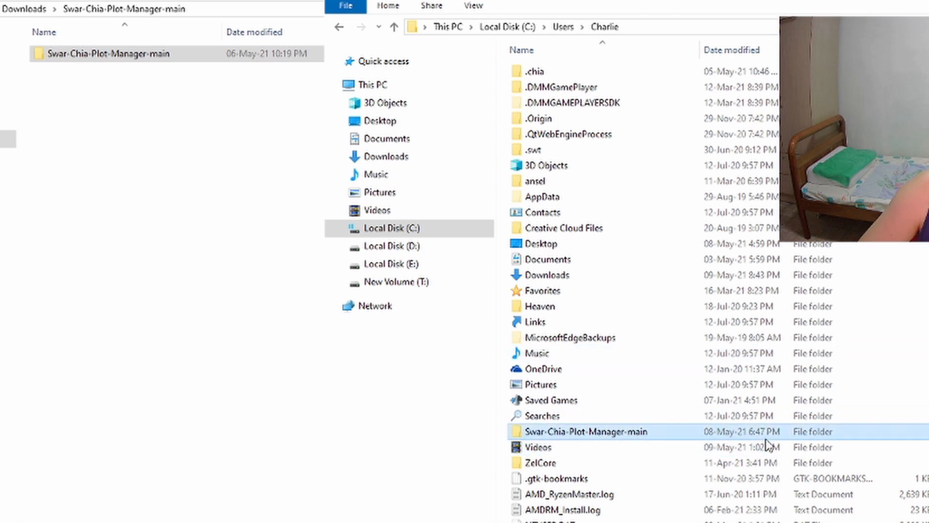
double_click(644, 434)
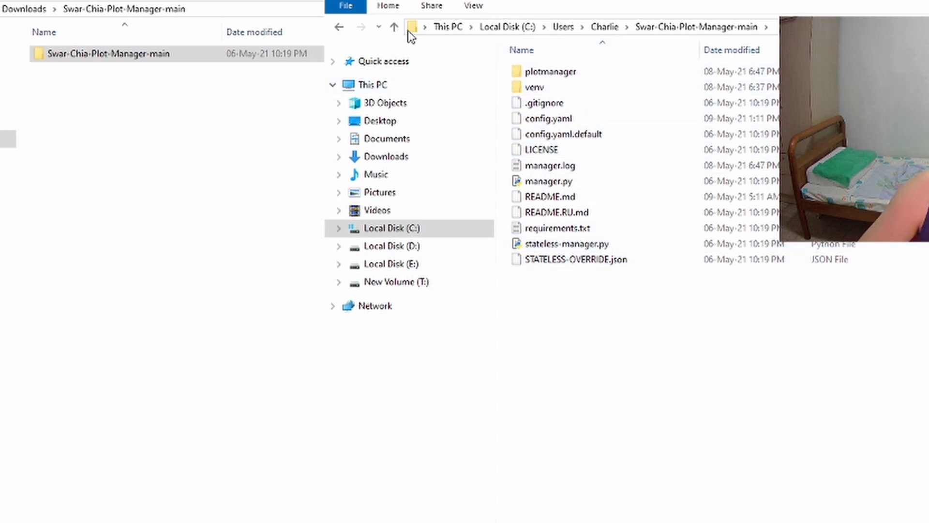
click(394, 27)
double_click(637, 432)
drag(526, 2, 471, 15)
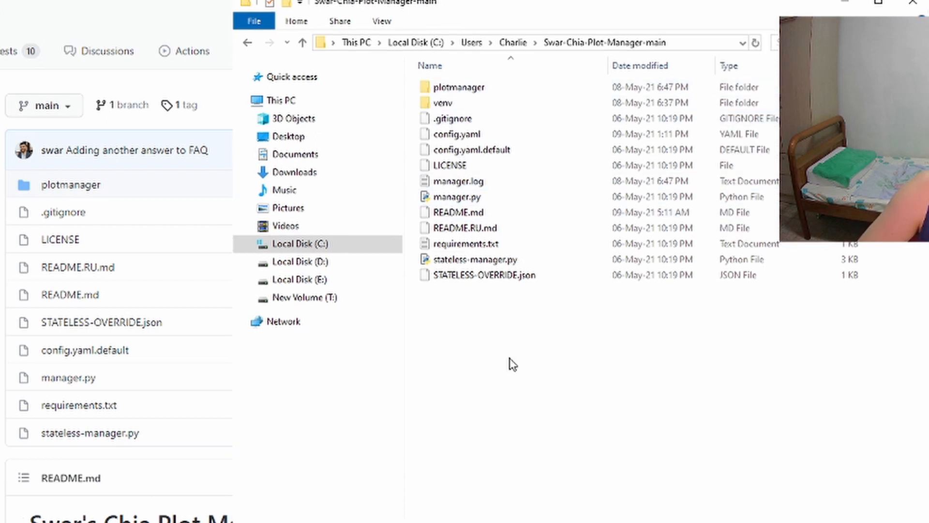
Switch back to the GitHub repository page and read the README through the features and FAQ to the Installation instructions
key(alt+Tab)
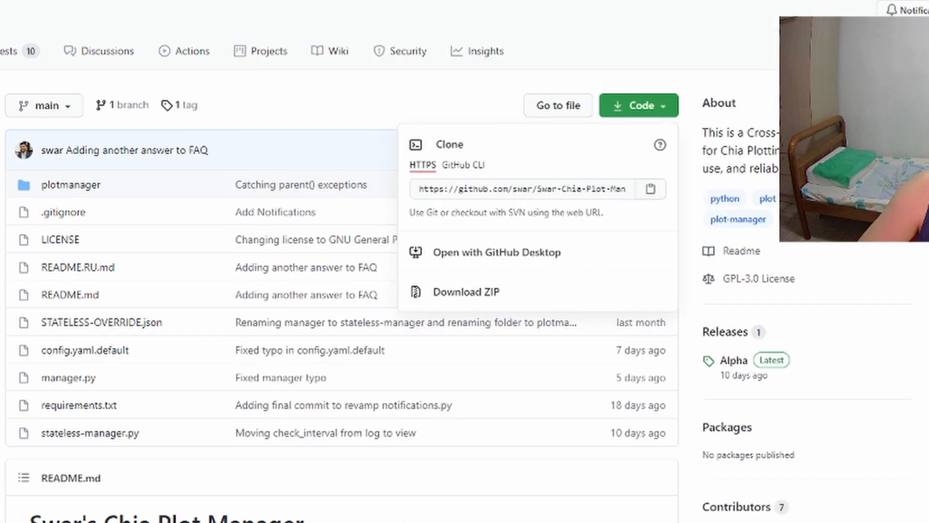
scroll(411, 340, down, 15)
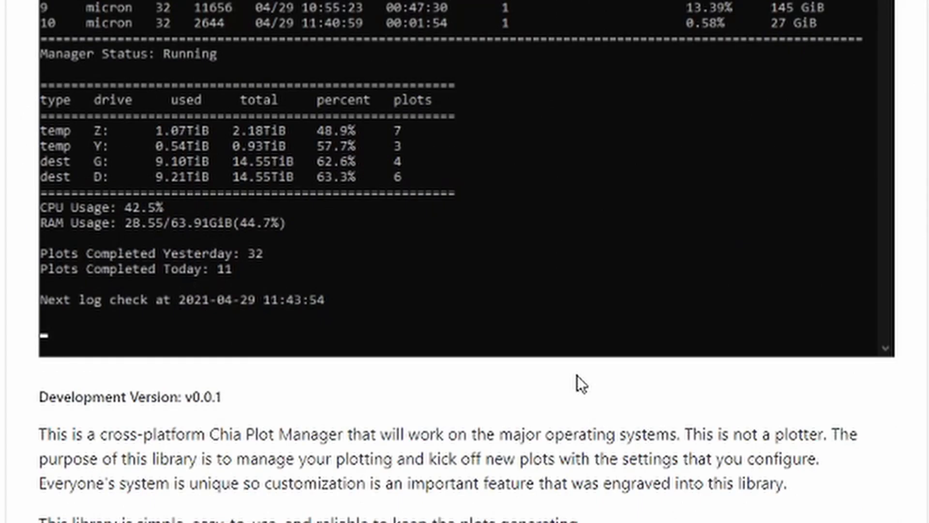
scroll(587, 464, down, 5)
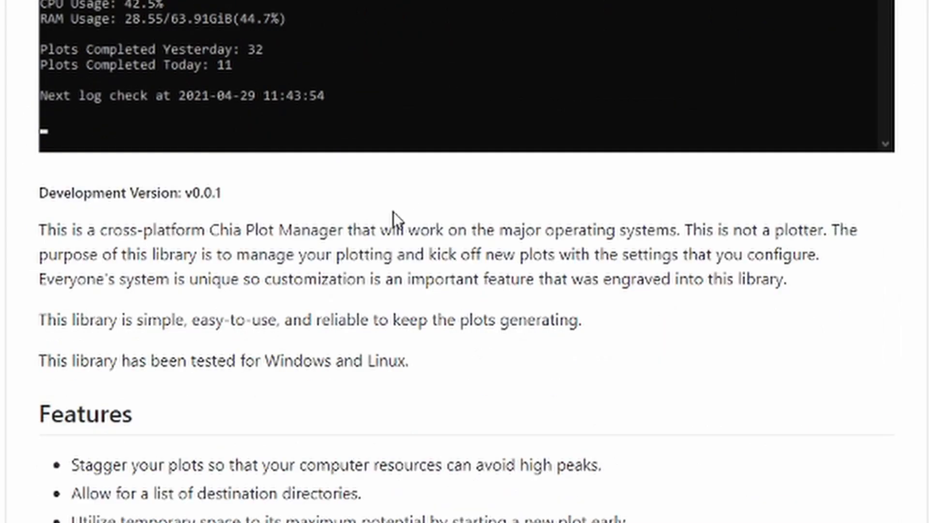
scroll(499, 377, down, 4)
scroll(386, 401, down, 5)
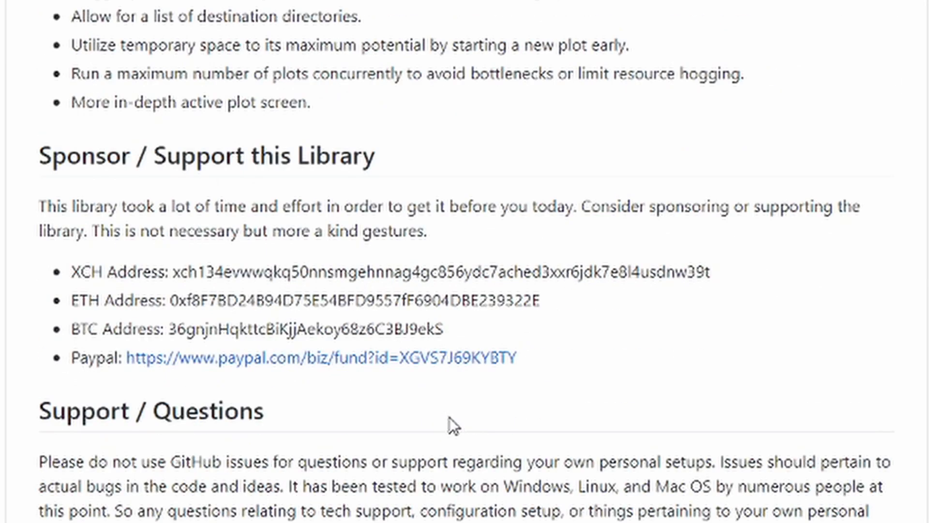
scroll(498, 461, down, 10)
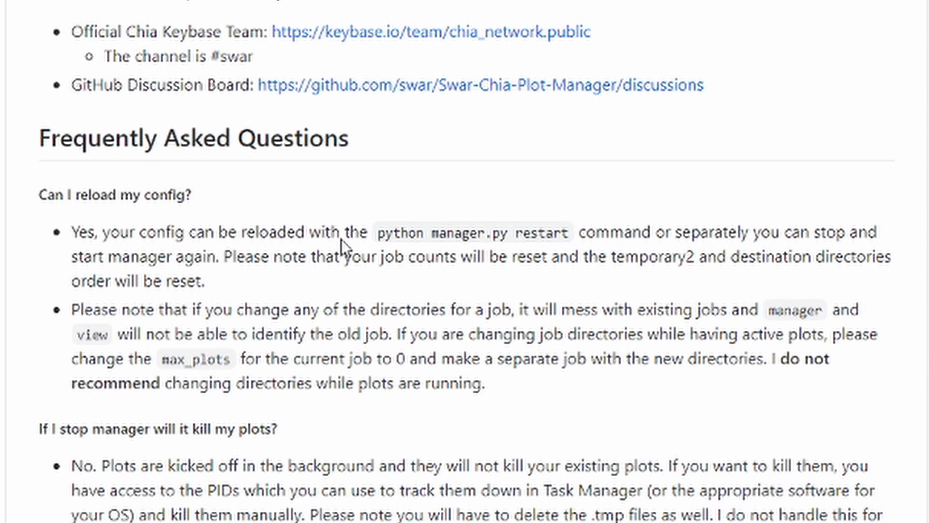
scroll(378, 194, down, 5)
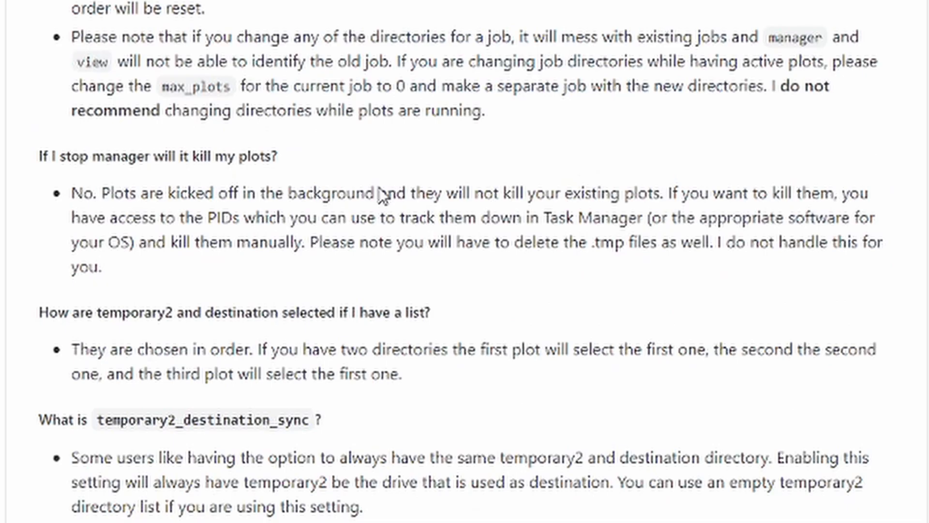
scroll(379, 190, down, 10)
scroll(166, 153, down, 1)
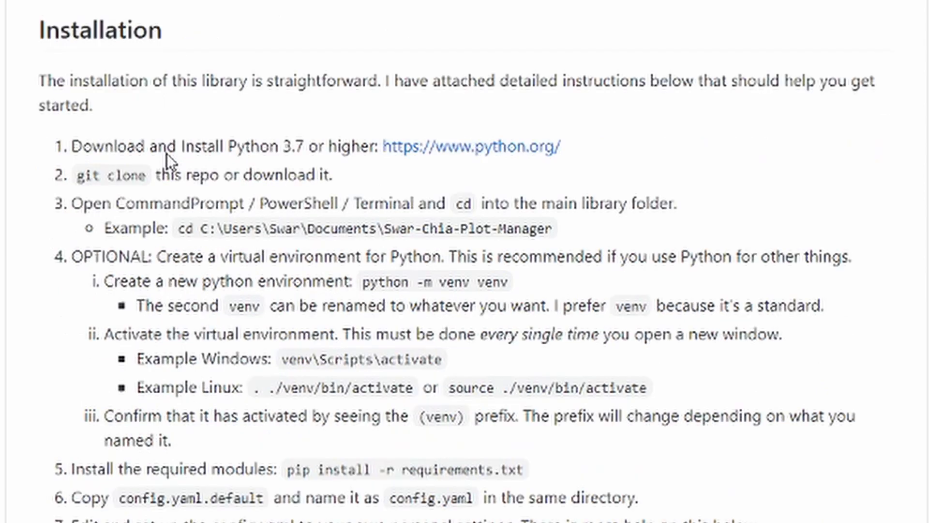
Open the python.org link from the installation instructions in a new tab and go to the Python 3.9.5 release page
right_click(510, 146)
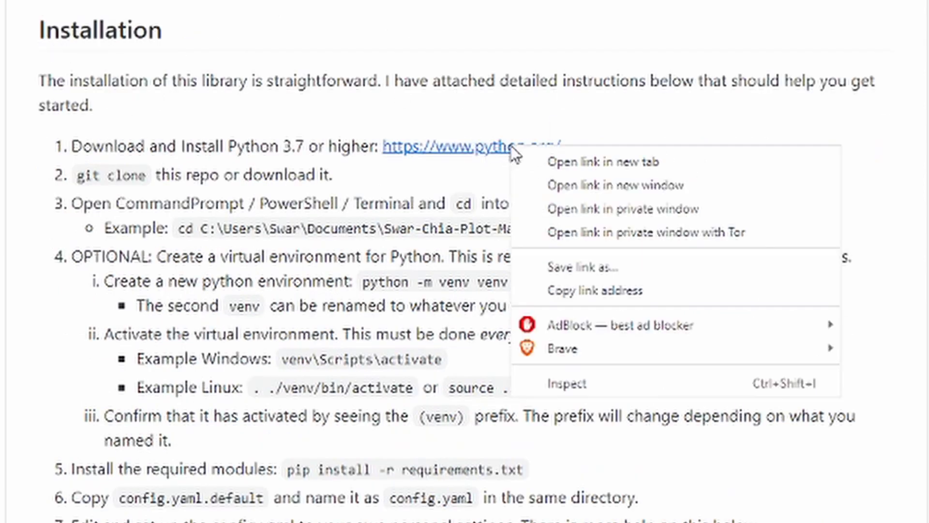
click(556, 154)
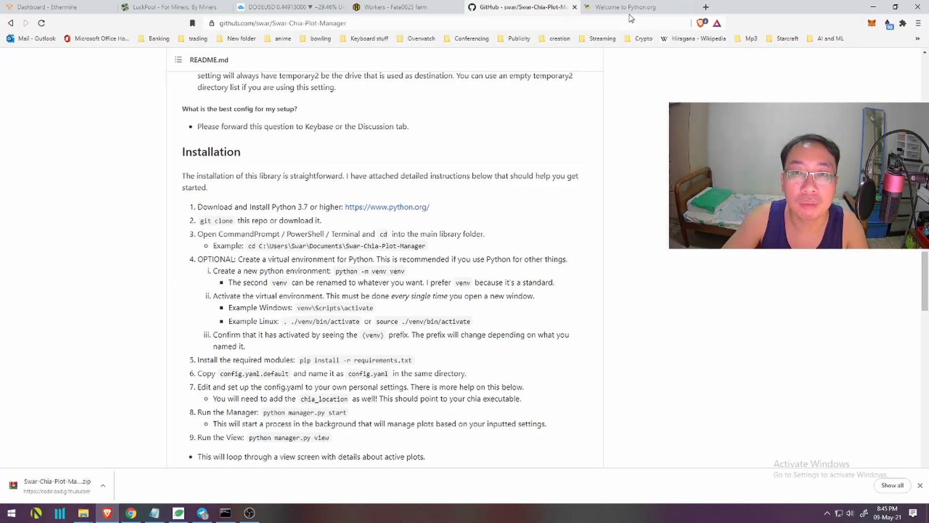
click(634, 8)
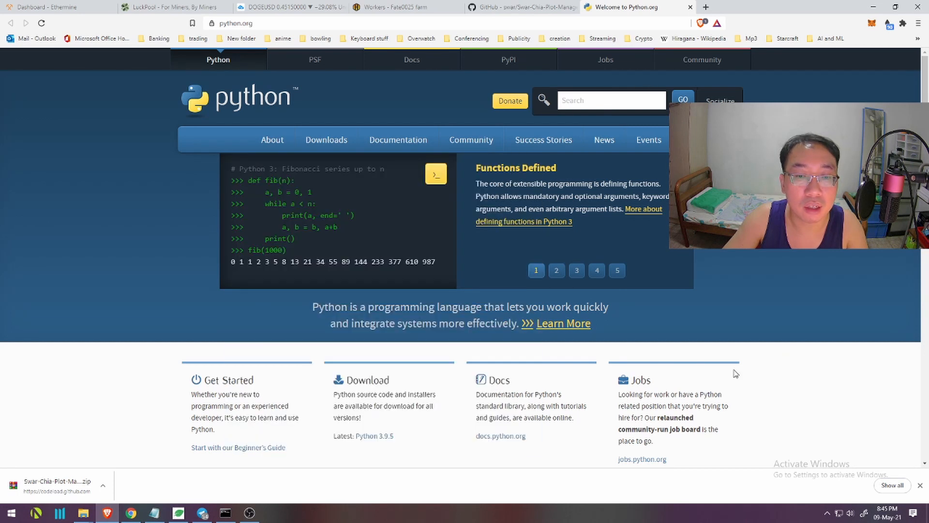
scroll(384, 364, down, 1)
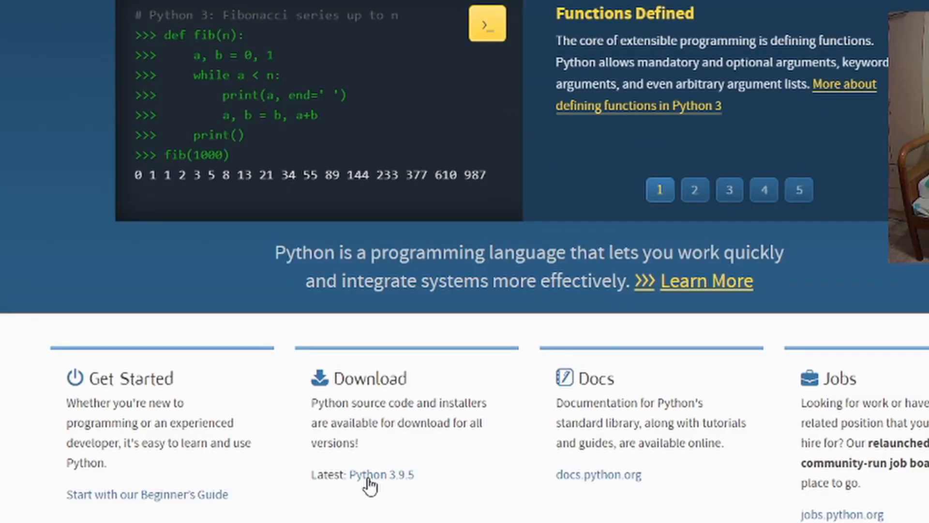
click(368, 372)
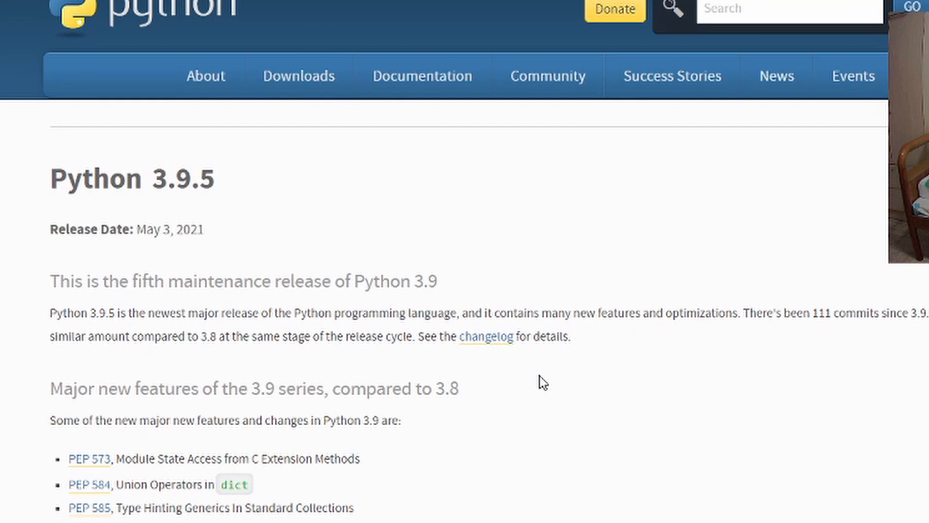
Try to download the Windows installer (64-bit) from the release's Files table as python-3.9.5-amd64.exe in Downloads, replacing the existing copy
scroll(542, 382, down, 10)
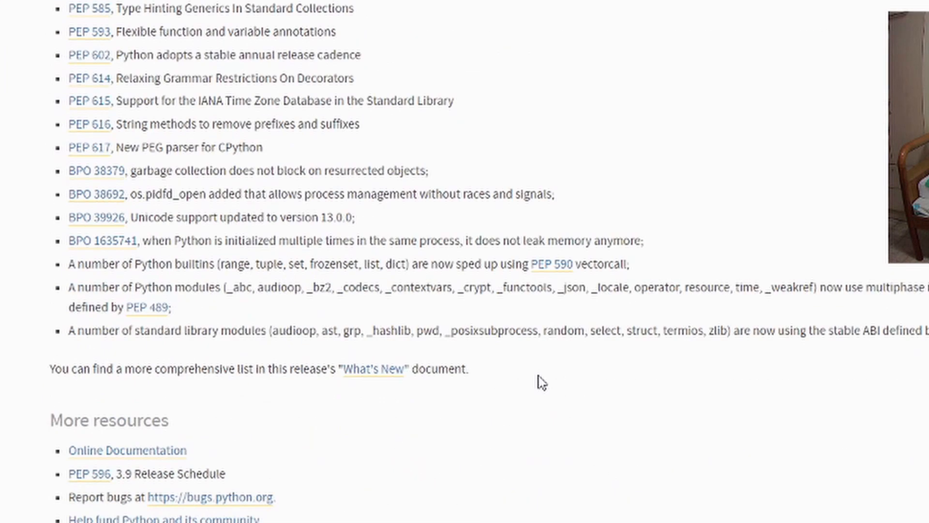
scroll(542, 383, down, 5)
scroll(539, 382, up, 6)
scroll(540, 382, down, 7)
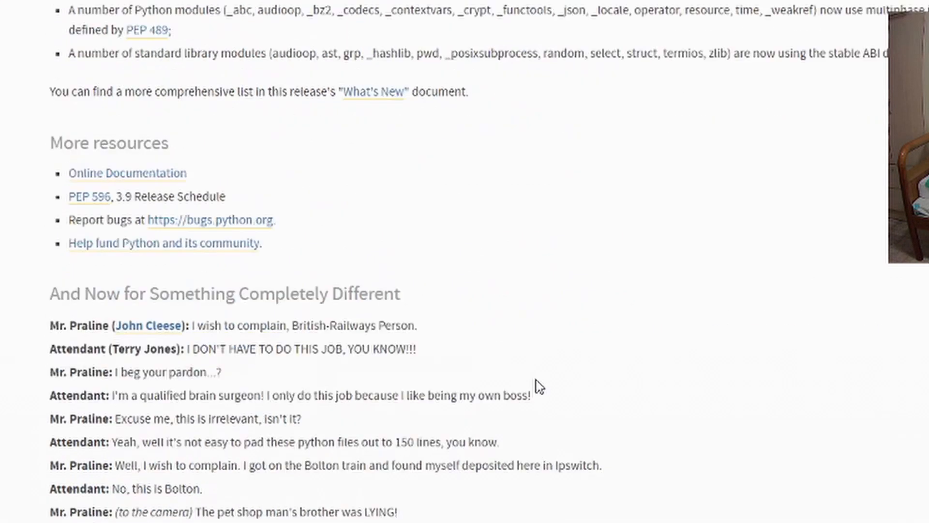
scroll(539, 387, down, 13)
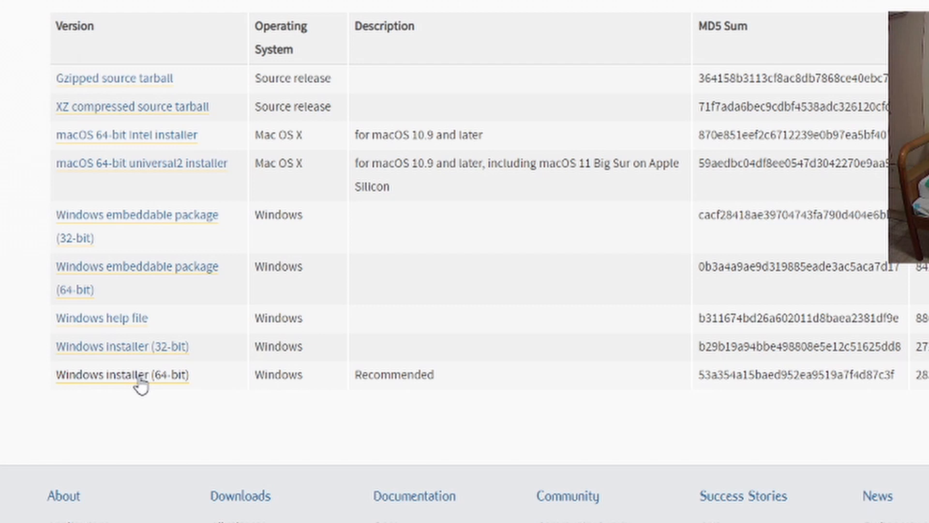
click(169, 380)
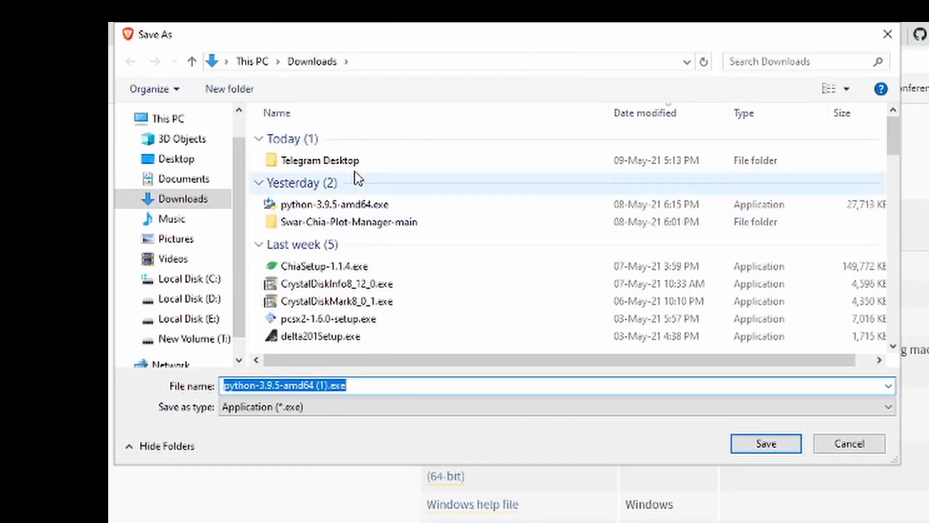
click(384, 205)
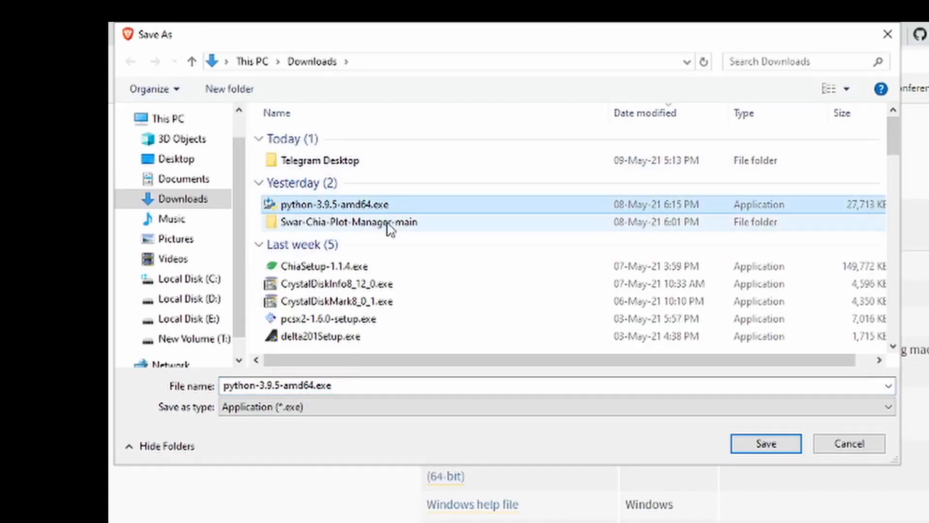
click(770, 448)
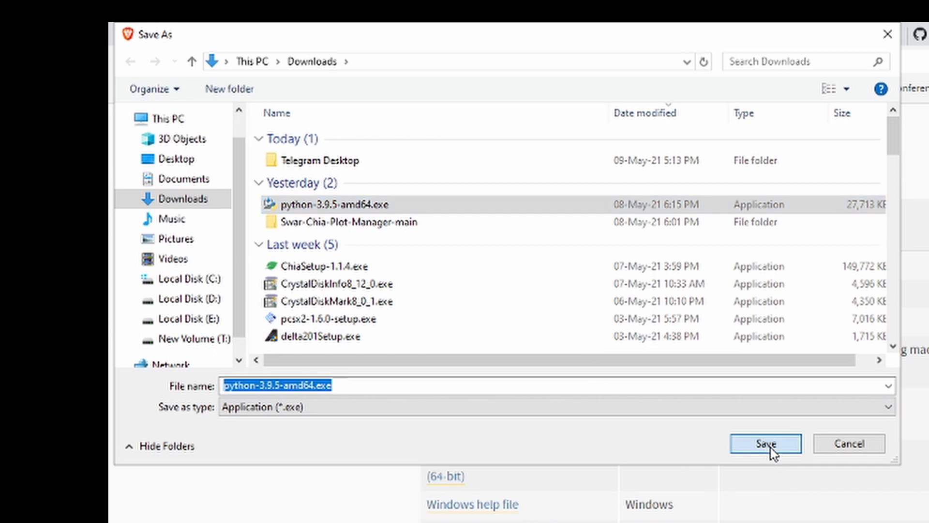
click(928, 468)
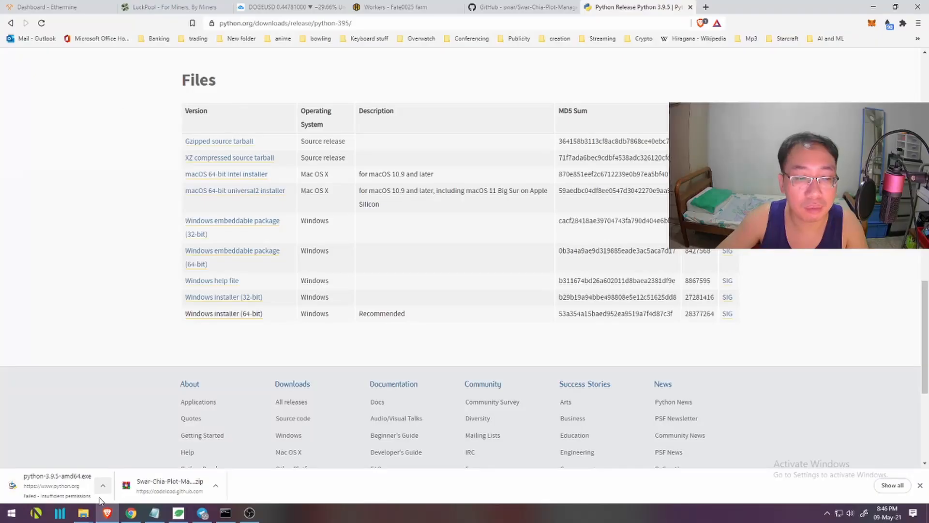
Open a new File Explorer window on Downloads and run the python-3.9.5-amd64.exe installer
mouse_move(83, 513)
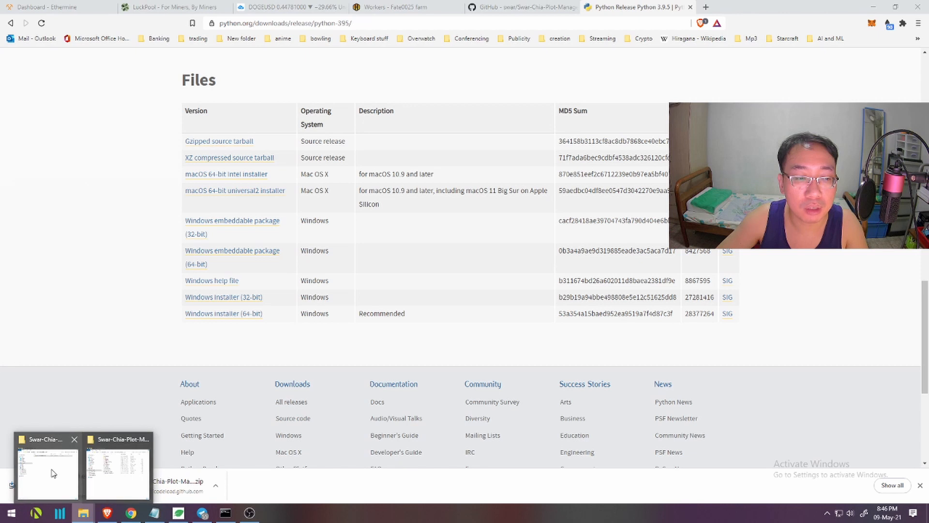
right_click(84, 514)
click(56, 255)
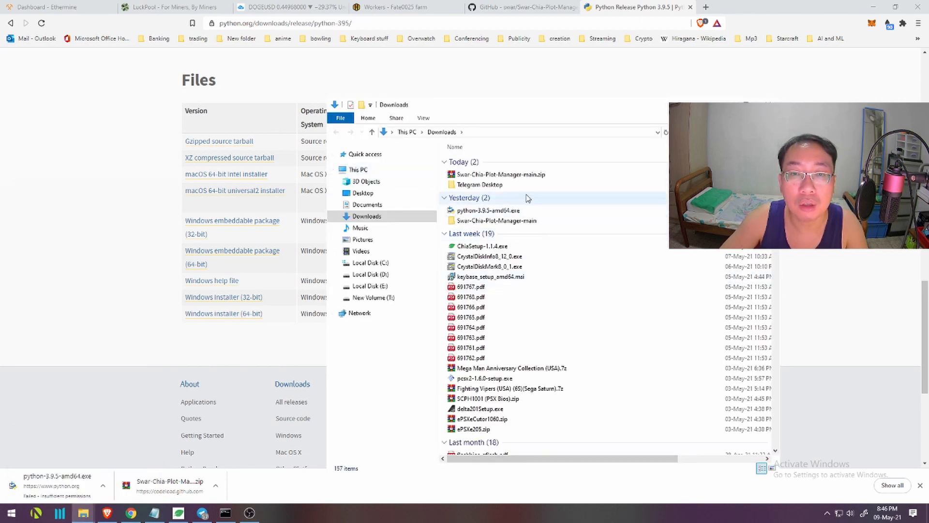
click(522, 212)
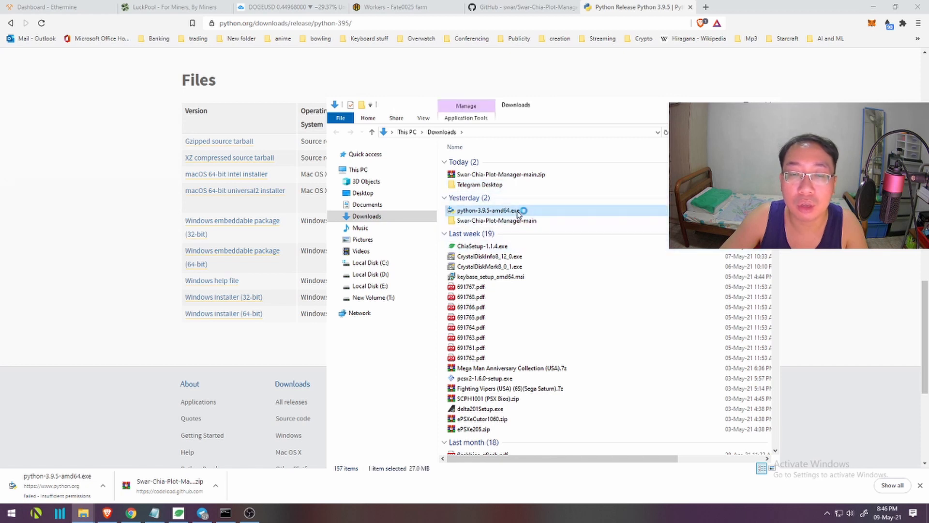
double_click(519, 212)
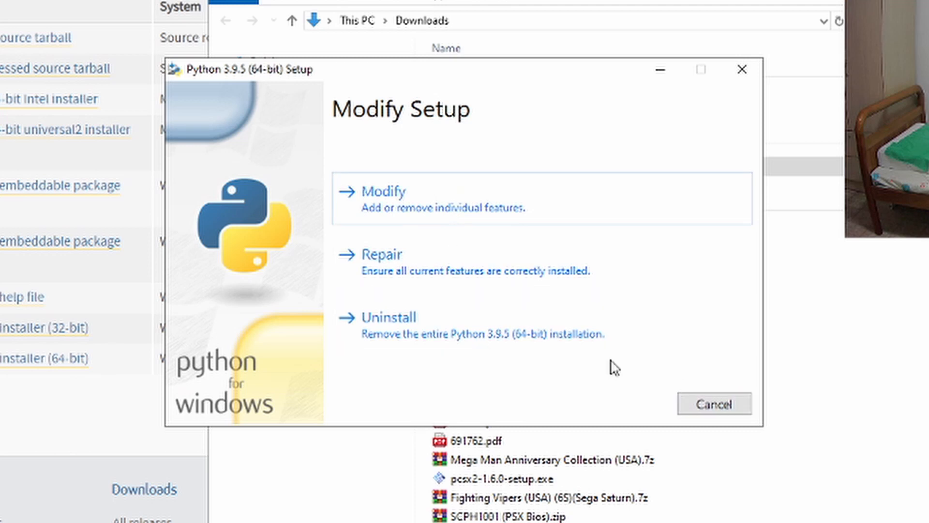
Modify the Python 3.9.5 installation, keeping the preset optional features and advanced options
click(462, 210)
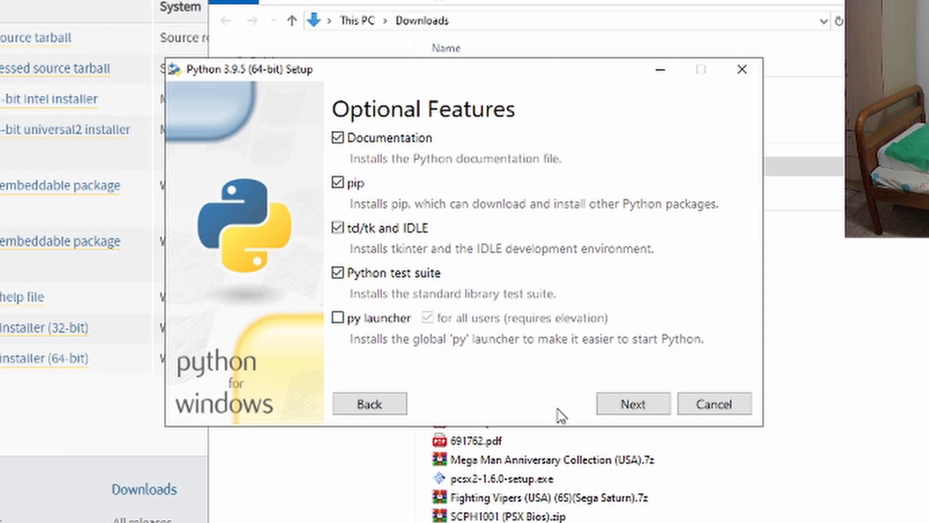
click(634, 409)
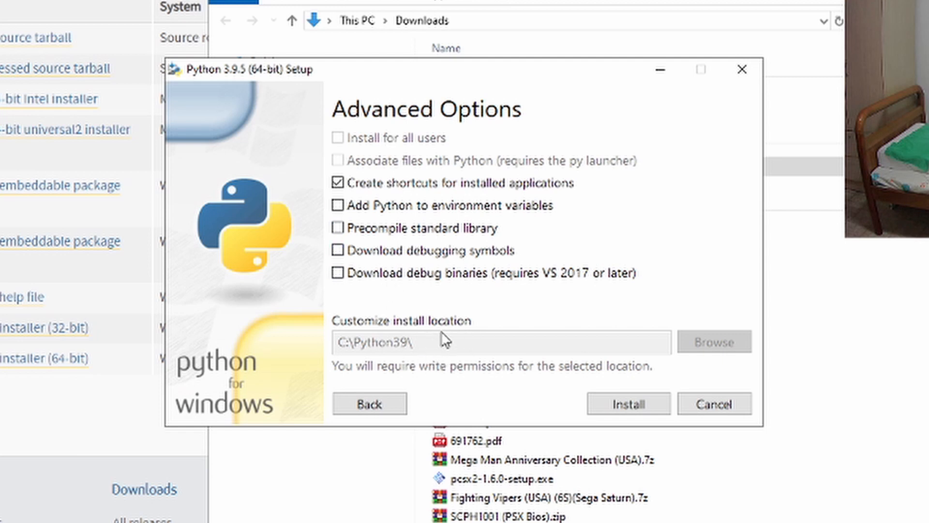
click(623, 406)
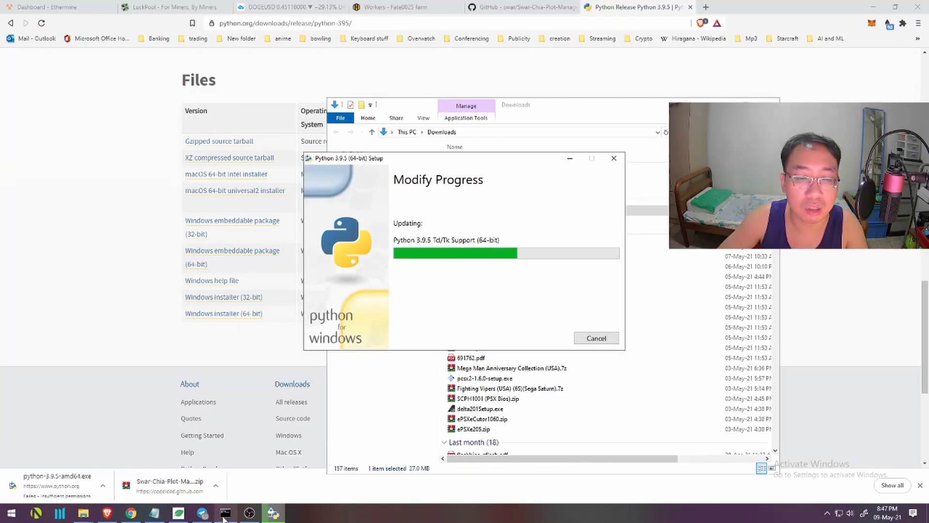
Look at the running plot manager view in Command Prompt, close the Python setup and minimize the console
mouse_move(225, 512)
click(223, 476)
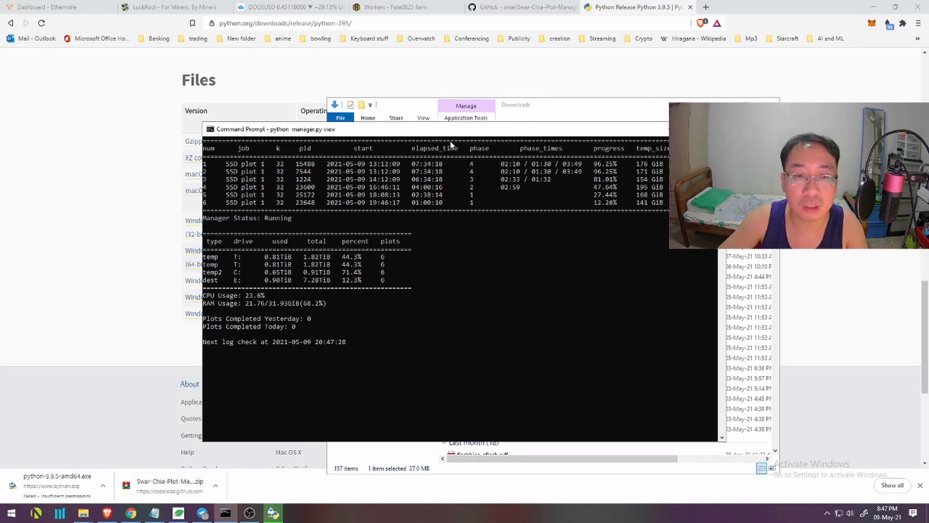
drag(443, 131, 319, 120)
click(613, 263)
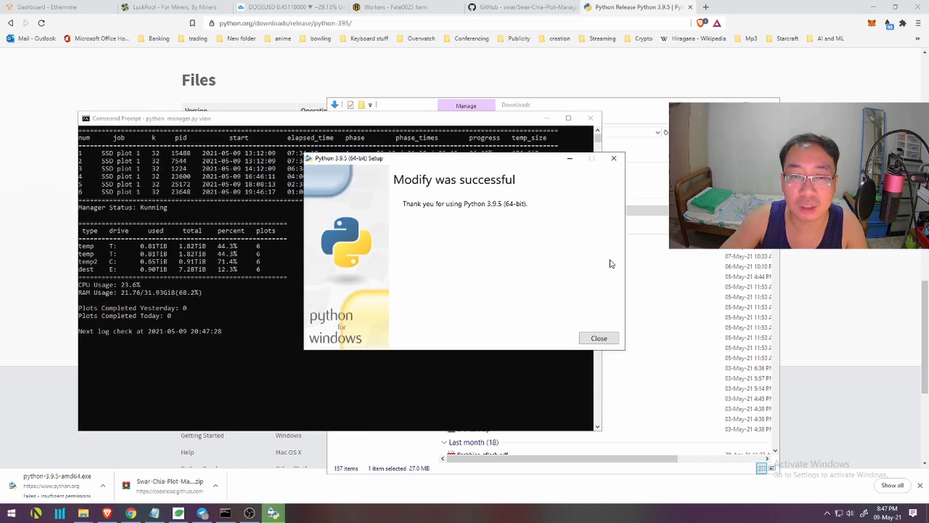
click(599, 338)
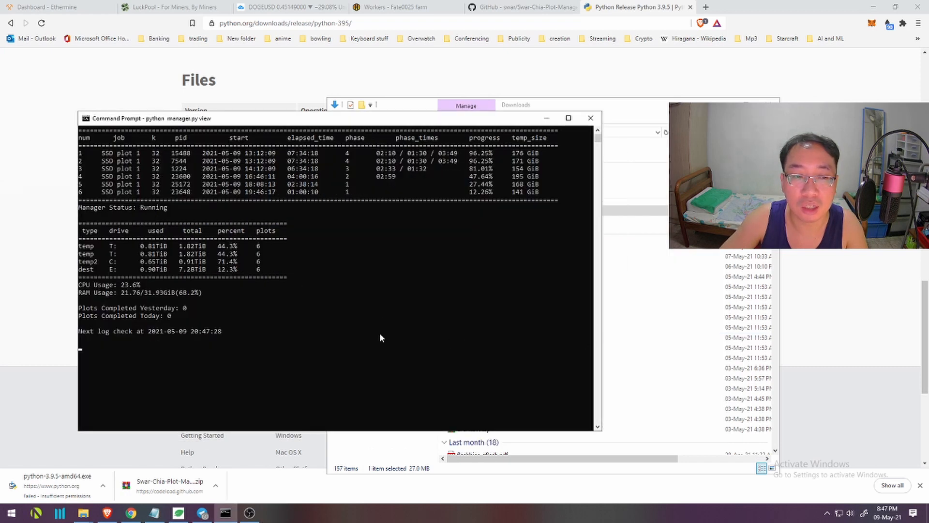
drag(373, 127, 467, 128)
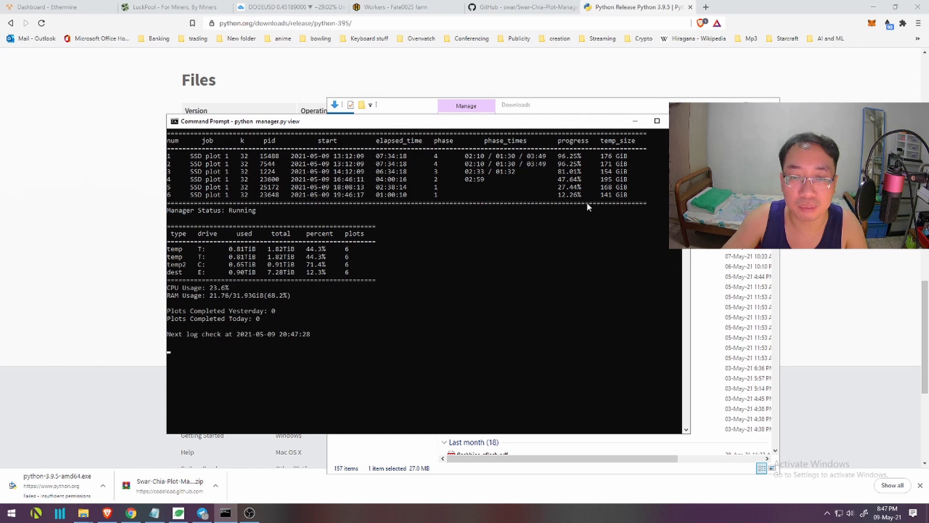
click(634, 121)
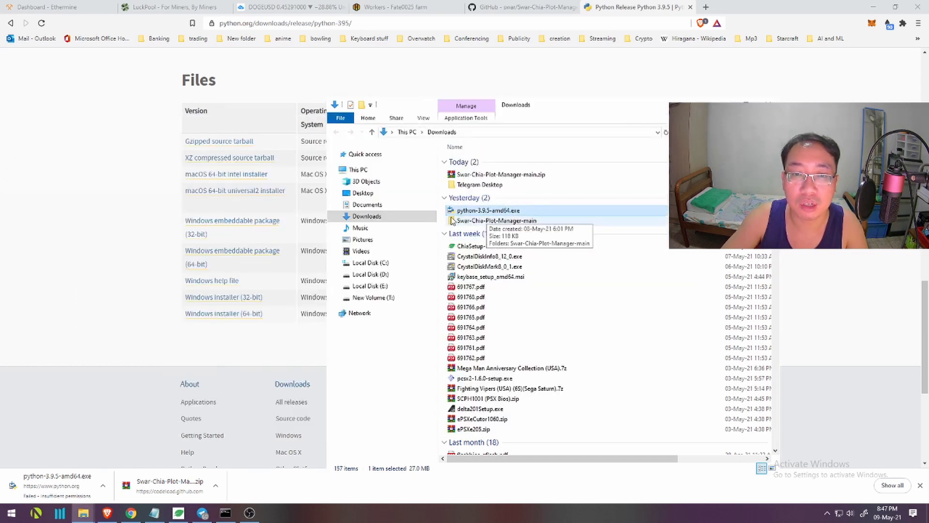
Point out the Python installer in Downloads, minimize that window and return to the Swar-Chia-Plot-Manager GitHub page
click(486, 222)
click(492, 210)
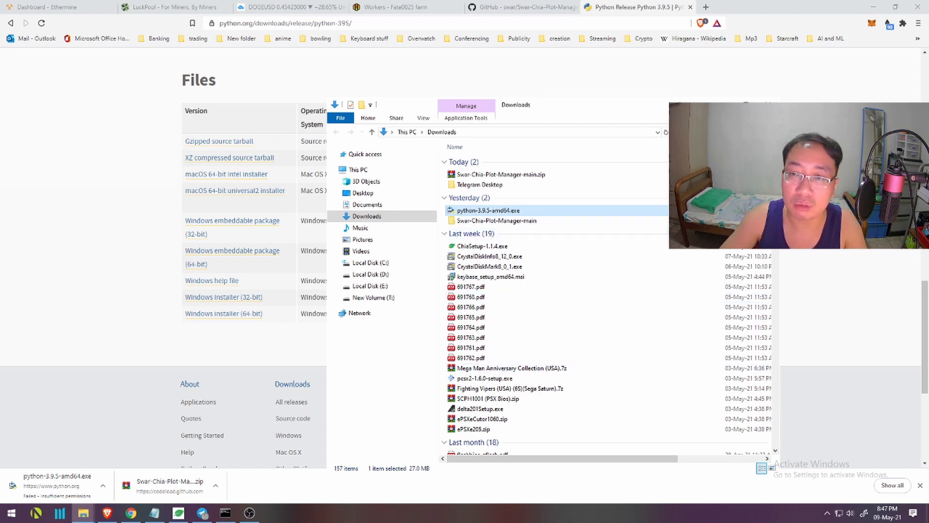
click(745, 104)
click(521, 6)
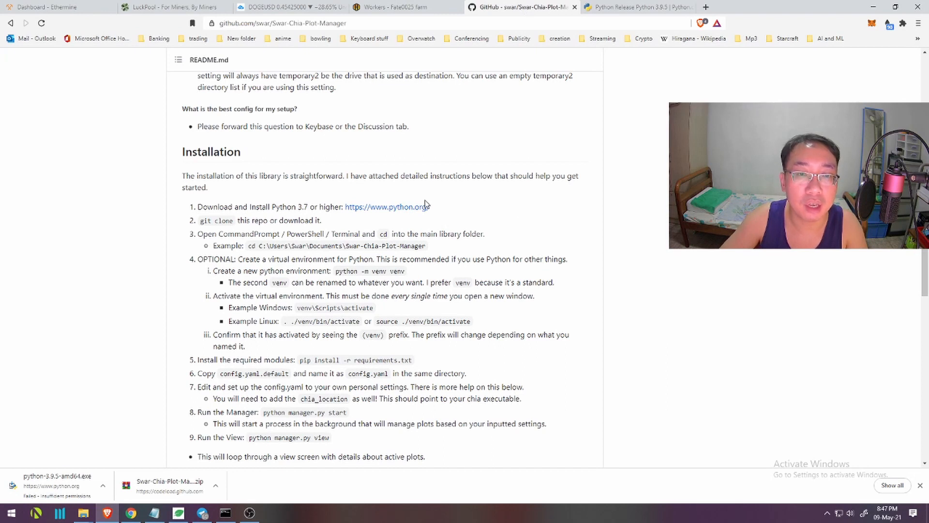
Read the installation steps about opening a command prompt in the library folder and activating the virtual environment
scroll(479, 219, down, 1)
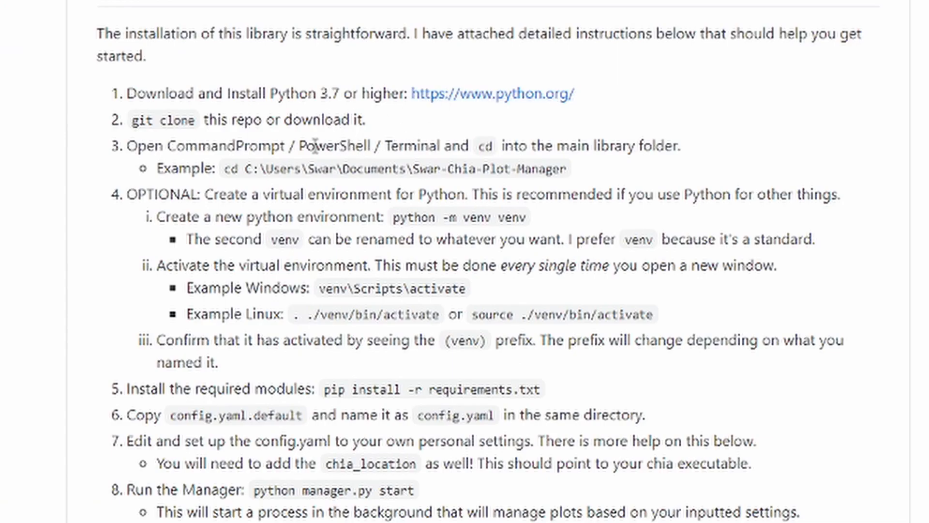
drag(170, 146, 445, 148)
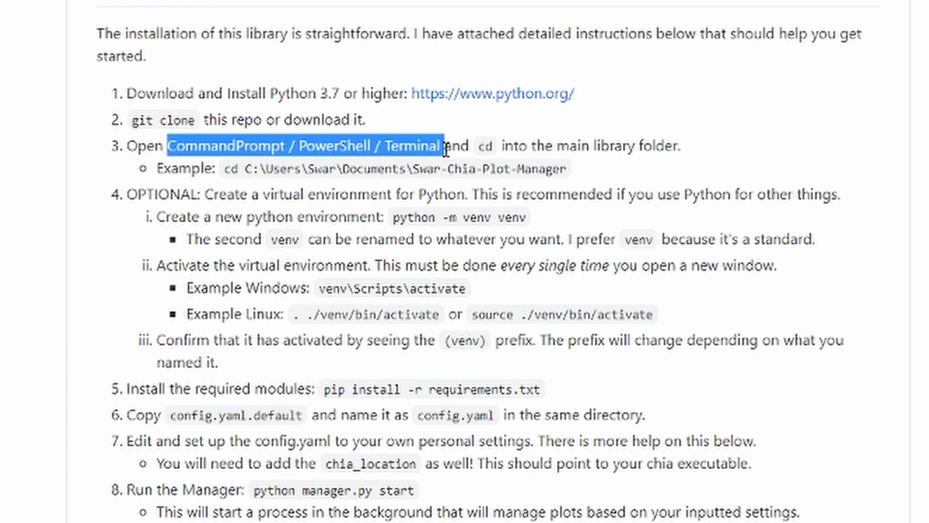
click(663, 162)
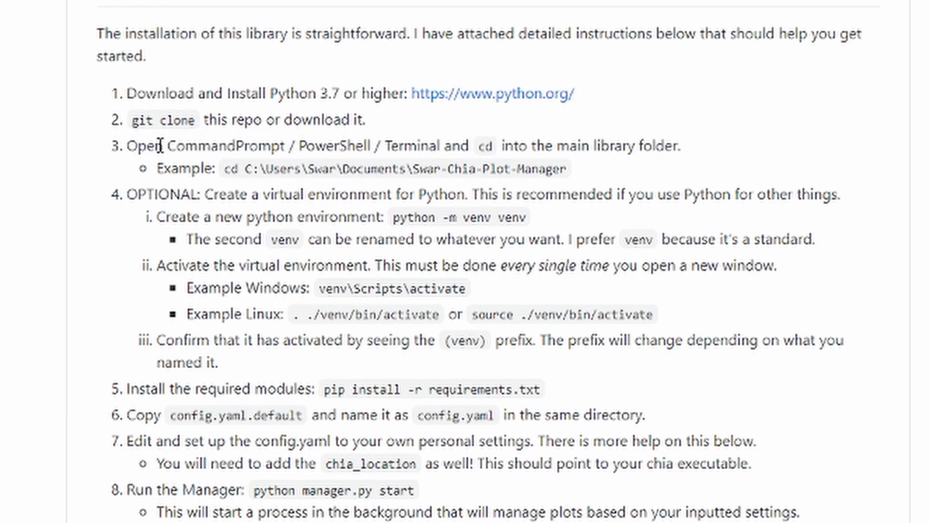
drag(156, 146, 127, 146)
click(914, 329)
drag(300, 313, 655, 320)
click(684, 316)
drag(301, 314, 456, 319)
click(718, 324)
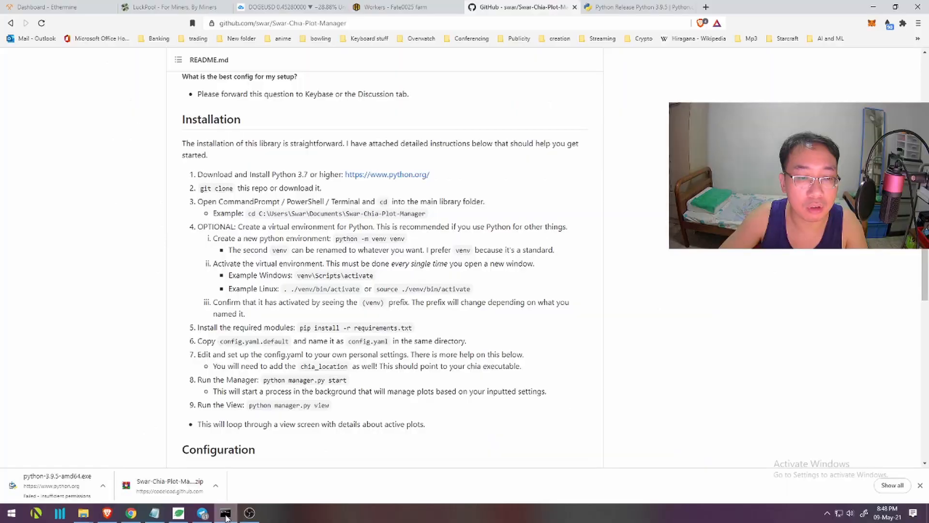
Open Command Prompt as administrator and move its window below the README's example cd line
click(11, 514)
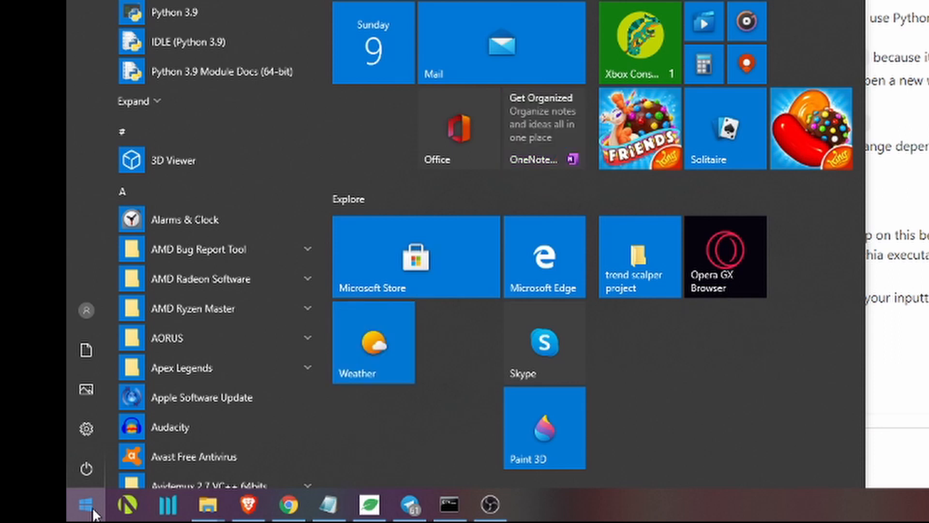
text(cmd)
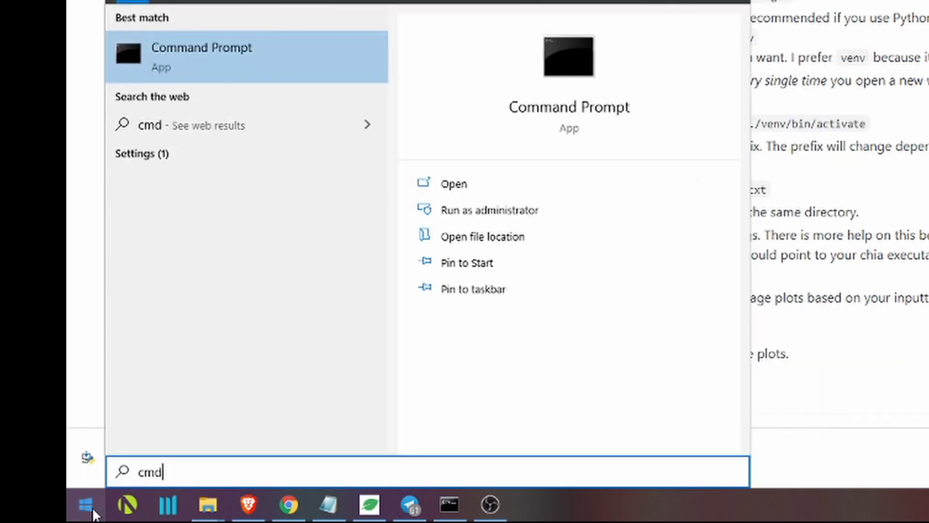
right_click(236, 49)
key(Escape)
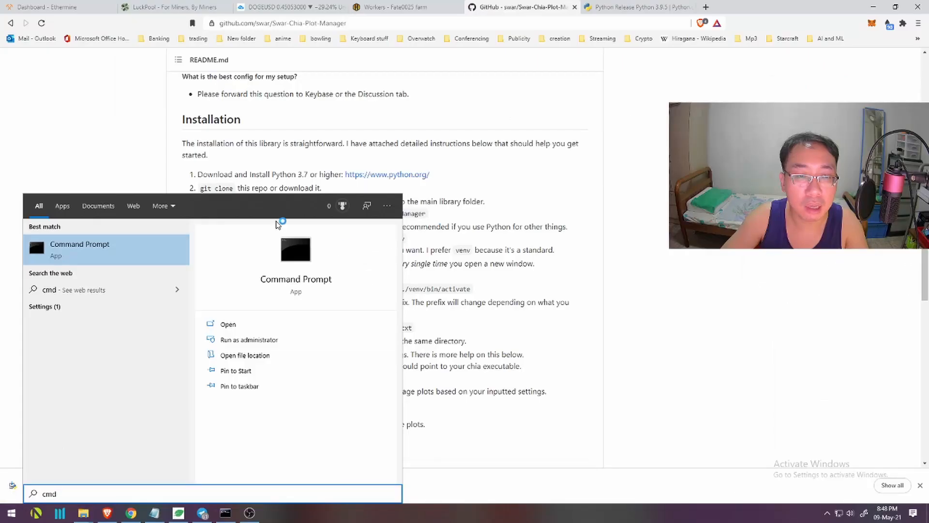
key(ctrl+shift+Return)
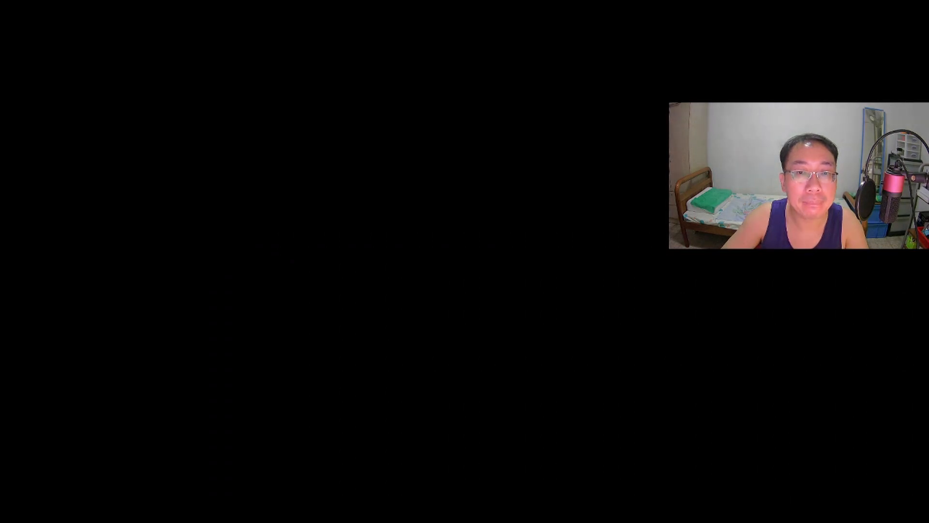
key(alt+y)
drag(359, 84, 570, 261)
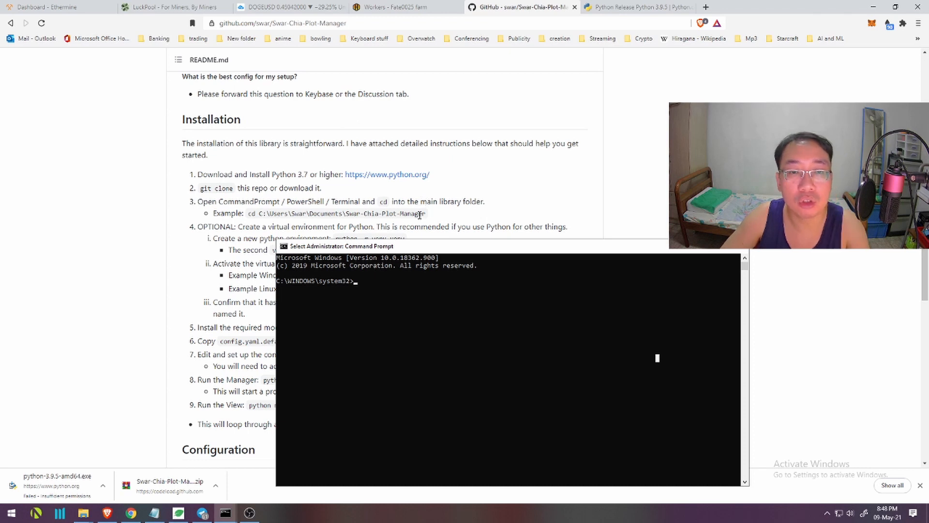
Highlight the folder name in the README's example cd line, close the Downloads window and bring up the Swar-Chia-Plot-Manager-main folder
drag(425, 214, 347, 217)
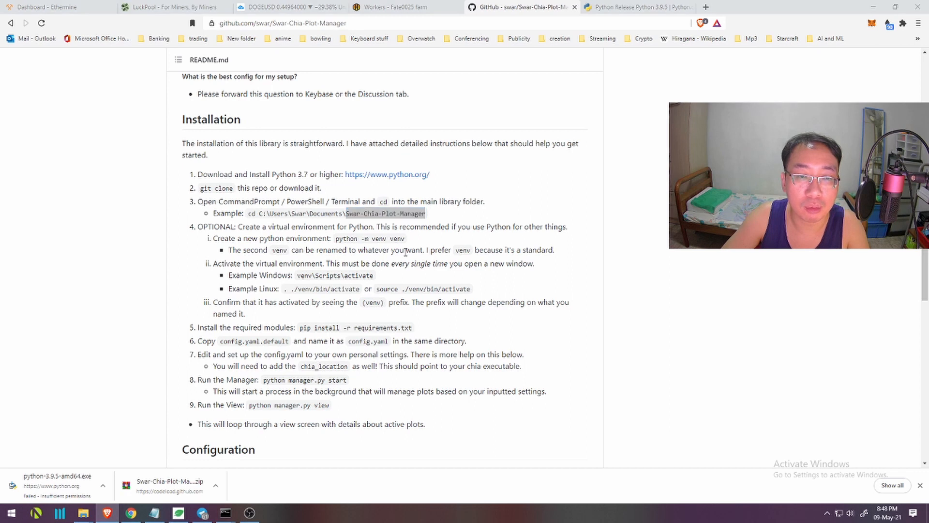
key(alt+Tab)
mouse_move(83, 512)
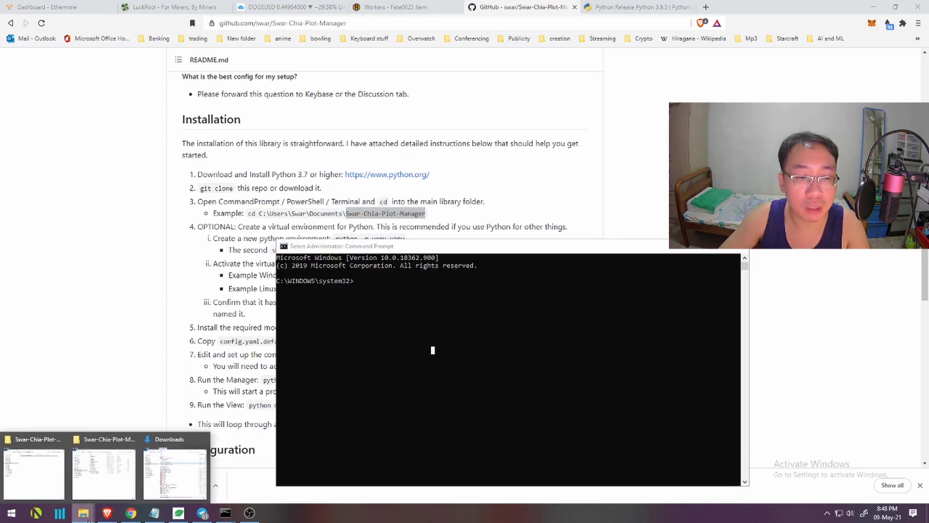
click(202, 440)
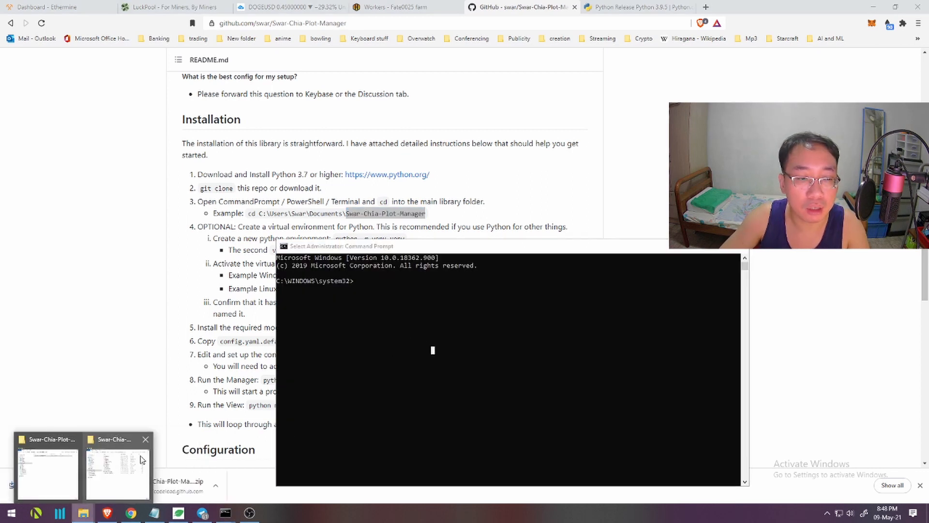
click(114, 457)
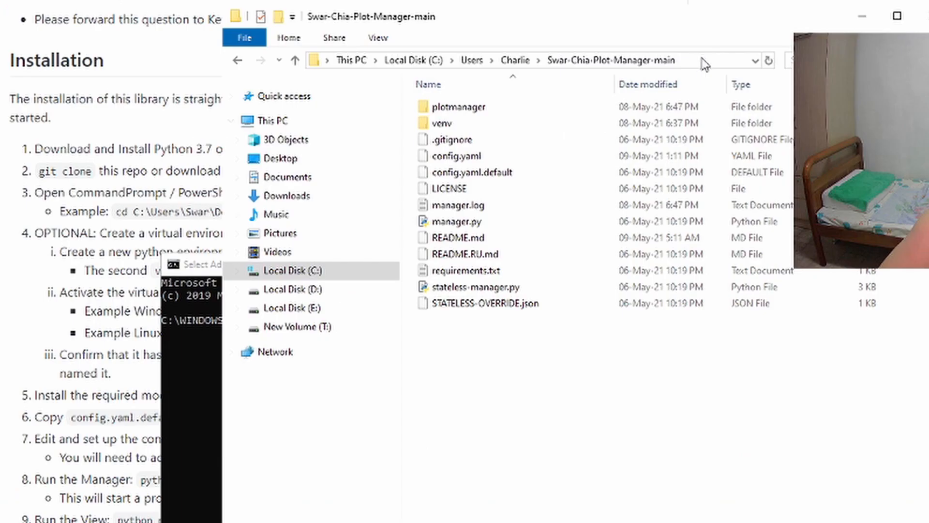
Copy the full path of the Swar-Chia-Plot-Manager-main folder from File Explorer and minimize that window
click(611, 120)
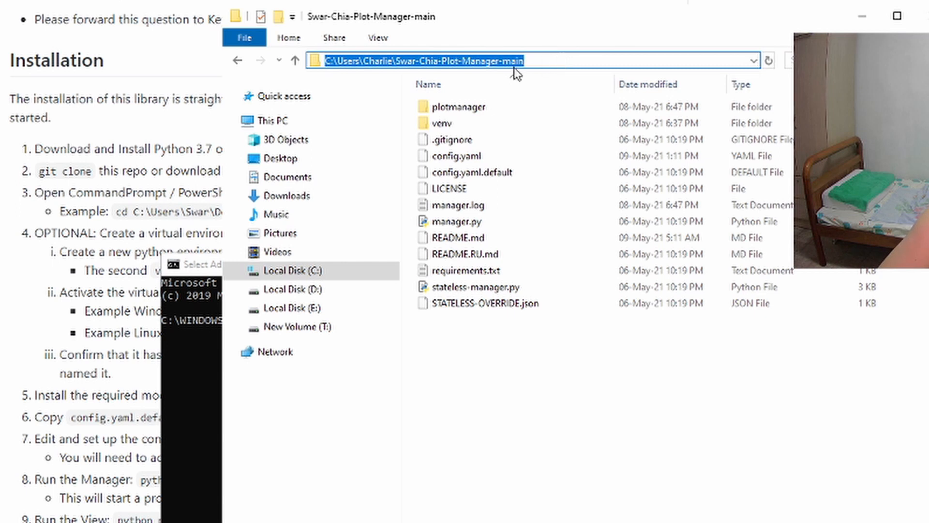
right_click(510, 56)
click(578, 106)
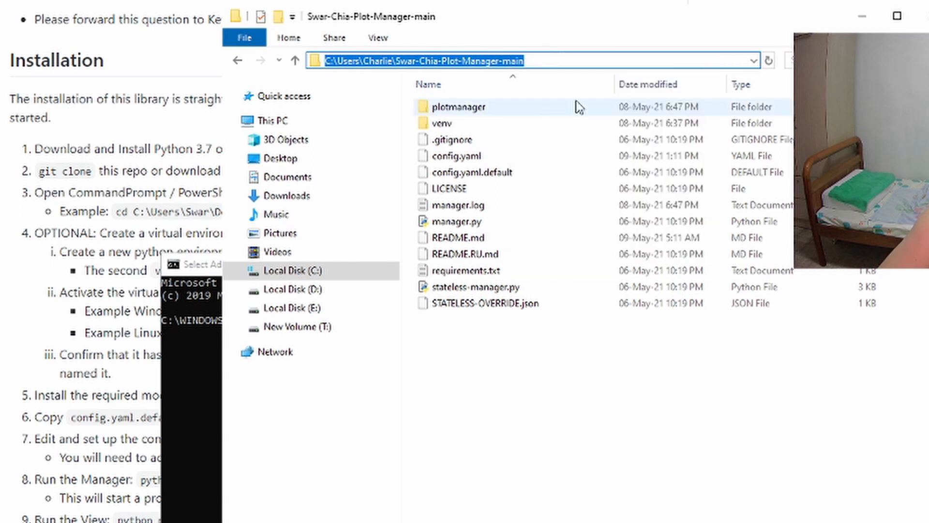
click(862, 17)
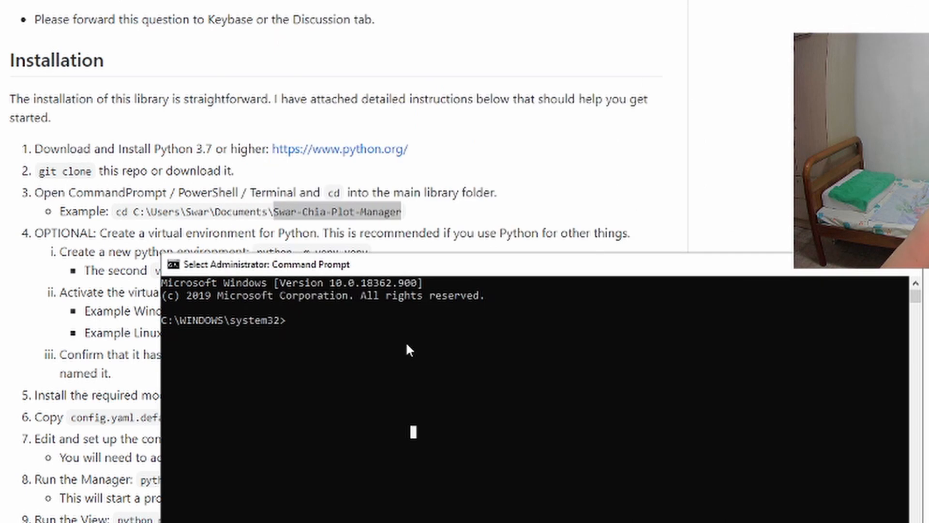
Change the Command Prompt directory to the copied Swar-Chia-Plot-Manager-main path with cd and reposition the console over the README
click(293, 322)
text(cd)
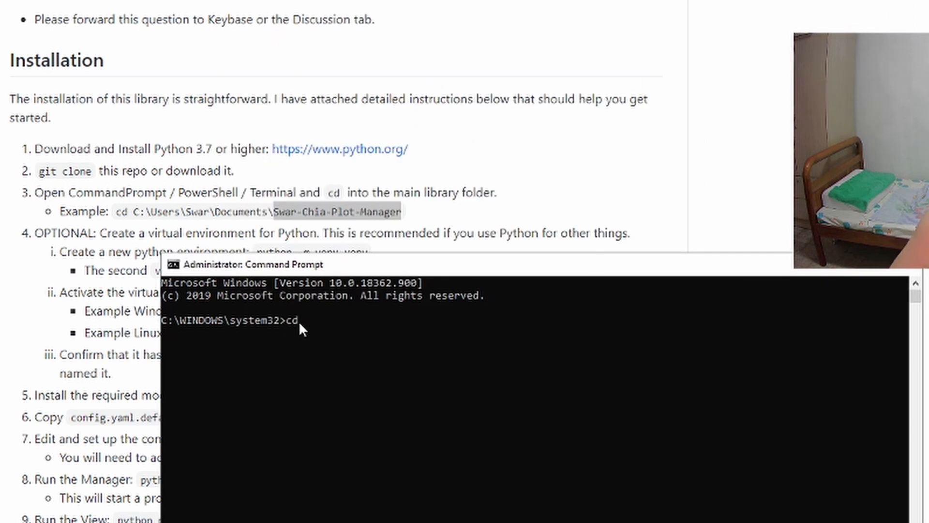
key(ctrl+v)
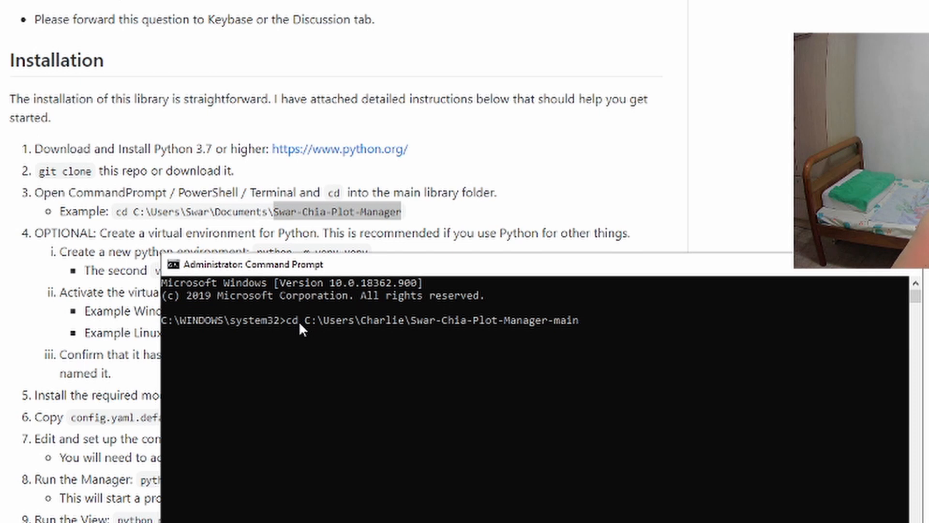
key(Return)
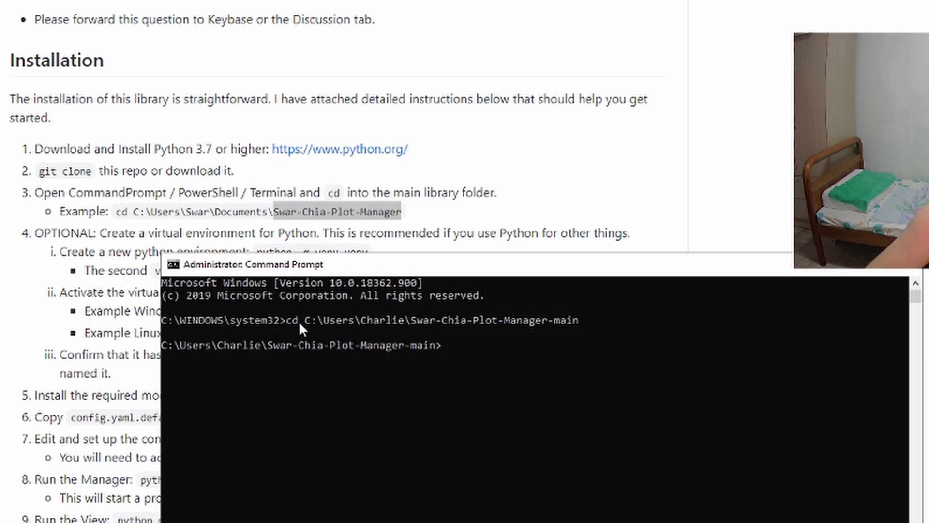
drag(357, 267, 359, 252)
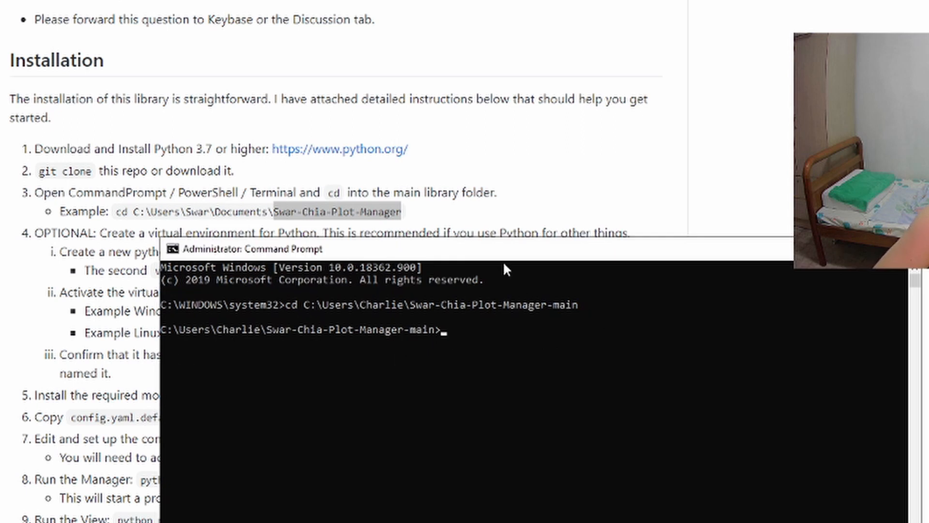
drag(510, 250, 515, 276)
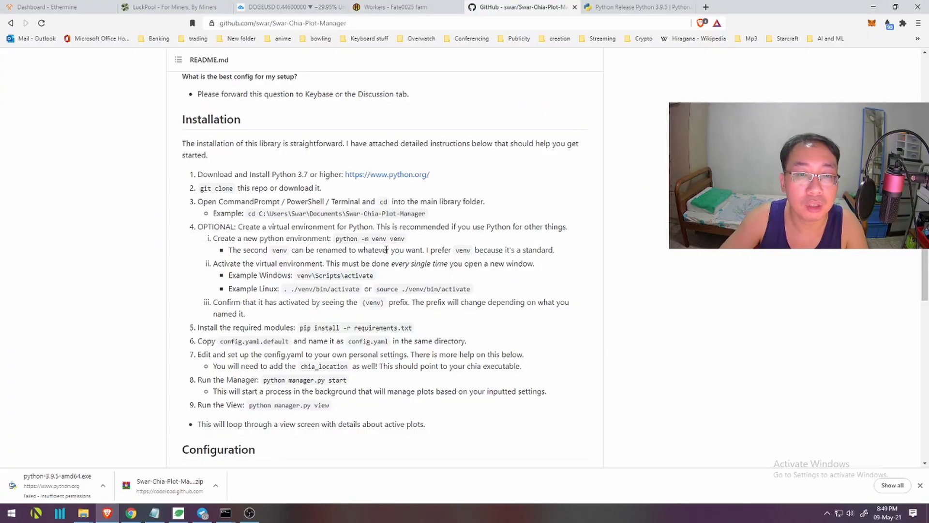
Copy the README's environment creation command python -m venv venv and paste it at the Swar-Chia-Plot-Manager-main prompt
scroll(258, 222, down, 1)
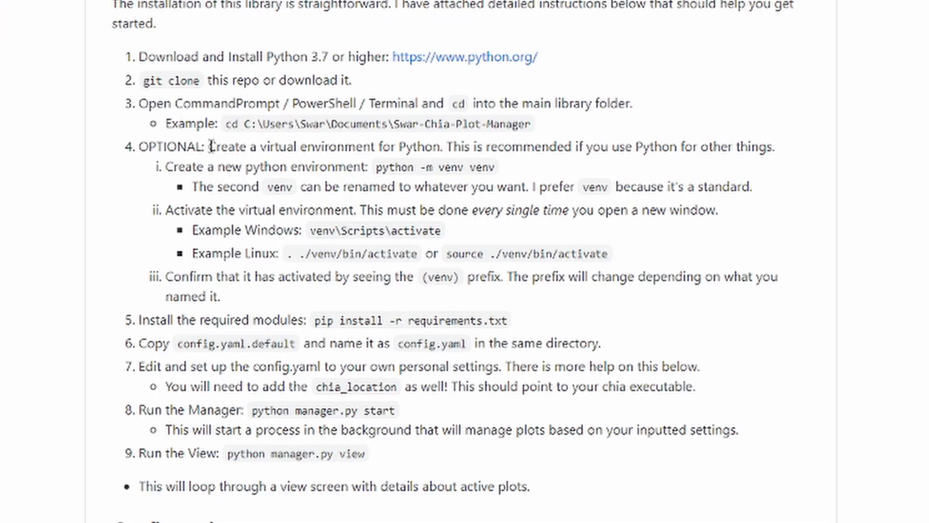
drag(211, 146, 395, 169)
click(522, 170)
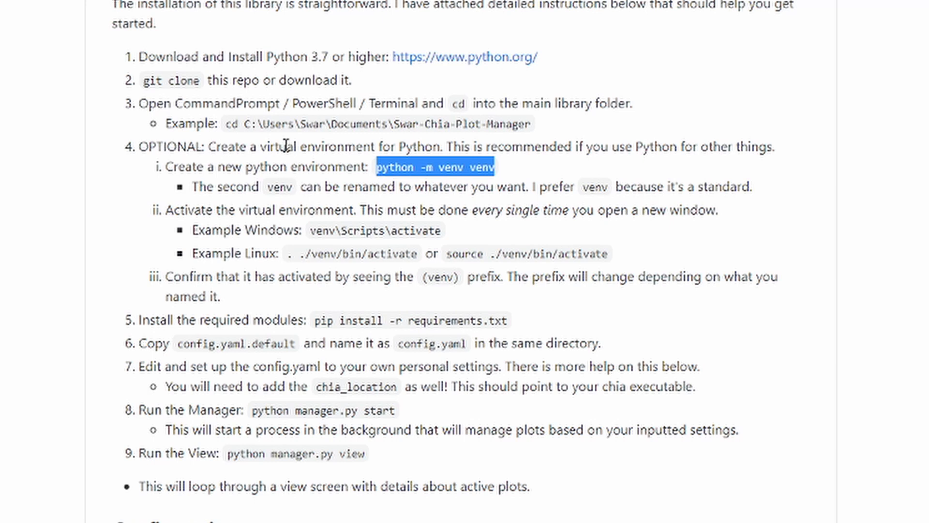
key(alt+Tab)
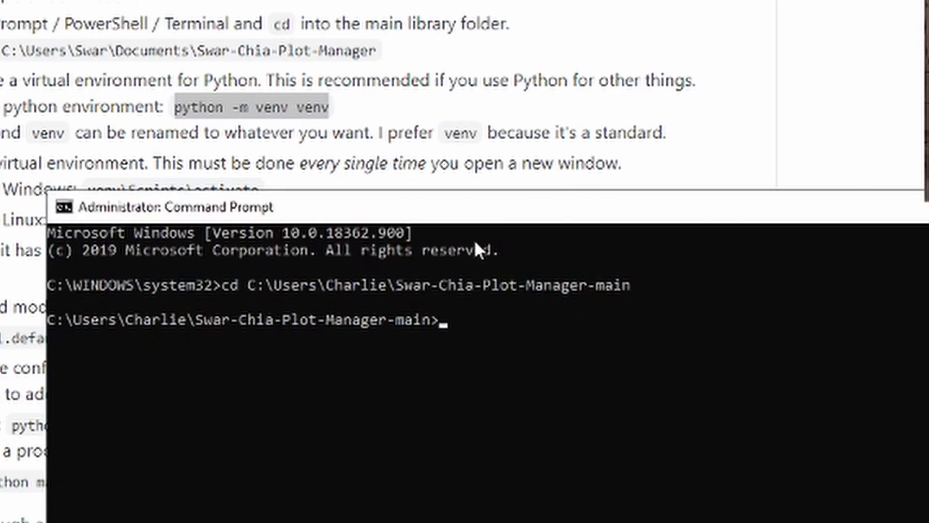
drag(456, 209, 388, 181)
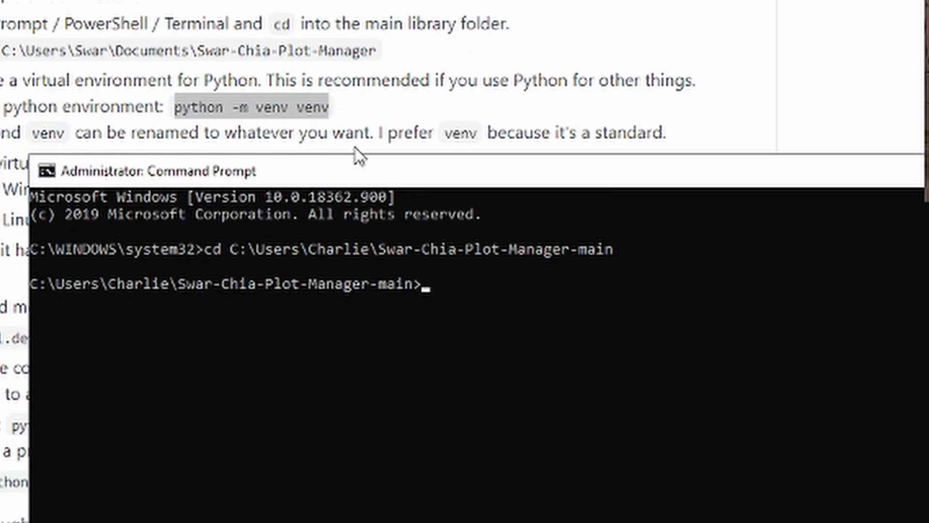
key(ctrl+v)
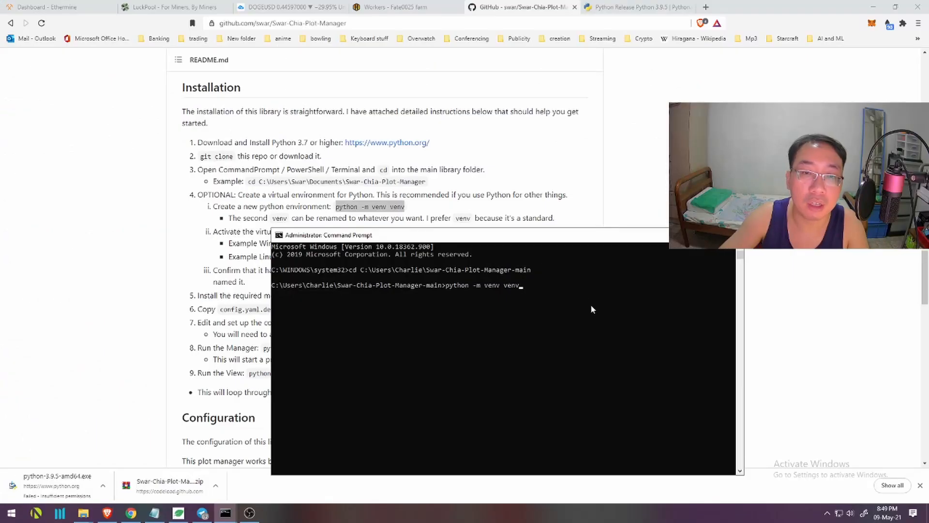
Review the README's note on renaming the second venv, and run python -m venv venv in the plot manager folder
click(399, 207)
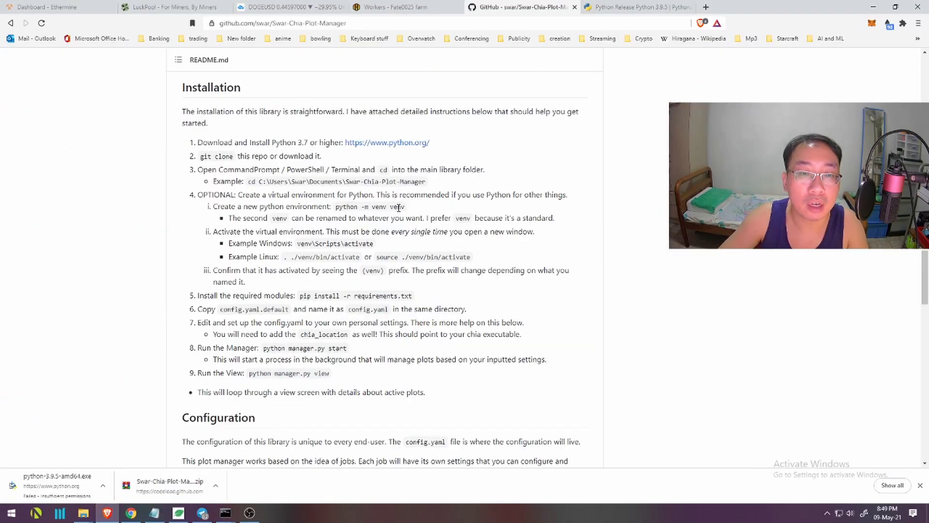
double_click(279, 218)
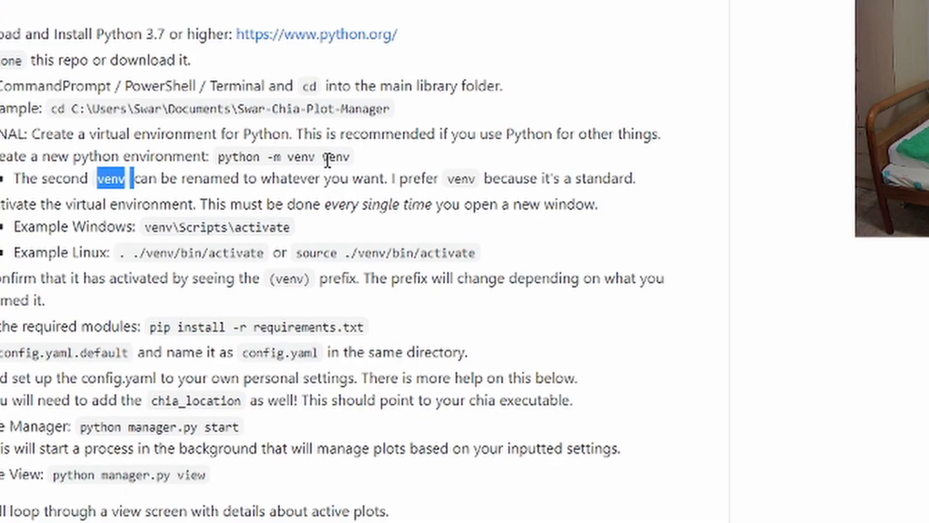
double_click(397, 207)
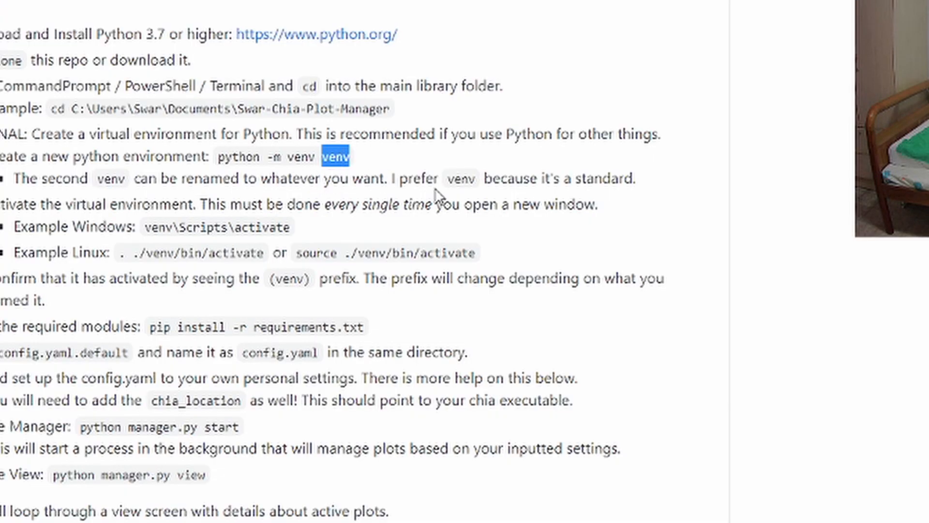
double_click(461, 179)
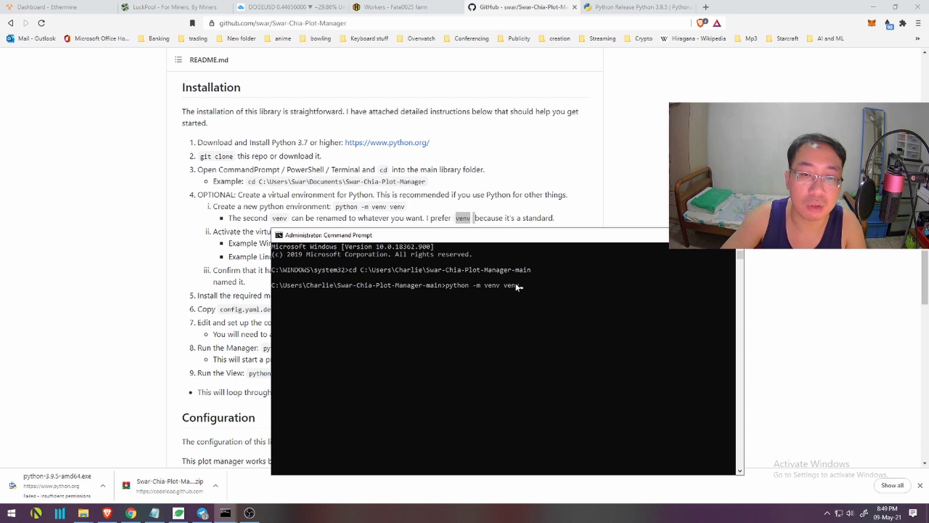
key(alt+Tab)
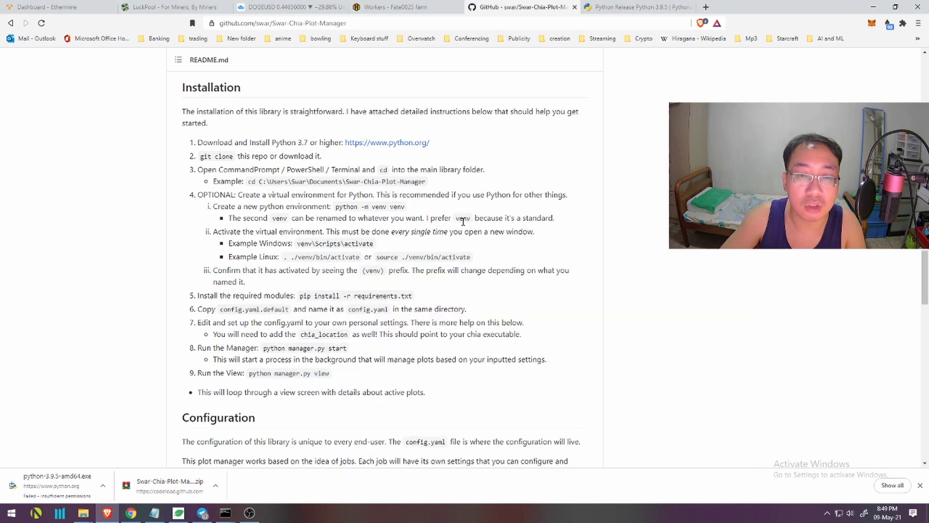
key(alt+Tab)
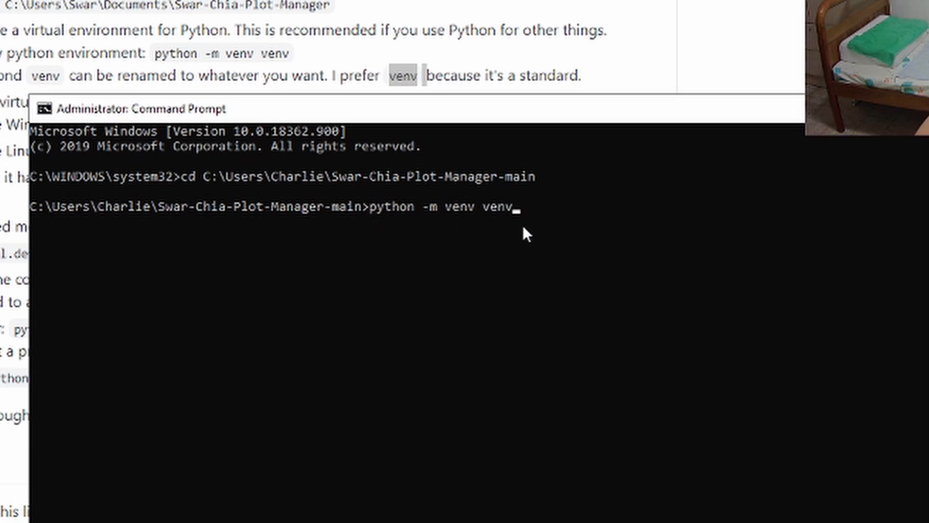
key(Return)
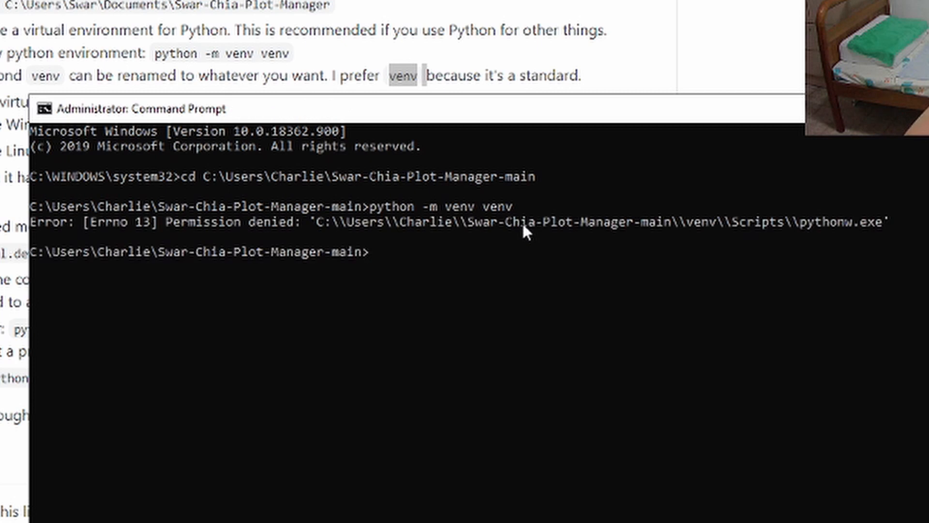
Select python -m venv venv in the README again and run it in the other administrator Command Prompt
drag(289, 54, 168, 58)
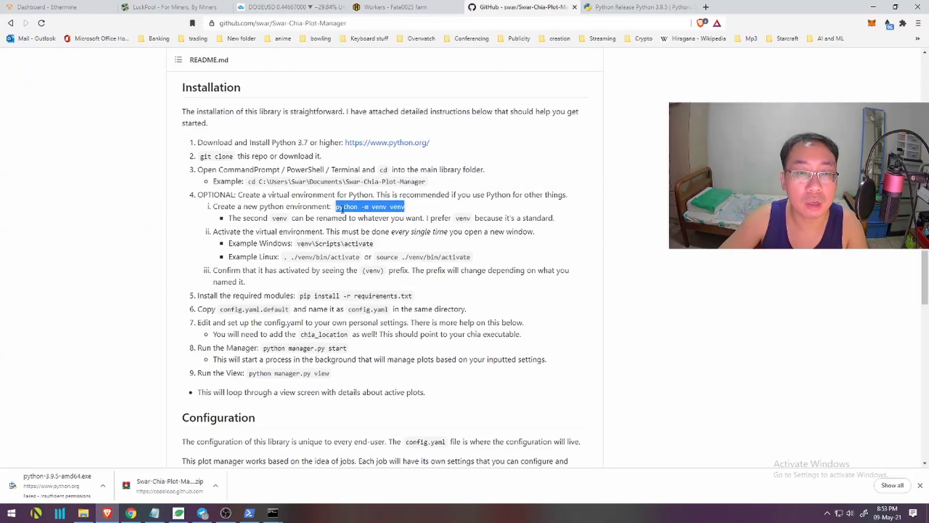
click(272, 513)
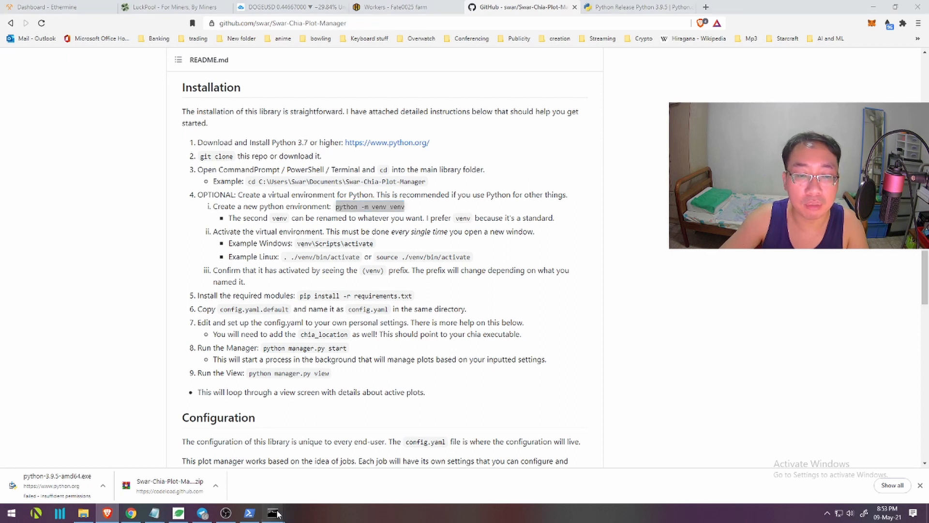
click(299, 449)
text(python -m venv venv)
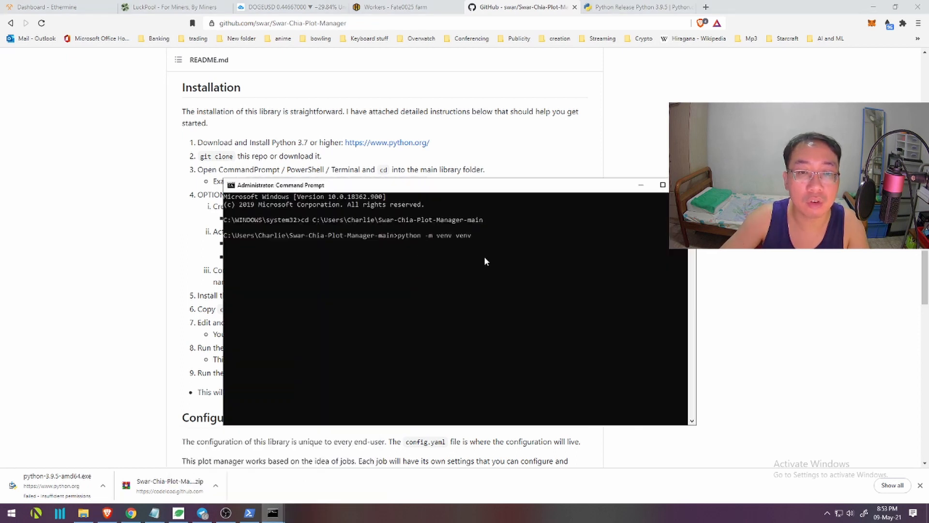
key(Return)
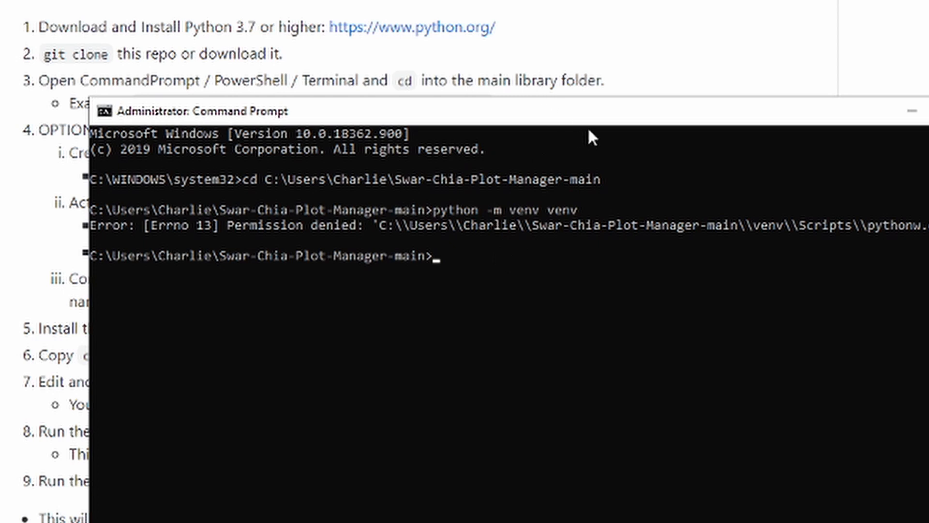
Look at the running plot manager view, and move the administrator Command Prompt below the README's environment creation command
drag(596, 117, 614, 98)
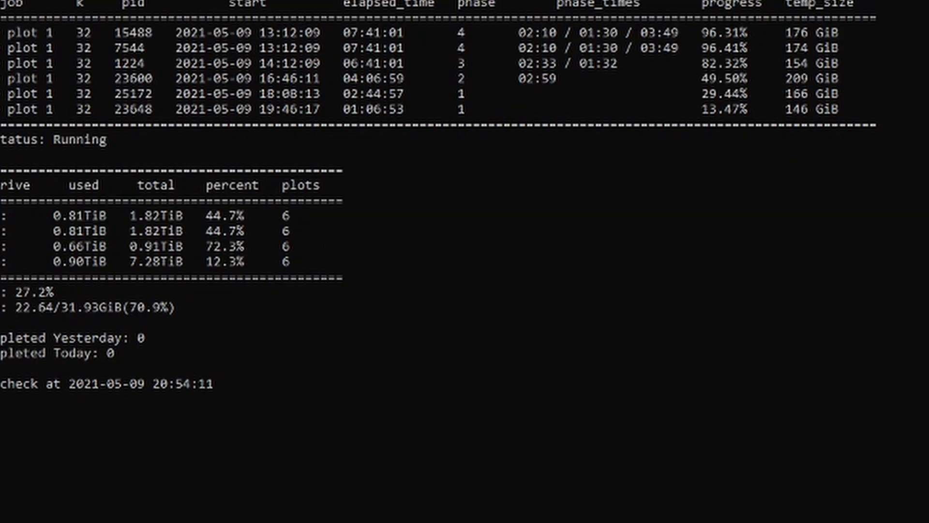
key(alt+Tab)
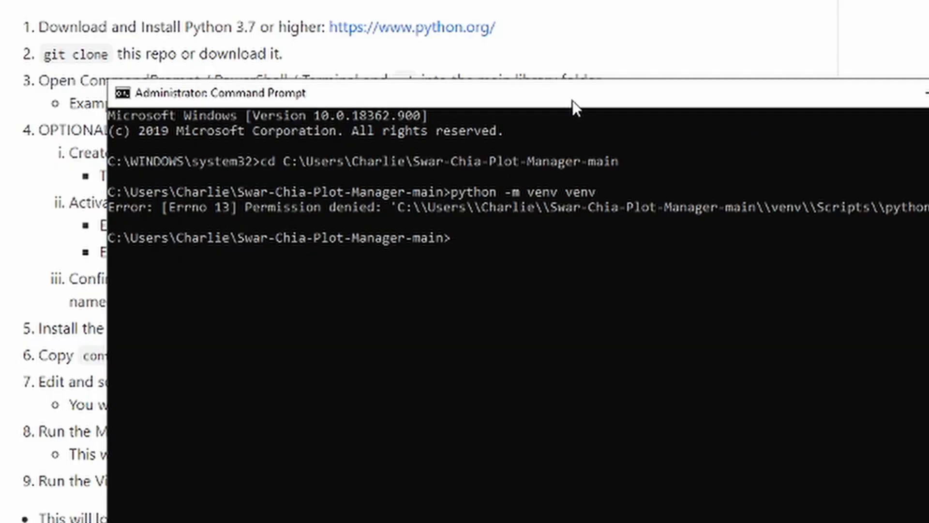
drag(573, 106, 610, 144)
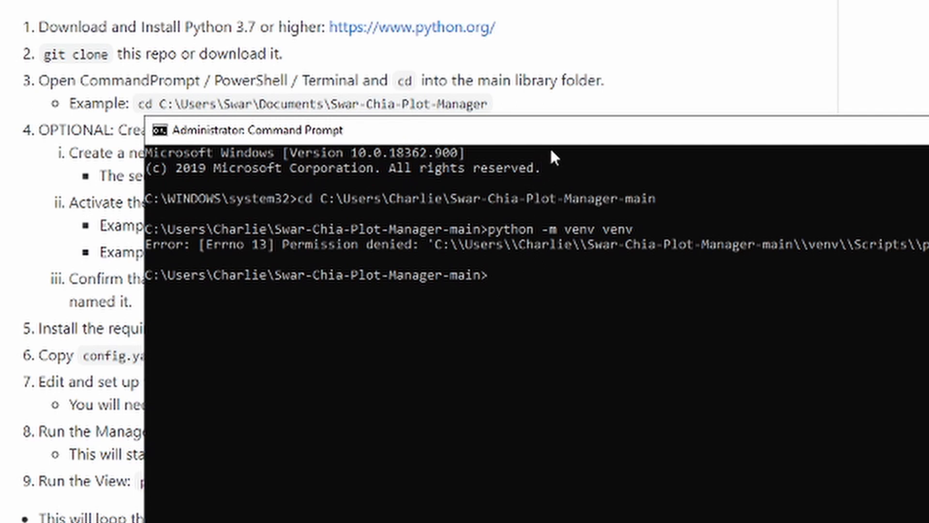
drag(551, 139, 563, 188)
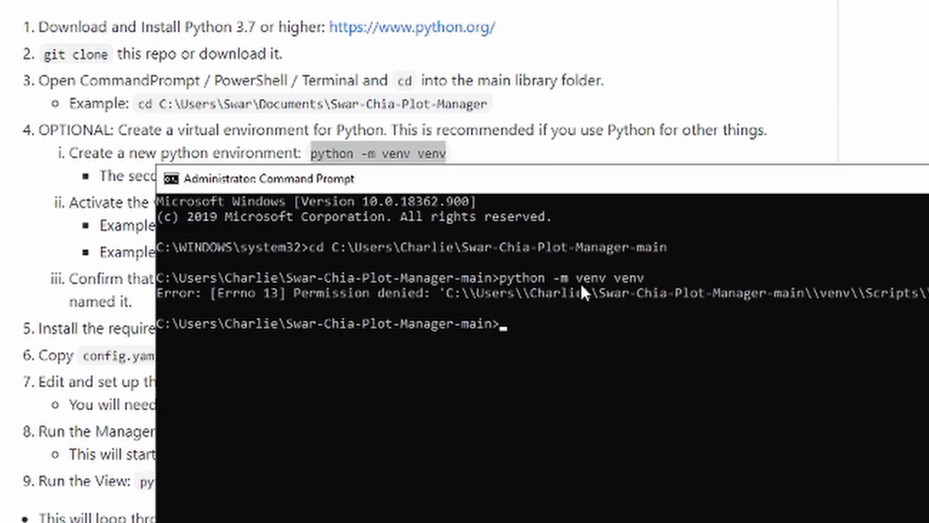
Return to the README and highlight the Windows and Linux example commands for activating the virtual environment
click(654, 141)
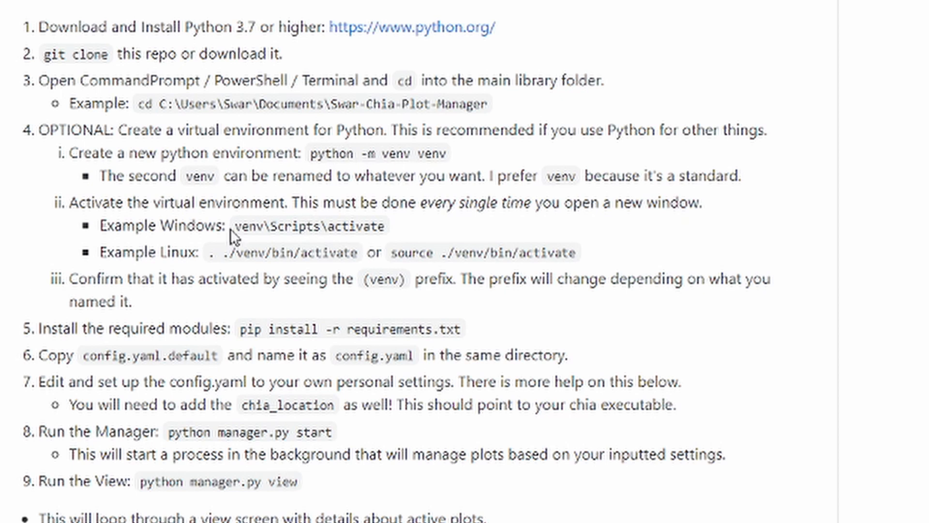
drag(237, 226, 381, 237)
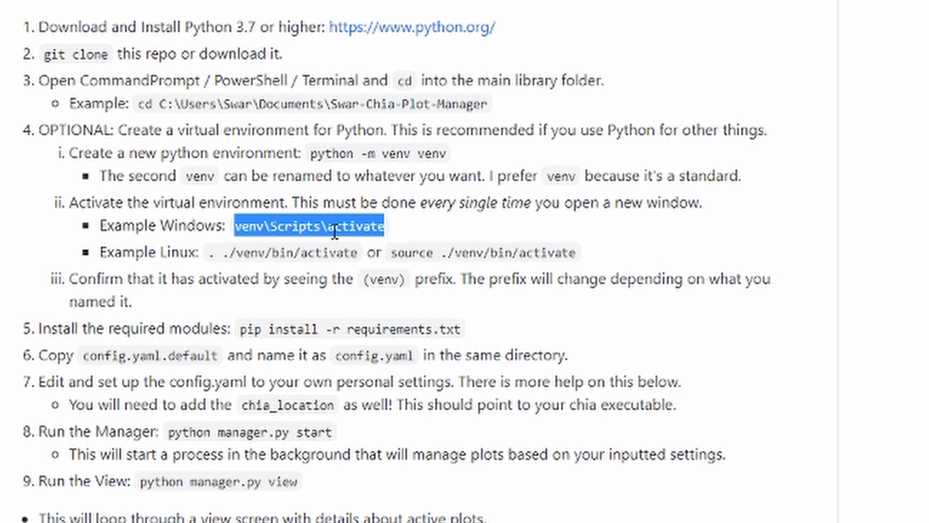
drag(209, 252, 559, 250)
click(401, 274)
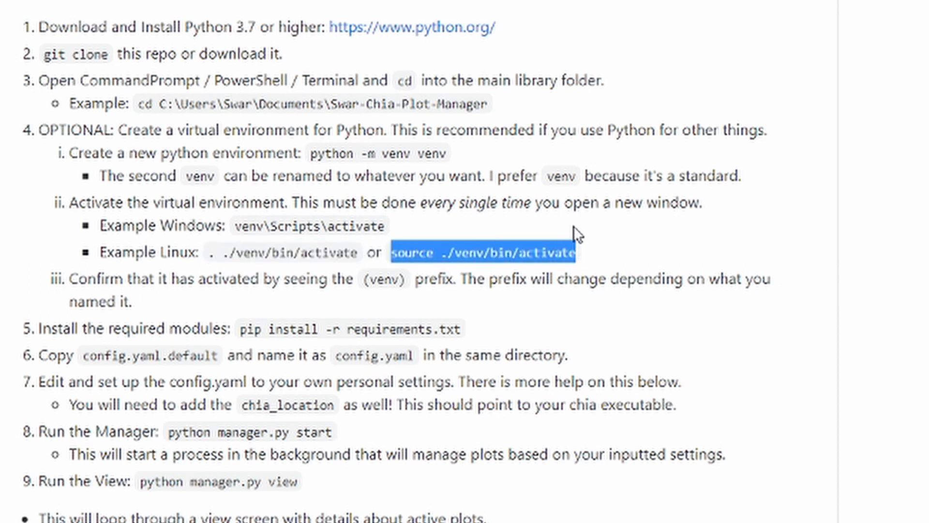
Copy the Windows activation command venv\Scripts\activate from the README and run it in the administrator Command Prompt
drag(388, 225, 236, 234)
key(ctrl+c)
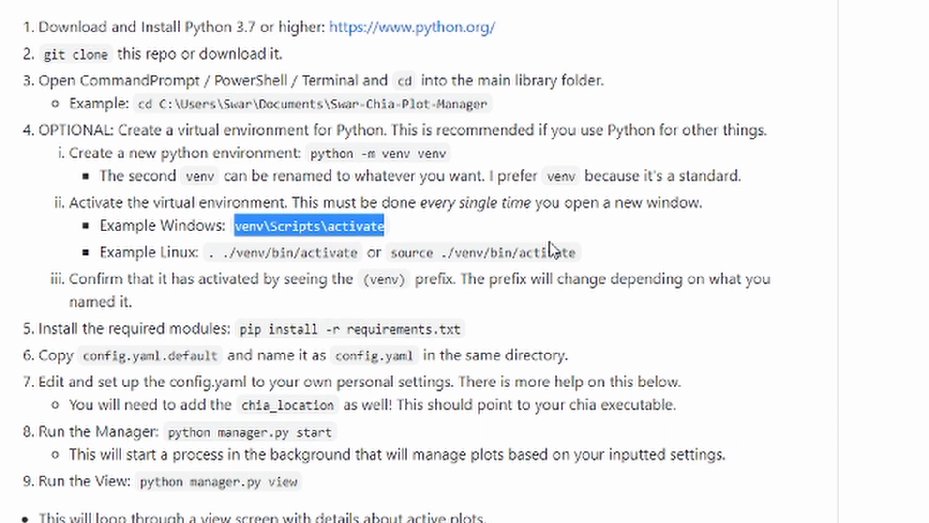
key(alt+Tab)
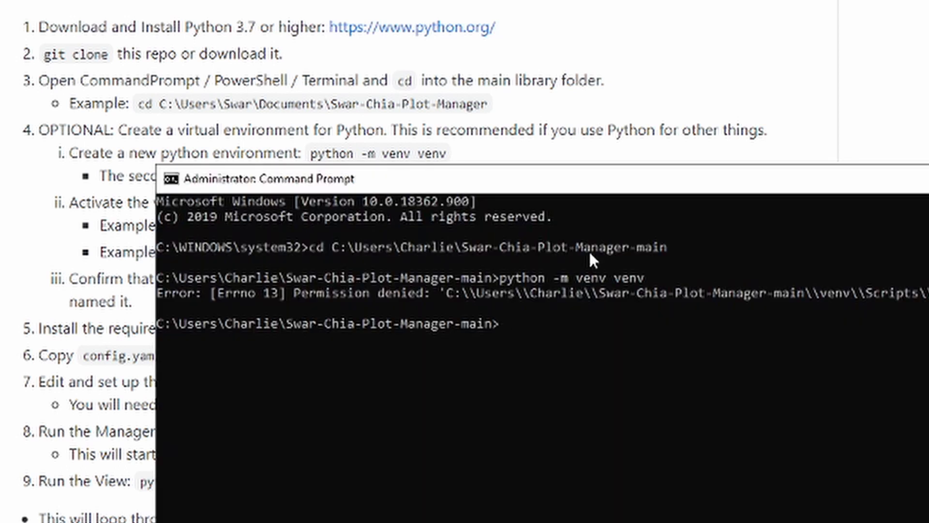
key(ctrl+v)
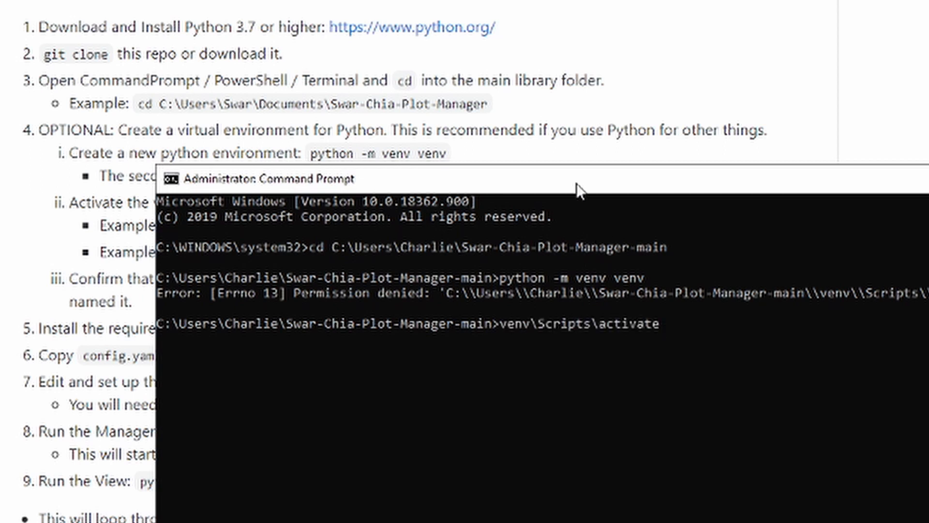
drag(583, 180, 578, 151)
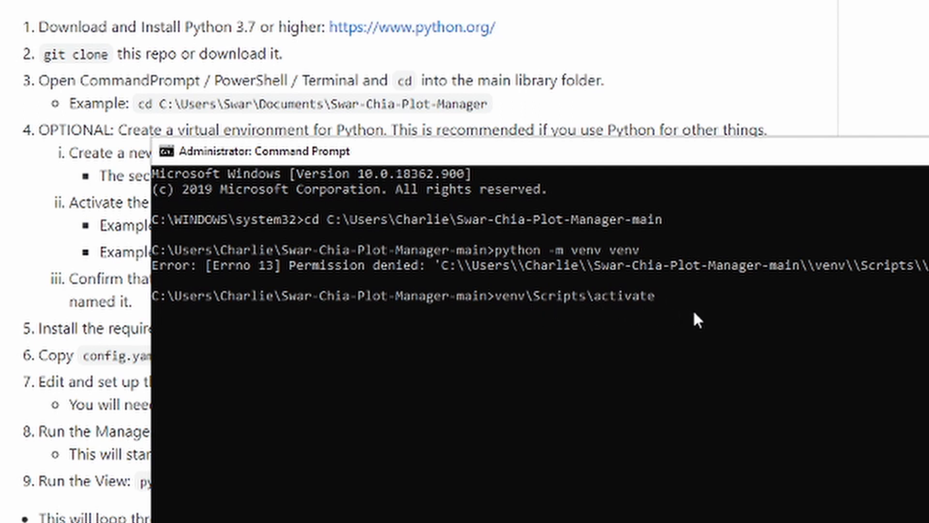
key(Return)
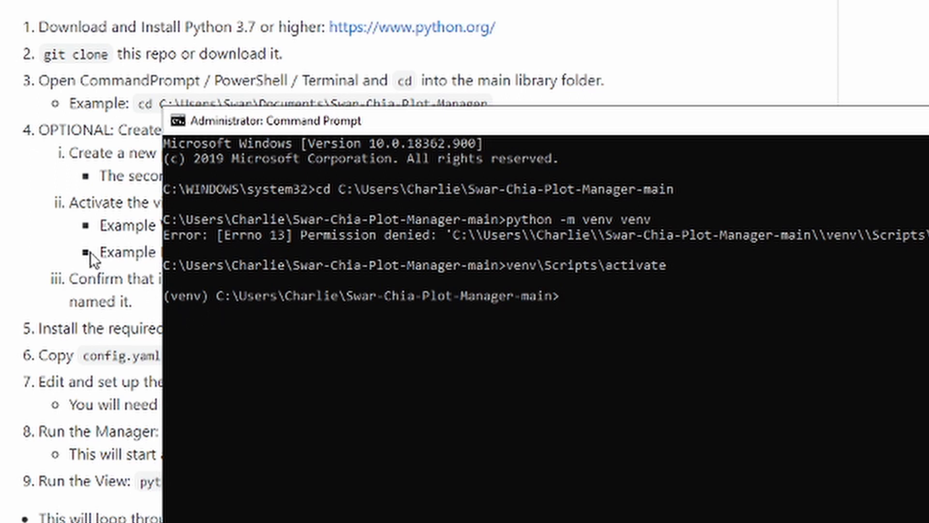
Copy pip install -r requirements.txt from the README, run it in the activated environment, and look through its output
click(11, 219)
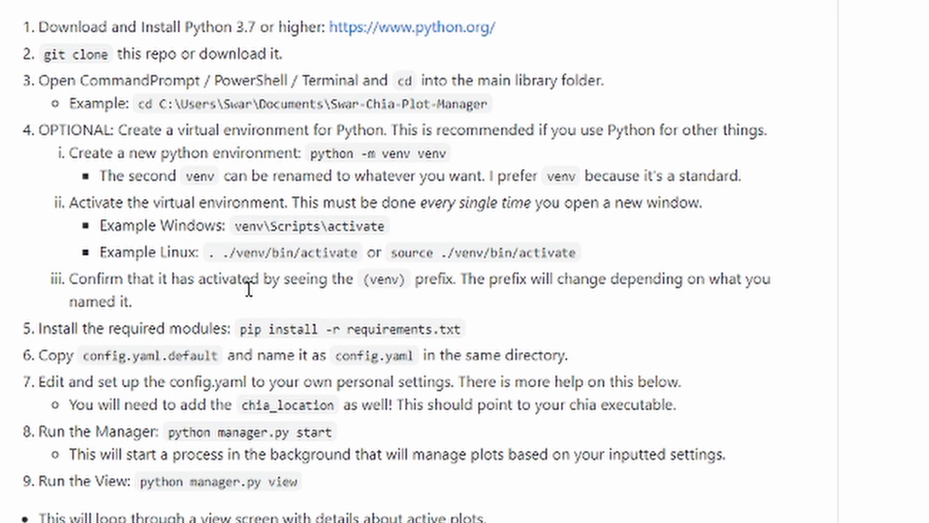
drag(241, 329, 464, 328)
key(ctrl+c)
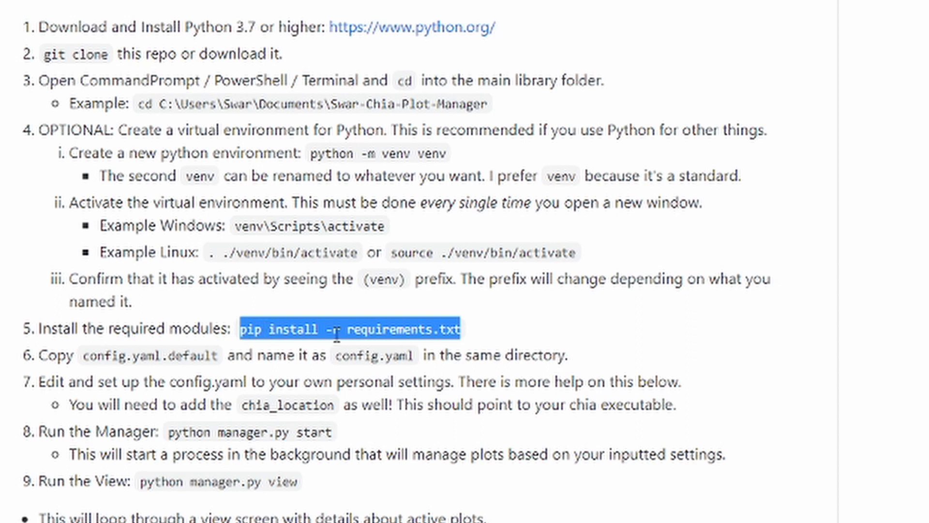
scroll(502, 336, down, 1)
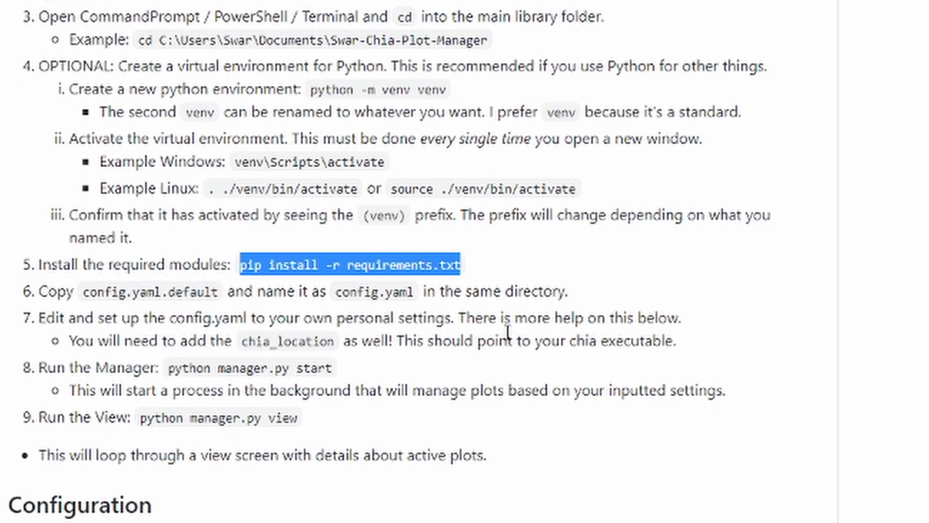
key(alt+Tab)
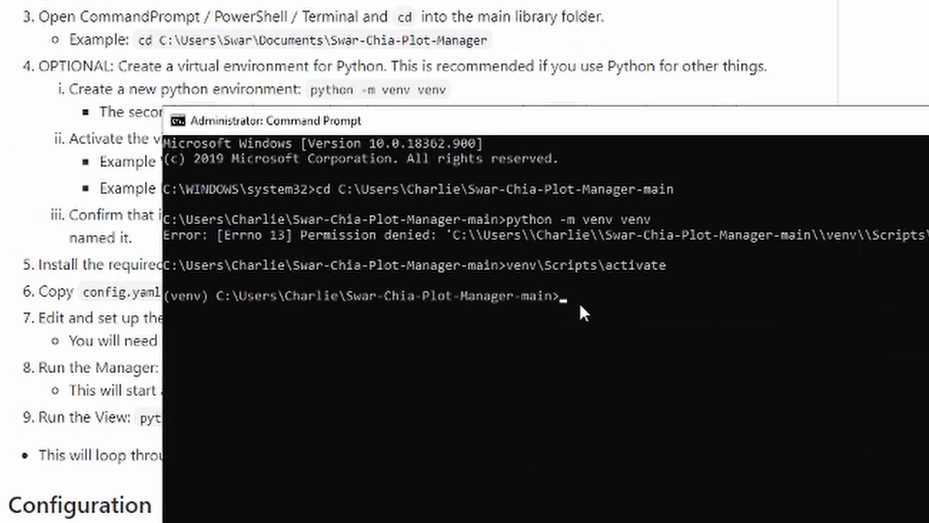
key(ctrl+v)
key(Return)
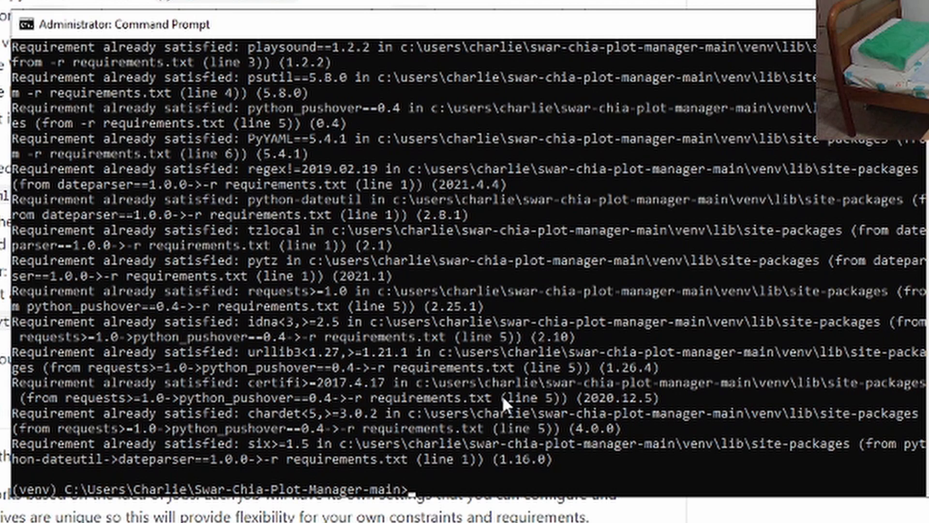
scroll(502, 393, up, 4)
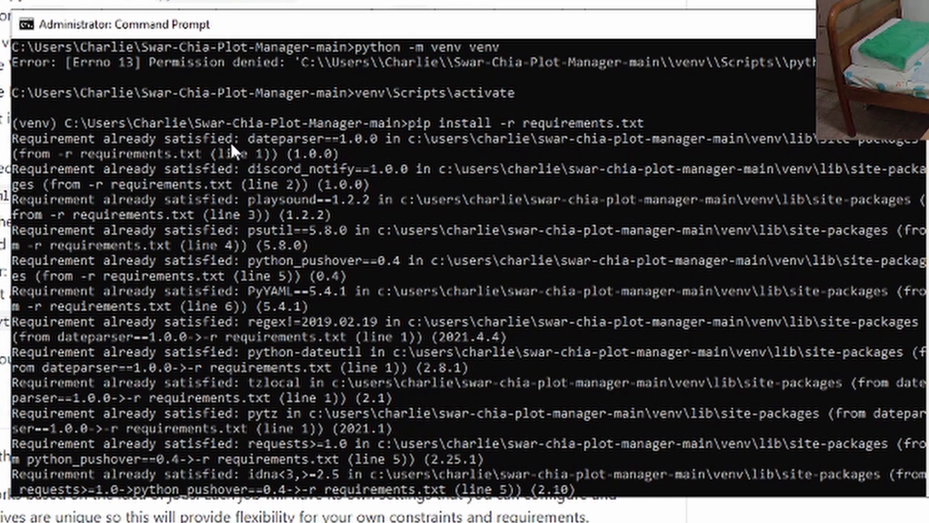
scroll(237, 230, down, 4)
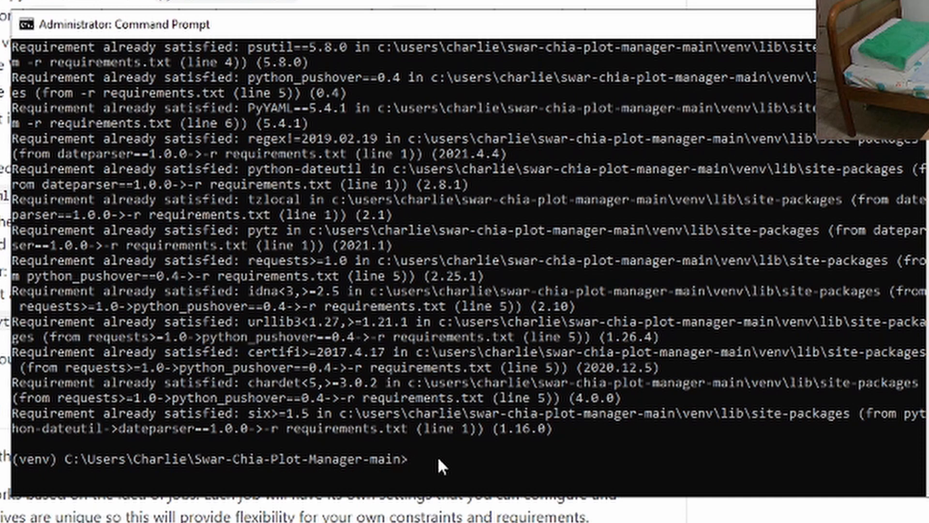
scroll(400, 373, down, 1)
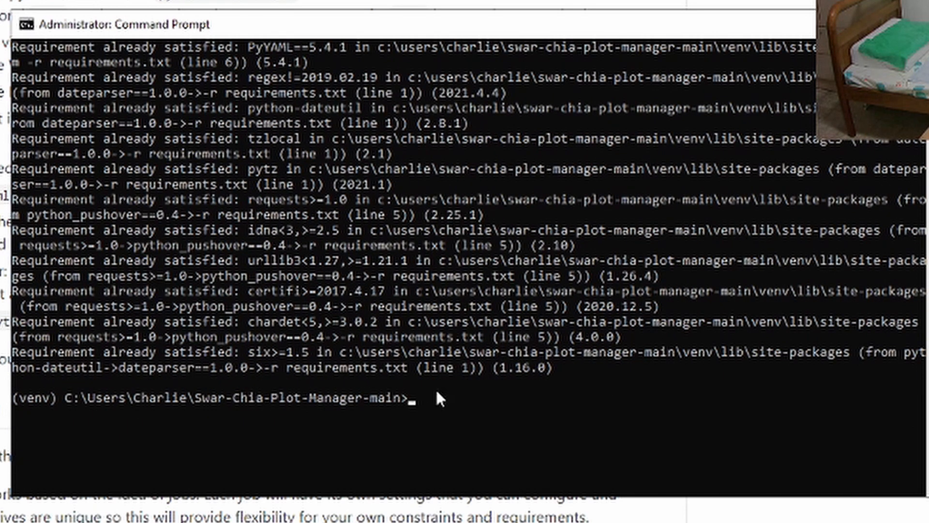
Return to the README and examine the instruction on copying config.yaml.default as config.yaml, highlighting parts of both file names
key(alt+Tab)
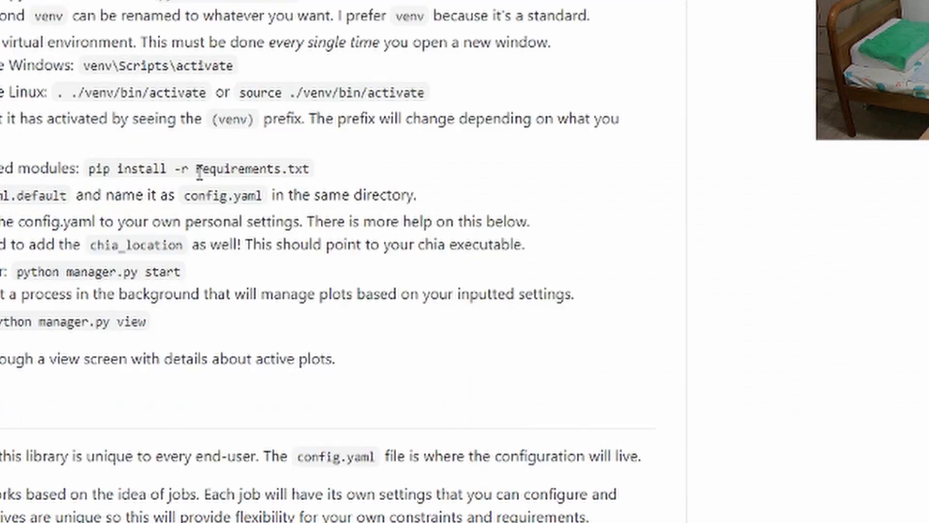
double_click(233, 196)
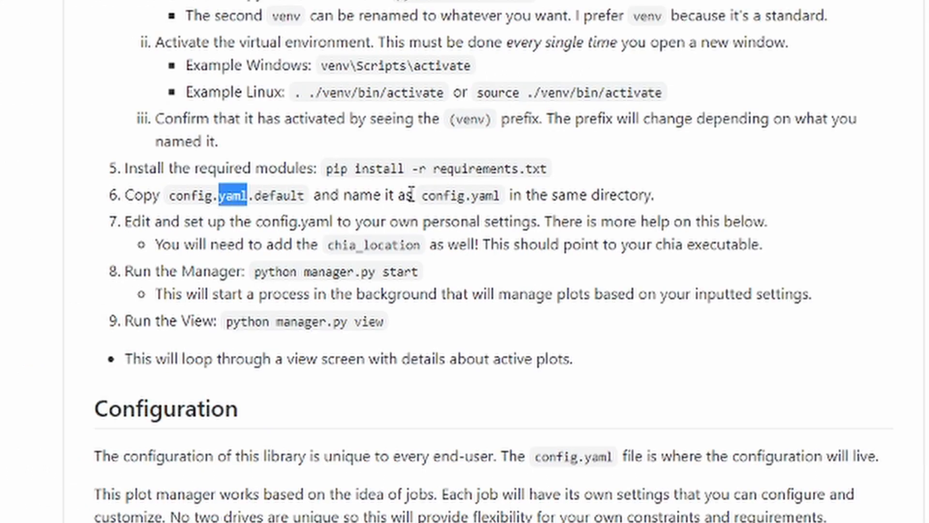
click(411, 193)
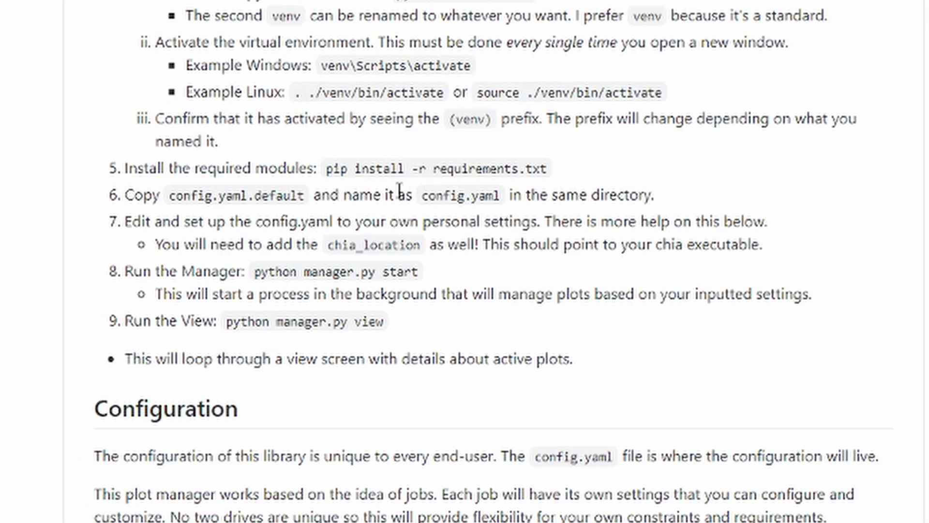
double_click(200, 198)
click(253, 202)
double_click(283, 196)
click(489, 198)
double_click(445, 199)
double_click(482, 199)
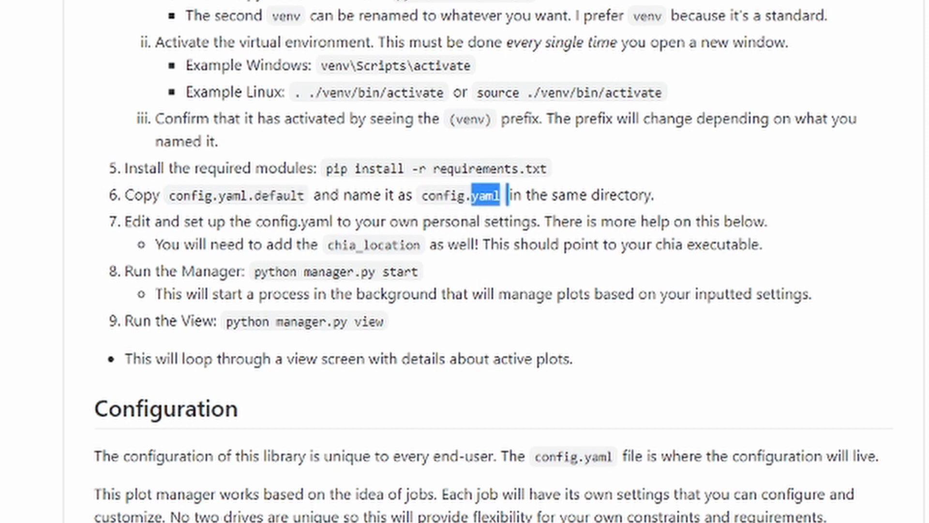
Open config.yaml.default from the plot manager folder in Notepad without making it the default app, and minimize the folder window
key(alt+Tab)
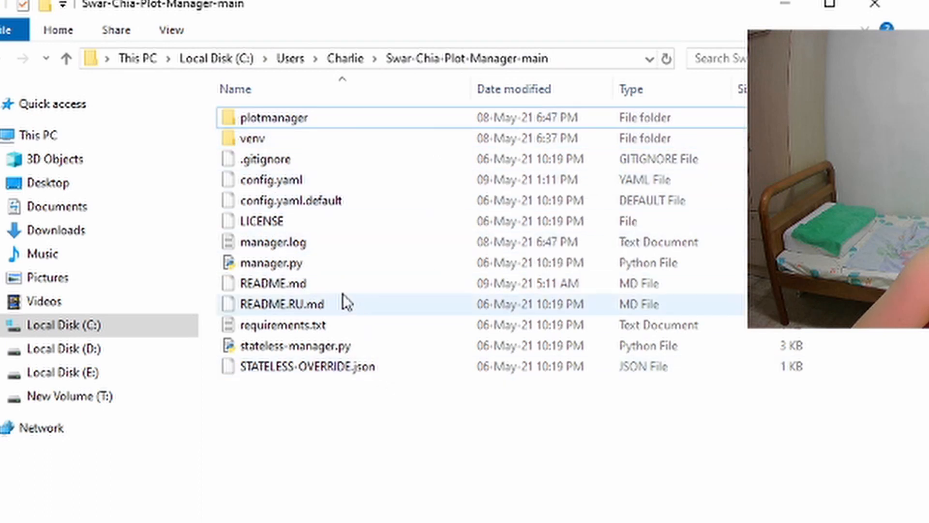
click(312, 200)
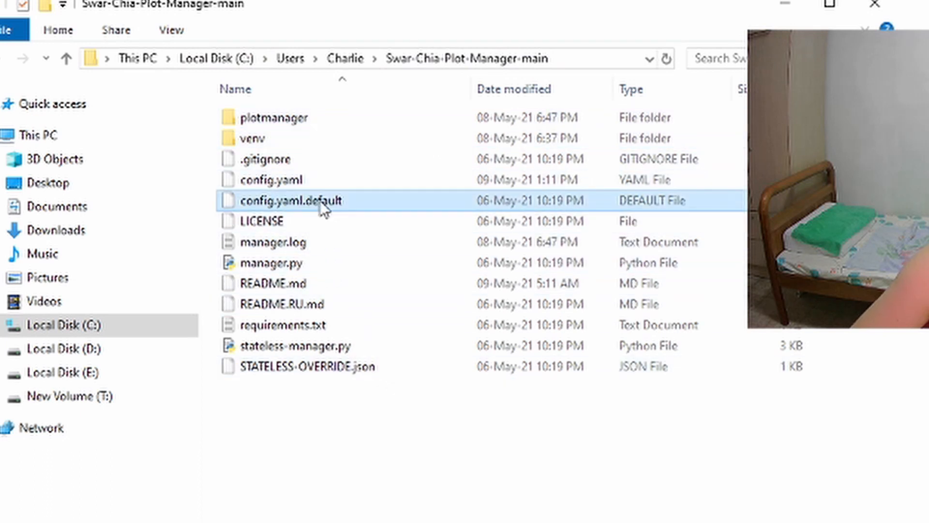
right_click(320, 201)
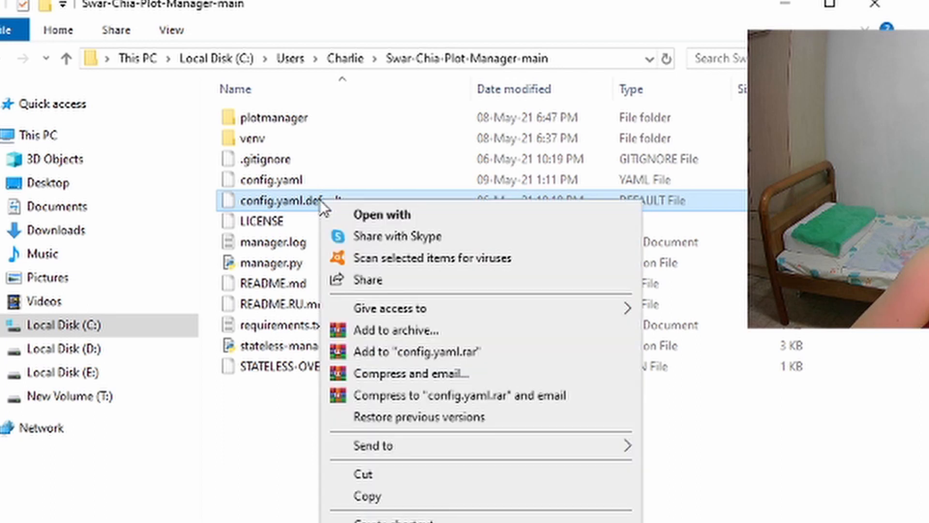
click(361, 215)
click(222, 218)
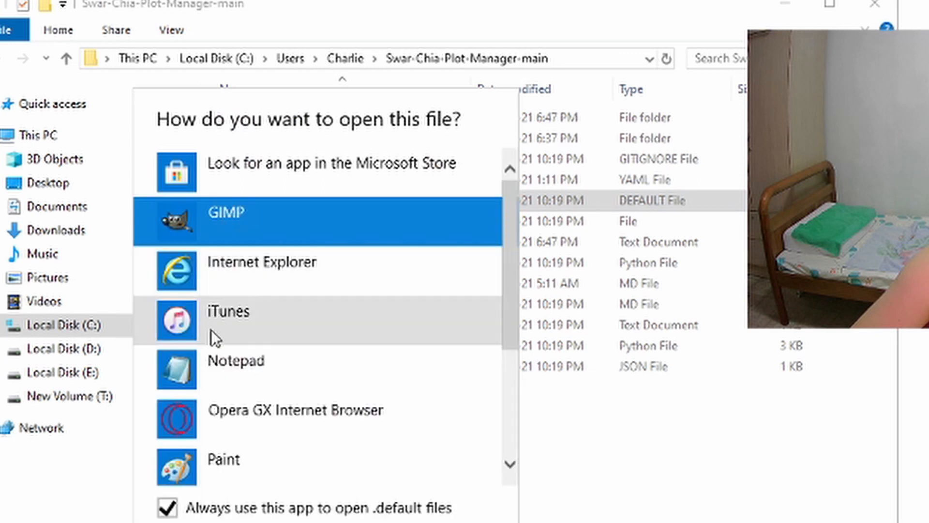
click(167, 507)
double_click(240, 371)
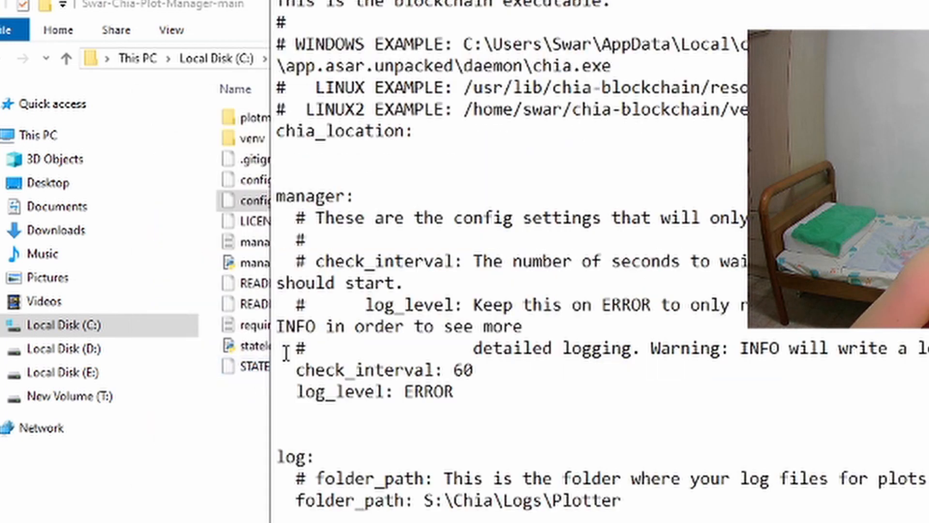
drag(173, 16, 85, 39)
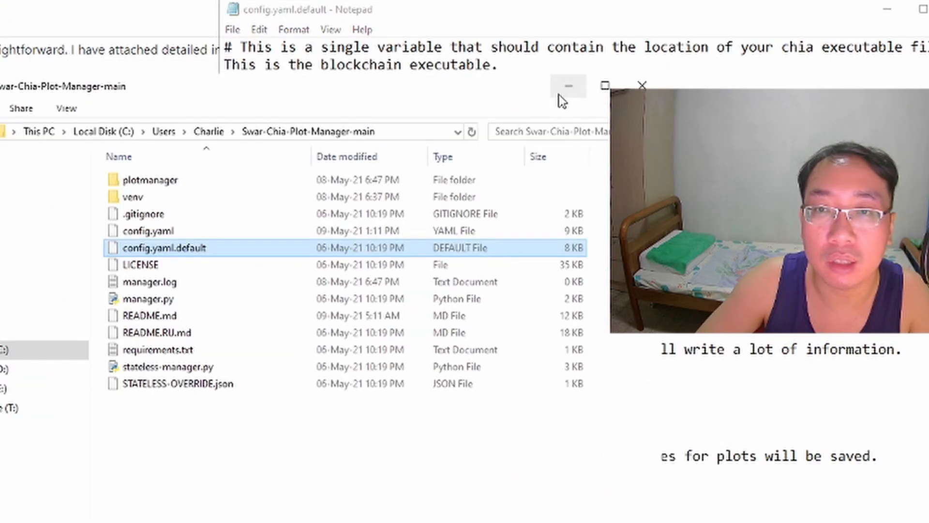
click(568, 86)
drag(492, 12, 331, 45)
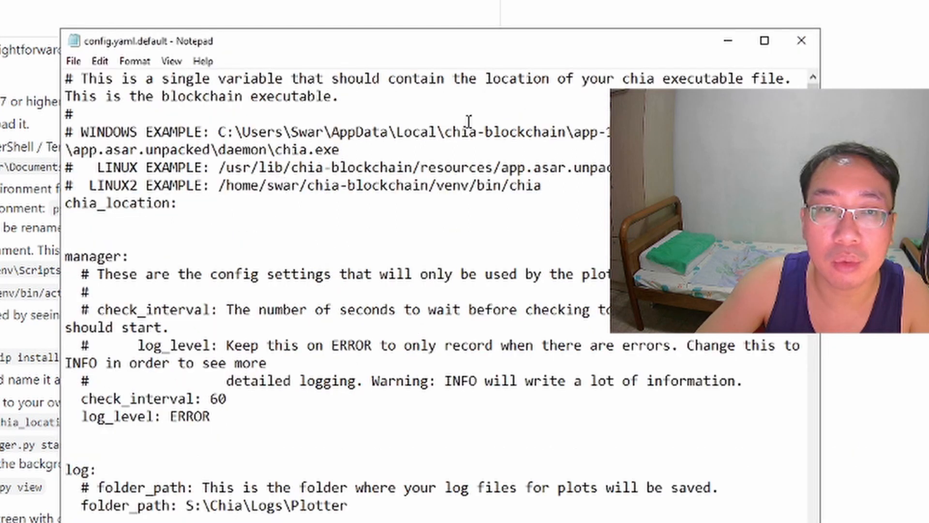
Examine the chia_location examples in config.yaml.default and read on through the view, notifications and progress settings
drag(66, 114, 65, 220)
click(561, 220)
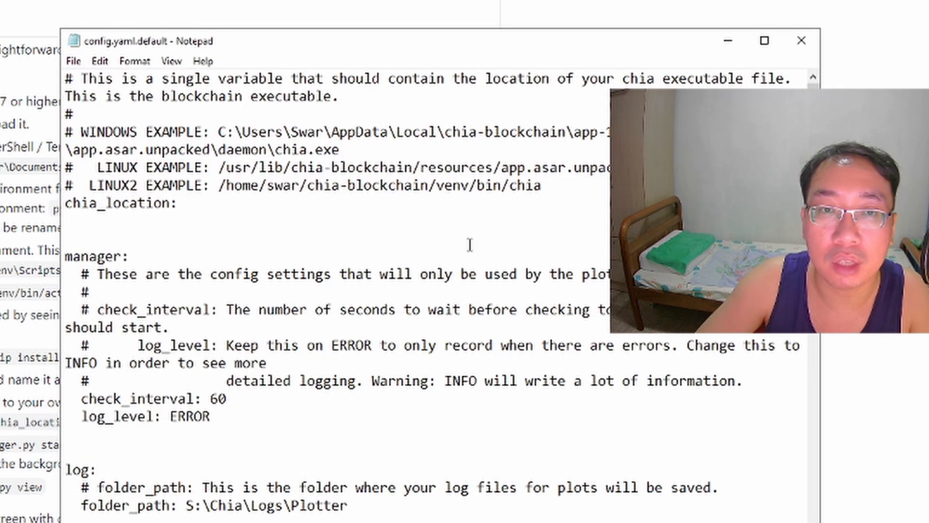
scroll(470, 244, down, 10)
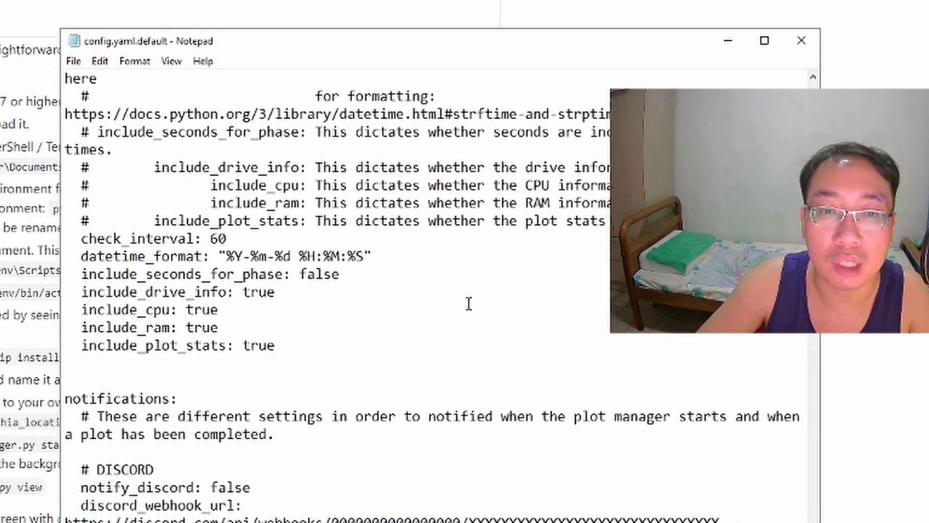
scroll(469, 303, down, 4)
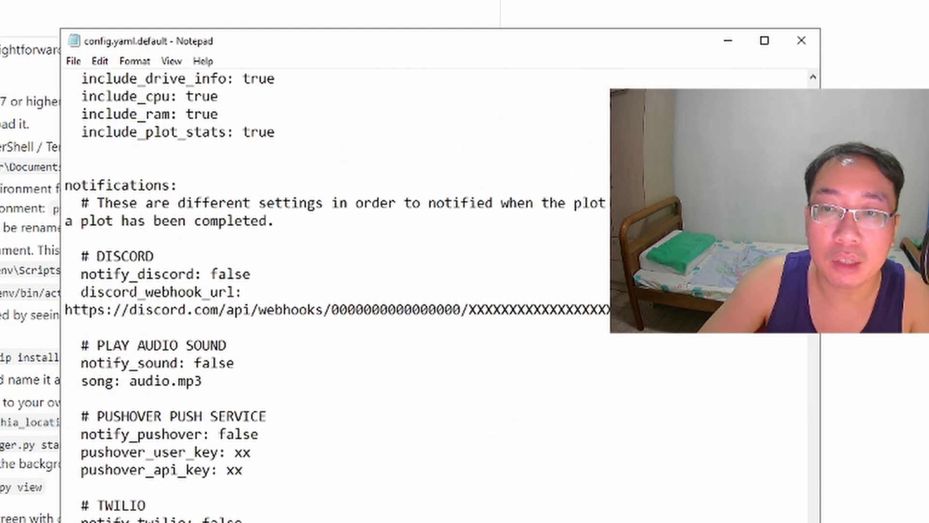
scroll(490, 429, up, 1)
scroll(488, 396, down, 1)
scroll(435, 290, down, 10)
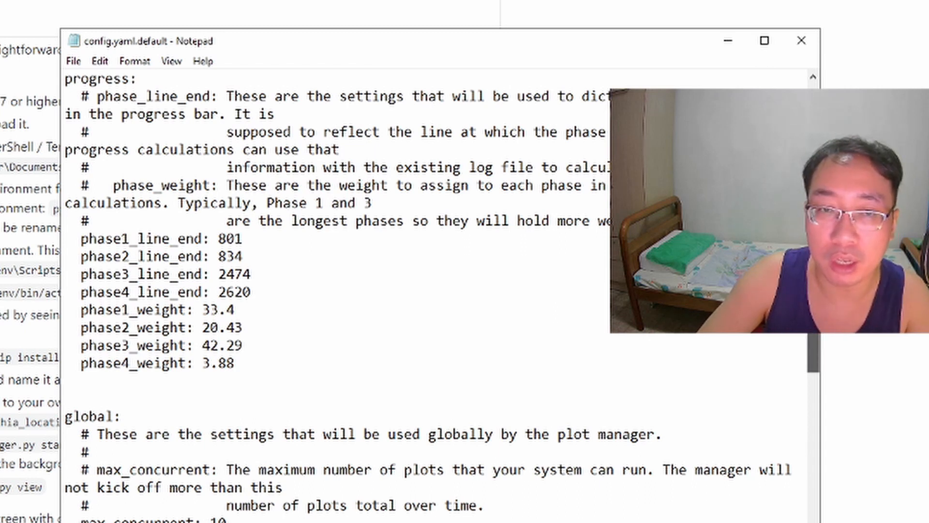
Examine the micron job template and its field explanations, return to the start of the file, and close config.yaml.default
drag(809, 314, 812, 521)
click(657, 434)
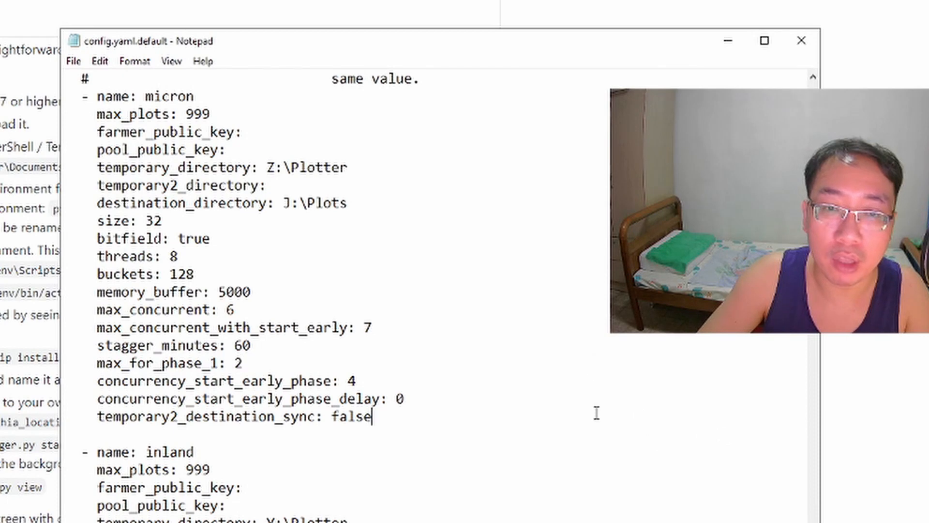
click(590, 380)
scroll(599, 354, up, 3)
scroll(600, 354, up, 8)
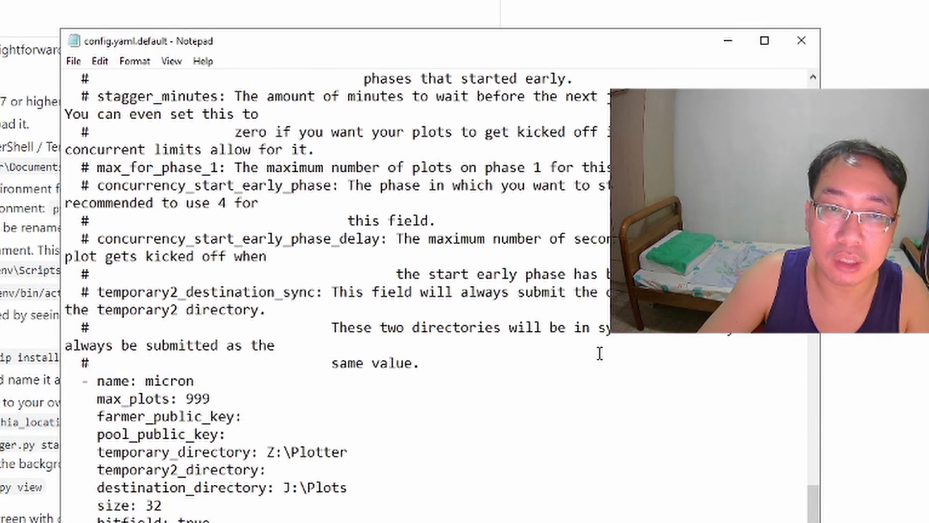
drag(812, 489, 812, 133)
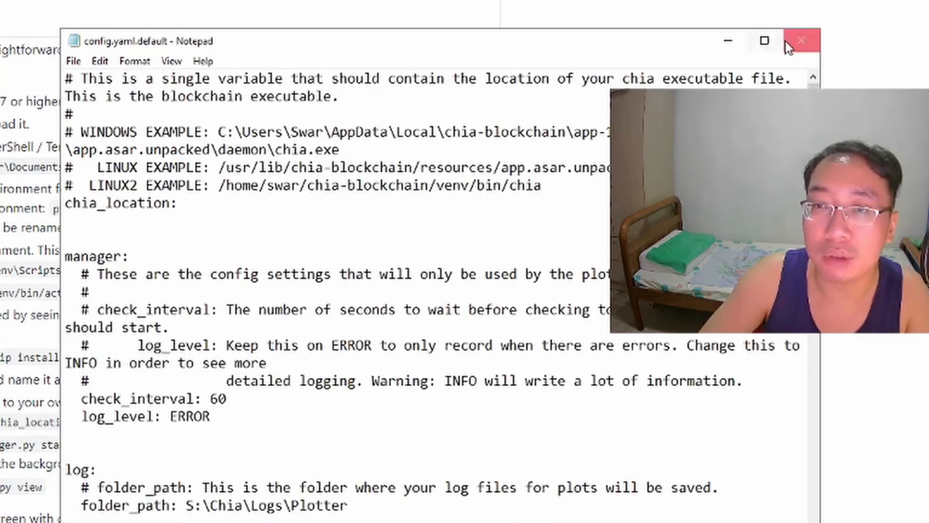
click(801, 41)
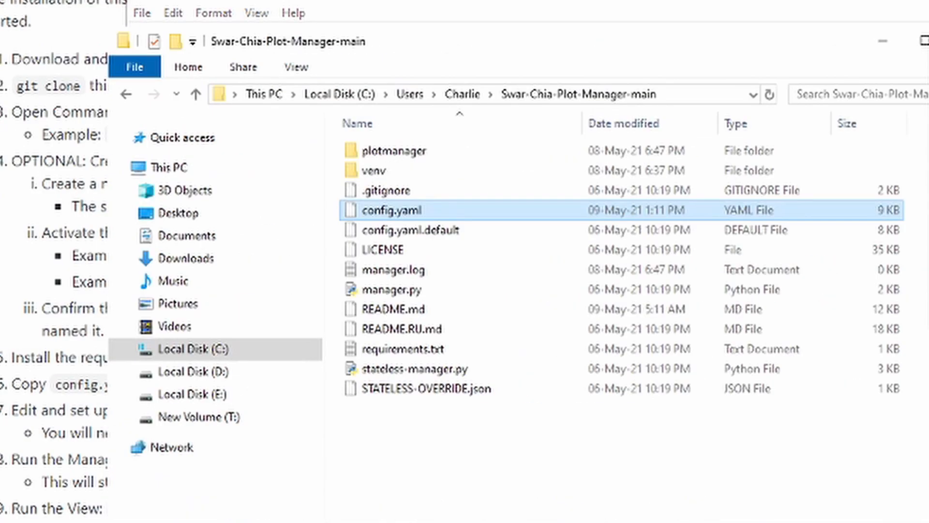
Reopen config.yaml.default from the plot manager folder in Notepad, without always using it for .default files
click(441, 231)
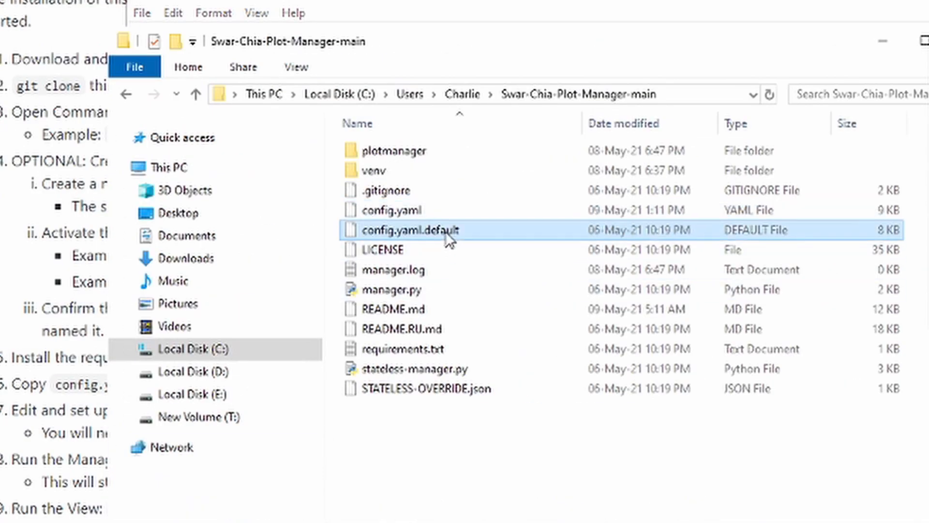
right_click(428, 236)
click(434, 243)
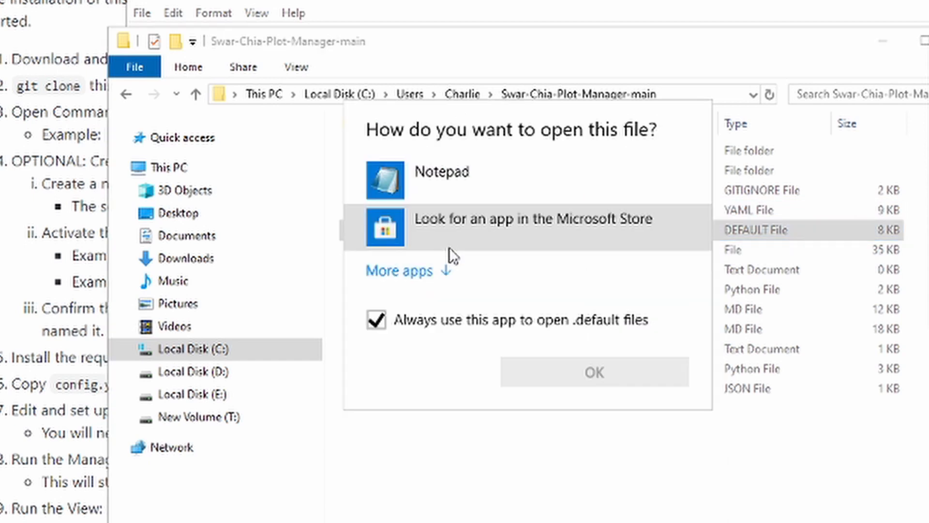
click(411, 325)
double_click(428, 182)
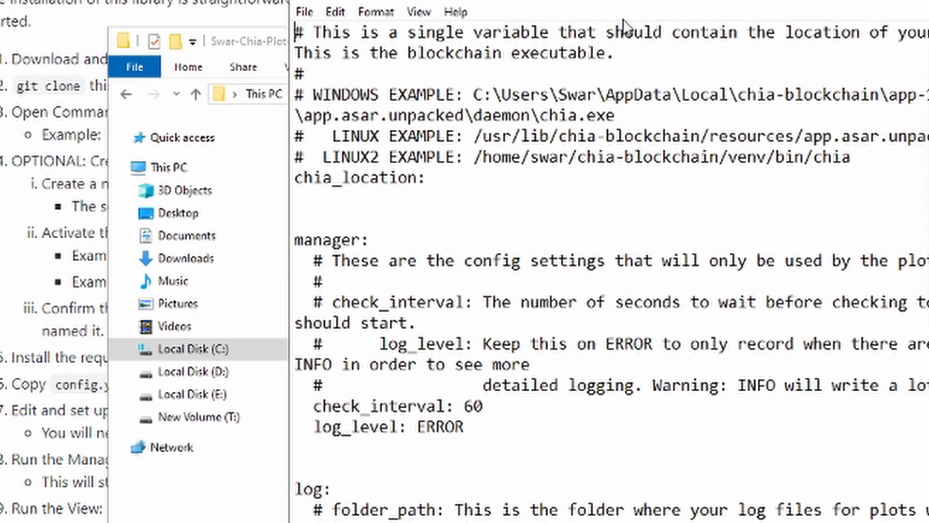
Reposition the Notepad window over the README to show the text's full width and insert a blank line above the chia_location entry
click(233, 39)
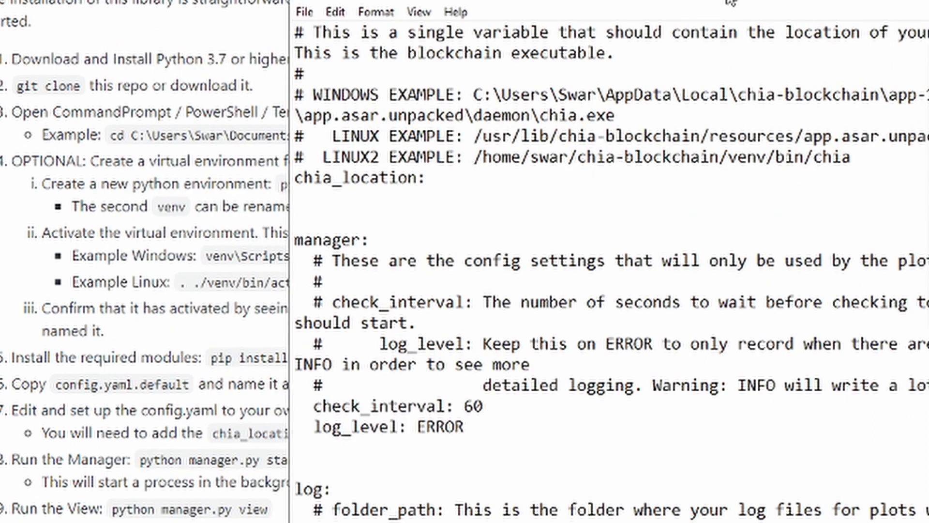
drag(731, 4, 556, 4)
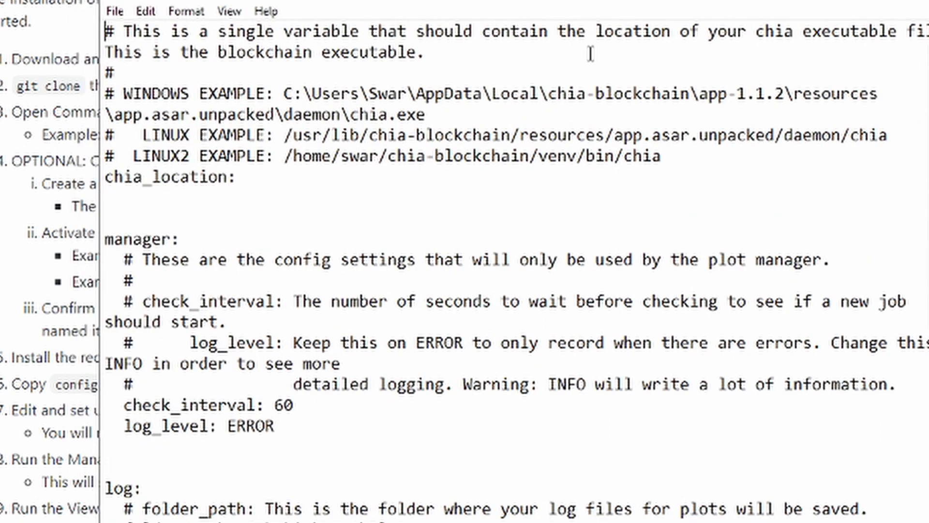
click(410, 176)
click(700, 158)
click(389, 182)
click(691, 155)
click(109, 178)
key(Return)
drag(117, 177, 446, 182)
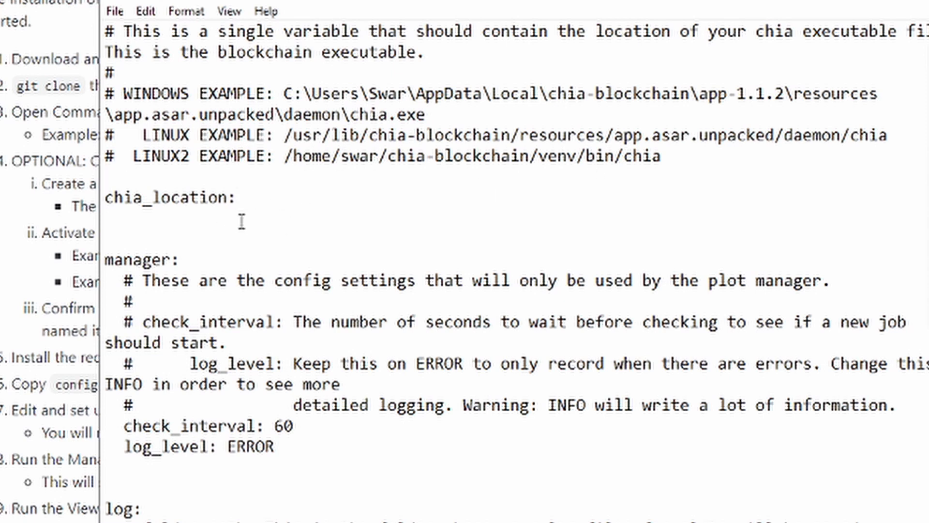
click(290, 213)
click(288, 196)
Bring back the Swar-Chia-Plot-Manager-main folder window and browse from there to the root of Local Disk (C:)
click(310, 522)
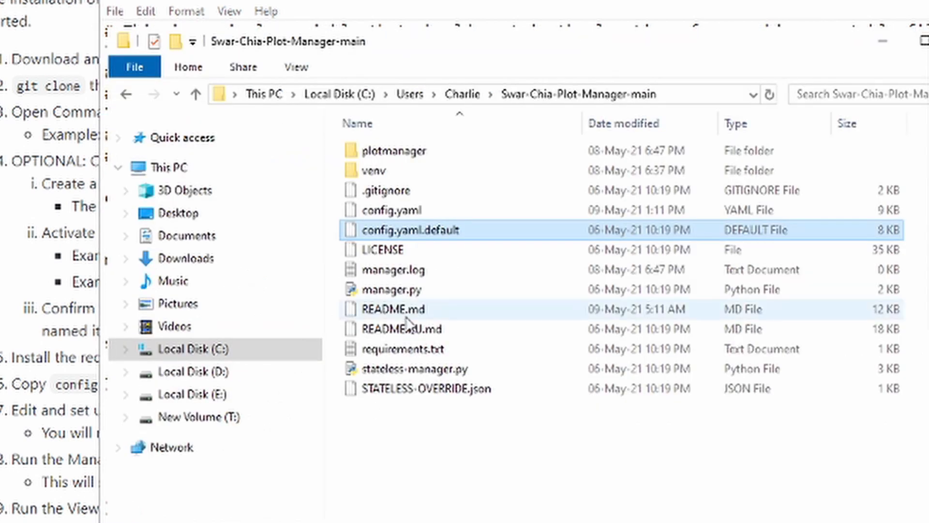
click(195, 94)
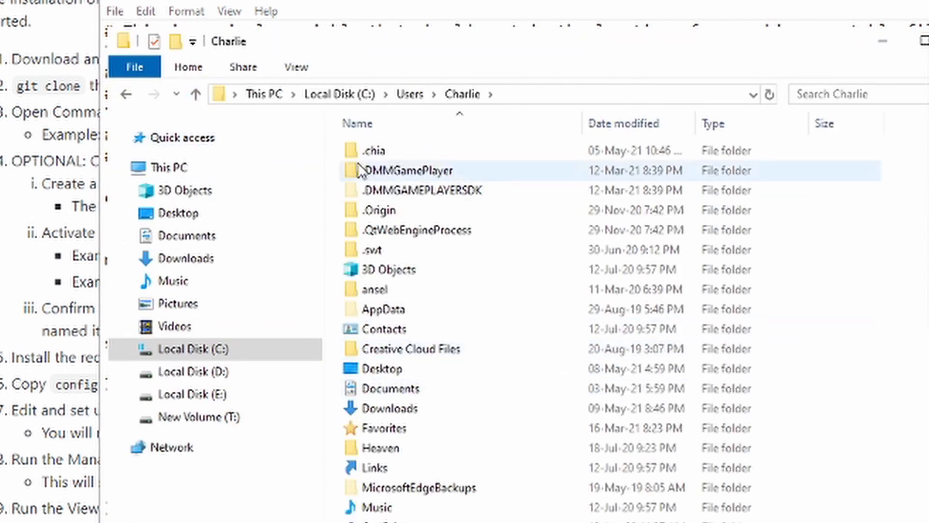
click(218, 349)
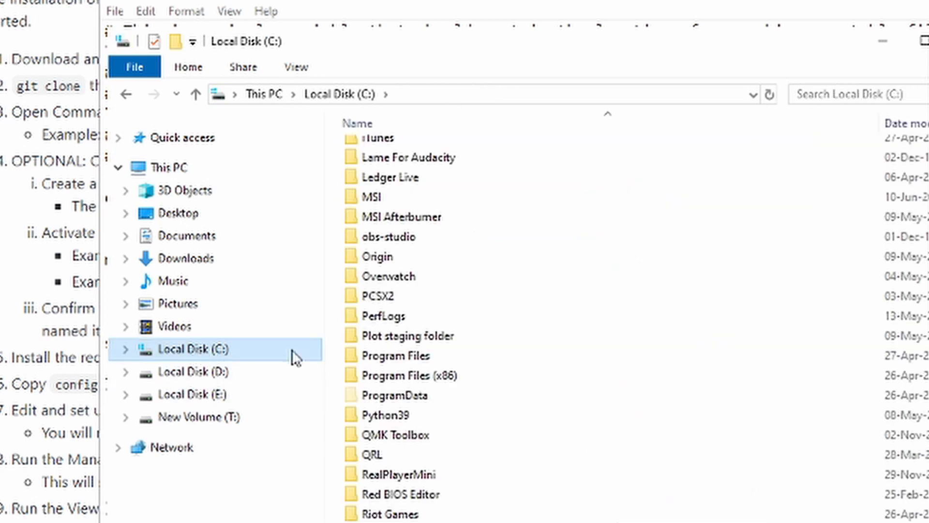
click(164, 167)
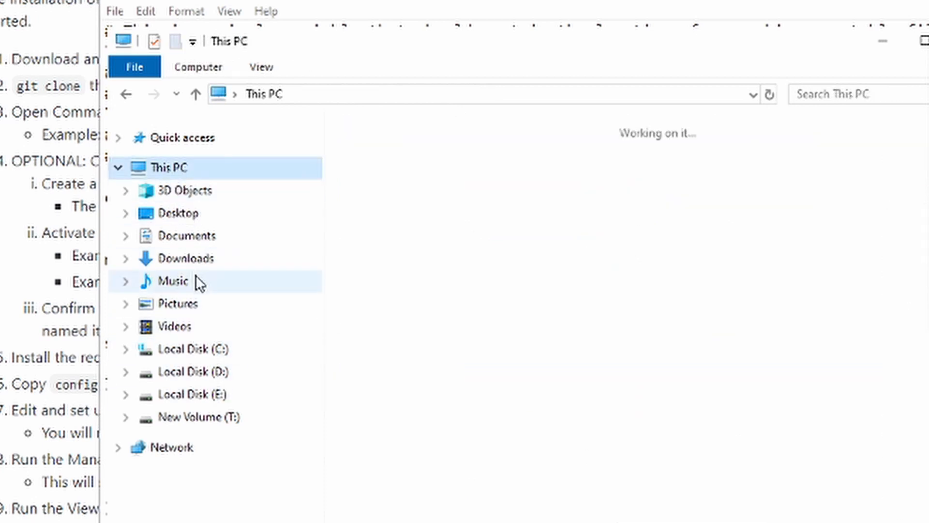
click(213, 352)
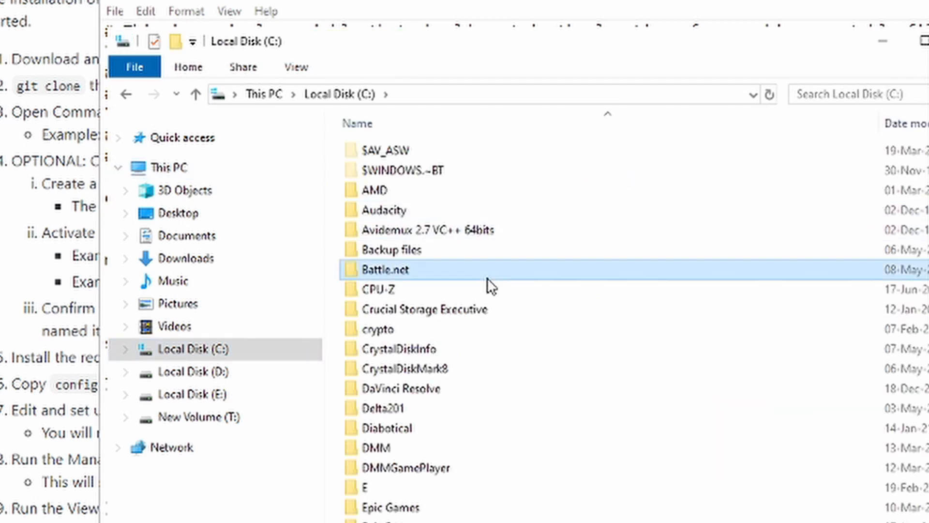
scroll(507, 325, down, 2)
scroll(507, 327, up, 2)
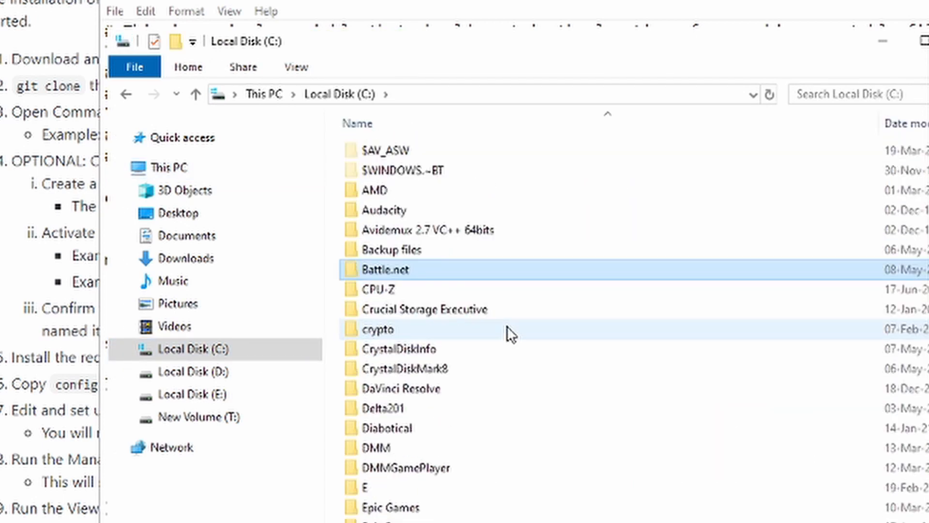
click(203, 351)
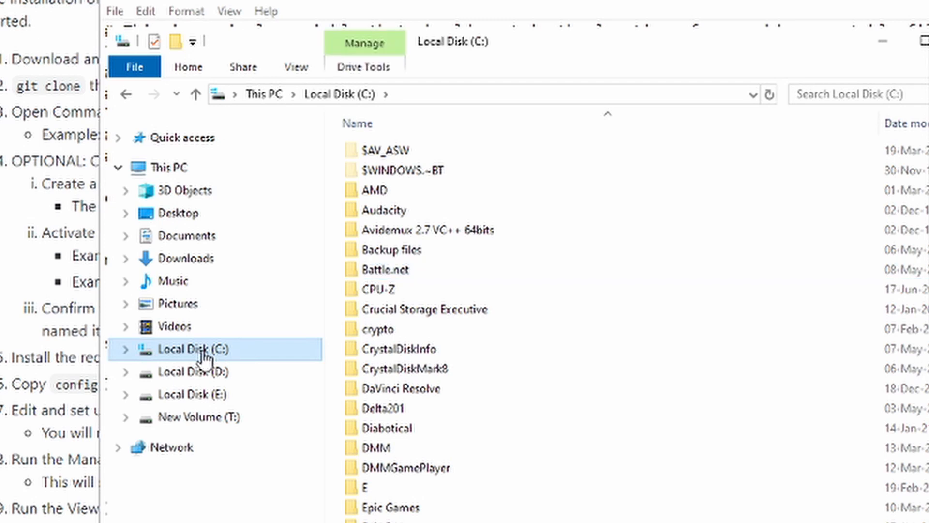
Open the Users folder on Local Disk (C:) and enter the current account's profile folder
click(506, 273)
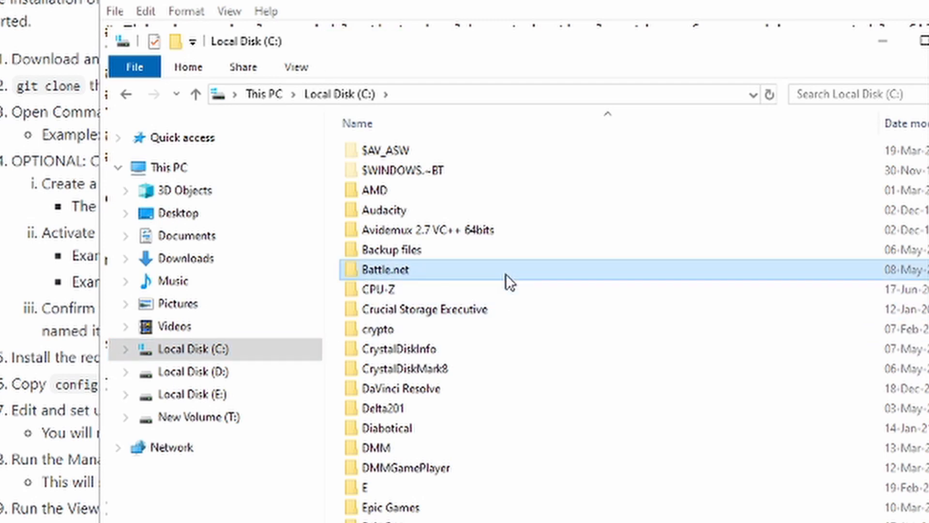
key(u)
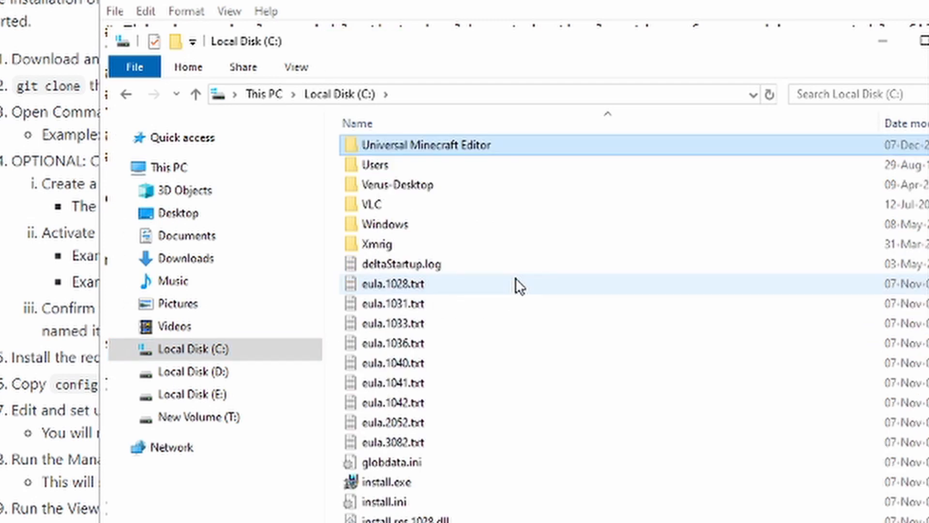
key(s)
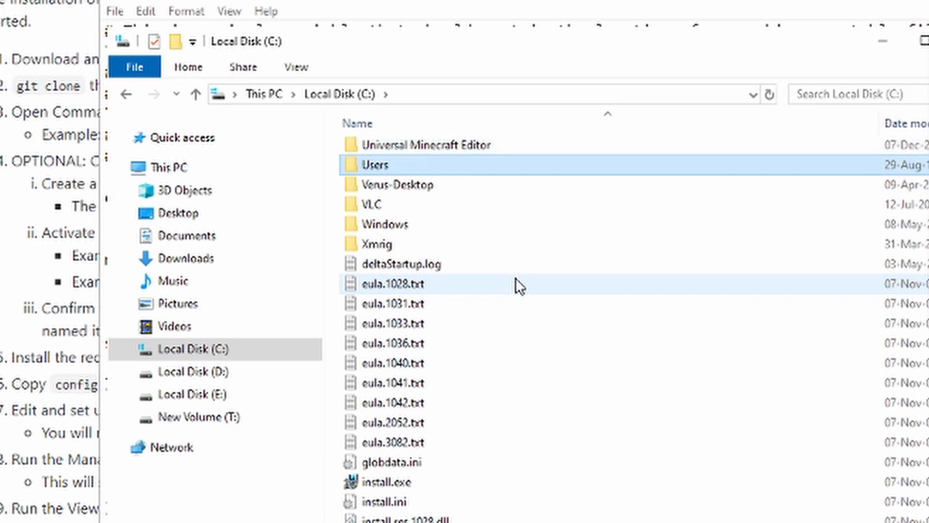
key(Return)
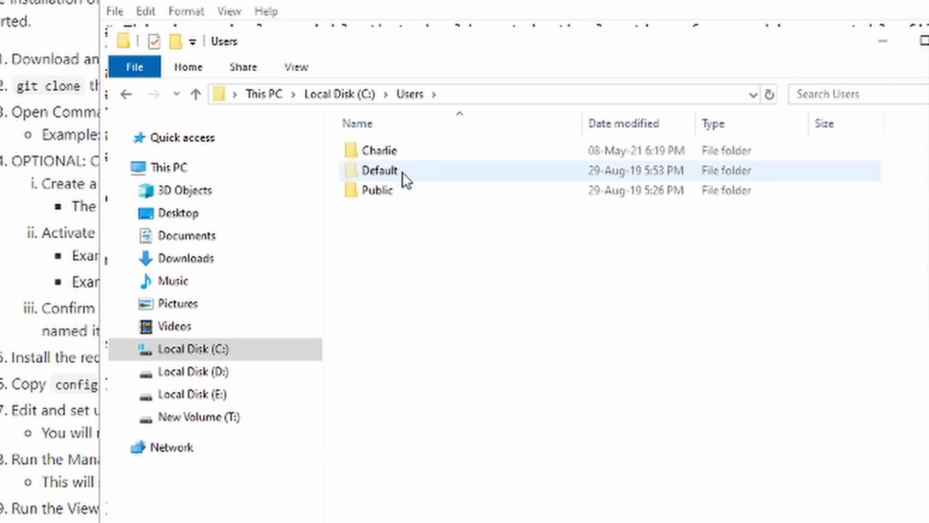
double_click(412, 154)
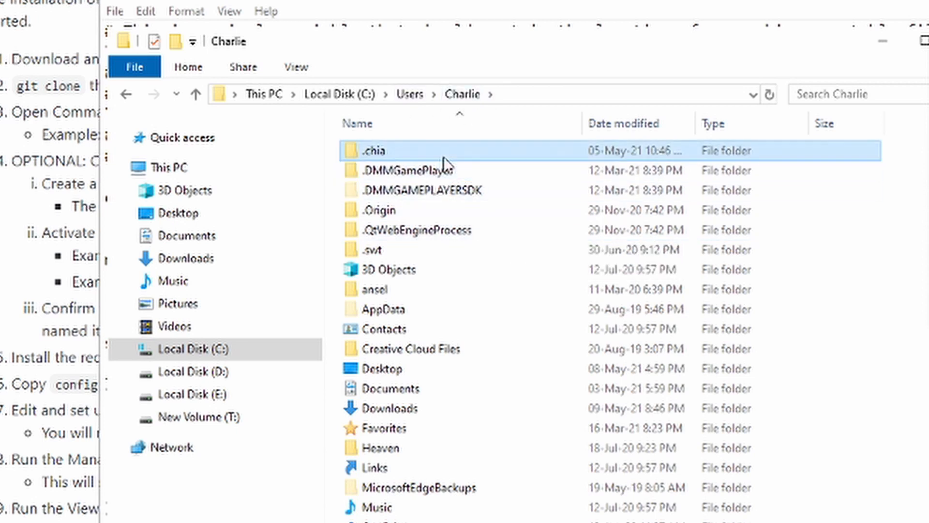
Open the hidden AppData folder inside the profile folder, and enter its Local subfolder
click(446, 173)
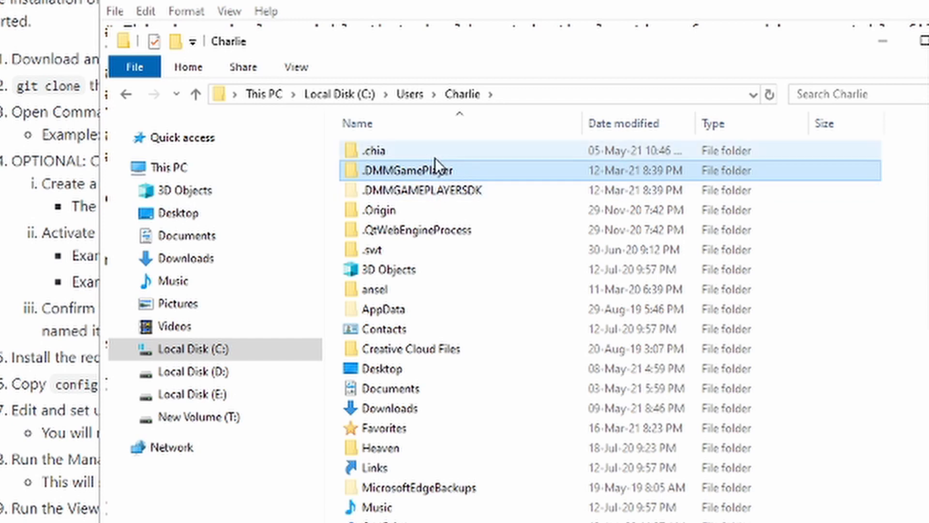
mouse_move(435, 157)
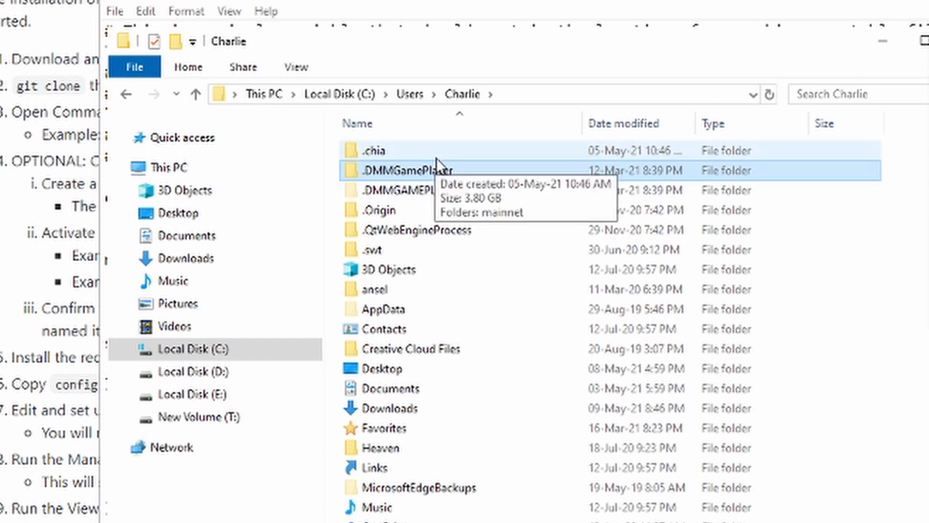
mouse_move(471, 229)
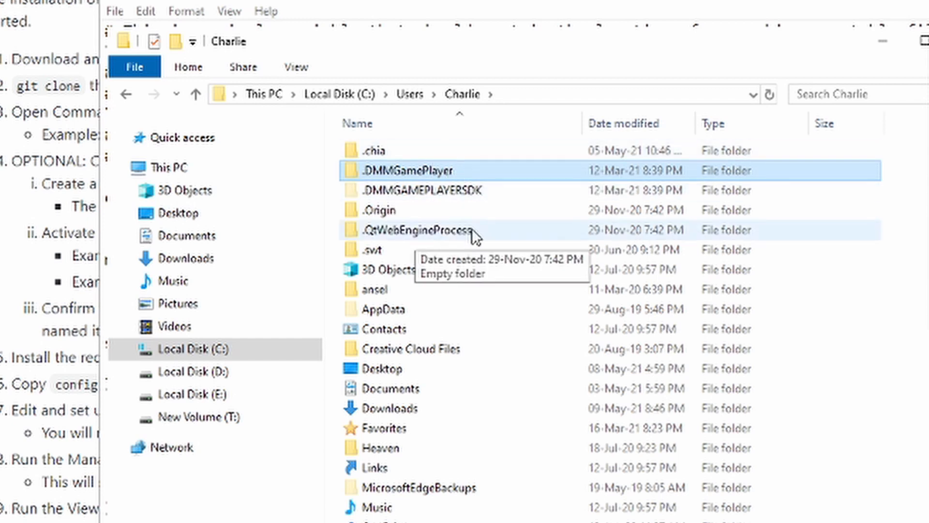
click(455, 157)
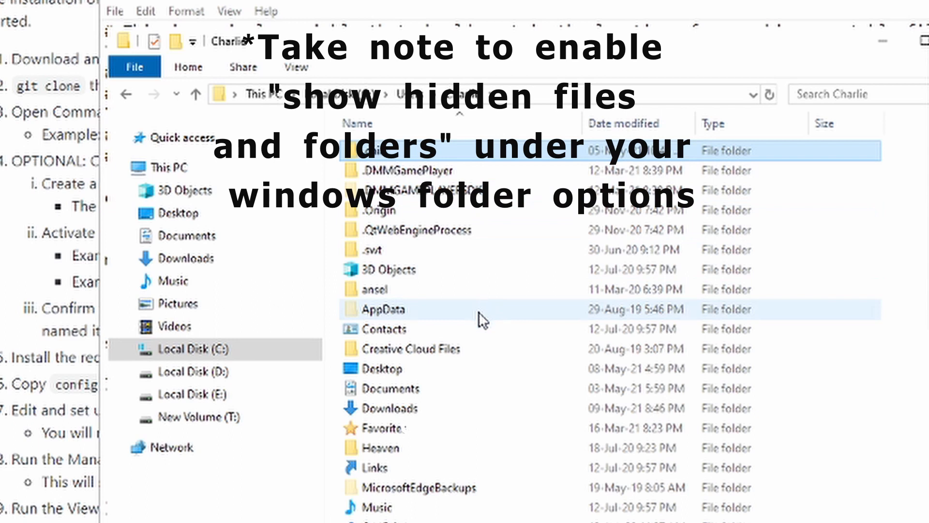
click(458, 311)
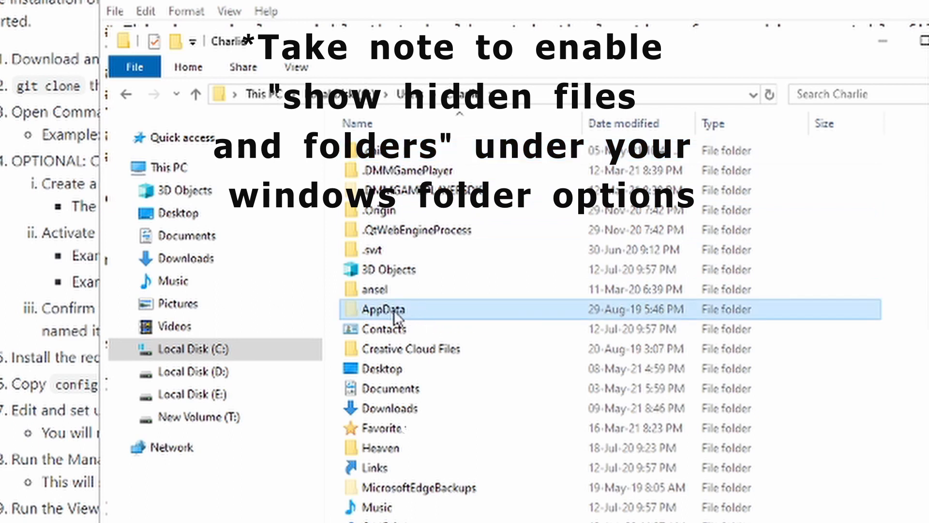
click(395, 315)
click(455, 312)
double_click(425, 308)
double_click(390, 157)
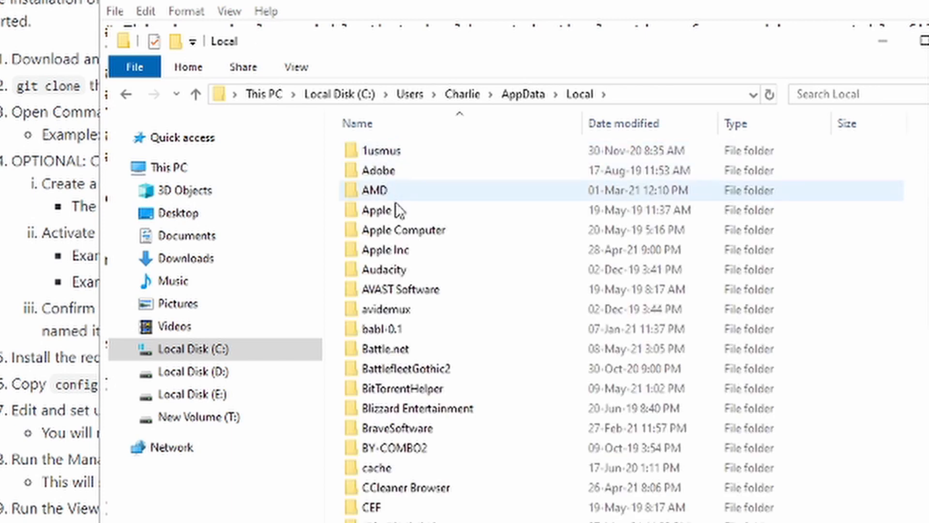
Open the chia-blockchain folder inside Local and inspect the Chia.exe file at its top level
scroll(464, 411, down, 2)
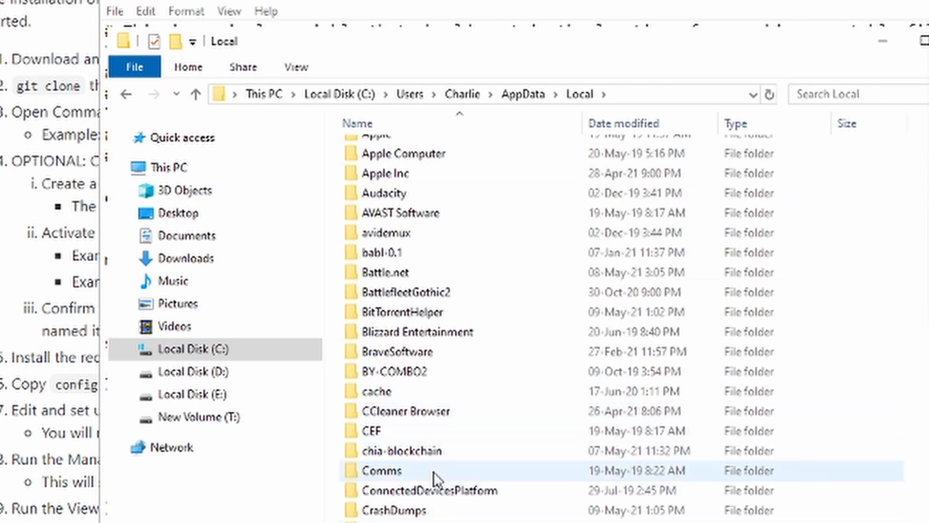
click(425, 457)
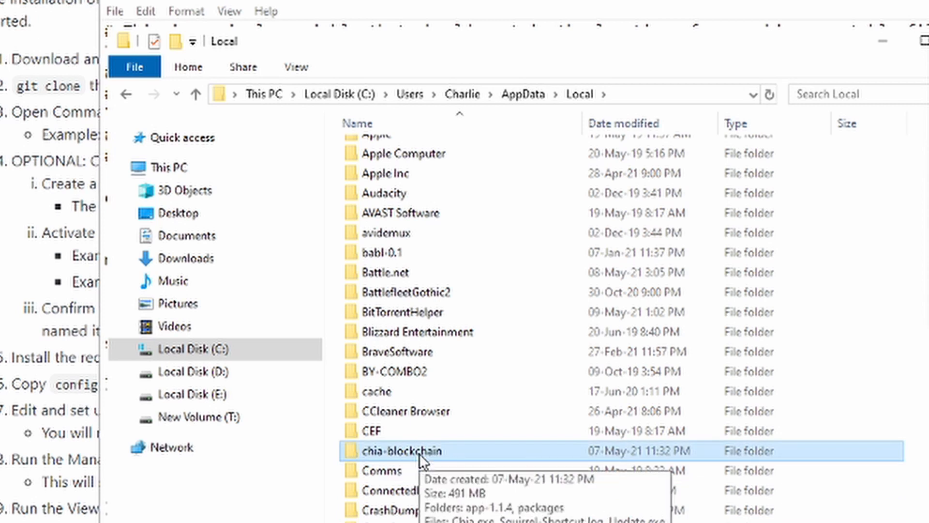
double_click(419, 453)
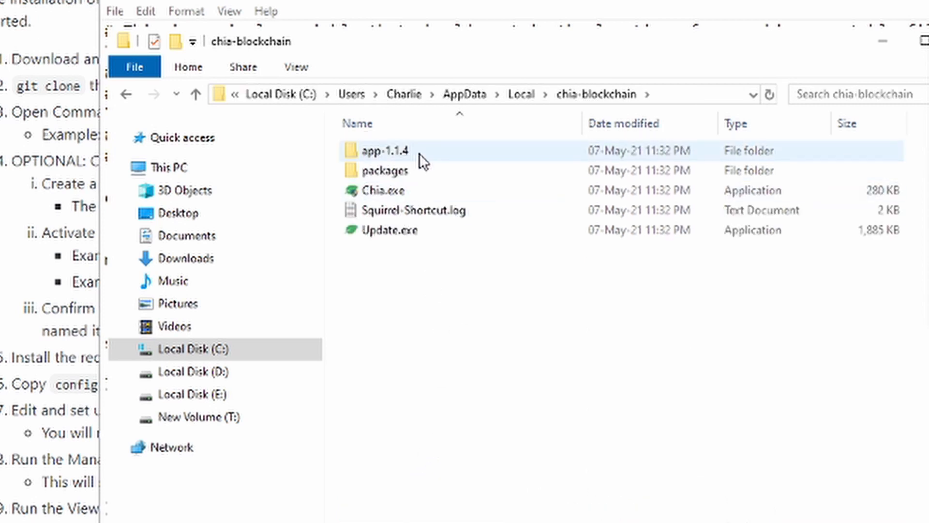
click(426, 196)
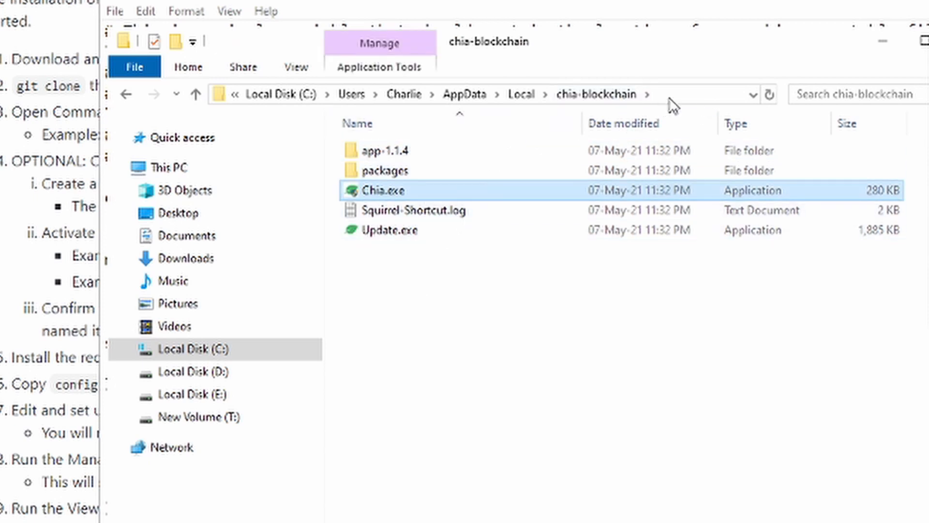
click(481, 211)
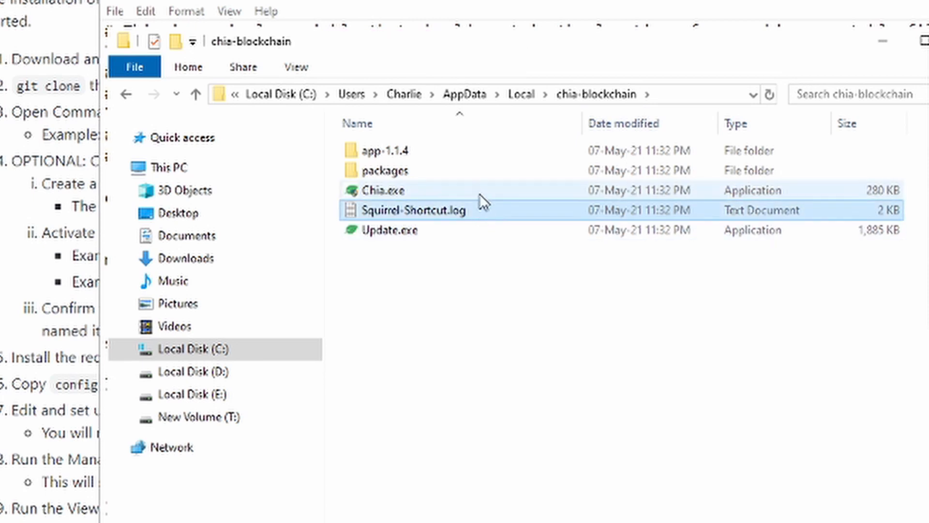
click(479, 194)
click(491, 216)
mouse_move(486, 193)
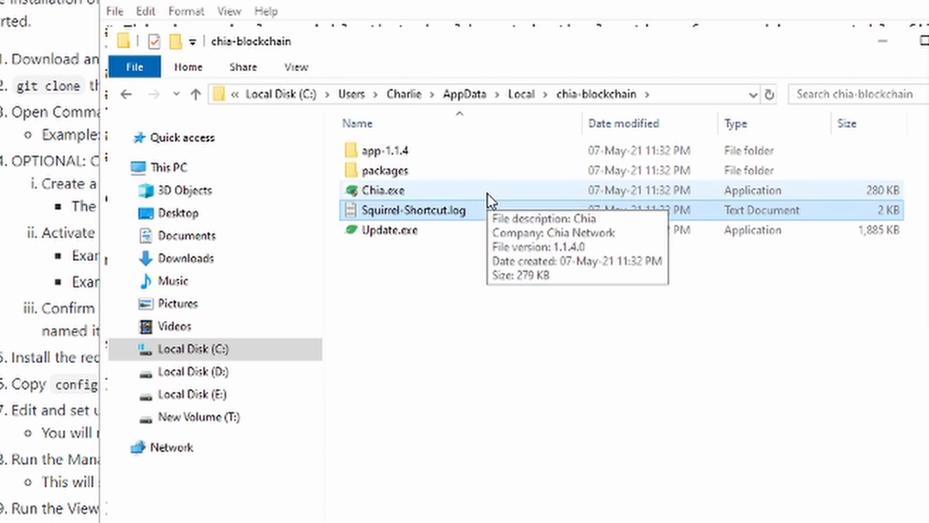
click(487, 193)
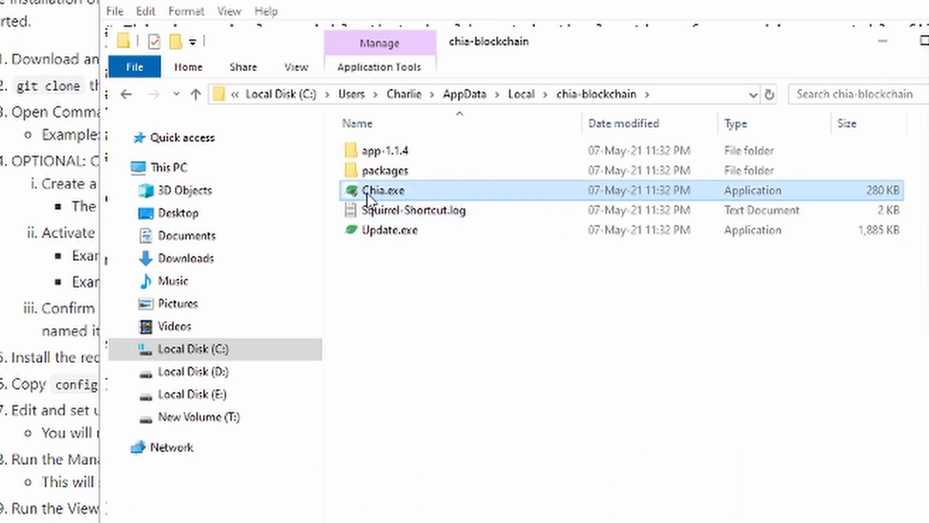
click(491, 215)
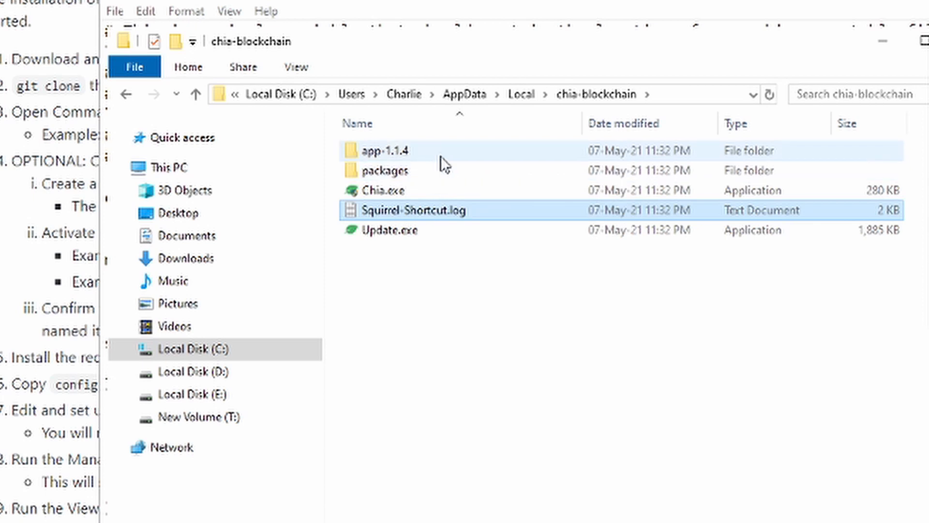
Open the app-1.1.4 folder inside chia-blockchain and select its Chia.exe file
click(403, 159)
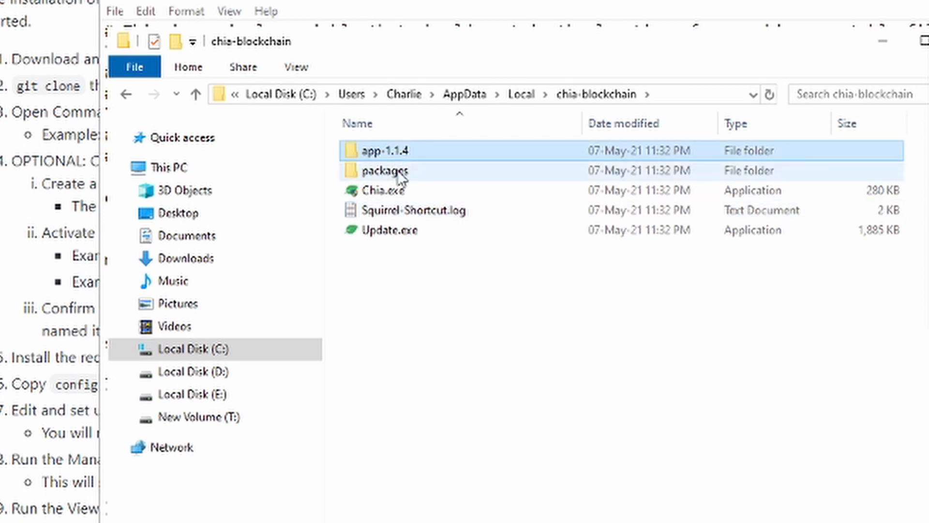
mouse_move(411, 153)
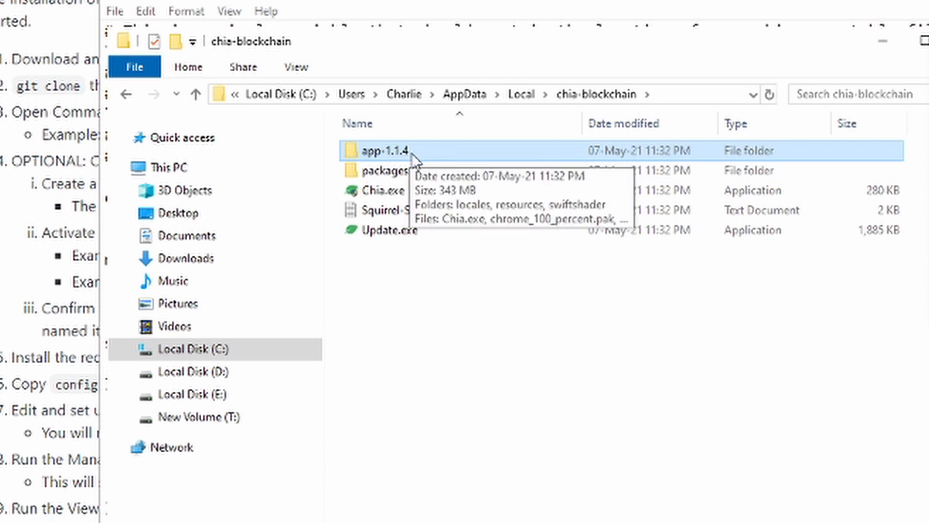
double_click(428, 155)
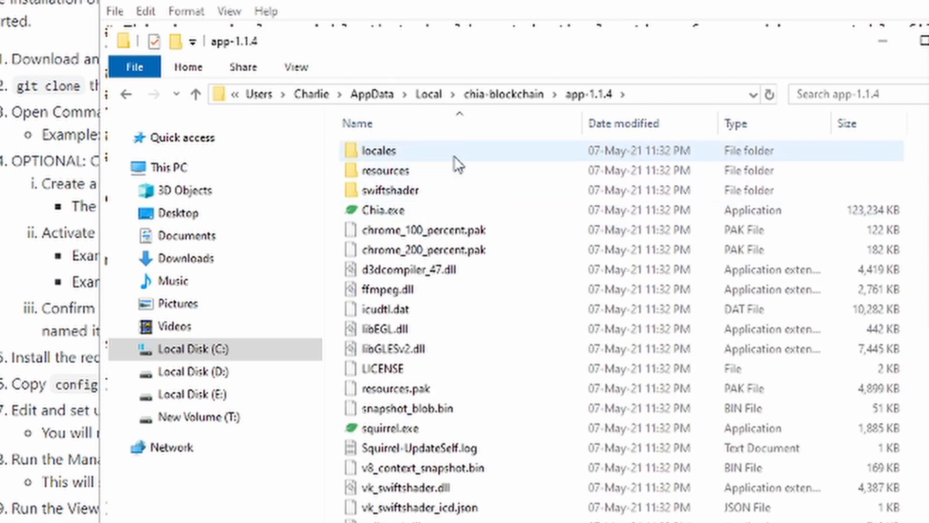
click(469, 216)
mouse_move(402, 219)
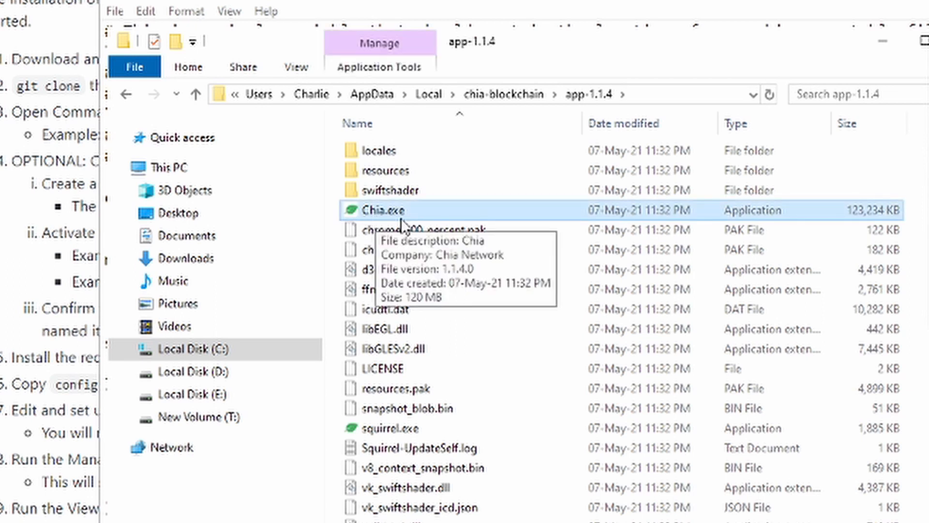
click(439, 230)
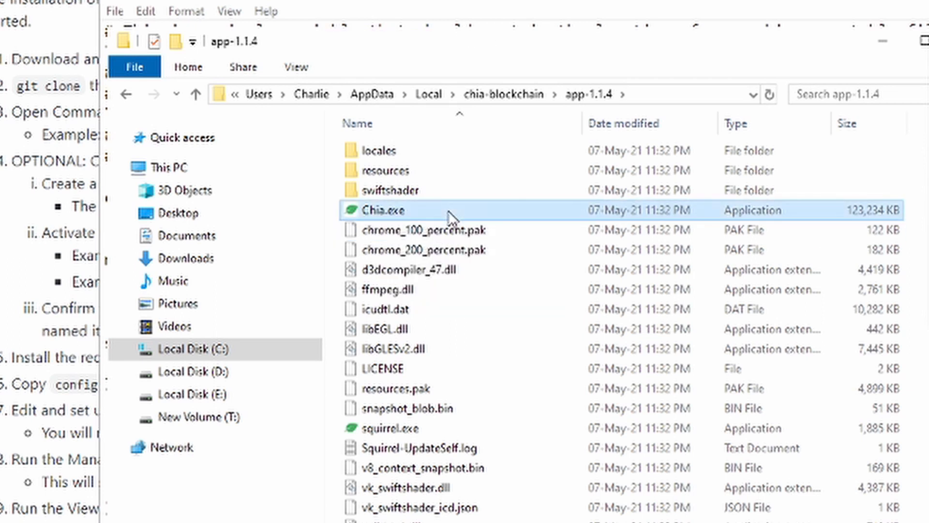
click(448, 211)
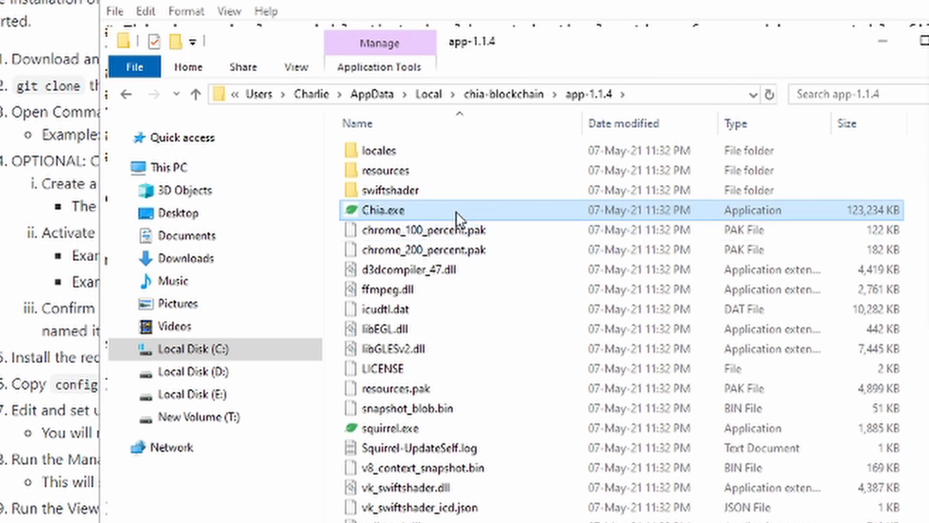
Open the resources folder inside app-1.1.4, and go through app.asar.unpacked into its daemon folder
mouse_move(456, 211)
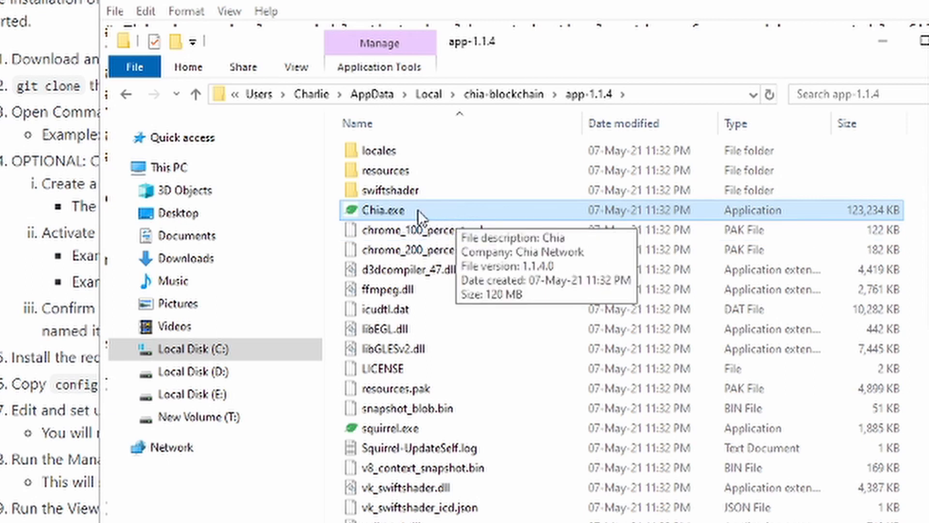
click(405, 175)
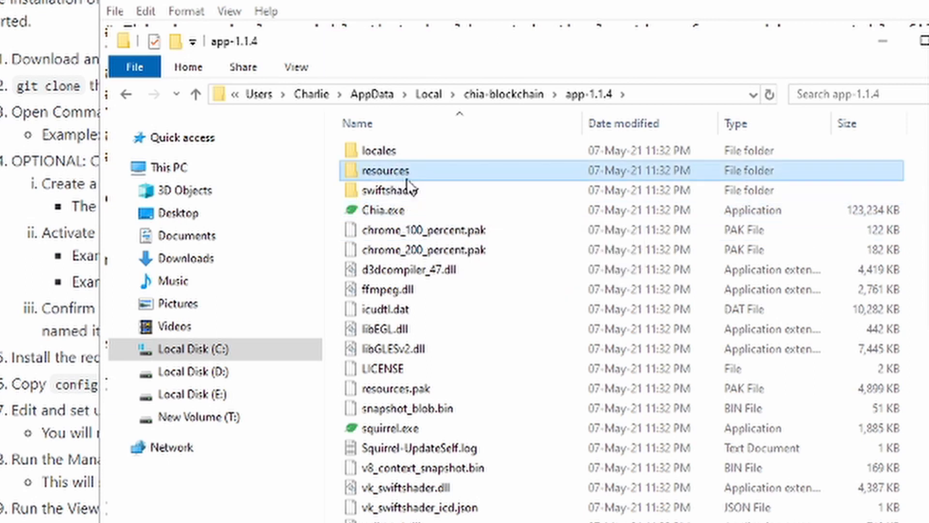
click(422, 184)
double_click(394, 171)
mouse_move(422, 173)
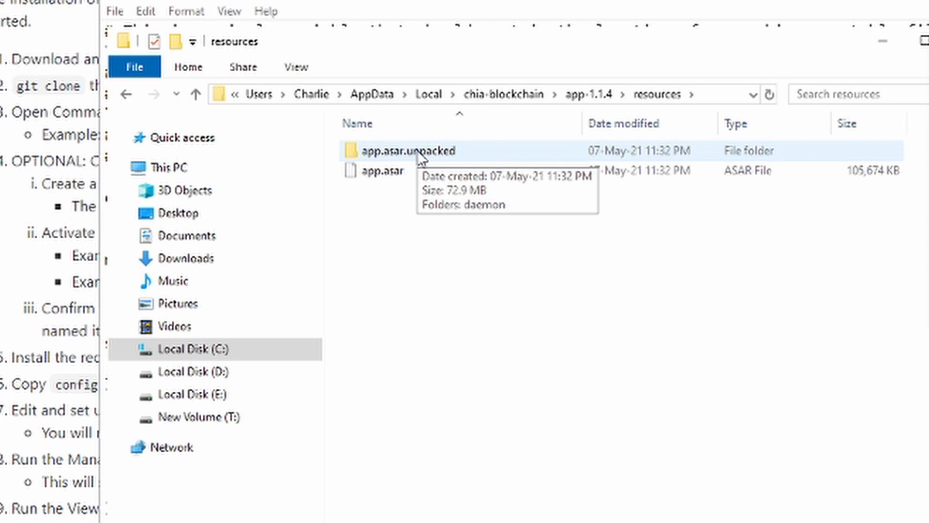
double_click(417, 150)
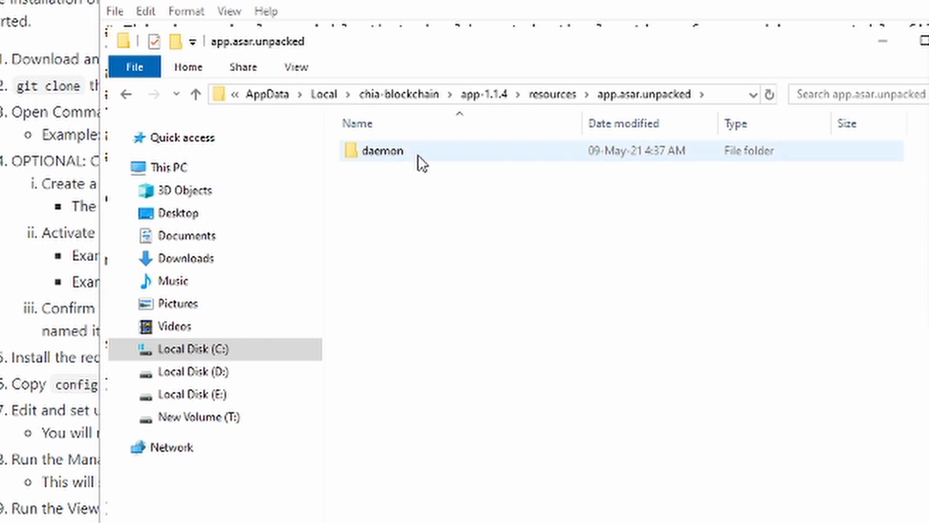
double_click(418, 154)
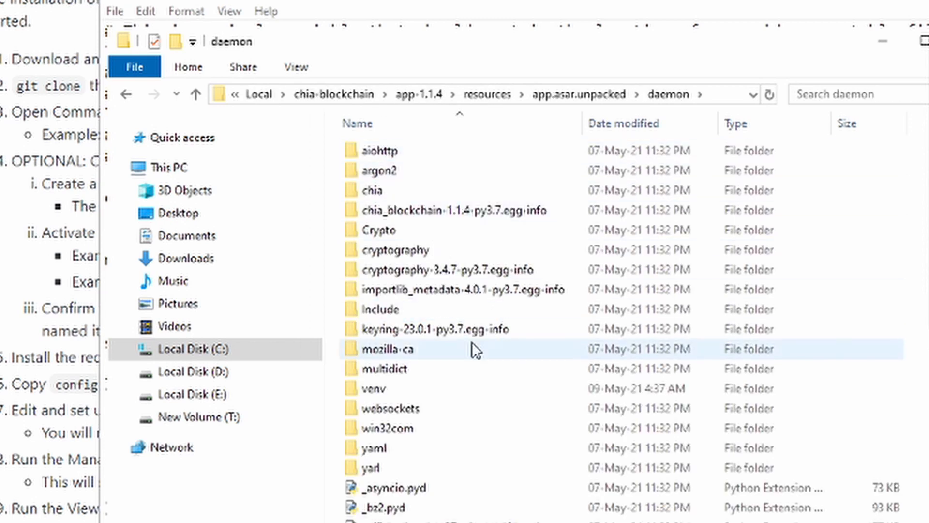
Find and select the chia.exe file inside the daemon folder
scroll(486, 418, down, 12)
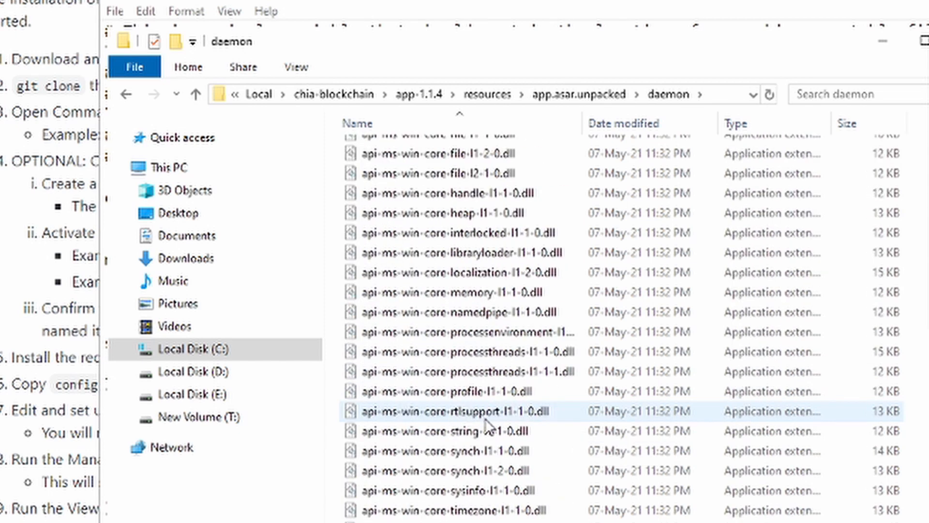
scroll(487, 426, down, 8)
click(440, 431)
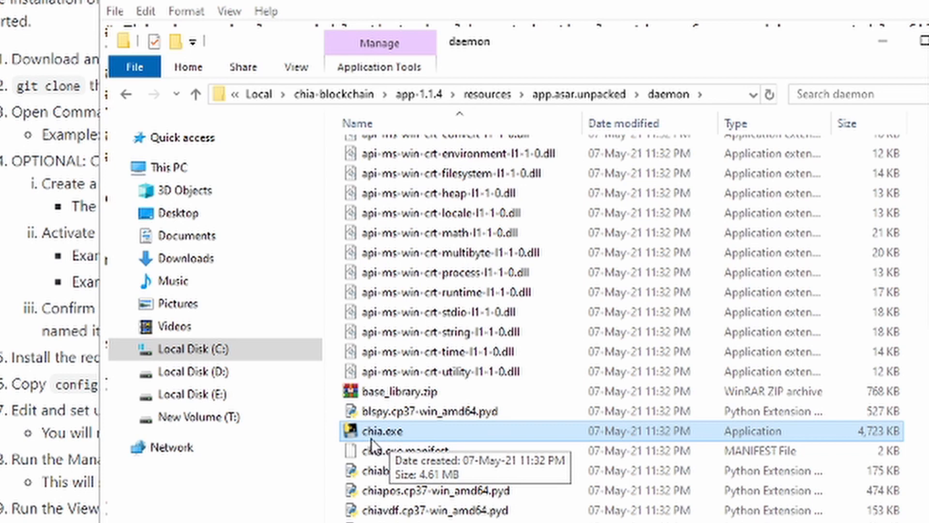
click(441, 451)
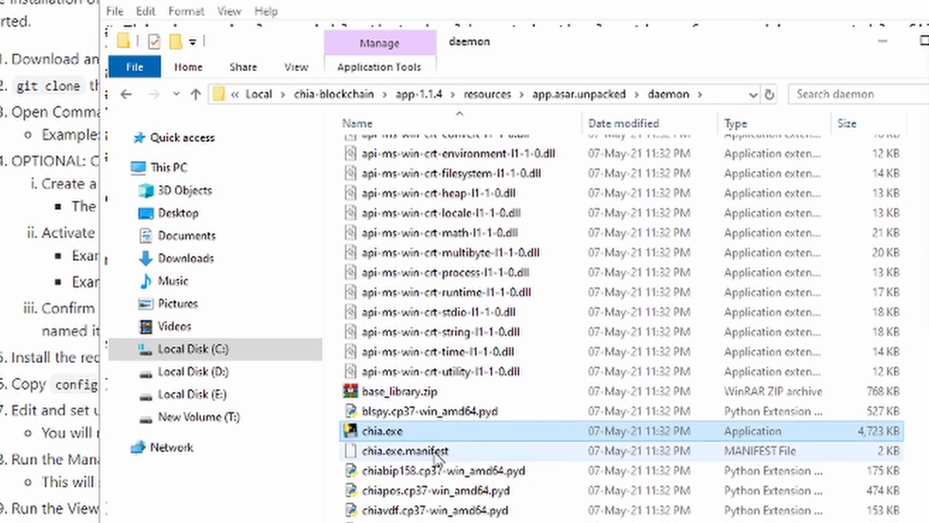
click(442, 430)
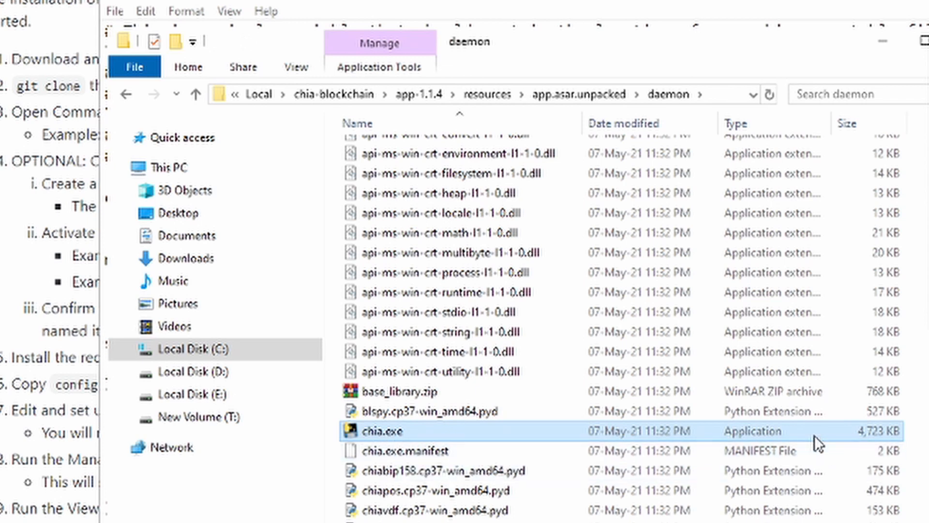
Copy the daemon folder's full path and enter it as the chia_location value in config.yaml
scroll(842, 421, up, 20)
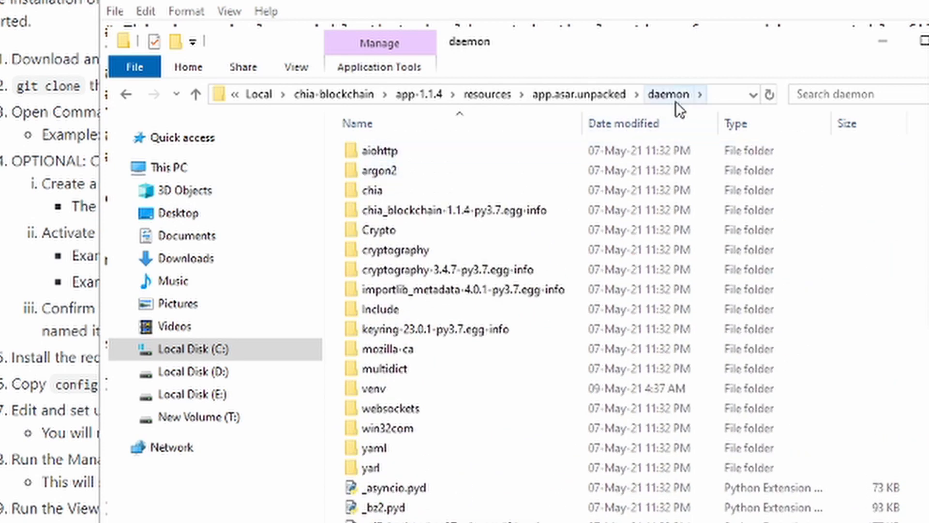
click(721, 94)
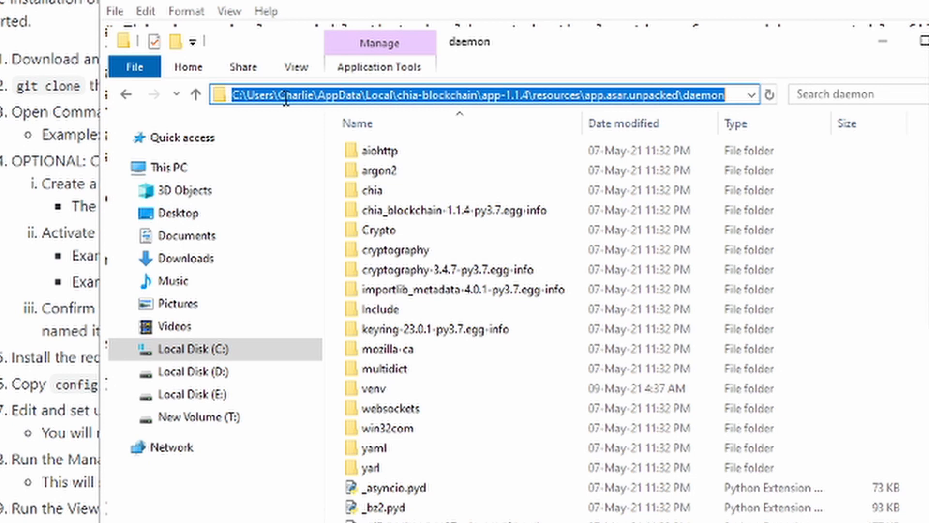
click(732, 95)
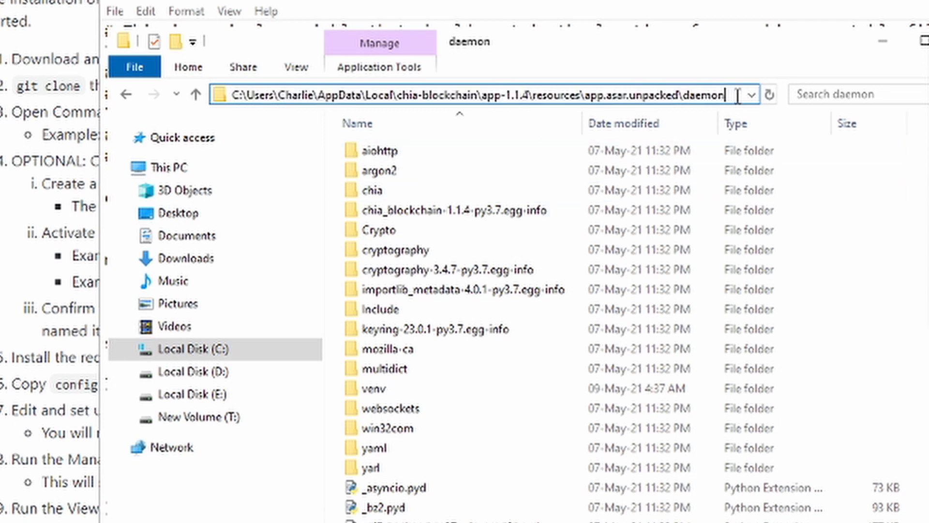
key(ctrl+shift+Left)
drag(731, 95, 166, 93)
right_click(501, 95)
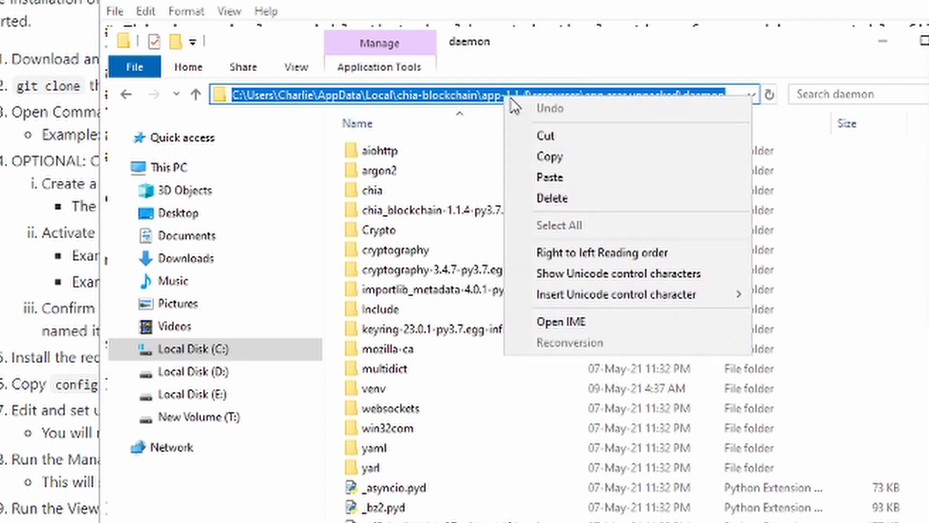
click(541, 148)
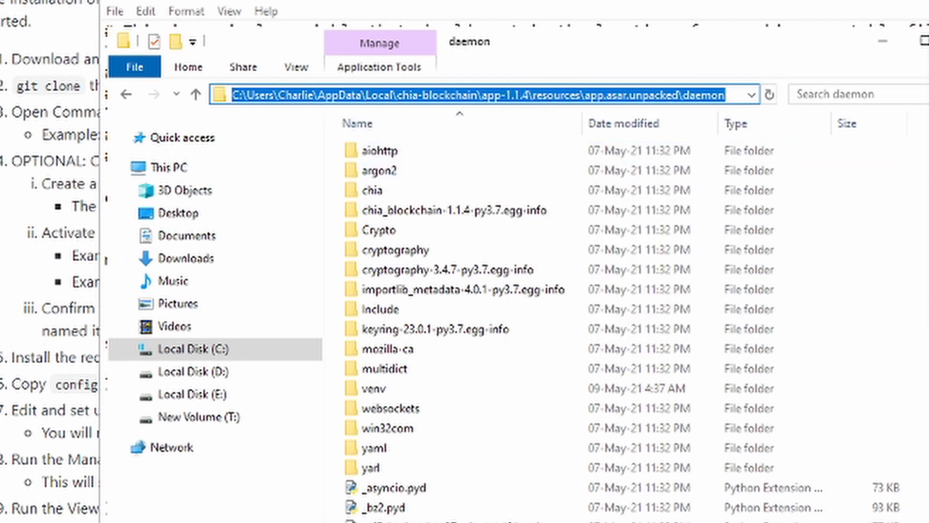
key(alt+Tab)
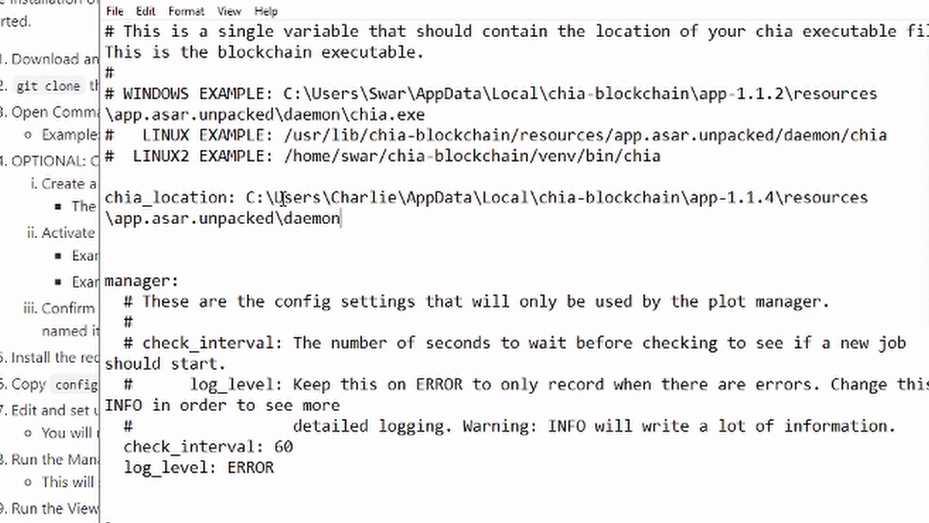
Look through the manager and log settings in config.yaml down to the job named micron and examine its name field
scroll(294, 216, down, 1)
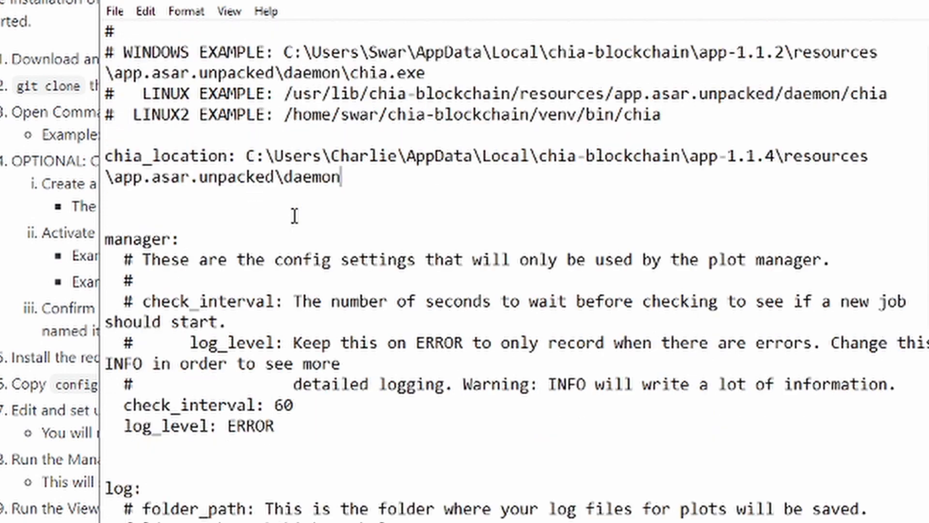
scroll(395, 240, down, 2)
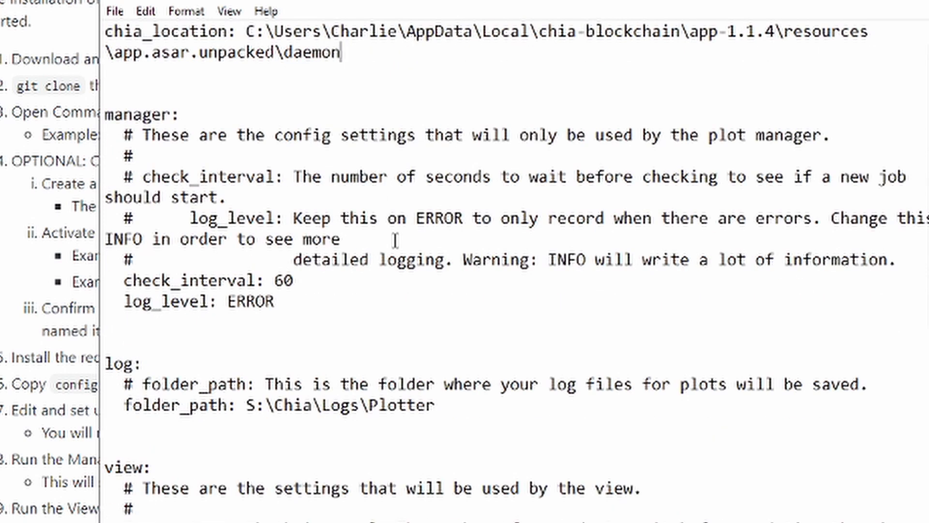
scroll(395, 241, down, 2)
scroll(394, 240, up, 2)
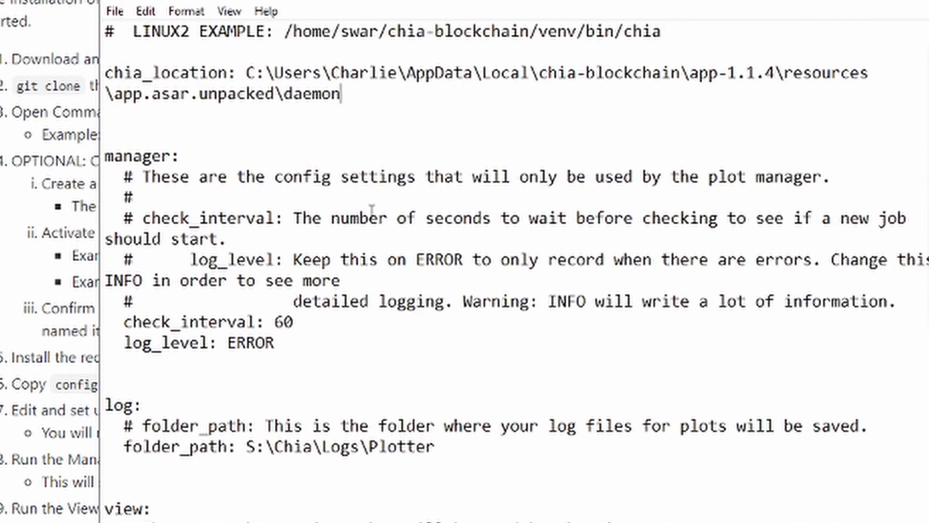
scroll(382, 242, down, 10)
click(394, 321)
click(393, 342)
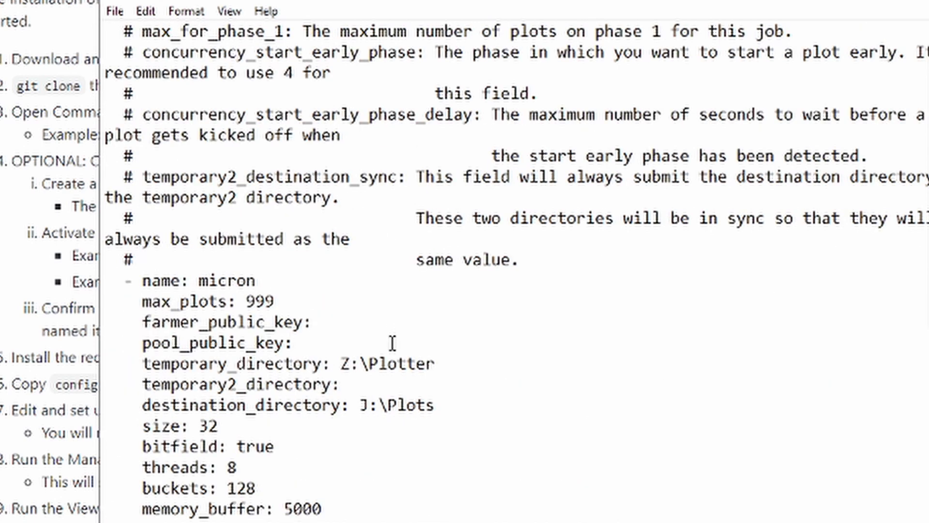
click(354, 279)
double_click(228, 281)
click(161, 281)
double_click(239, 280)
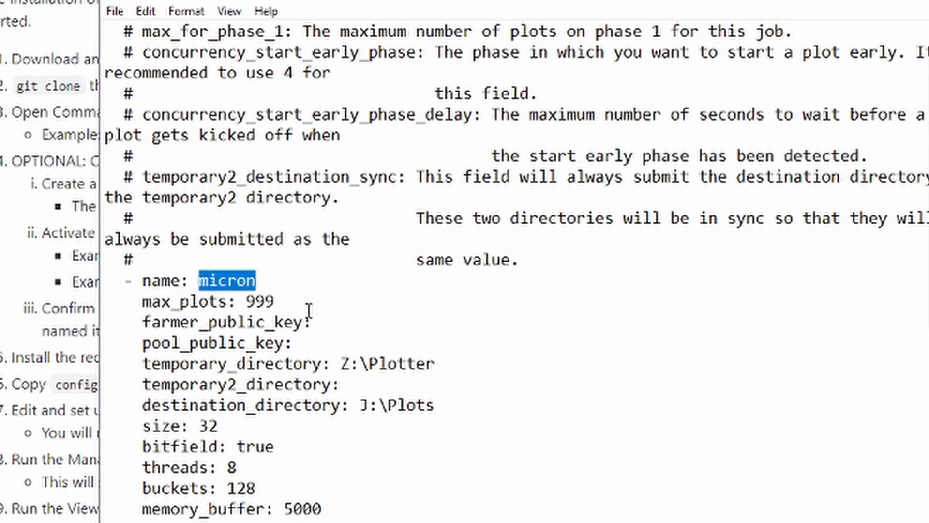
scroll(345, 322, down, 1)
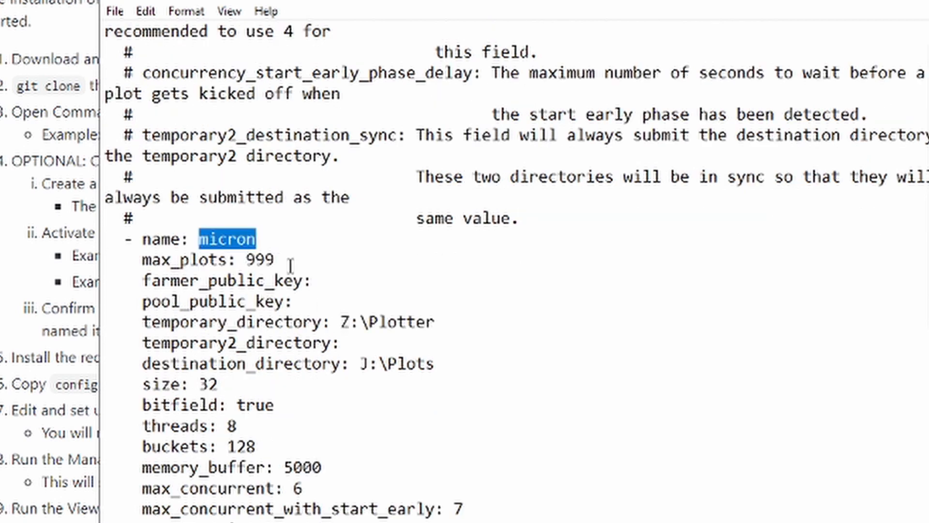
click(293, 248)
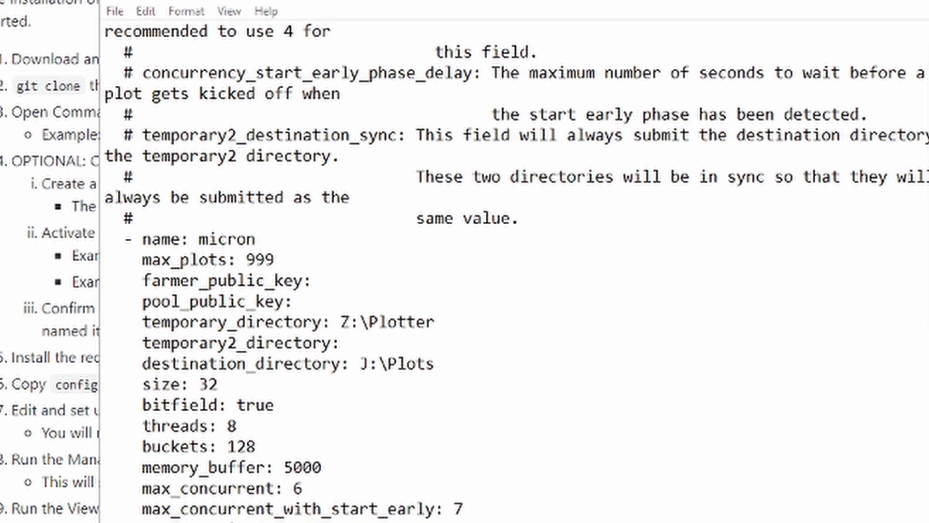
Rename the micron job to SSD Plot A in config.yaml
key(alt+Tab)
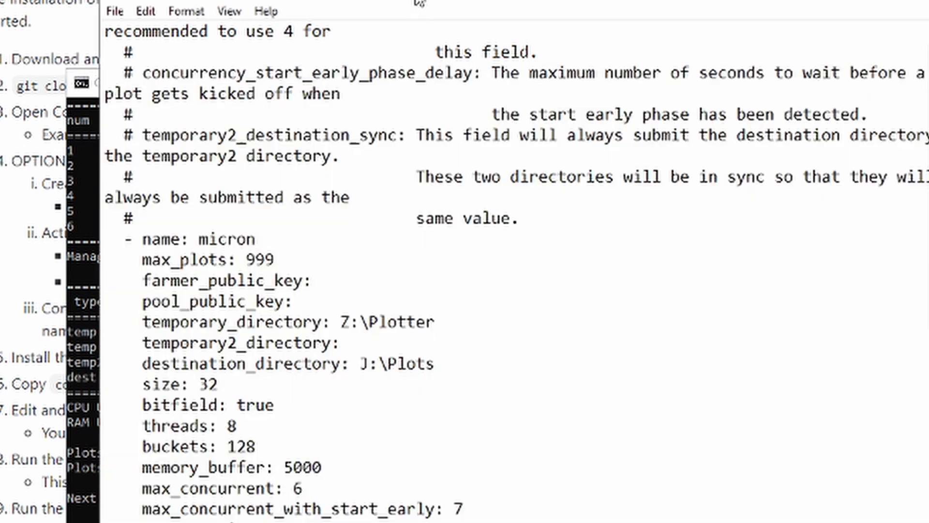
click(419, 6)
double_click(225, 233)
text(SS)
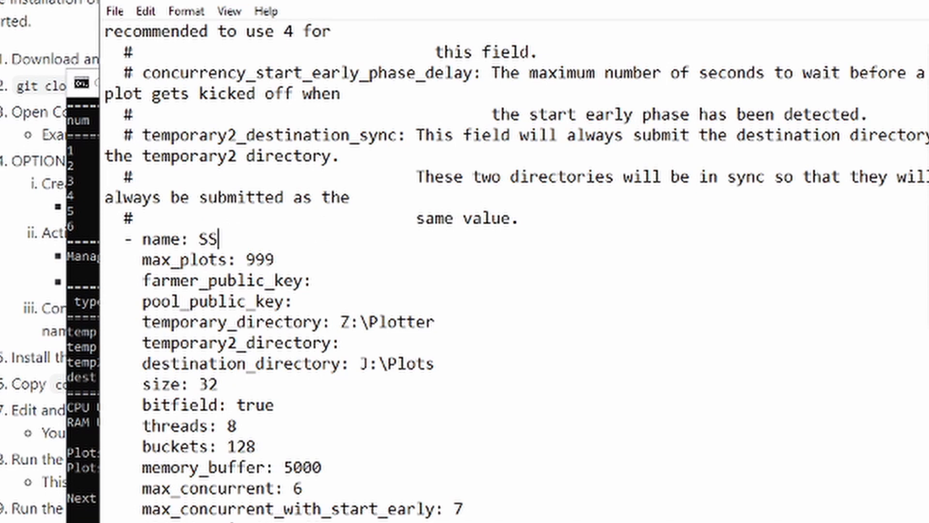
text(D )
text(Plat)
key(BackSpace)
key(BackSpace)
text(ot A)
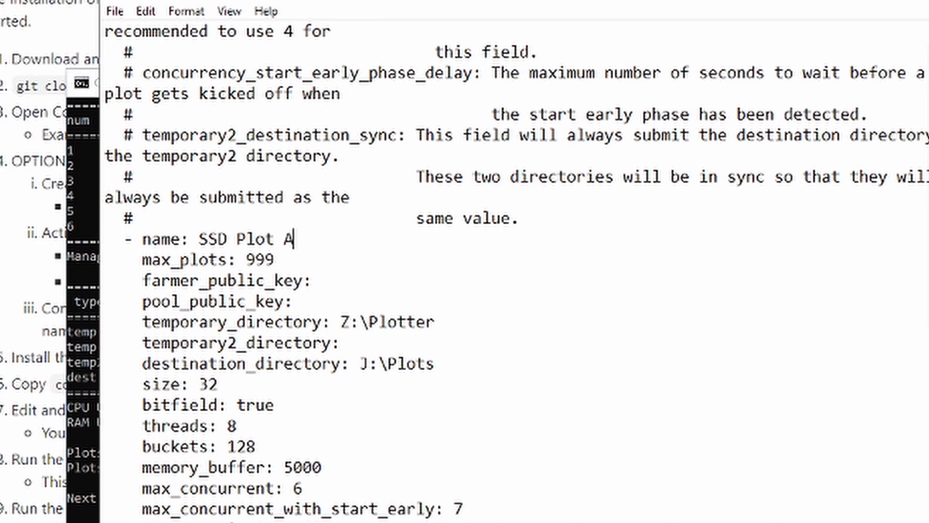
click(285, 261)
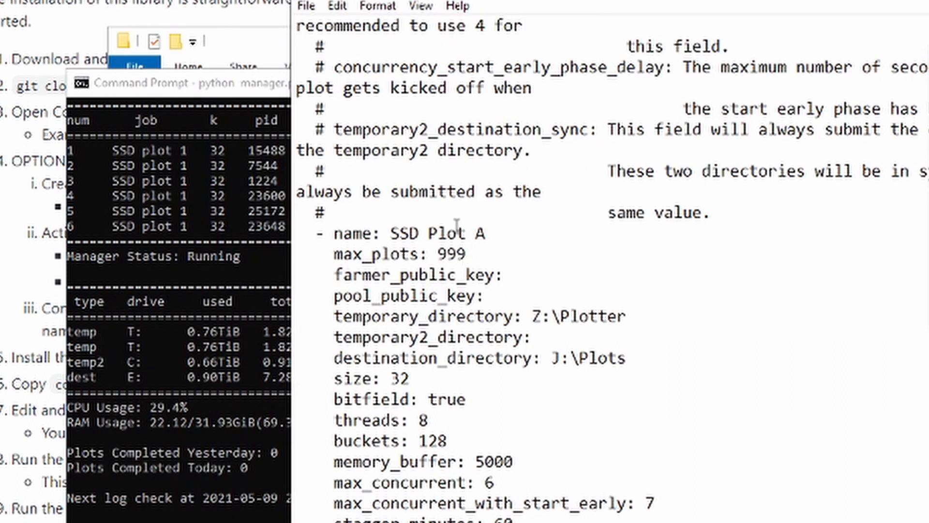
Switch to the Command Prompt running manager.py view, place it beside config.yaml and examine the job names in its table
click(255, 110)
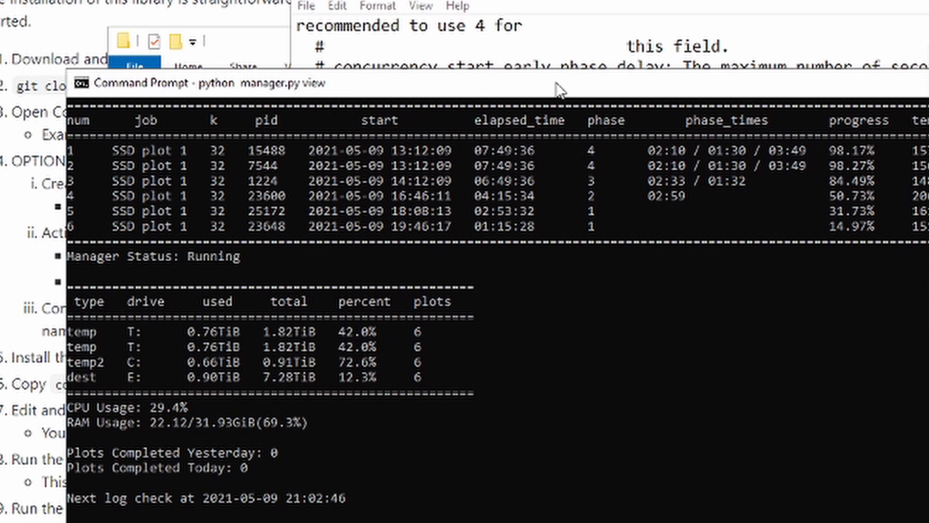
drag(562, 89, 512, 91)
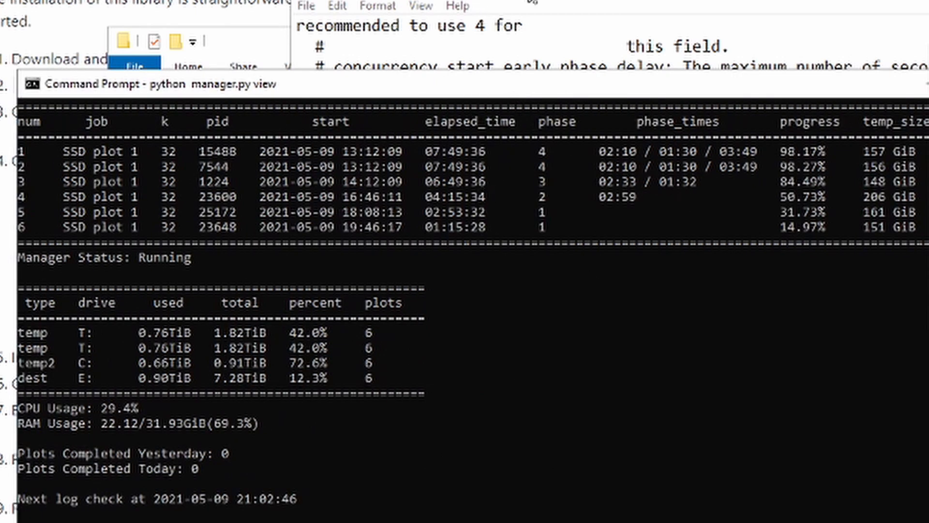
drag(460, 1, 484, 2)
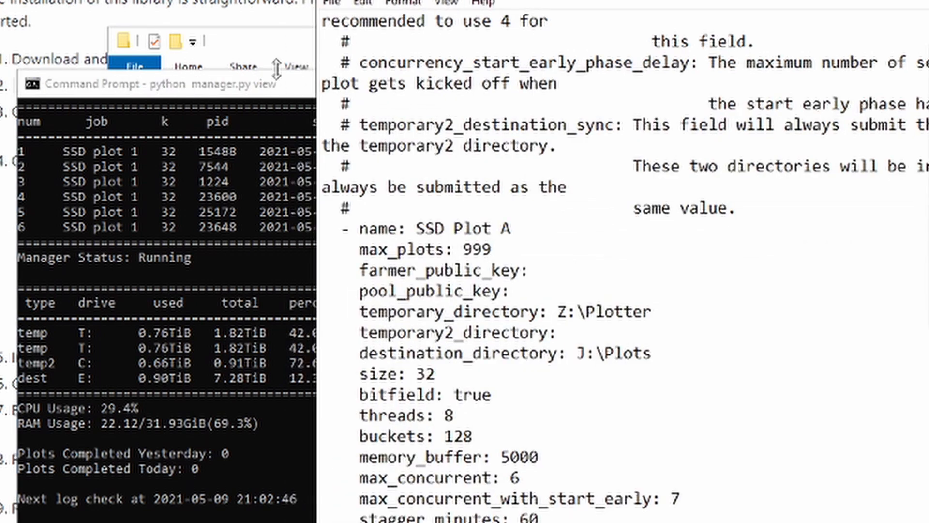
click(278, 87)
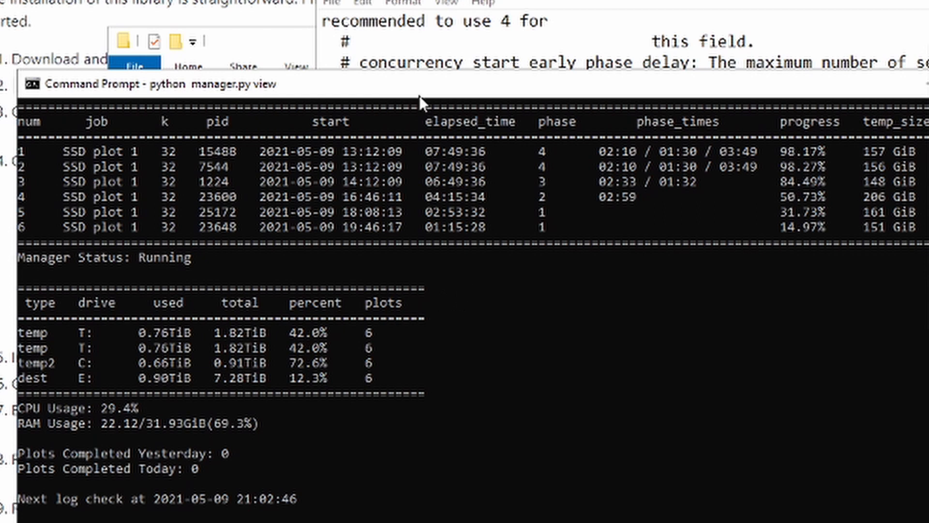
drag(423, 92, 416, 108)
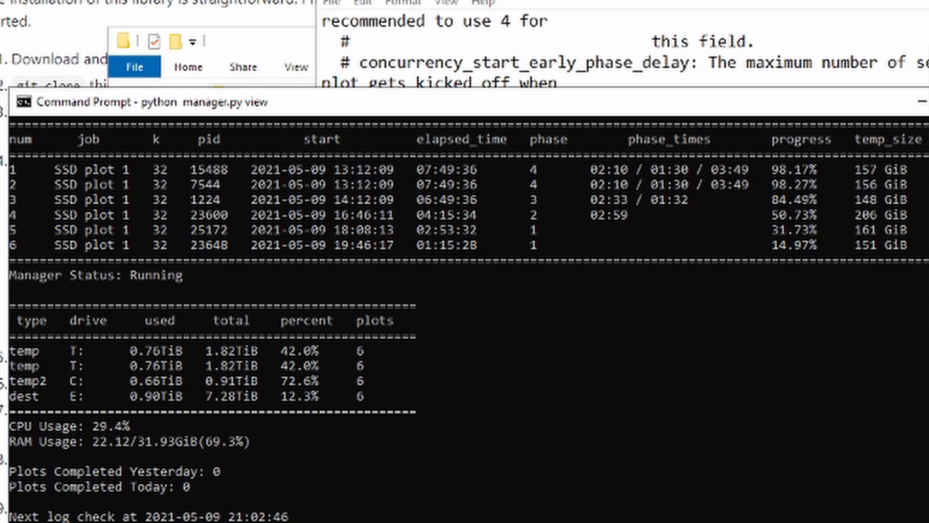
Return to config.yaml and examine the max_plots setting of the SSD Plot A job
click(494, 1)
click(550, 277)
click(485, 249)
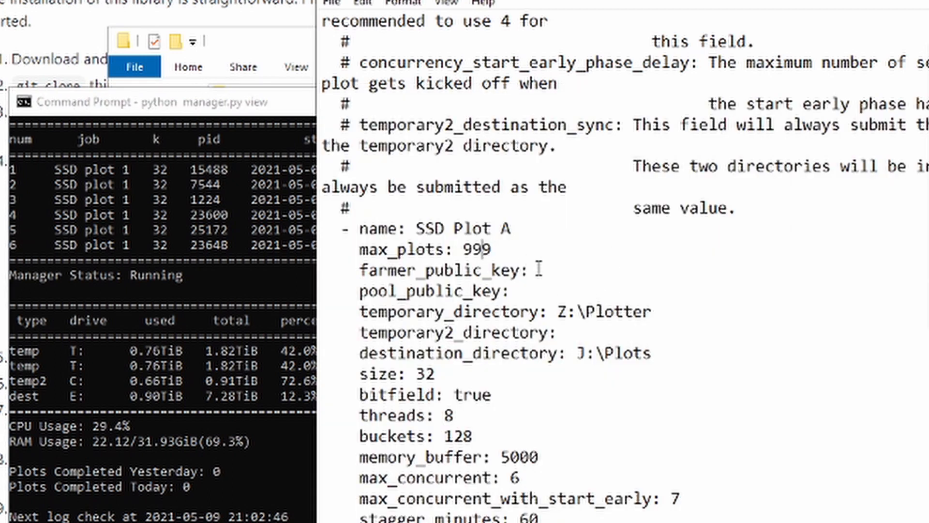
click(536, 270)
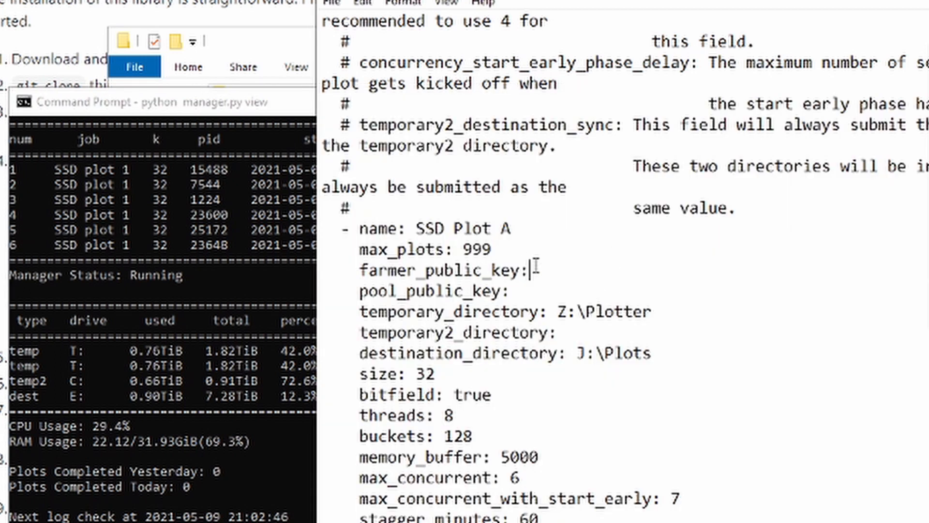
click(265, 113)
click(571, 3)
double_click(466, 249)
click(489, 251)
double_click(479, 252)
click(544, 274)
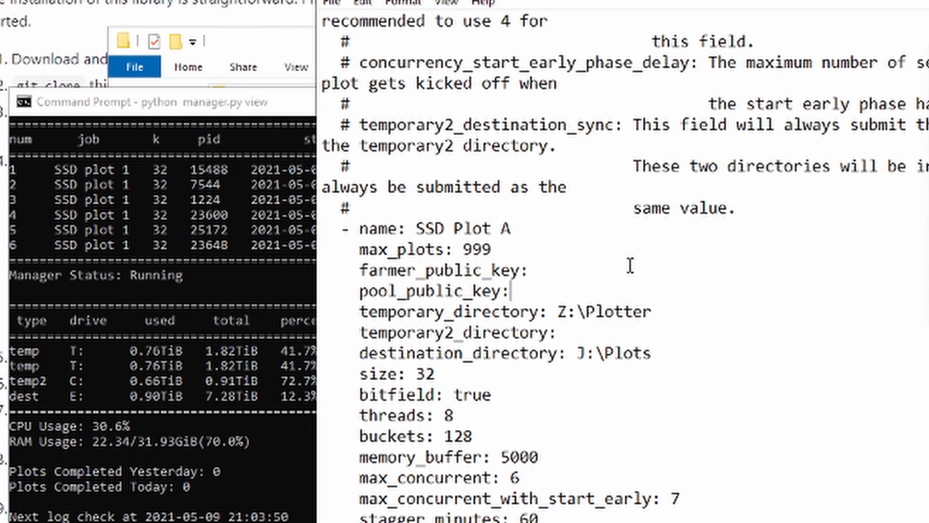
Examine the empty farmer_public_key and pool_public_key fields of the SSD Plot A job
click(574, 272)
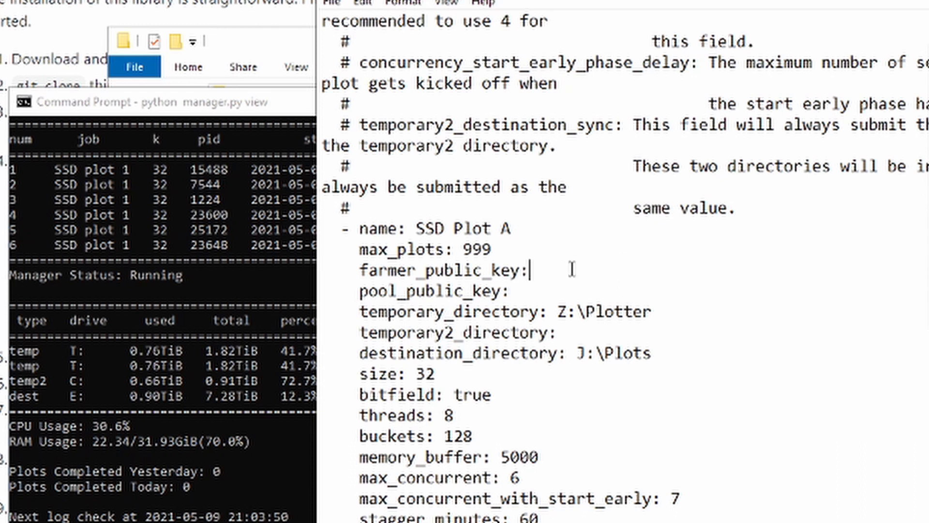
click(544, 290)
click(562, 272)
click(556, 291)
click(561, 272)
click(550, 292)
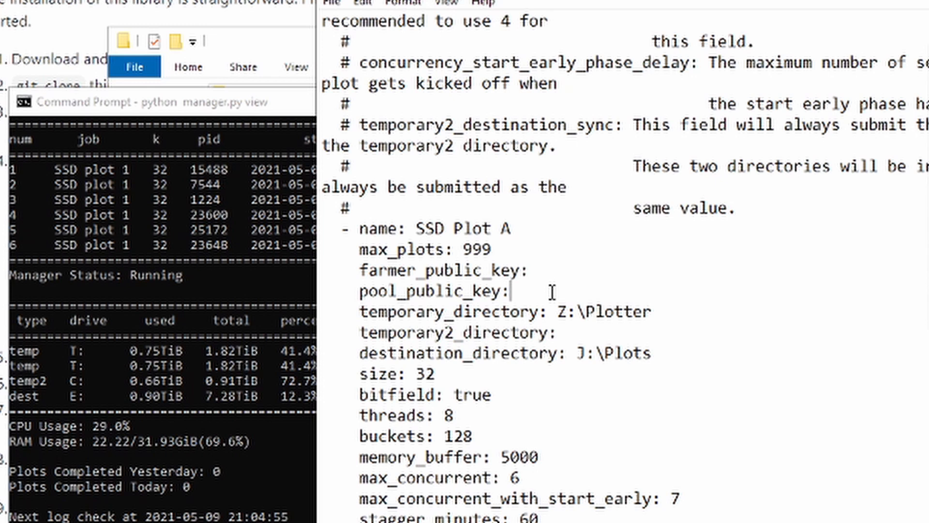
click(598, 277)
click(565, 288)
click(577, 271)
click(576, 293)
click(603, 267)
click(591, 289)
Select the temporary_directory path Z:\Plotter in the SSD Plot A job
mouse_move(663, 311)
mouse_down()
mouse_move(556, 313)
mouse_move(652, 312)
mouse_up()
click(596, 313)
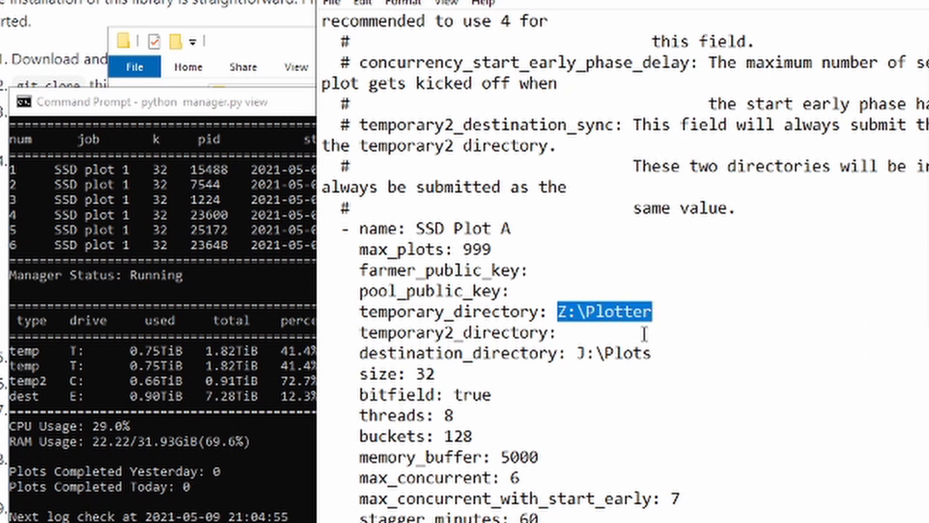
Examine the temporary and destination directory entries of the SSD Plot A job in the config file
click(644, 333)
drag(579, 354, 653, 355)
click(654, 311)
drag(654, 311, 557, 312)
key(alt+Tab)
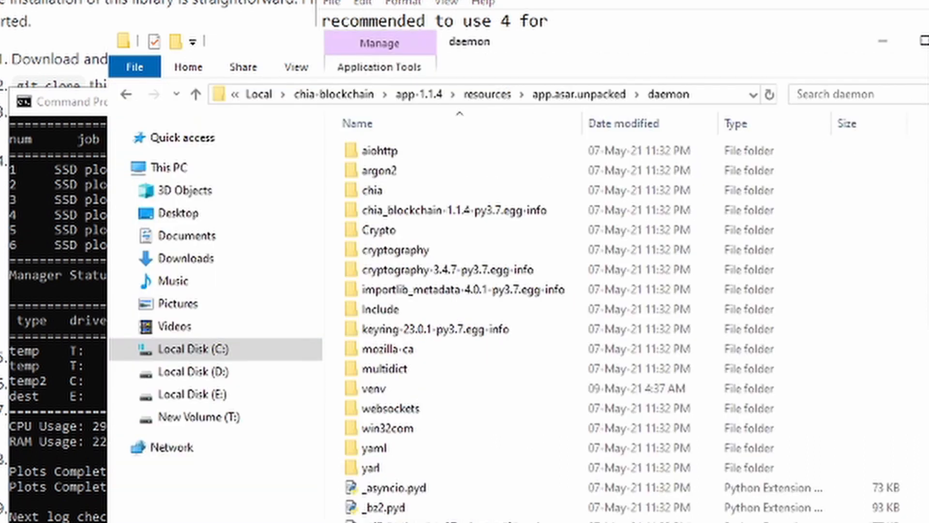
key(alt+Tab)
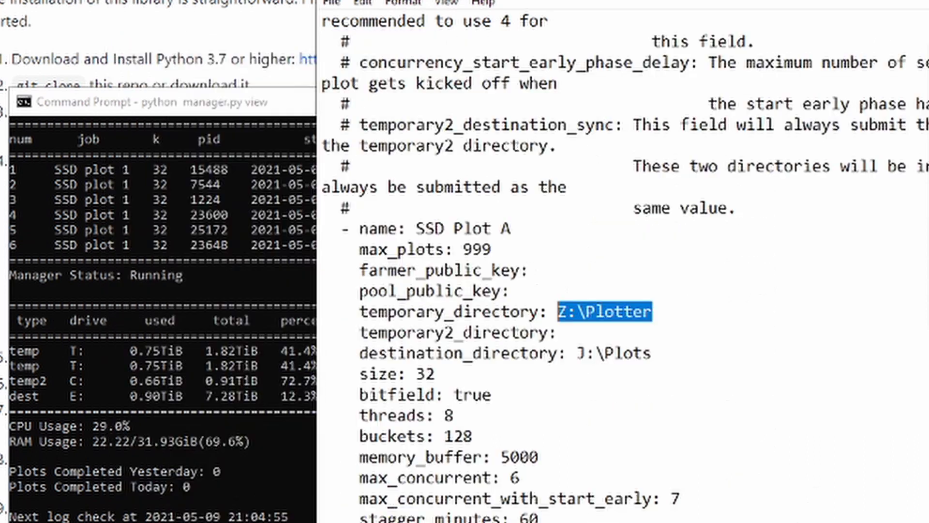
key(alt+Tab)
key(alt+Tab)
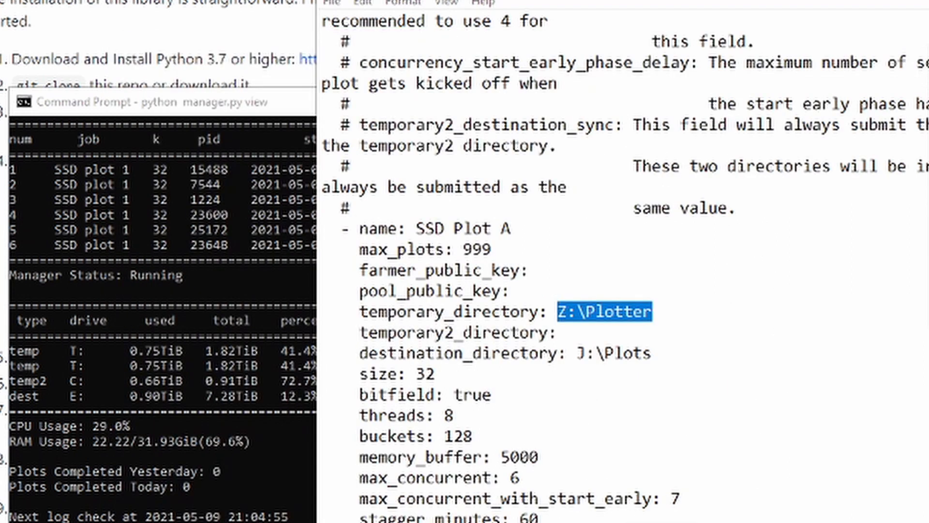
In a new File Explorer window, open the NVME SSD Temp plots folder on drive T: and copy its path
key(super+e)
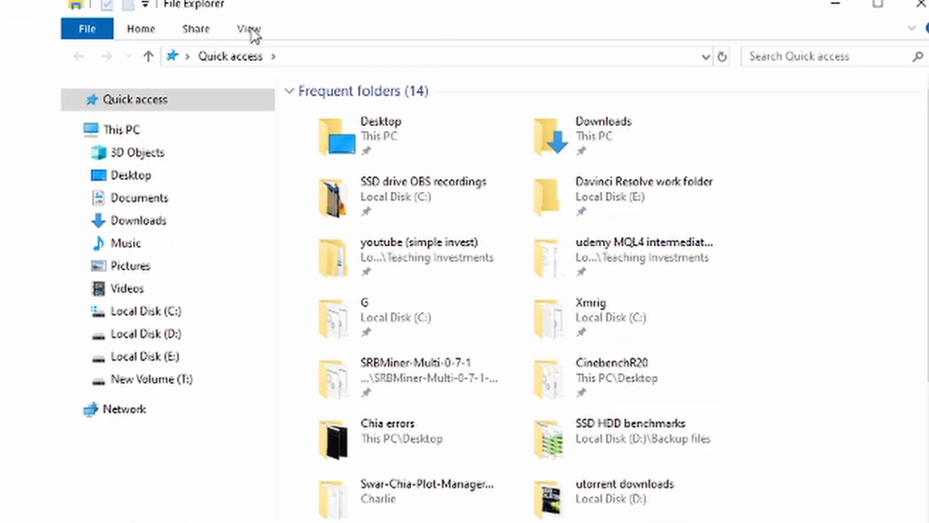
click(181, 385)
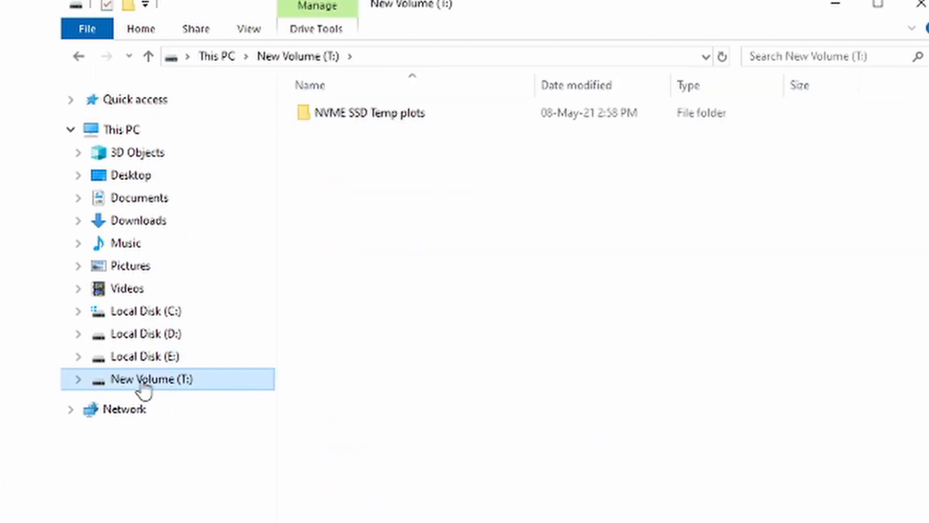
double_click(376, 121)
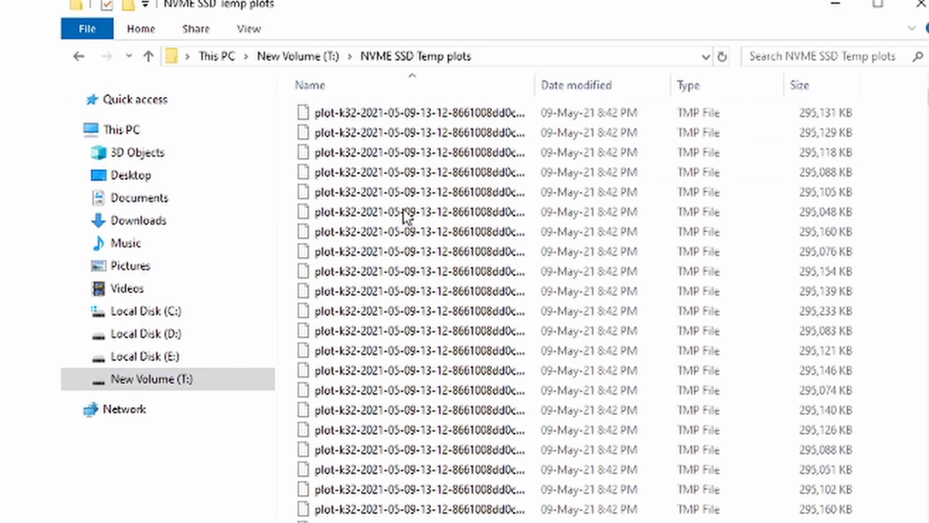
click(506, 56)
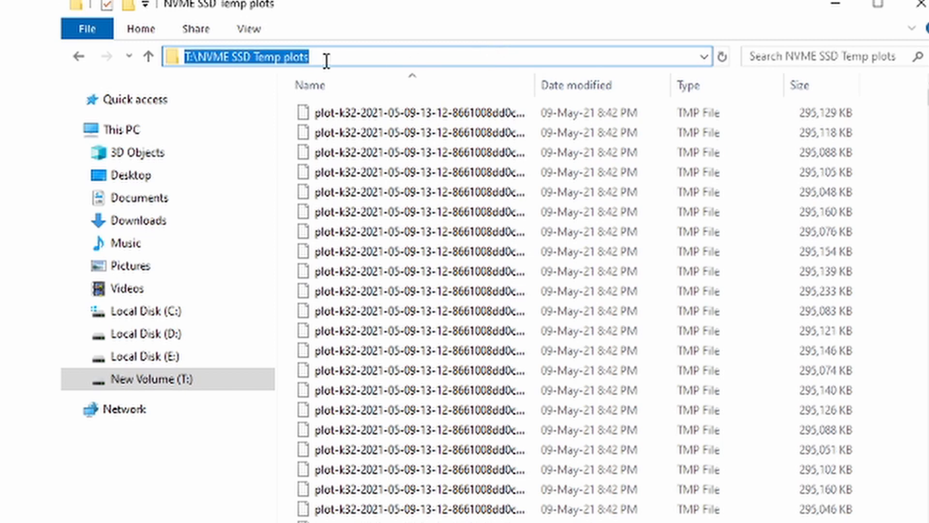
right_click(283, 58)
click(339, 121)
Back in Notepad, replace SSD Plot A's temporary_directory value with T:\NVME SSD Temp plots
key(alt+Tab)
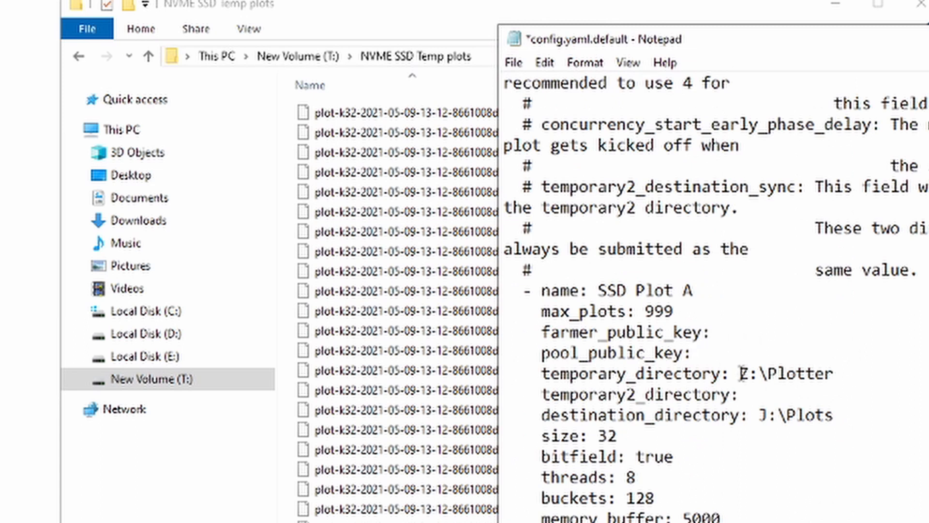
drag(742, 374, 837, 374)
key(ctrl+v)
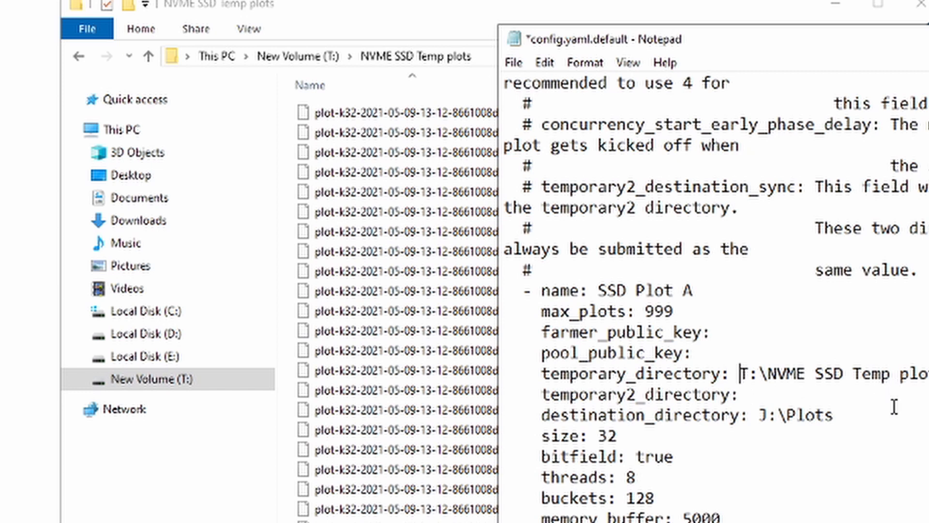
click(784, 394)
Review the temporary_directory, temporary2_directory and destination_directory lines of SSD Plot A and compare their roles
click(309, 13)
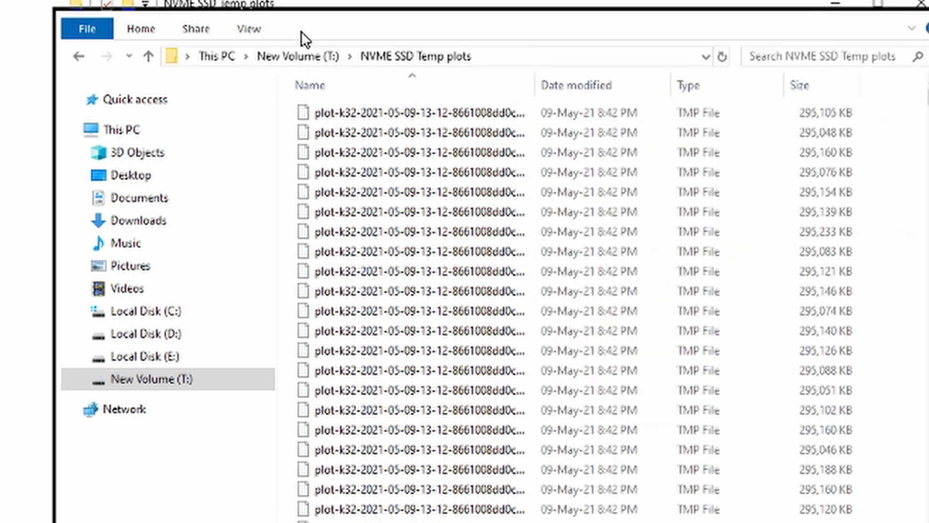
drag(309, 13, 301, 31)
key(alt+Tab)
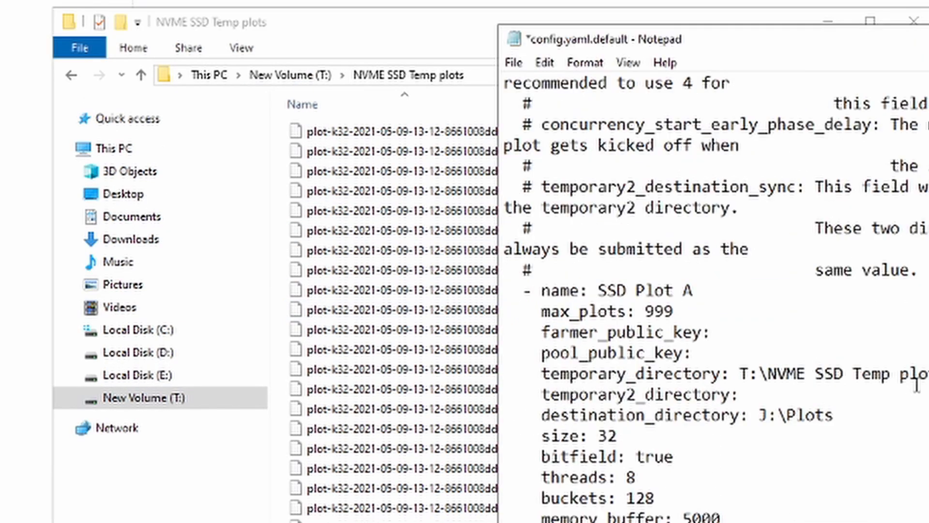
drag(926, 373, 740, 374)
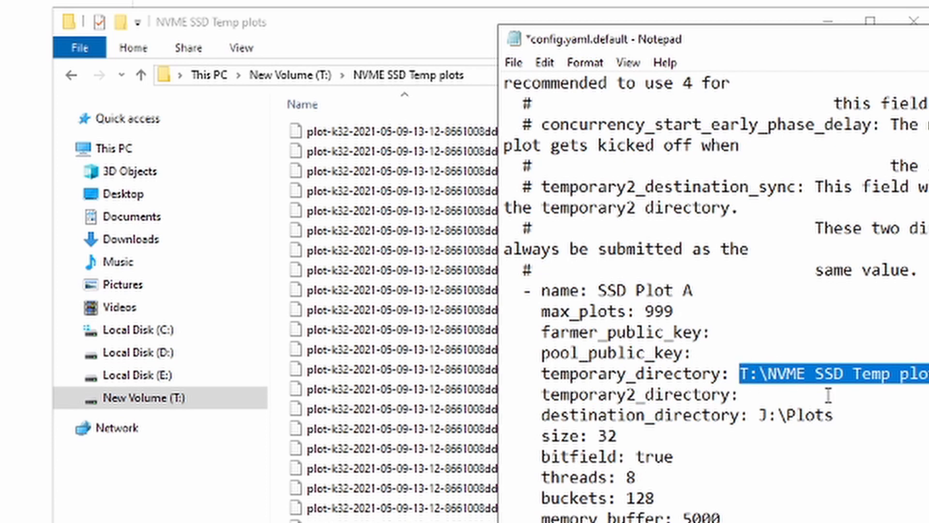
click(805, 393)
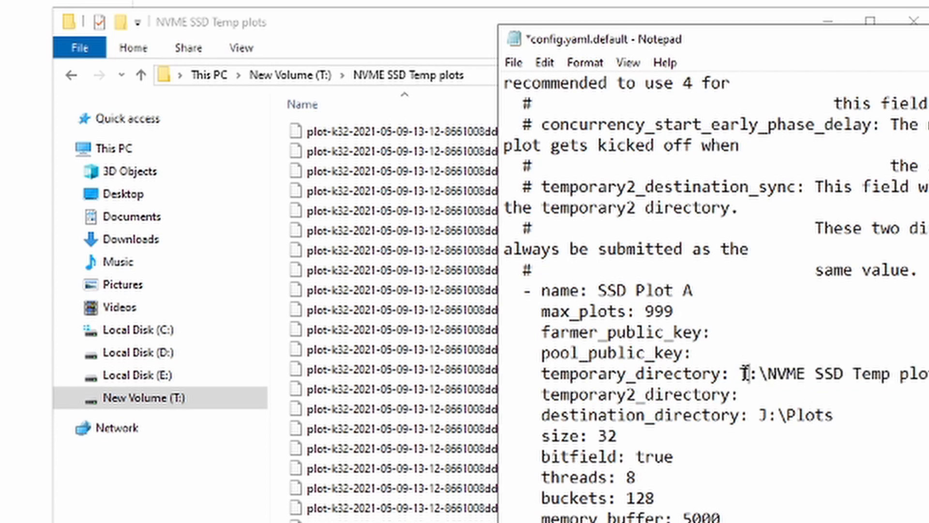
drag(742, 373, 927, 373)
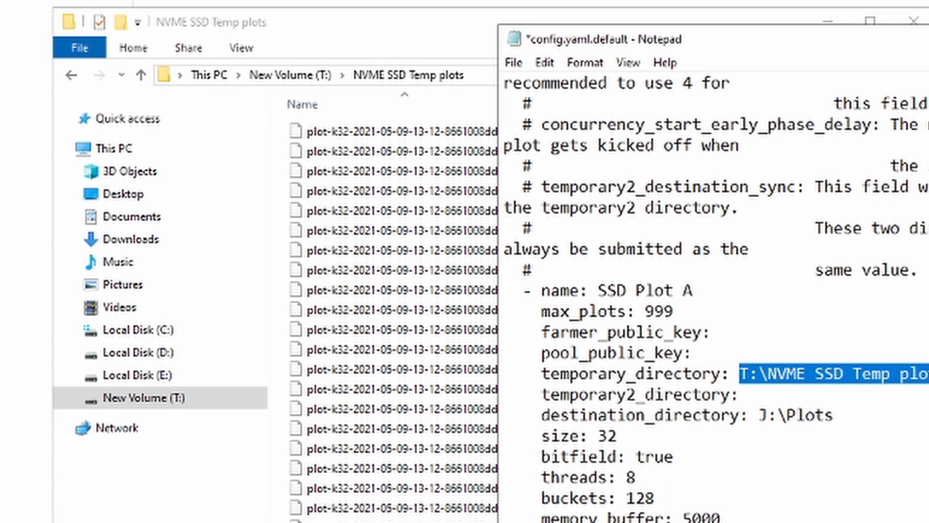
click(763, 395)
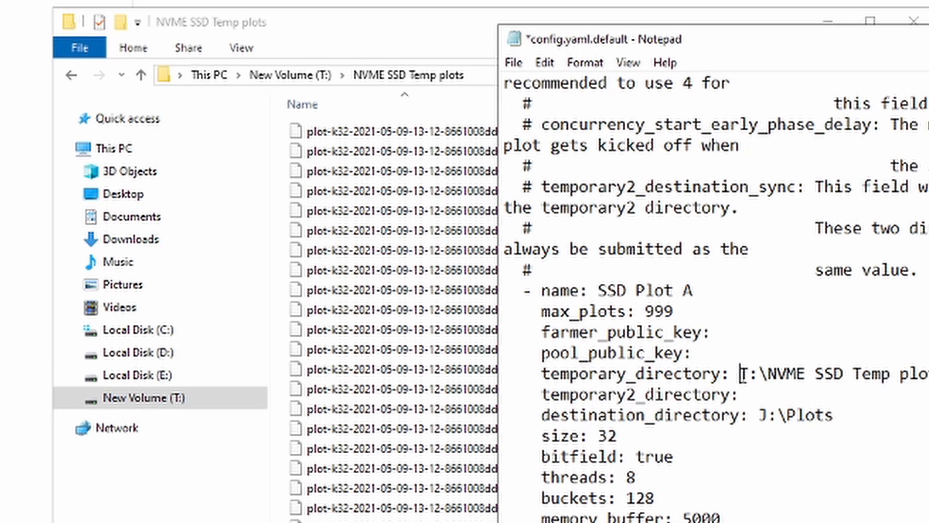
drag(741, 375, 927, 376)
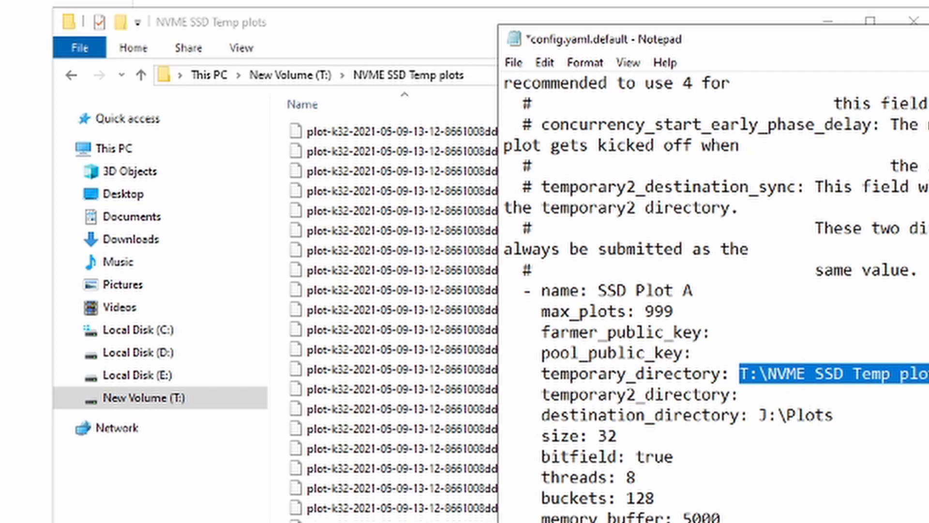
click(860, 398)
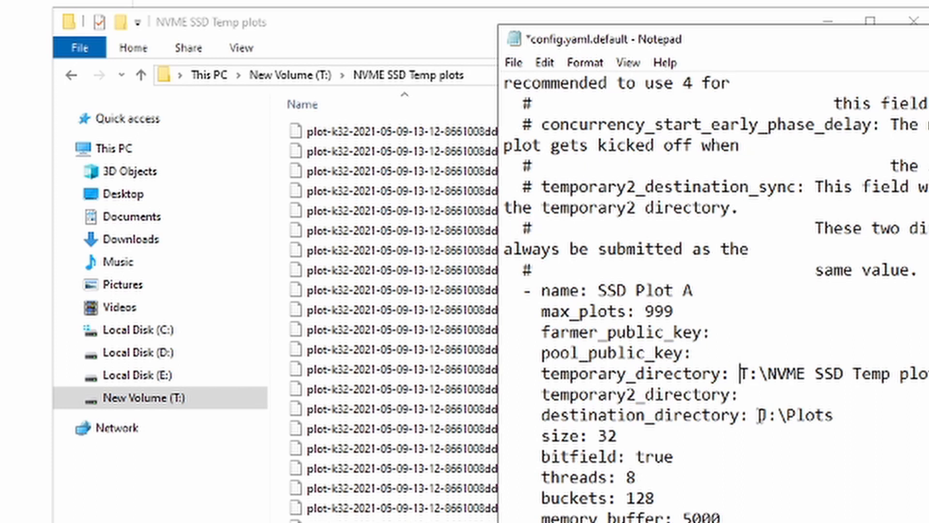
drag(758, 415, 841, 415)
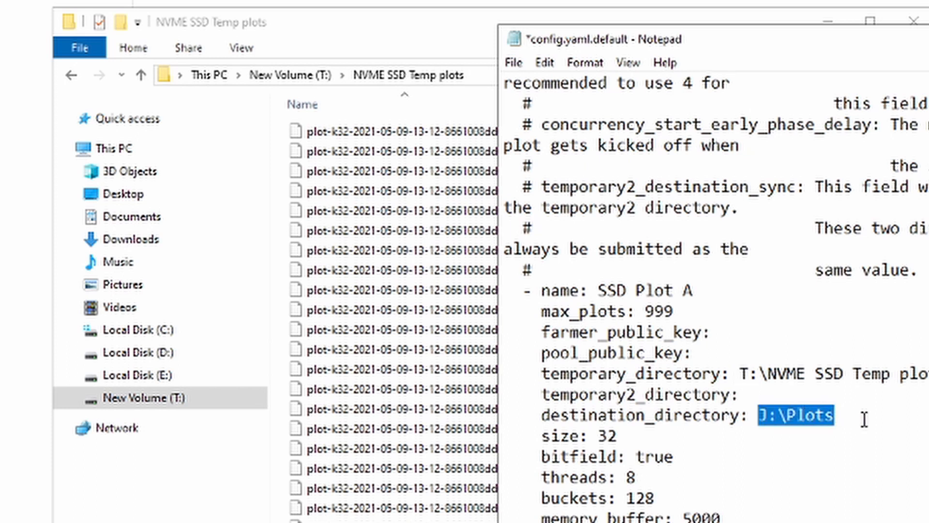
click(864, 419)
drag(740, 374, 927, 374)
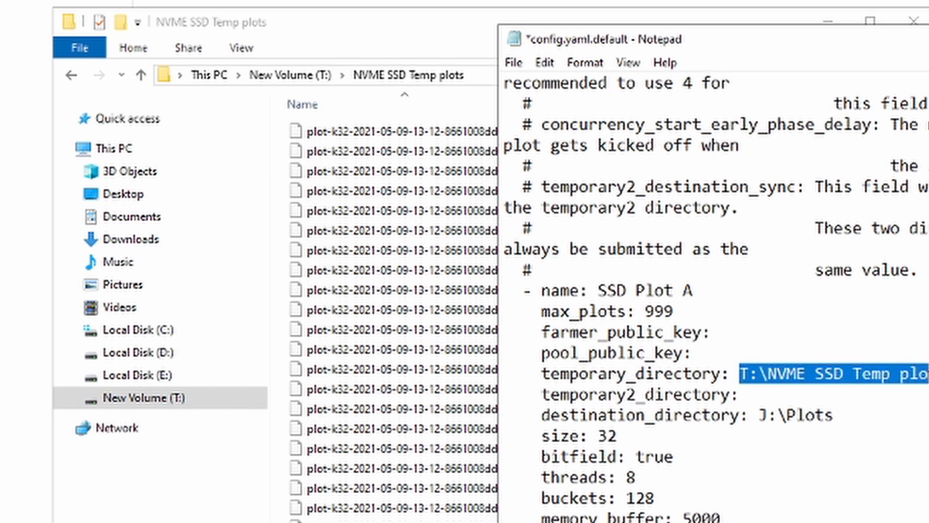
click(923, 395)
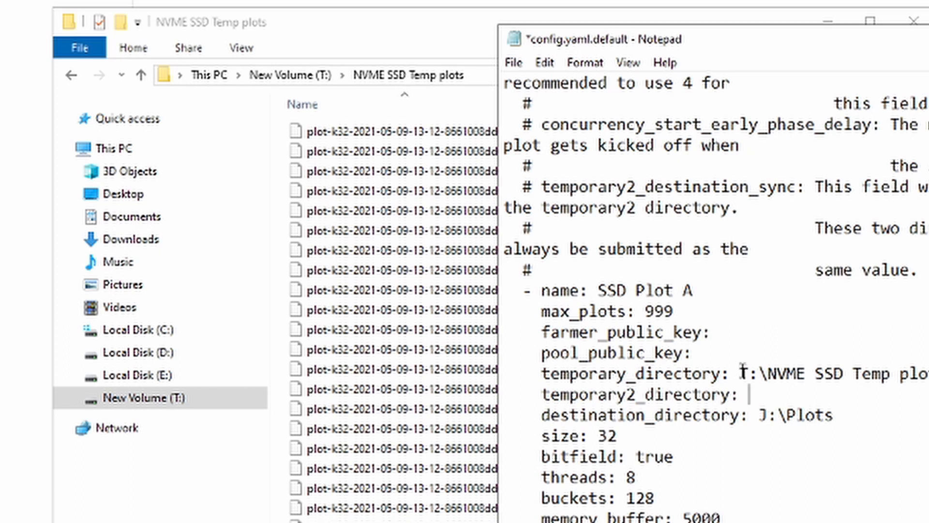
drag(741, 374, 927, 374)
click(758, 396)
drag(740, 374, 927, 374)
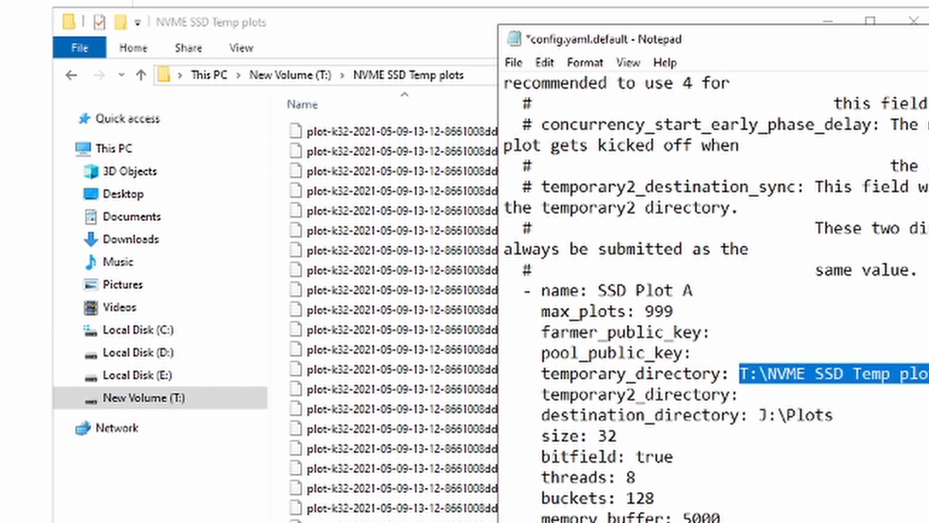
click(773, 394)
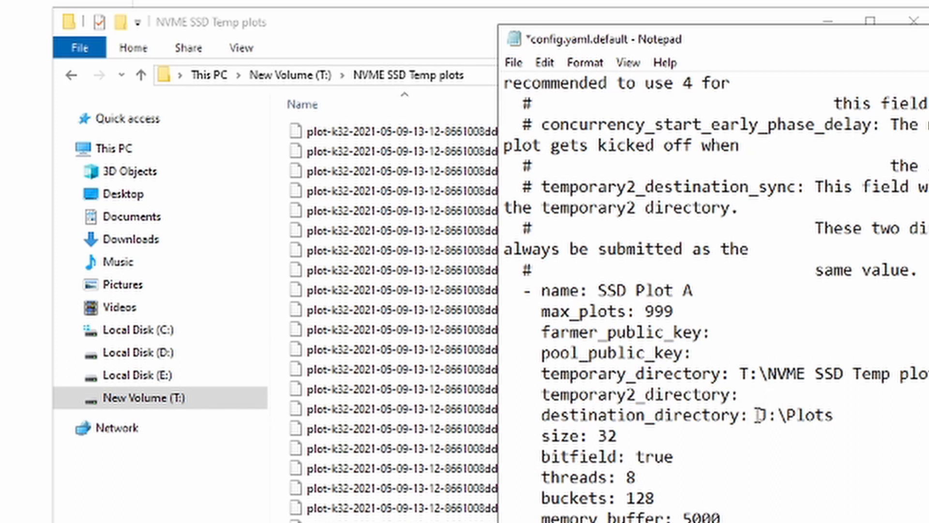
drag(760, 416, 838, 417)
click(851, 421)
click(746, 394)
click(758, 415)
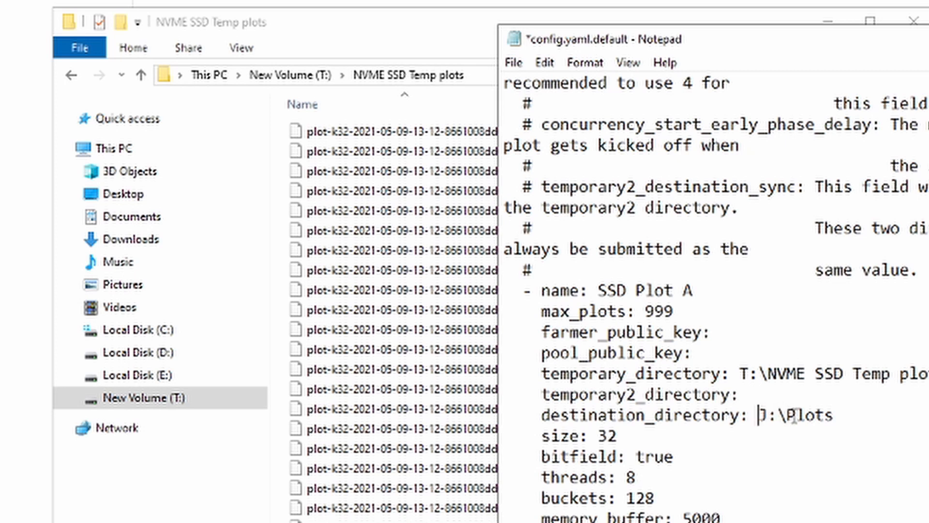
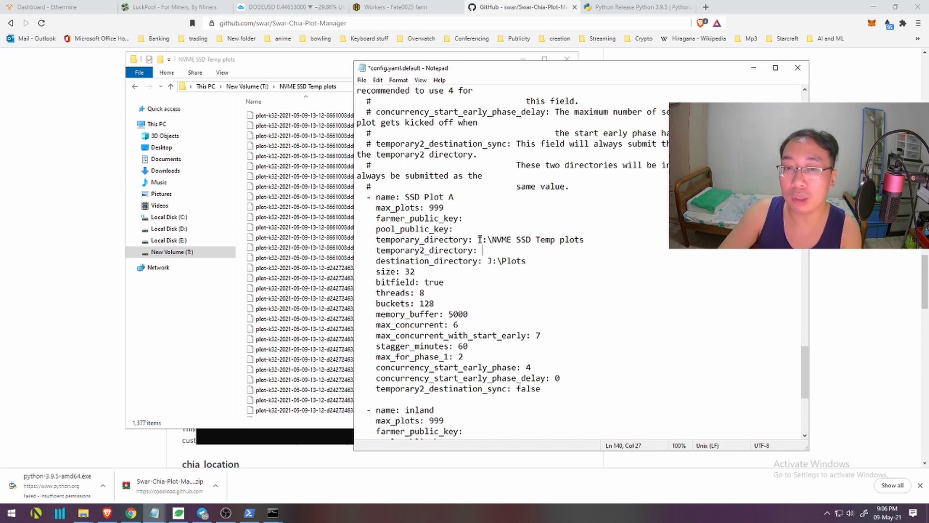
drag(479, 239, 585, 251)
click(561, 249)
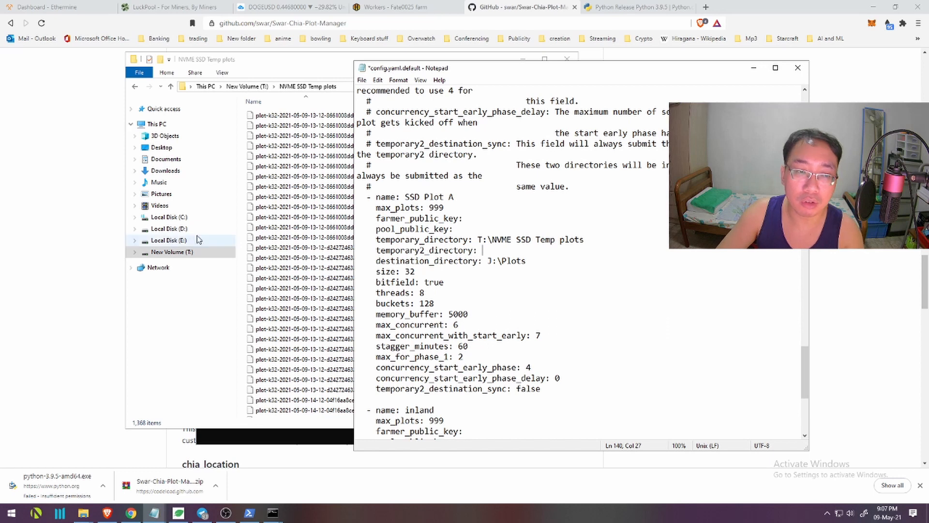
In File Explorer, open the Plot staging folder on drive C: and copy its path
click(175, 218)
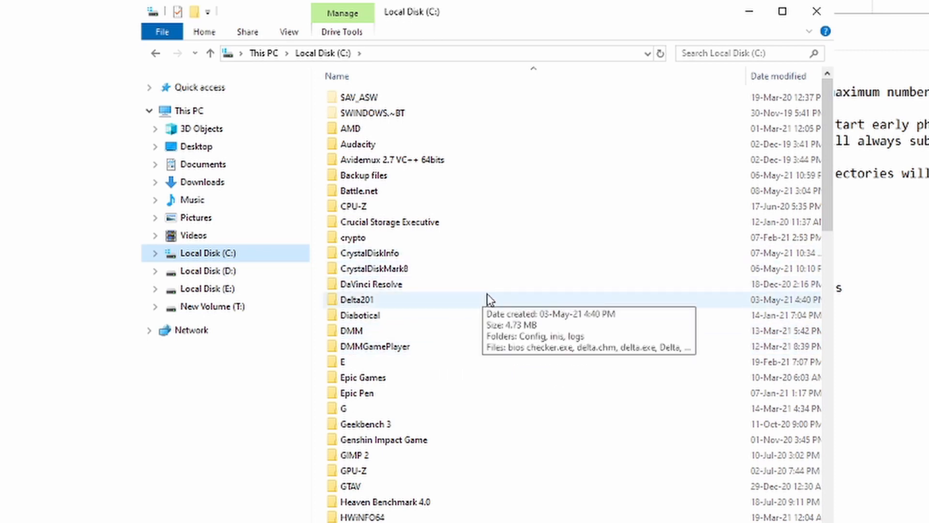
mouse_move(461, 252)
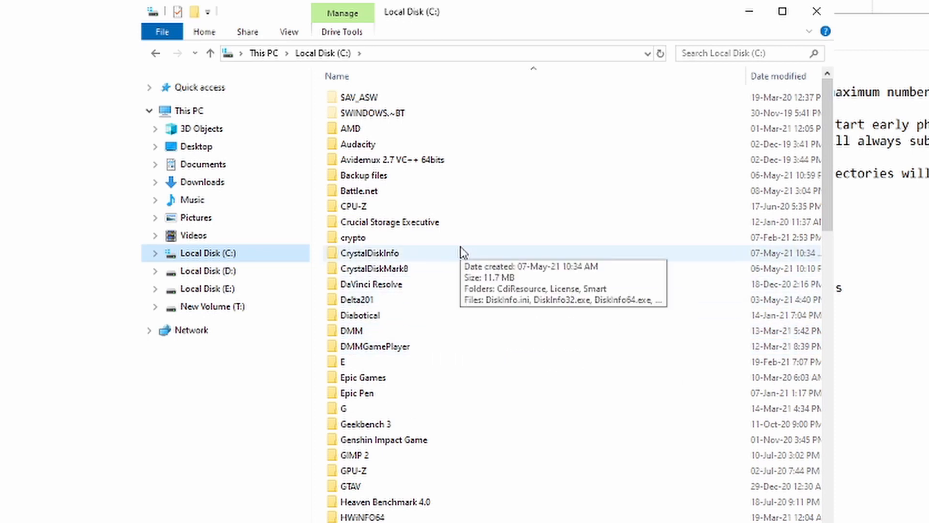
mouse_move(510, 329)
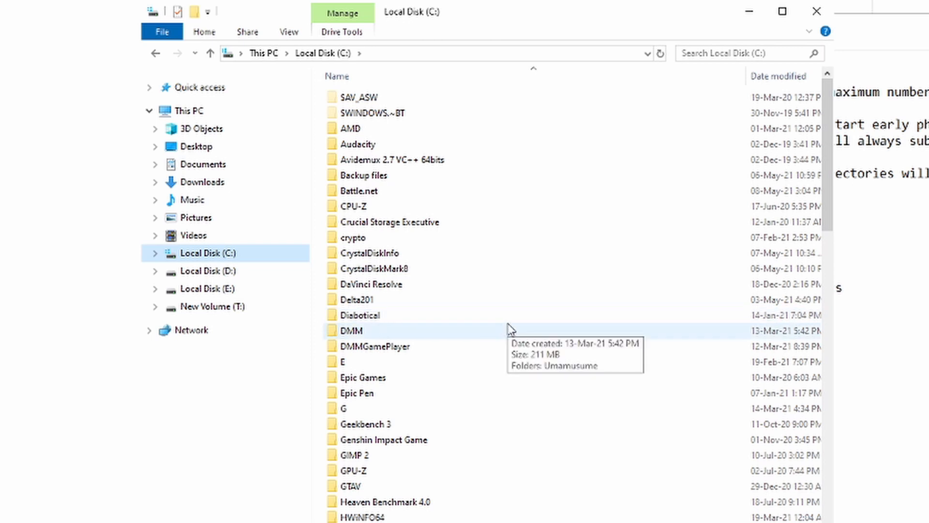
scroll(510, 328, down, 1)
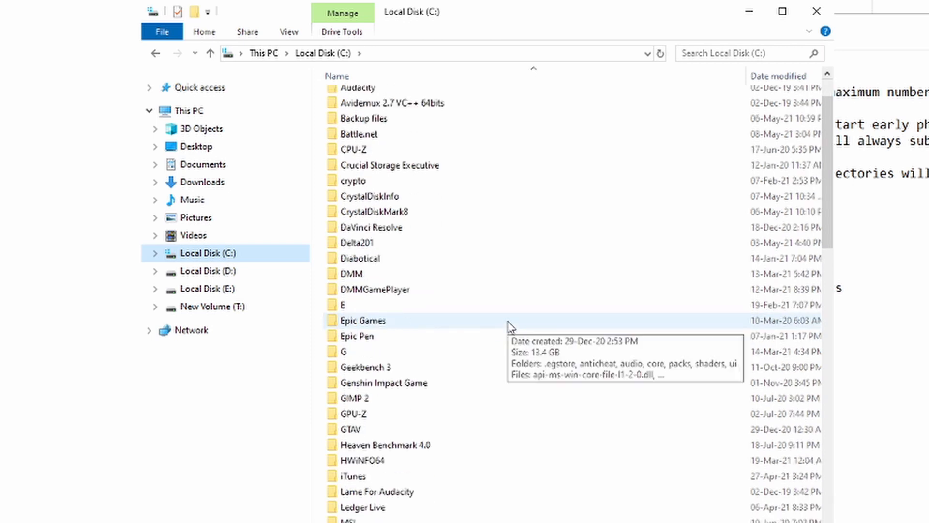
scroll(509, 327, down, 3)
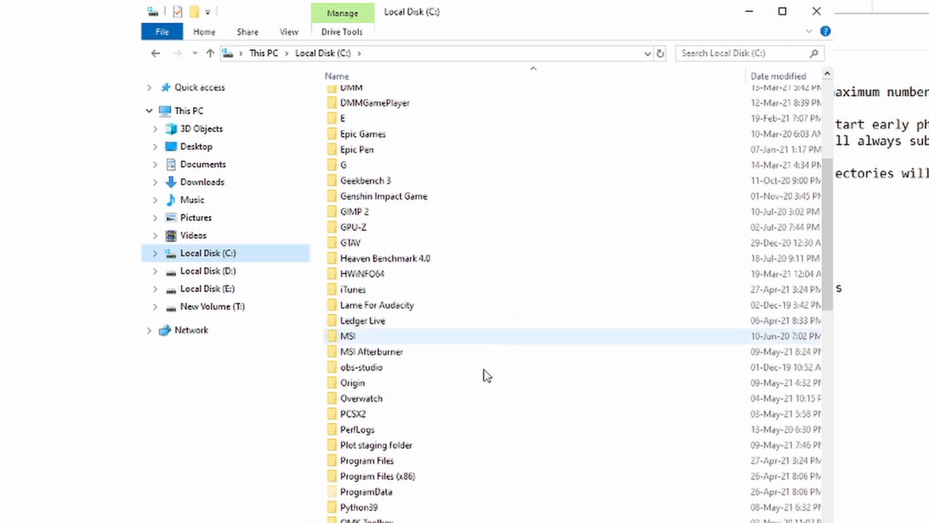
click(448, 447)
scroll(387, 400, down, 2)
scroll(387, 400, down, 2)
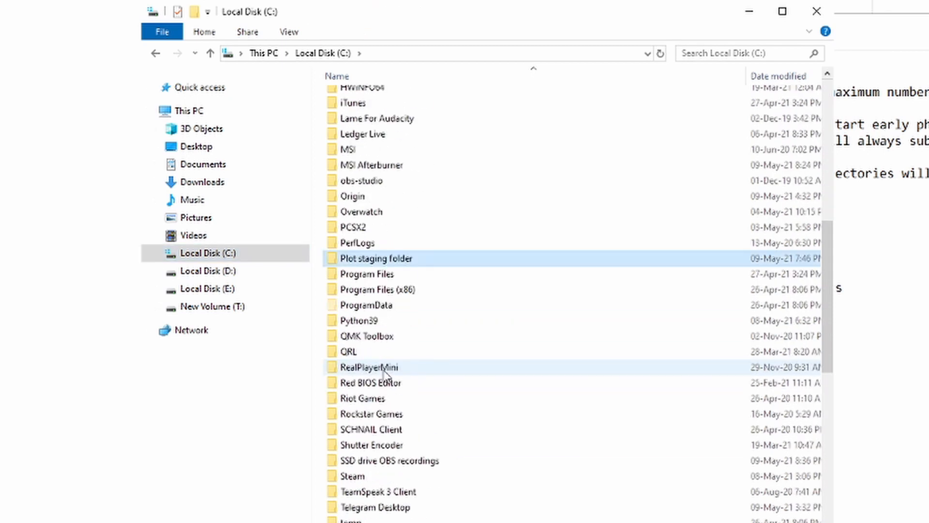
double_click(382, 262)
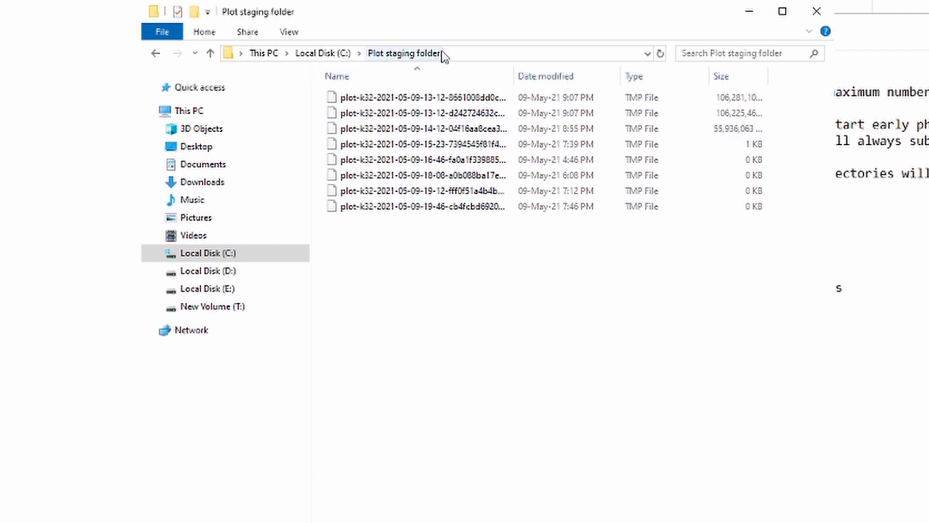
click(471, 54)
key(ctrl+c)
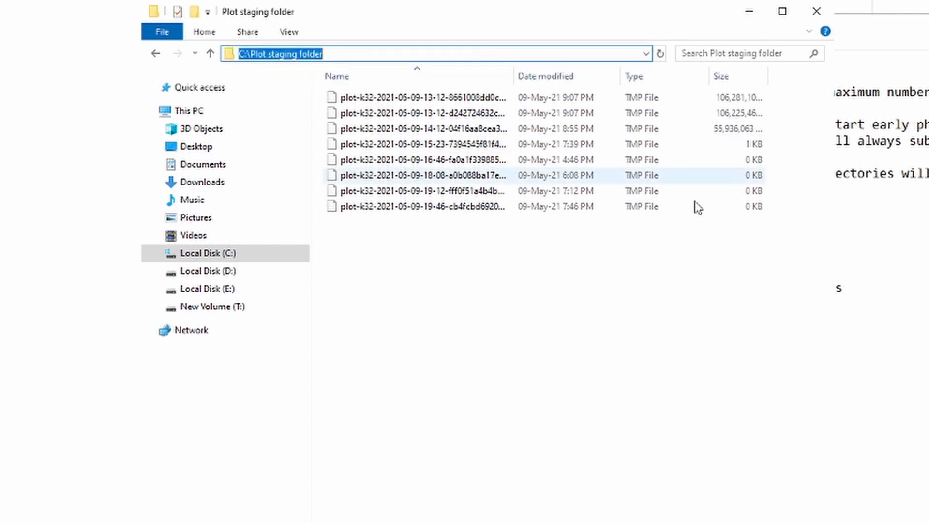
Back in Notepad, set SSD Plot A's temporary2_directory to C:\Plot staging folder
key(alt+Tab)
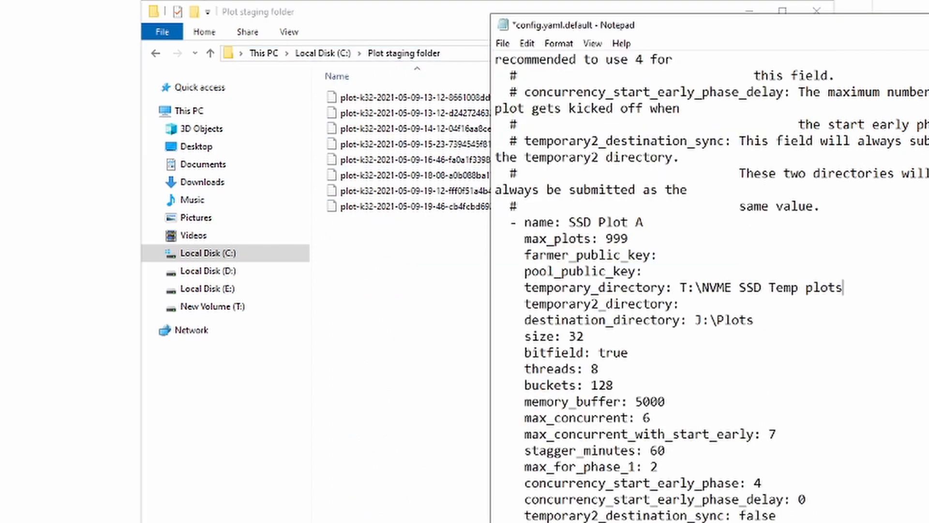
click(686, 304)
key(ctrl+v)
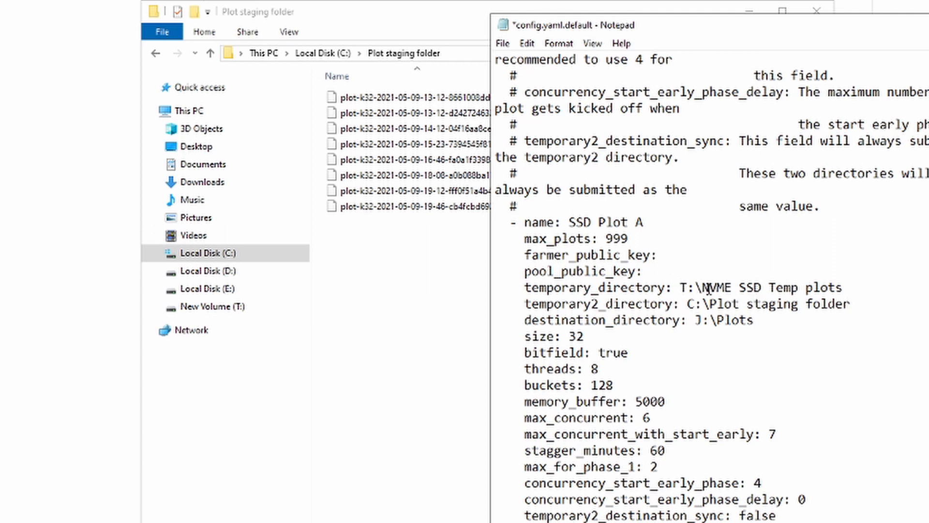
Compare SSD Plot A's temporary_directory and temporary2_directory paths in Notepad, including their drive letters, and examine the destination_directory path
drag(681, 287, 844, 290)
click(850, 303)
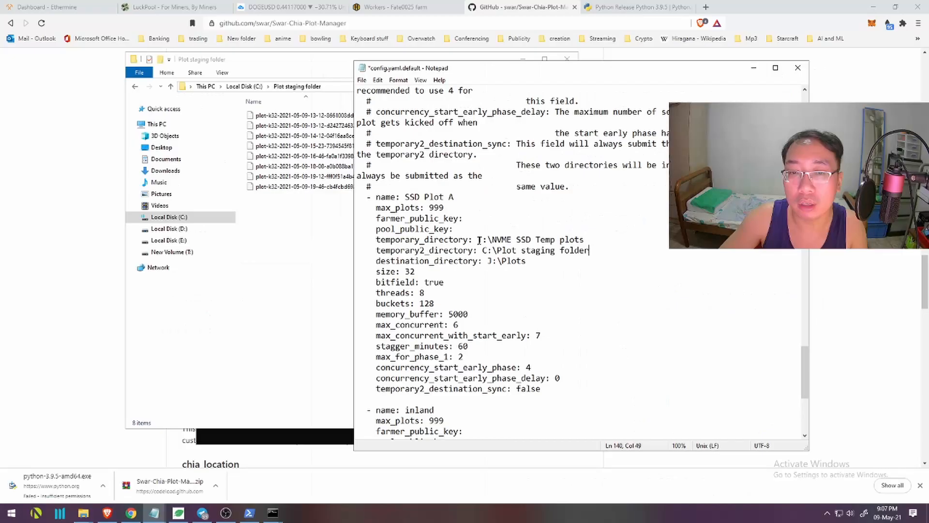
drag(479, 240, 589, 250)
click(588, 250)
click(522, 250)
click(595, 252)
click(544, 267)
drag(478, 240, 592, 240)
click(575, 253)
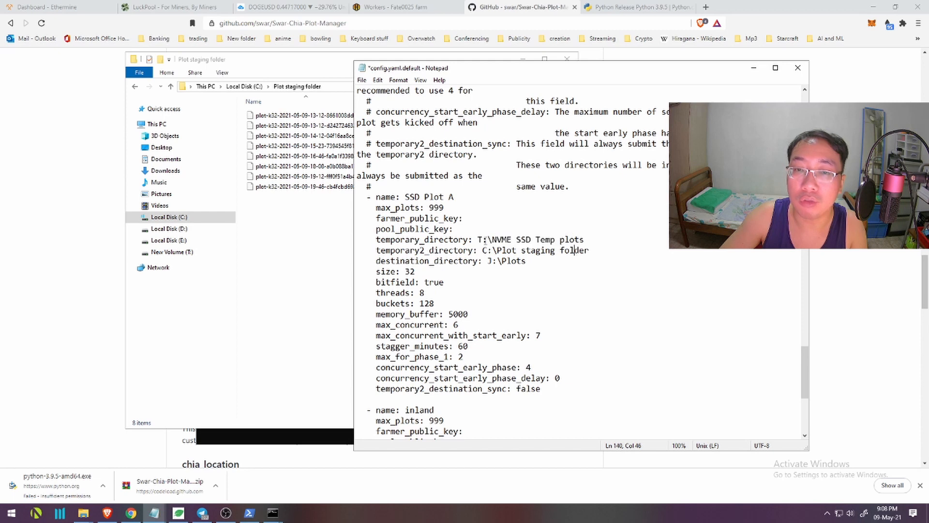
drag(478, 240, 589, 240)
click(523, 254)
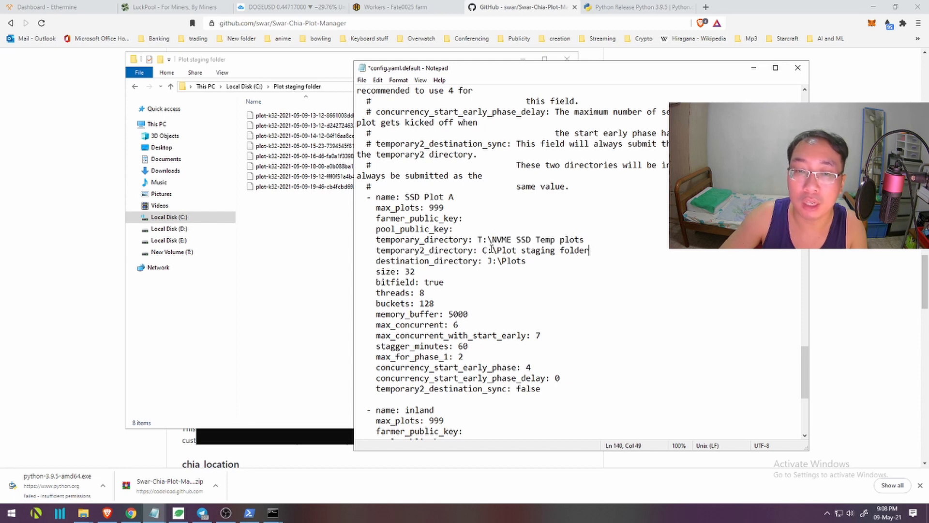
click(483, 251)
drag(478, 240, 589, 240)
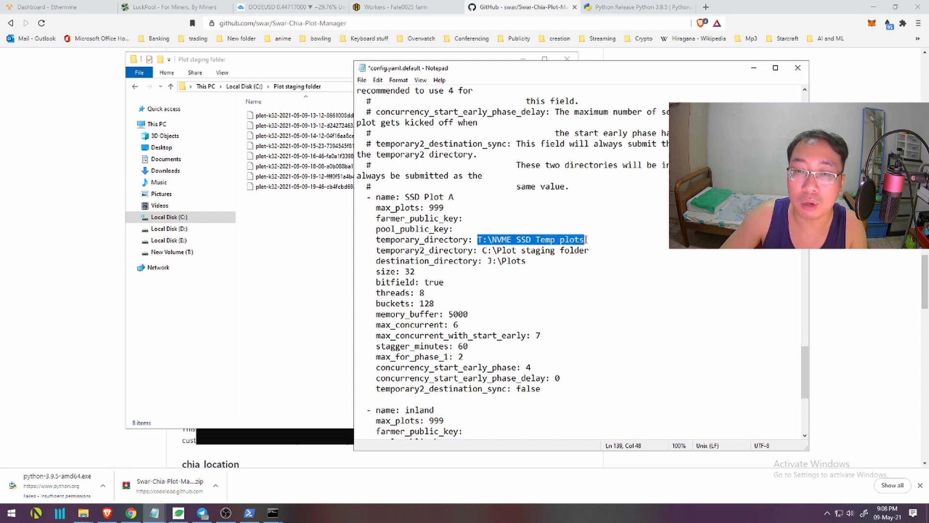
click(588, 241)
drag(482, 250, 594, 250)
click(478, 239)
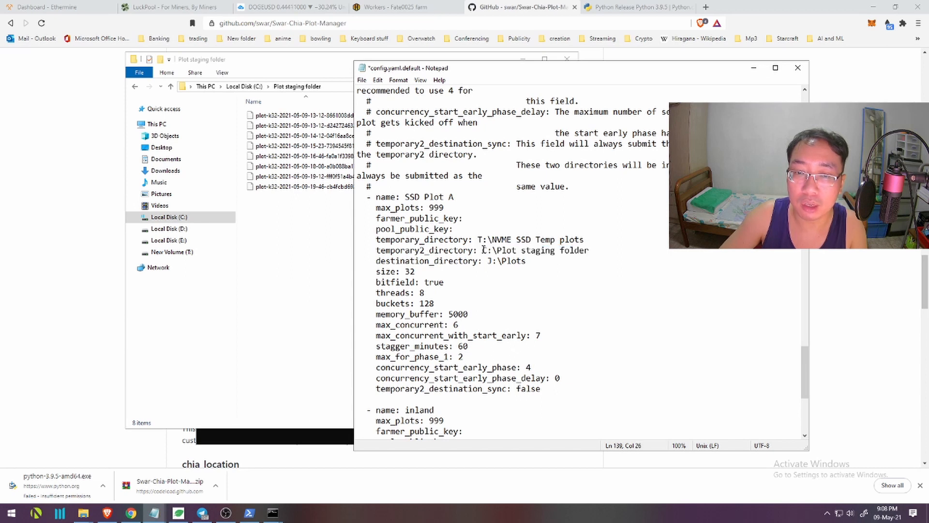
drag(484, 251, 593, 251)
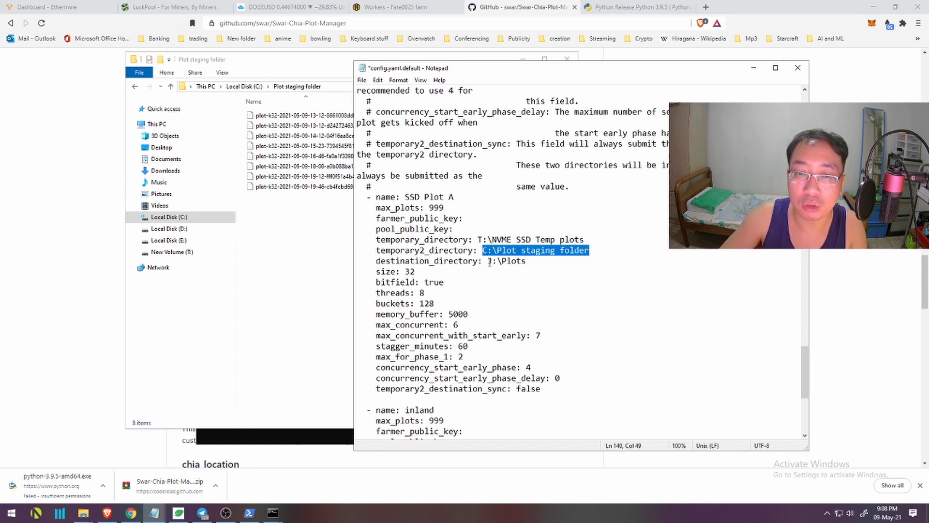
drag(487, 262, 529, 262)
click(415, 271)
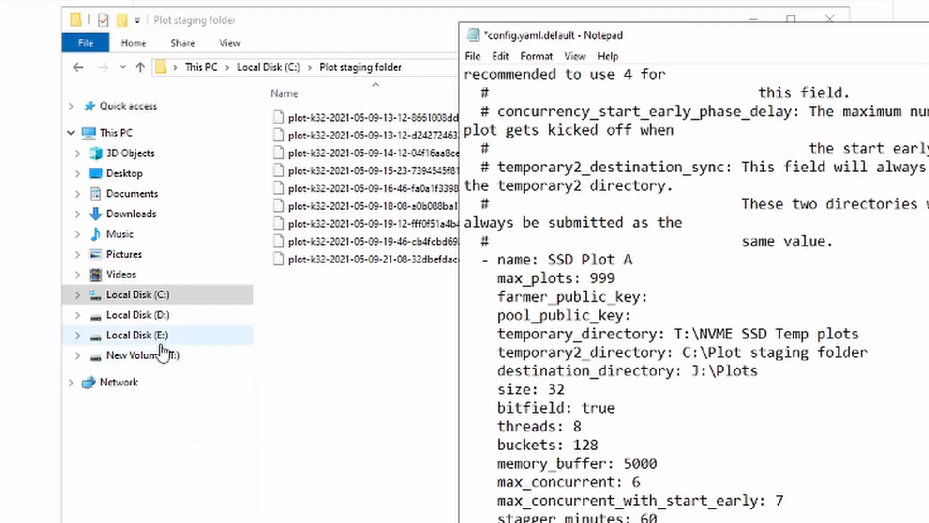
In File Explorer, open the Chia 8TB HDD Perm Plots folder on drive E: and copy its path
click(183, 242)
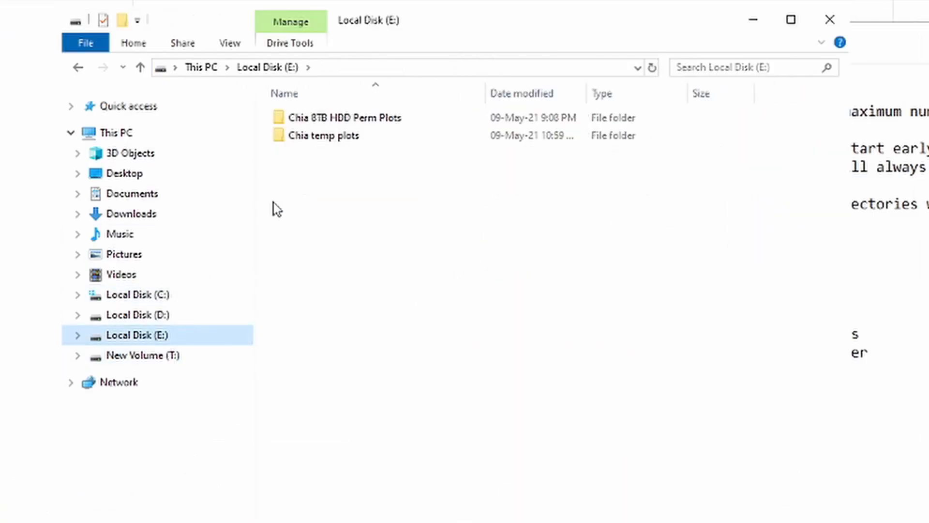
double_click(326, 118)
click(469, 66)
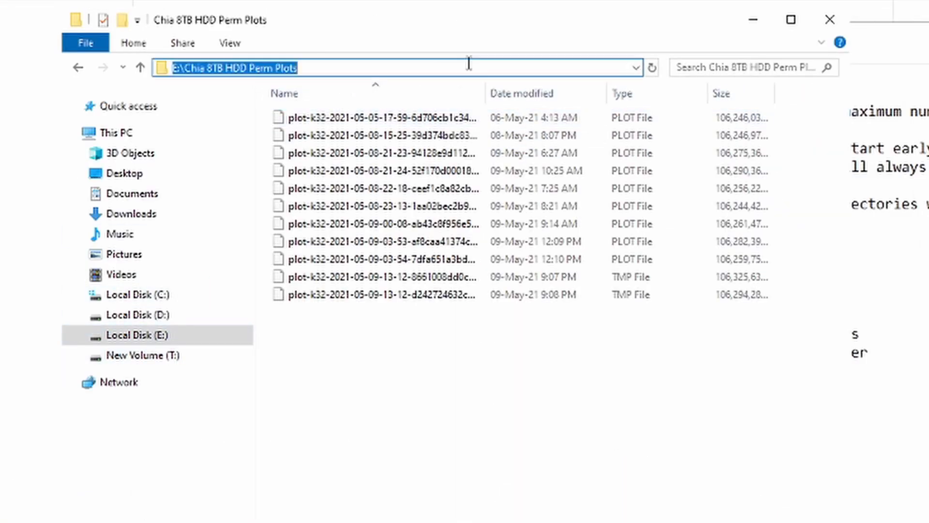
right_click(268, 68)
click(293, 119)
Back in Notepad, replace SSD Plot A's destination_directory value with E:\Chia 8TB HDD Perm Plots
click(883, 387)
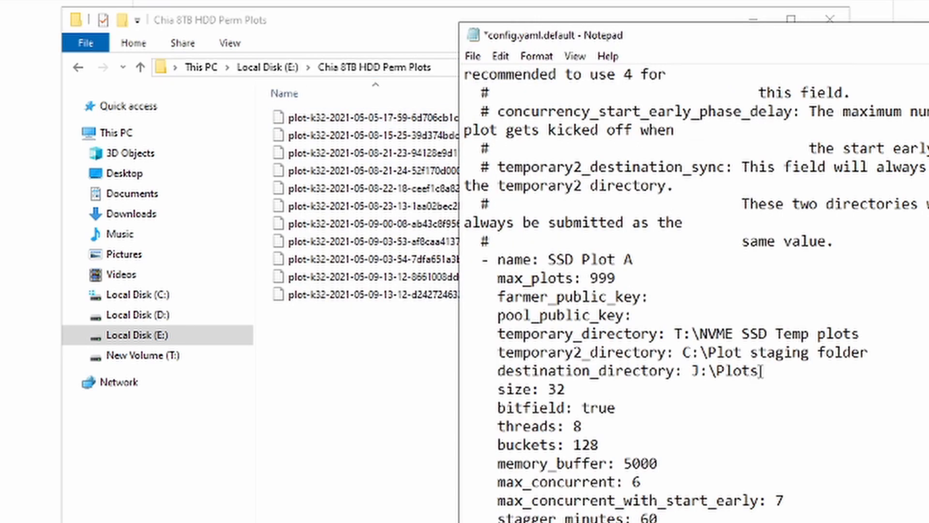
drag(757, 372, 692, 373)
key(ctrl+v)
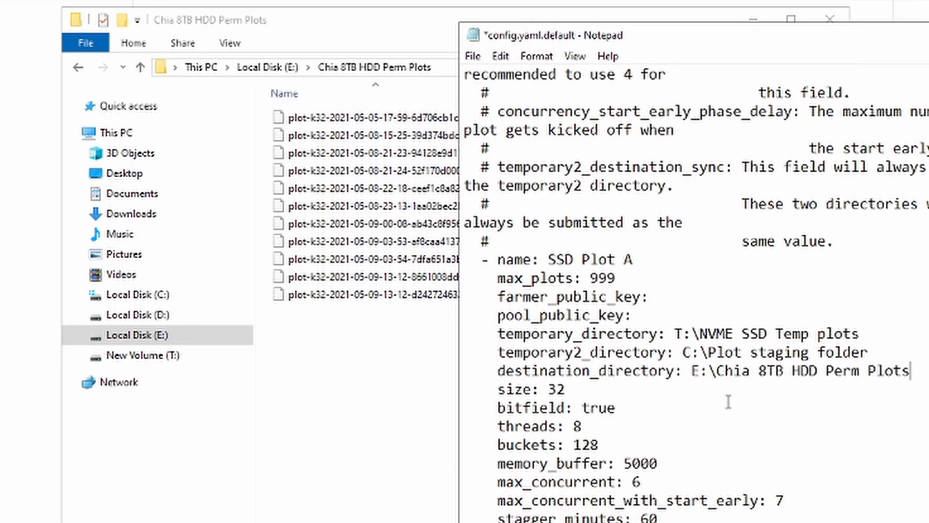
Trace the plot's path through SSD Plot A's temporary, temporary2 and destination directory values down to the size line
click(692, 371)
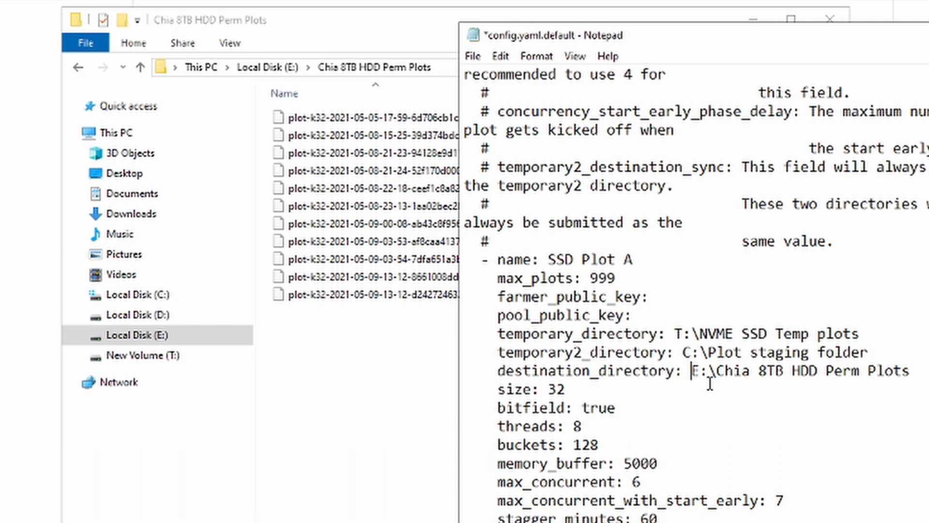
click(917, 371)
click(690, 353)
click(694, 374)
click(912, 371)
click(683, 353)
click(675, 334)
click(871, 352)
click(880, 353)
click(691, 353)
click(920, 372)
click(637, 390)
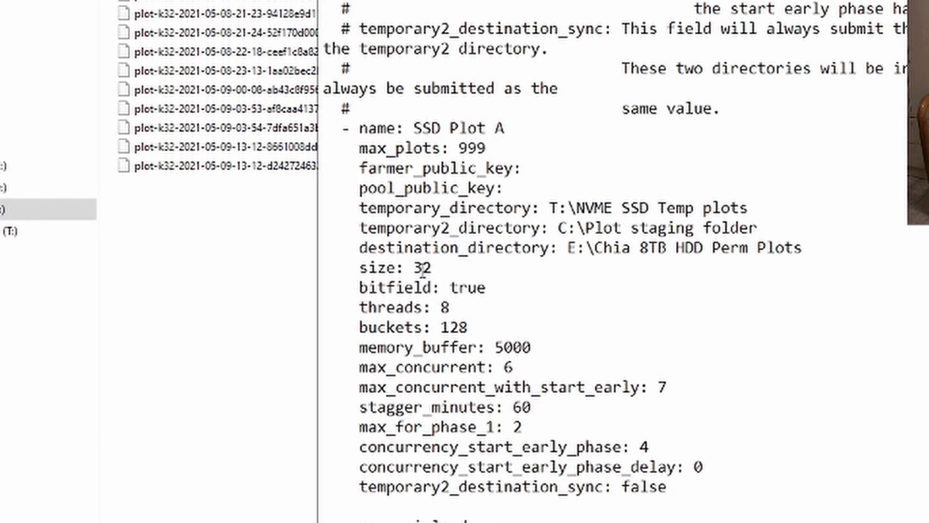
Set SSD Plot A's threads value to 2
click(502, 289)
click(490, 308)
scroll(522, 325, down, 1)
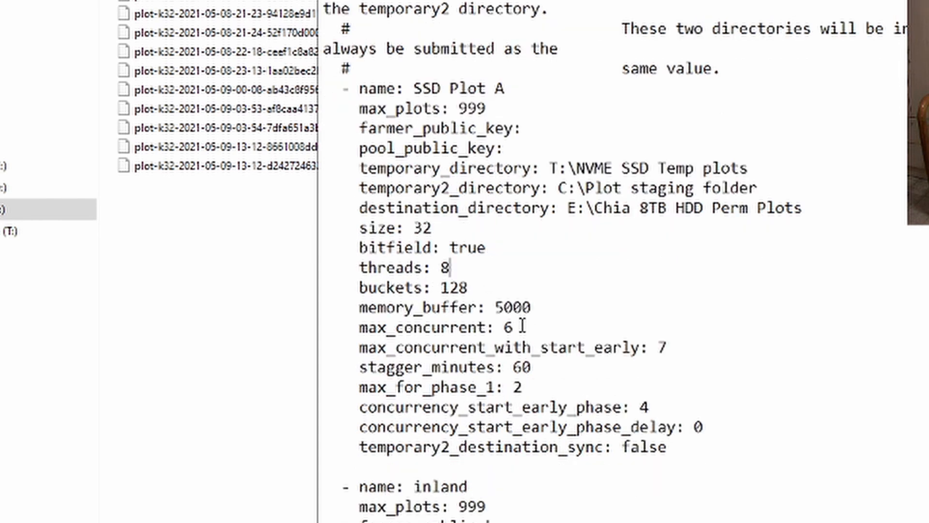
double_click(455, 265)
text(2)
click(530, 290)
Set SSD Plot A's memory_buffer value to 3500
scroll(556, 322, down, 1)
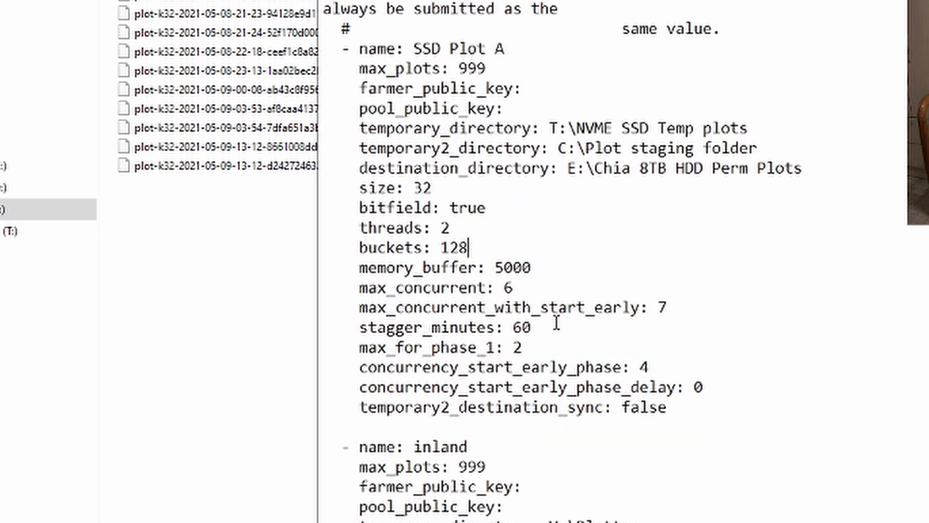
scroll(557, 322, down, 1)
double_click(510, 227)
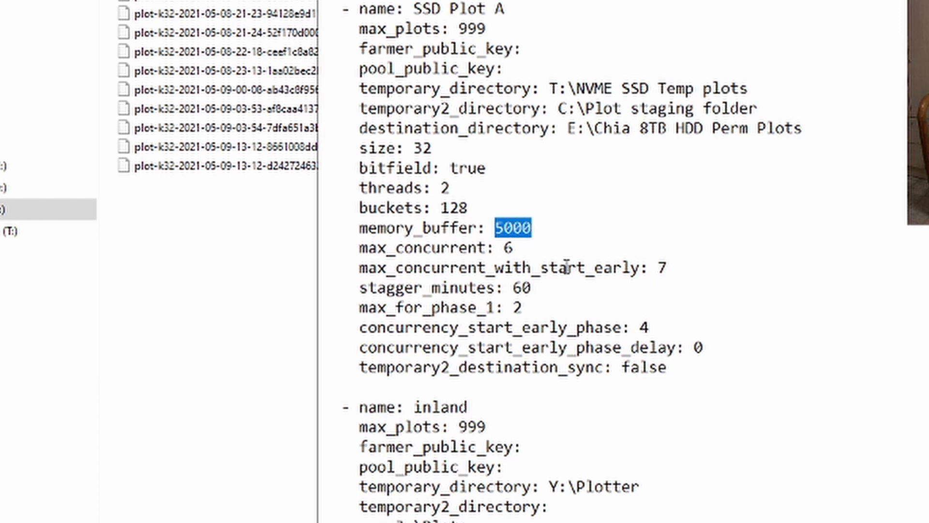
text(34)
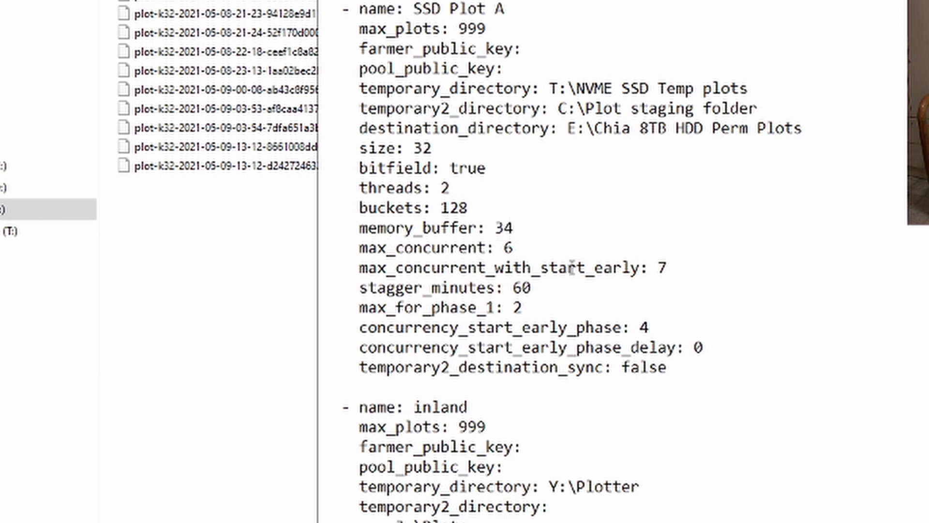
key(BackSpace)
text(500)
double_click(525, 231)
click(590, 243)
click(544, 232)
click(544, 249)
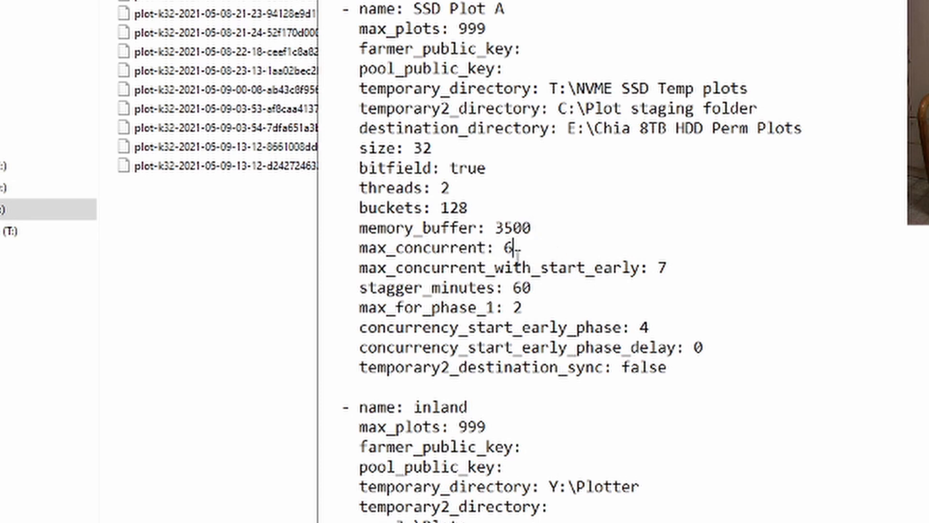
Switch to the Command Prompt window showing the running plots and open the Calculator app
double_click(508, 248)
key(alt+Tab)
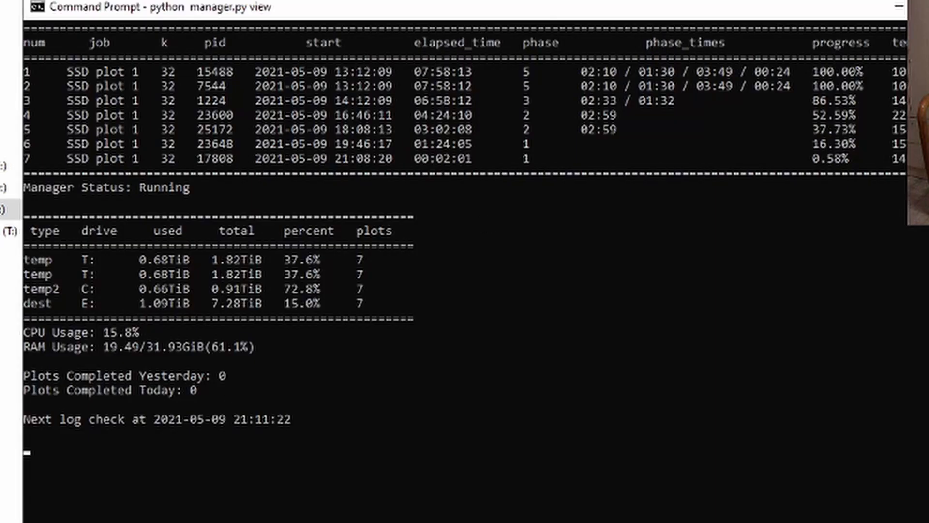
key(super)
text(calc)
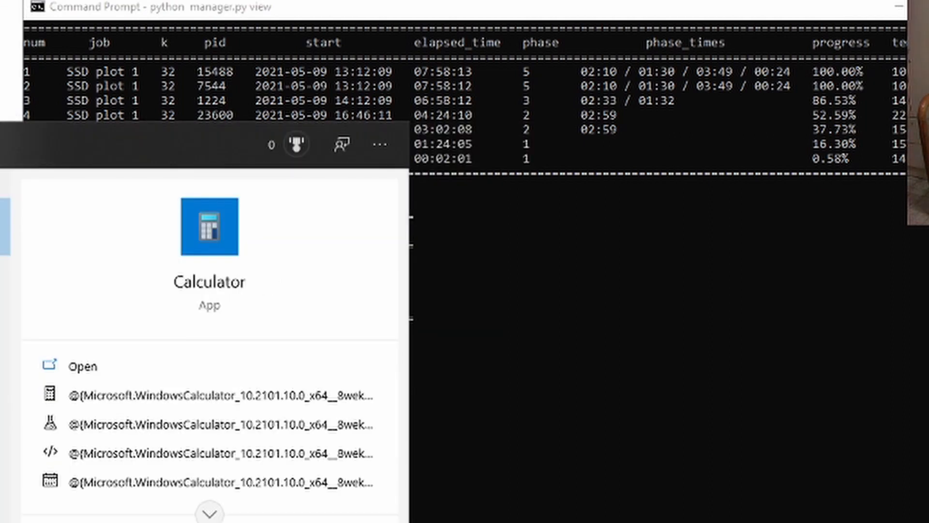
key(Return)
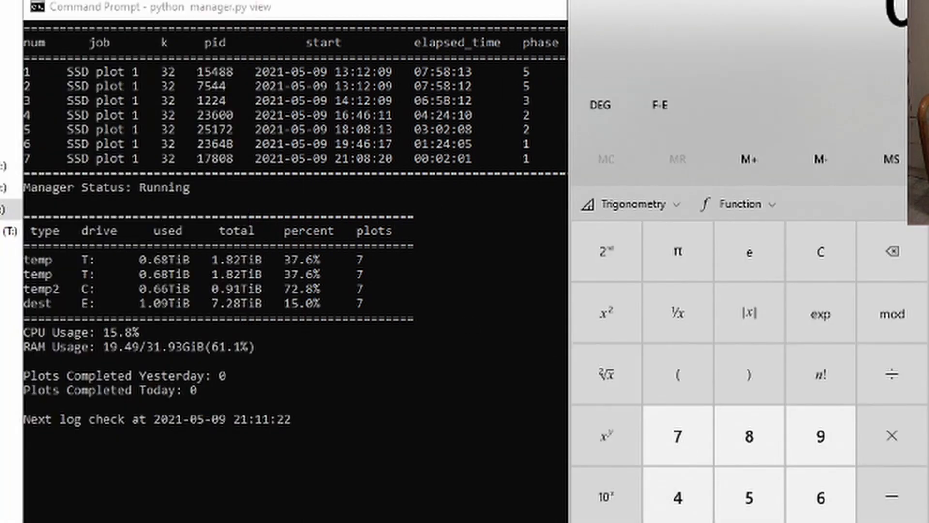
In Calculator, divide 1800 by 240 to work out how many plots fit on the temporary drive
click(483, 440)
click(525, 361)
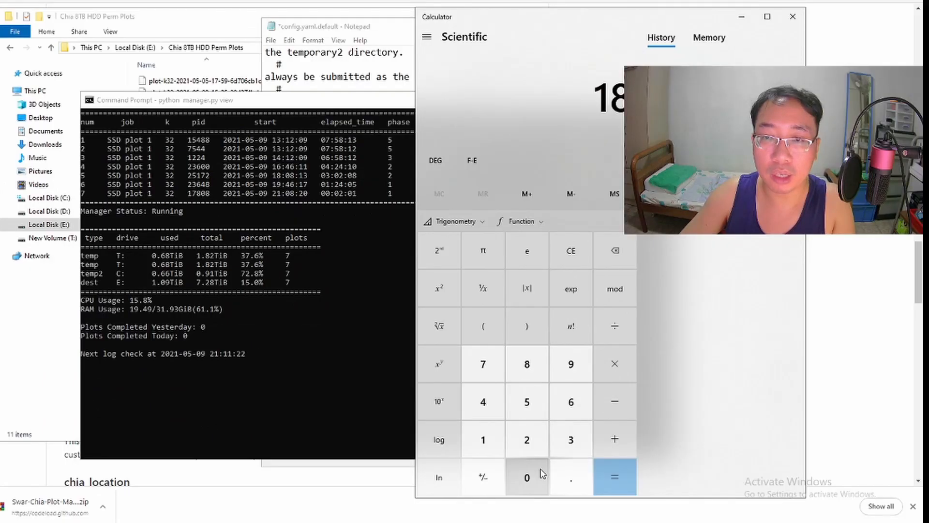
double_click(526, 476)
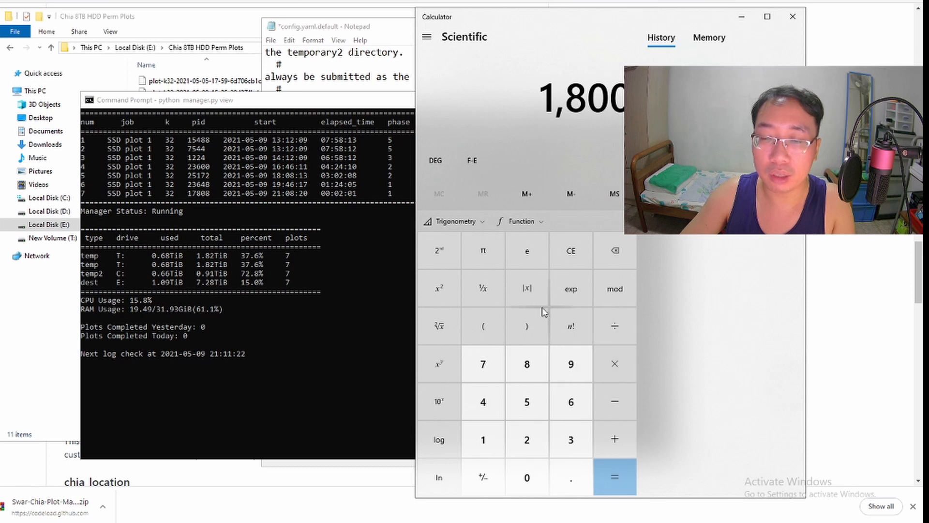
click(622, 357)
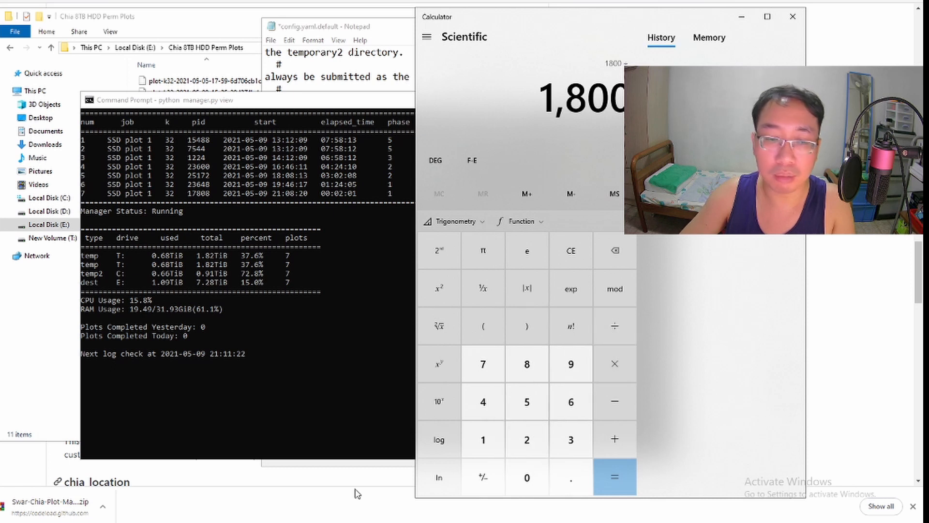
click(527, 439)
click(483, 401)
click(525, 477)
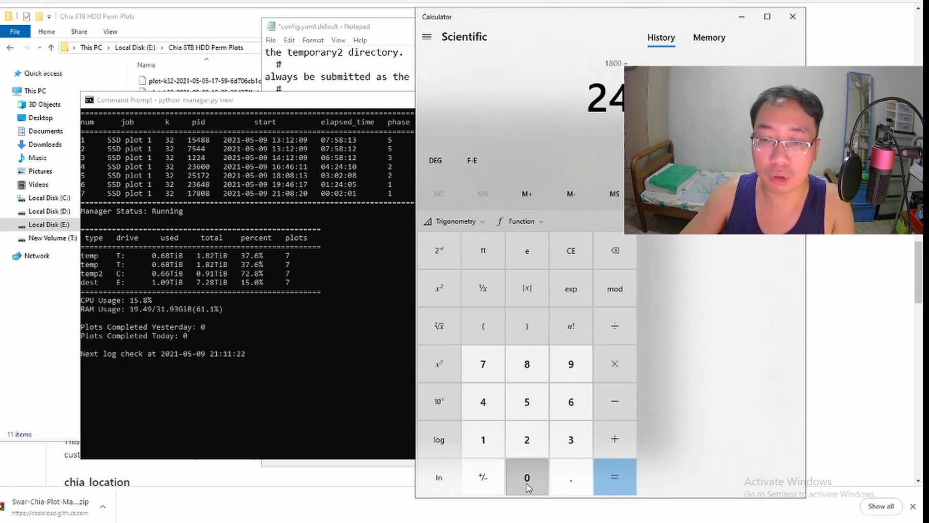
click(620, 477)
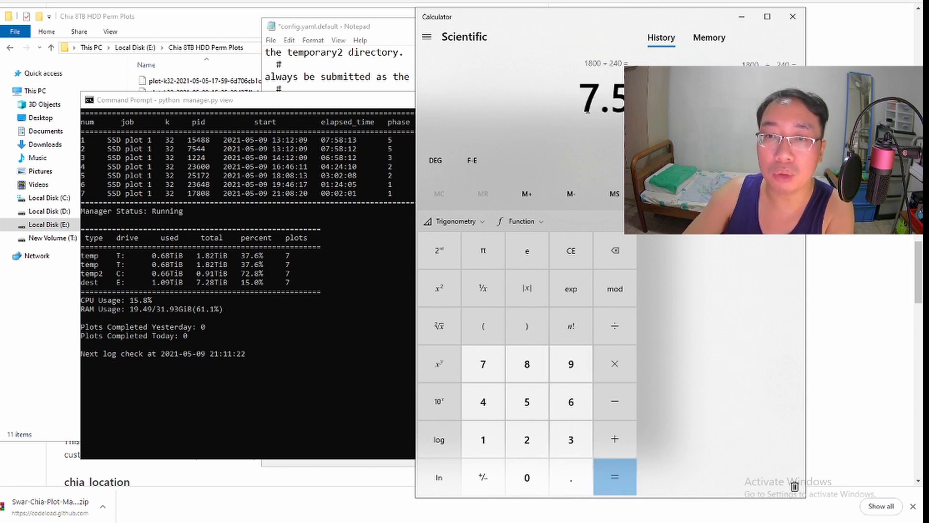
drag(588, 111, 630, 104)
click(606, 130)
click(620, 128)
click(621, 126)
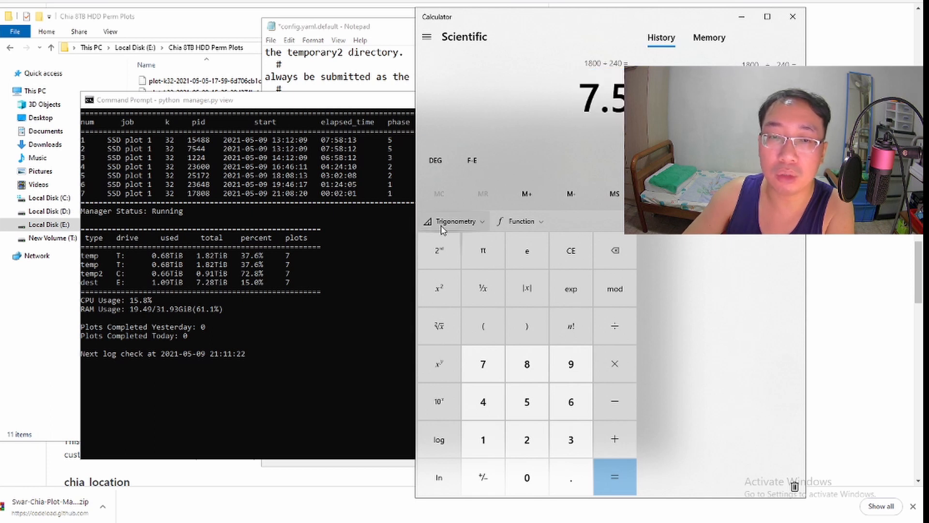
Bring the Command Prompt plot view forward, return to Notepad and examine SSD Plot A's max_concurrent and max_concurrent_with_start_early settings
click(385, 234)
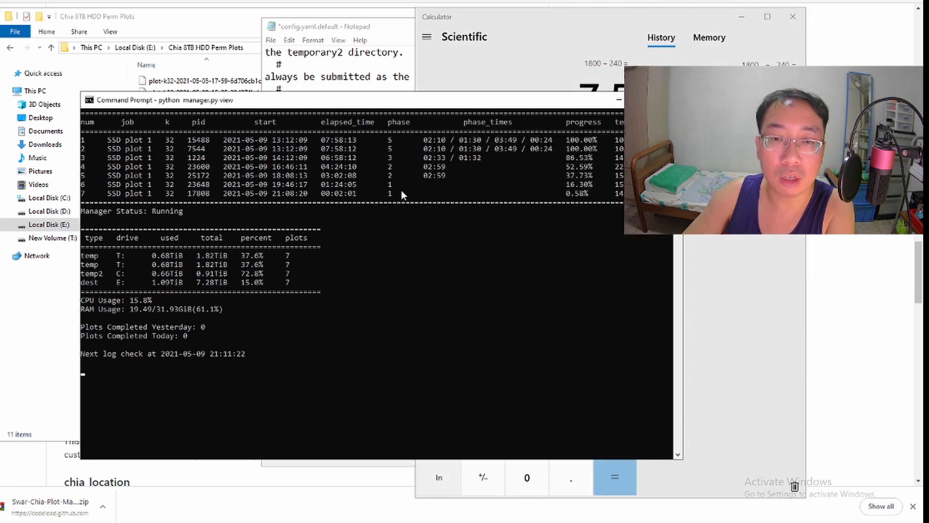
drag(408, 100, 382, 118)
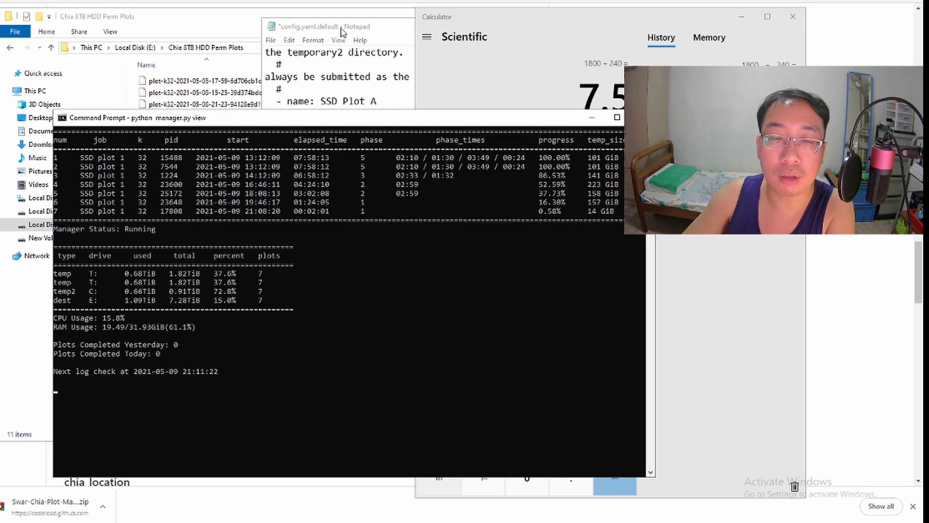
click(342, 32)
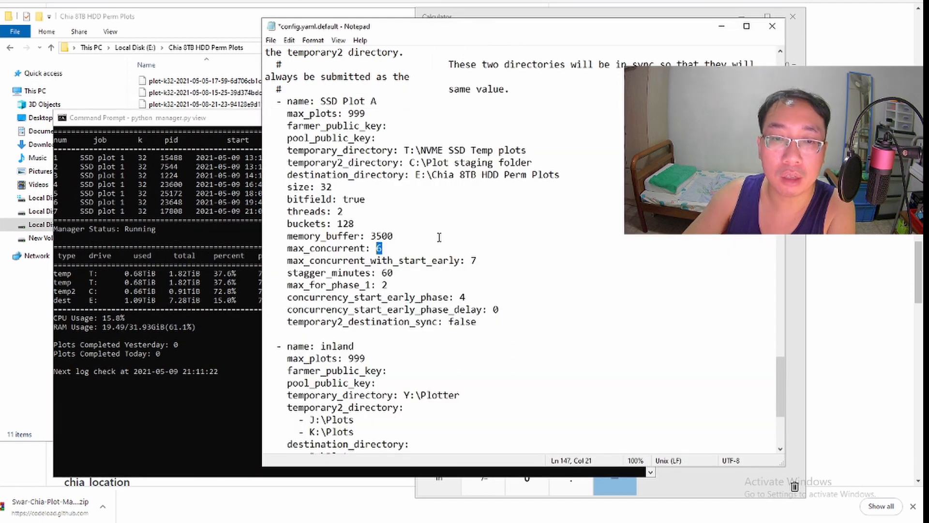
click(387, 248)
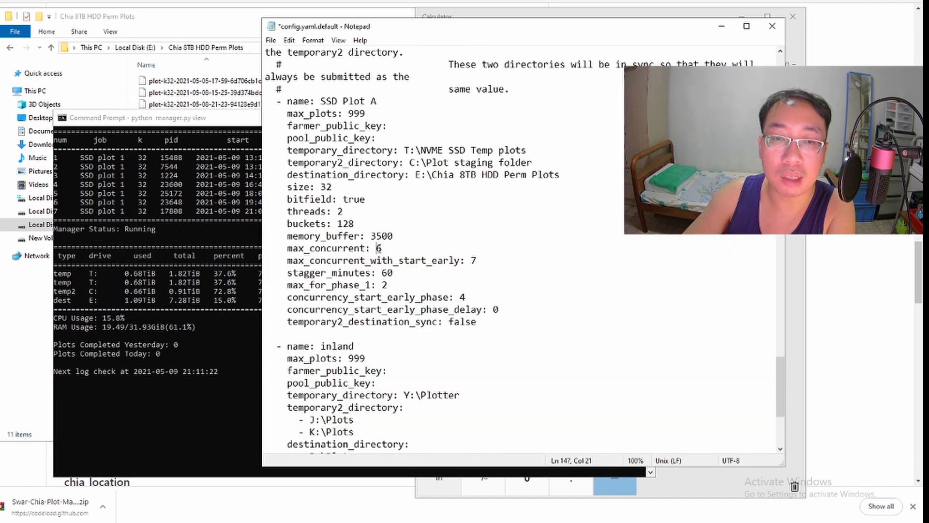
double_click(379, 248)
click(389, 247)
click(496, 261)
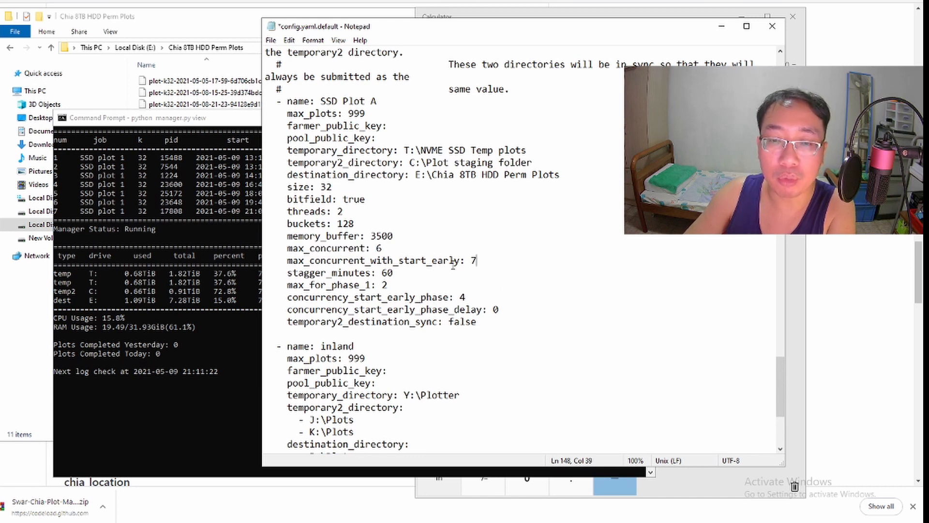
scroll(475, 261, down, 1)
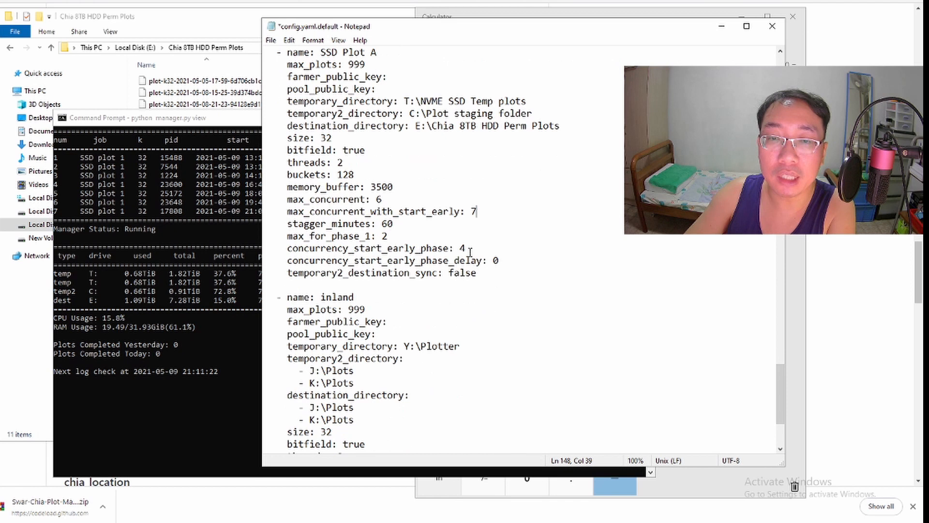
double_click(475, 211)
click(483, 215)
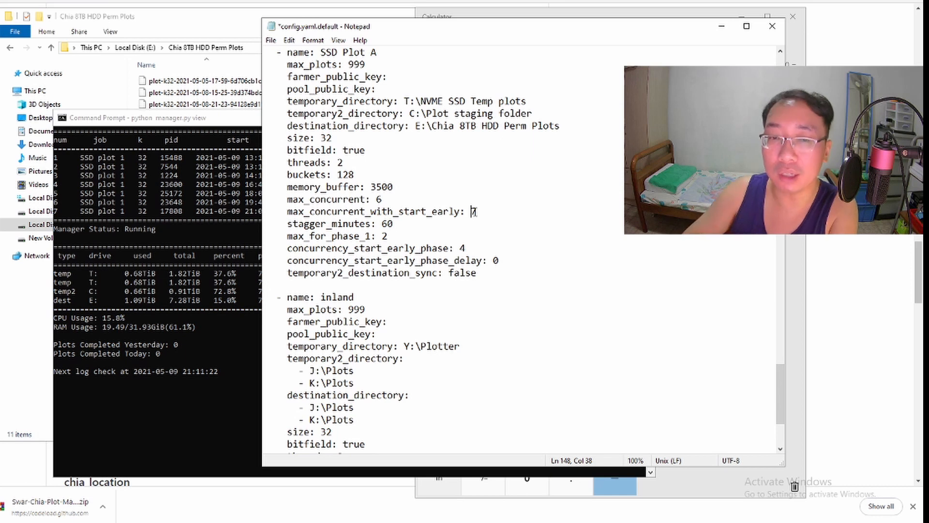
click(479, 211)
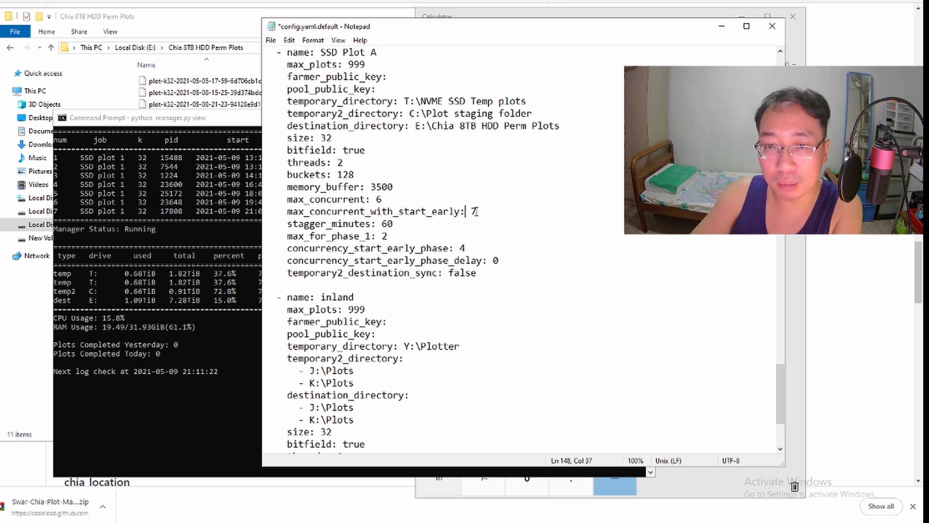
Examine SSD Plot A's max_concurrent_with_start_early, stagger_minutes, max_for_phase_1 and concurrency_start_early_phase_delay settings
drag(477, 211, 473, 216)
click(458, 224)
click(453, 234)
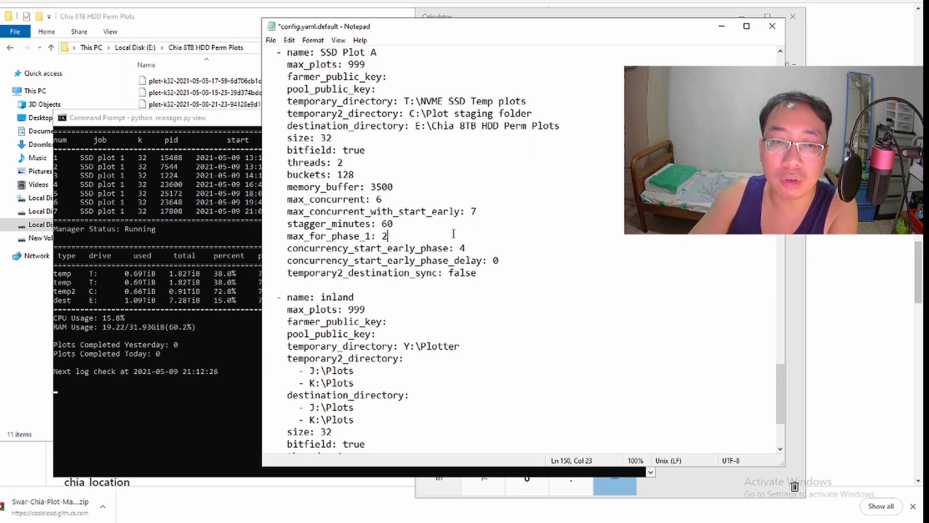
click(445, 220)
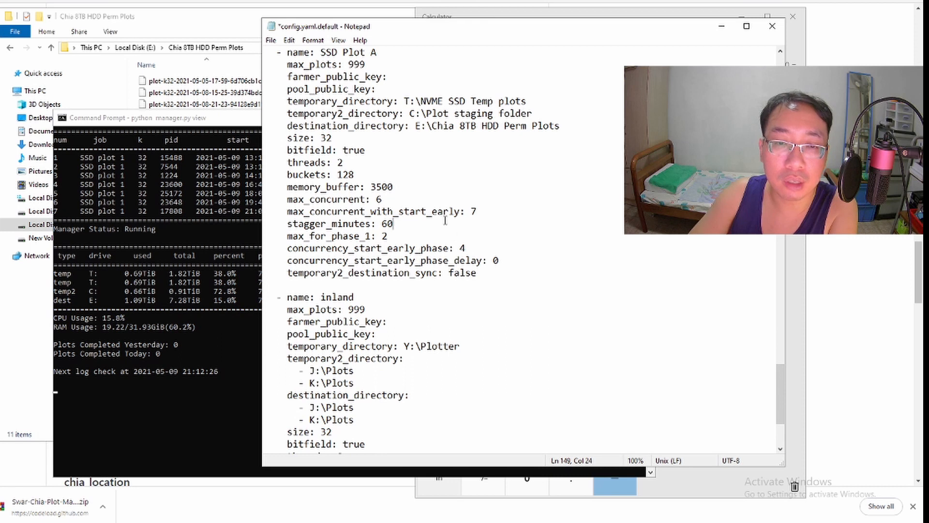
double_click(387, 224)
click(401, 235)
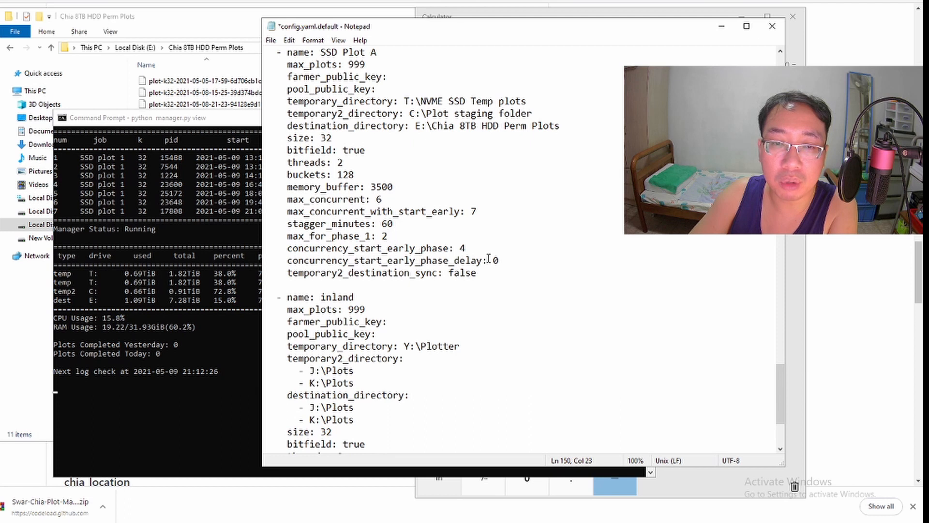
click(506, 260)
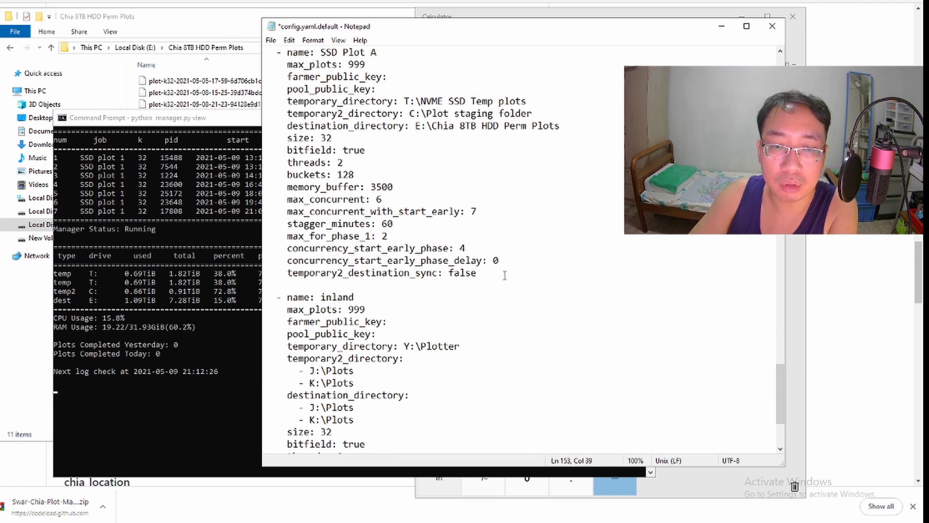
Look over SSD Plot A's remaining settings through temporary2_destination_sync and the inland job that follows it
scroll(504, 275, down, 4)
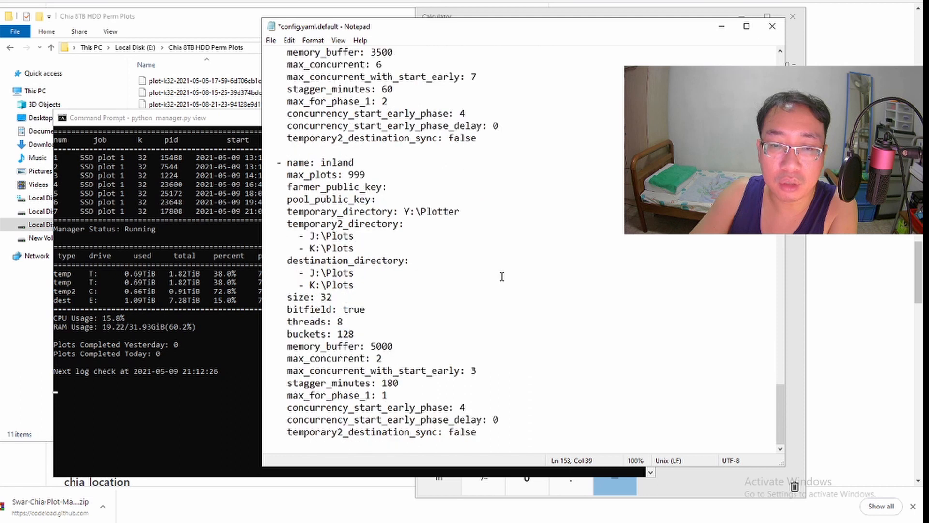
scroll(502, 277, up, 7)
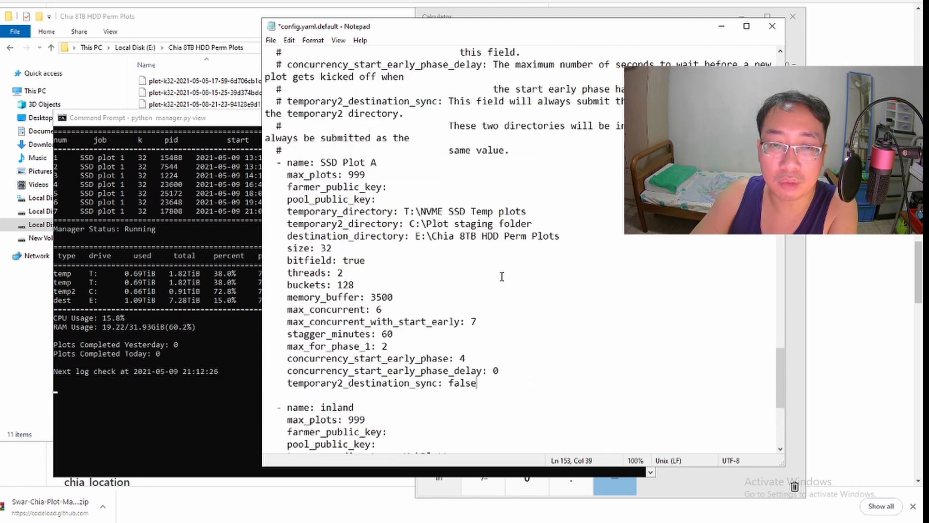
scroll(502, 276, down, 3)
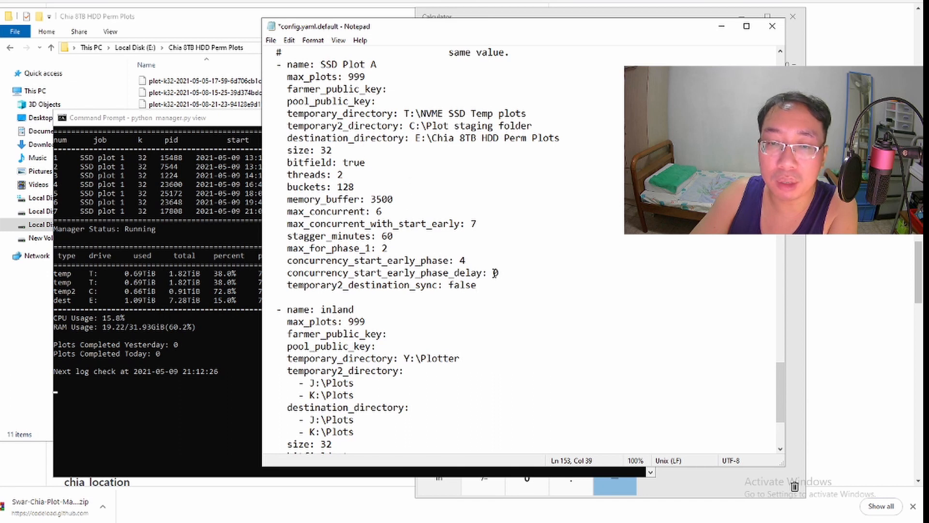
key(Down)
scroll(511, 279, up, 1)
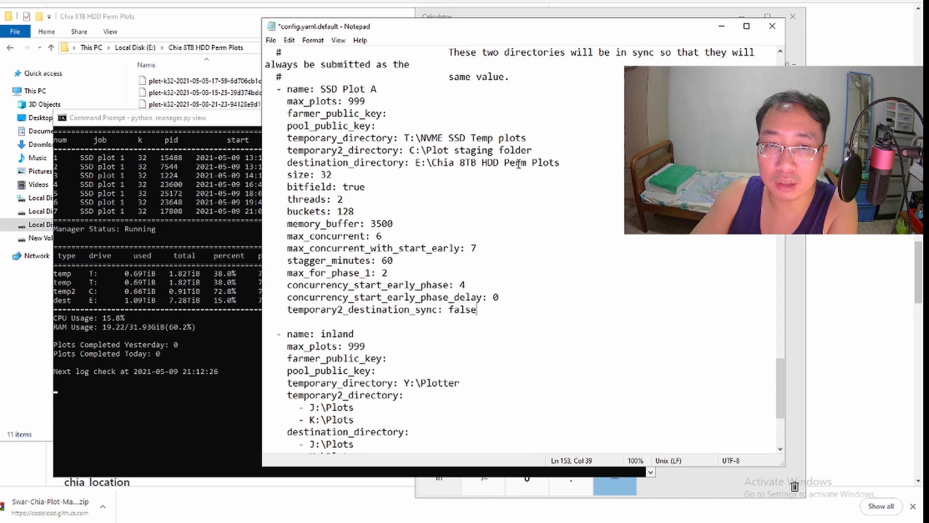
scroll(491, 167, up, 1)
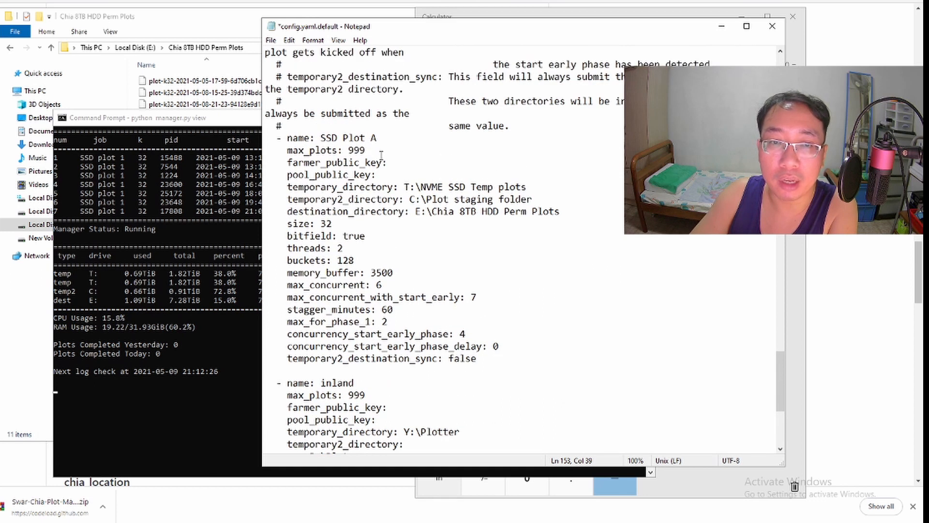
Review the config file back to the chia_location entry at its beginning and return to the SSD Plot A job
scroll(388, 165, up, 15)
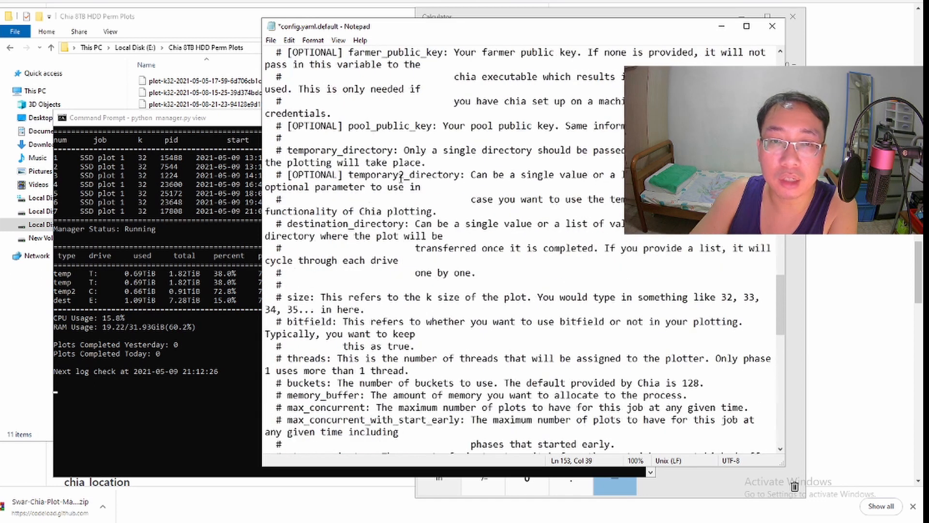
scroll(402, 178, up, 13)
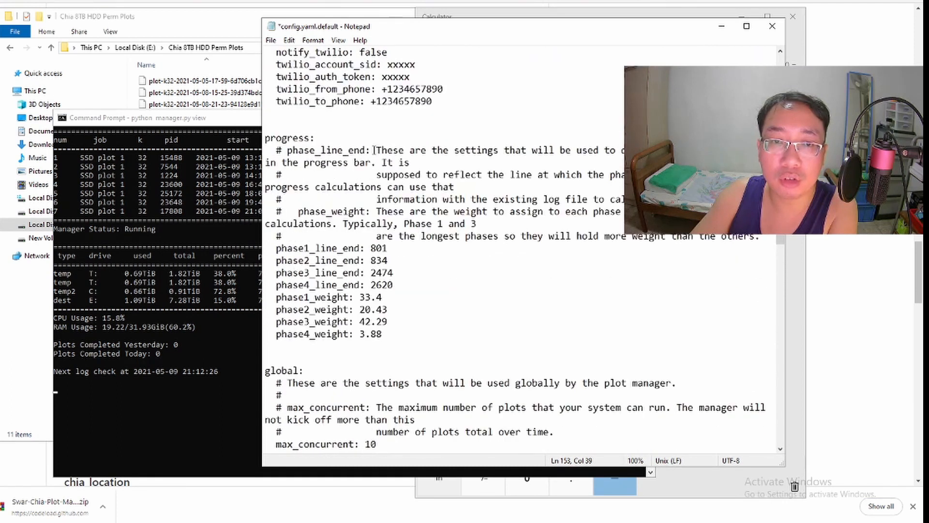
scroll(385, 162, up, 12)
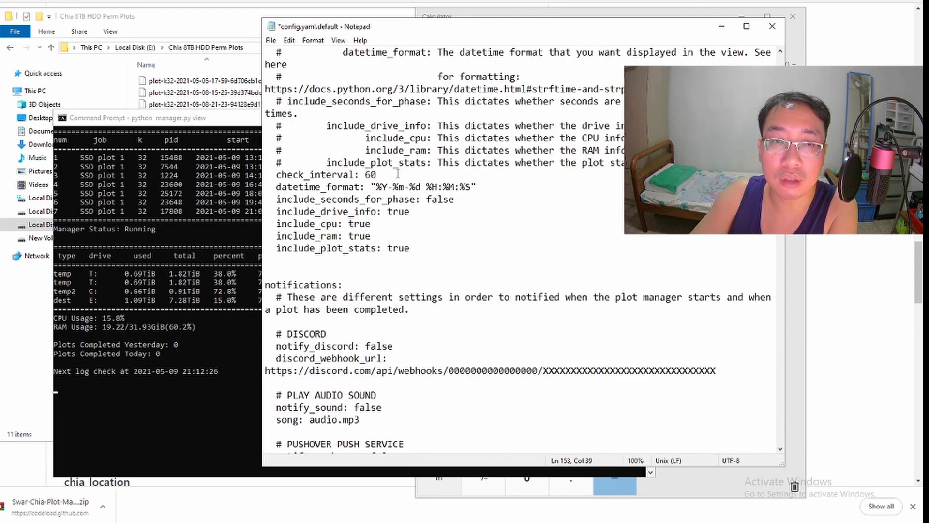
scroll(518, 255, up, 7)
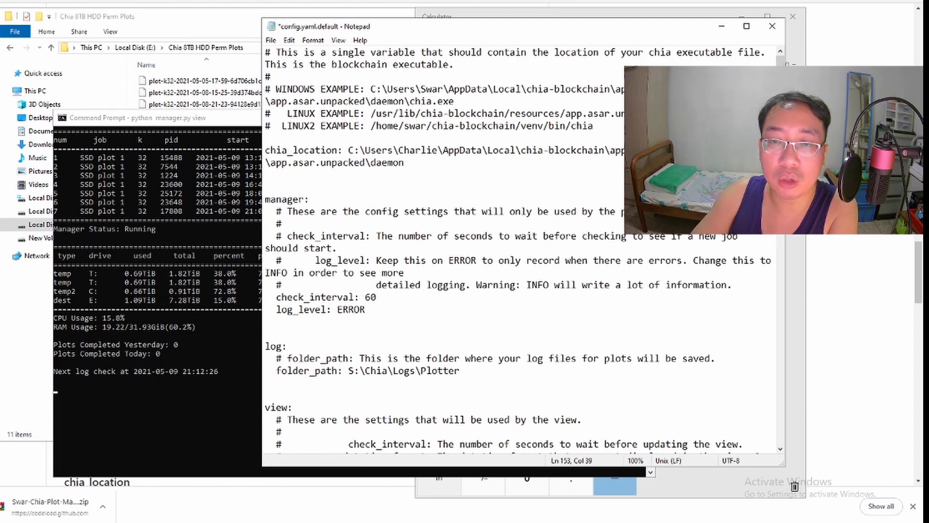
scroll(758, 370, down, 20)
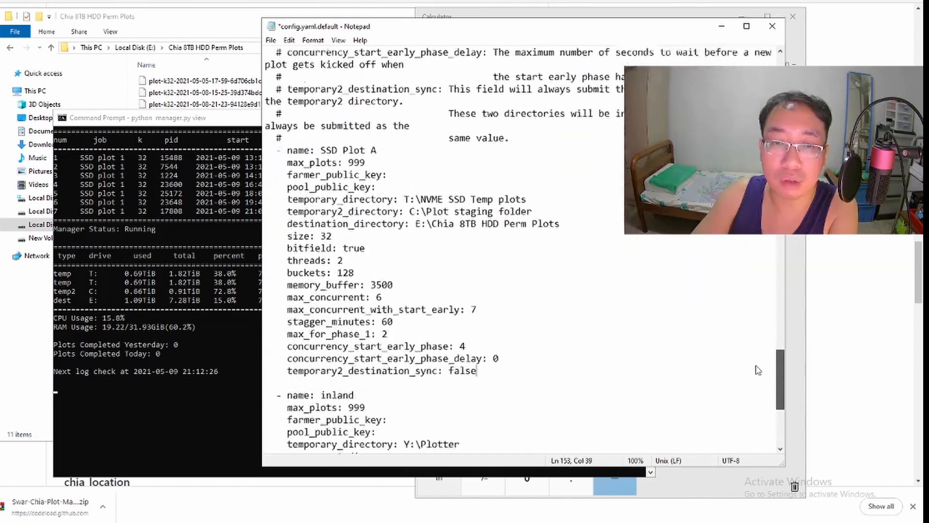
scroll(757, 371, down, 6)
scroll(463, 212, up, 3)
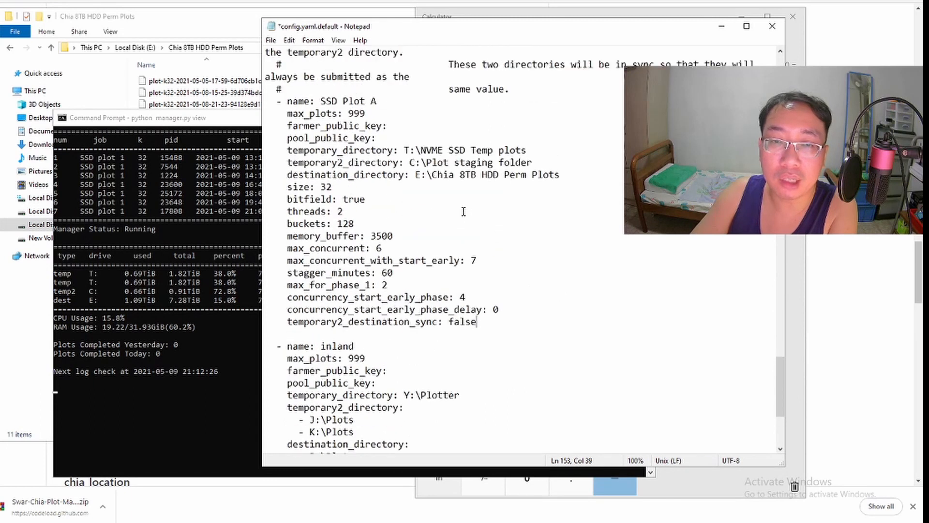
scroll(463, 211, up, 2)
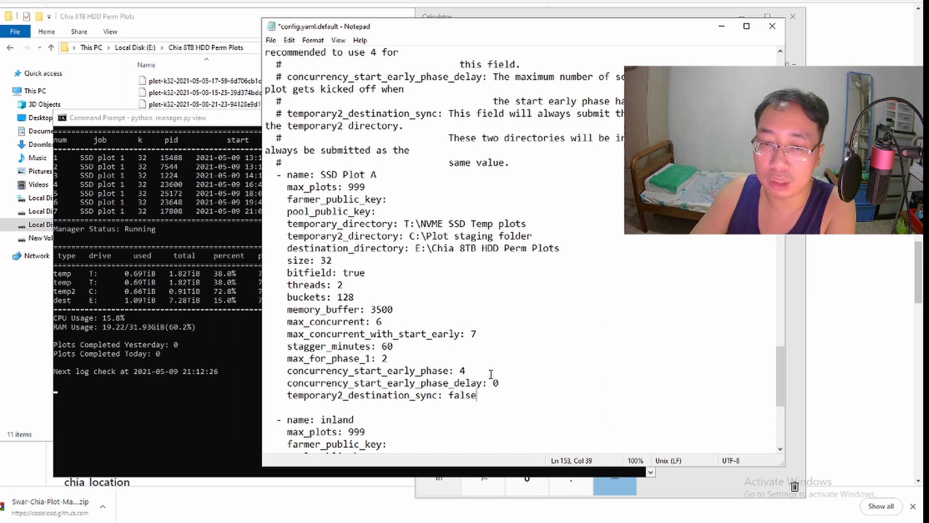
Examine the complete SSD Plot A block from its name to temporary2_destination_sync, followed by the inland job's settings
scroll(489, 371, down, 4)
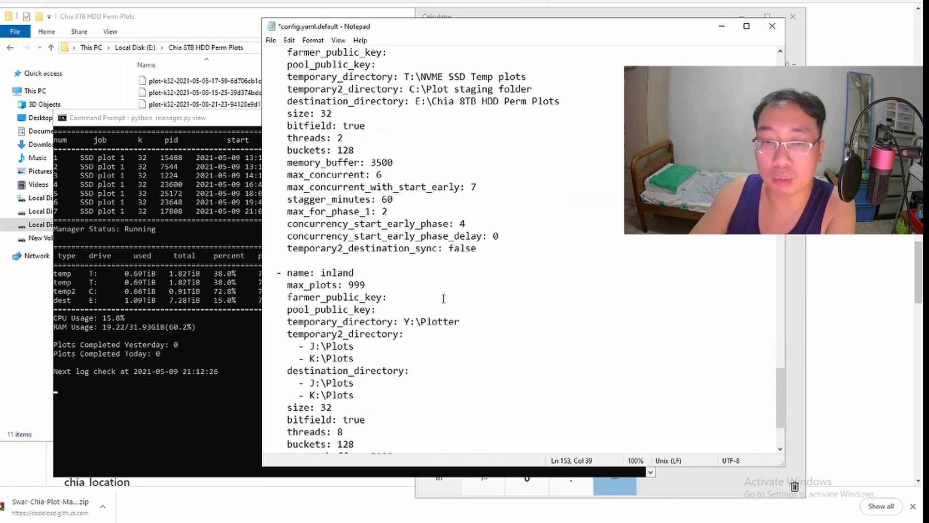
scroll(444, 298, down, 3)
scroll(443, 299, up, 6)
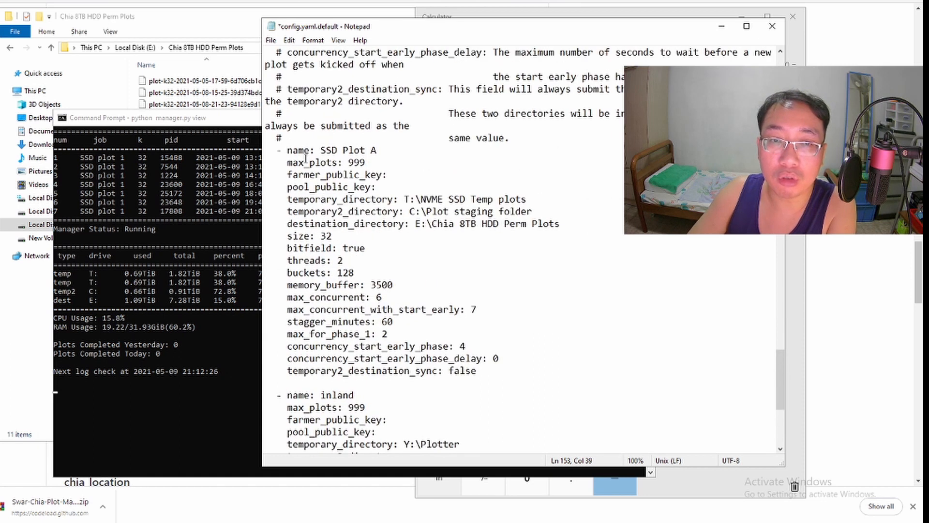
drag(288, 150, 507, 365)
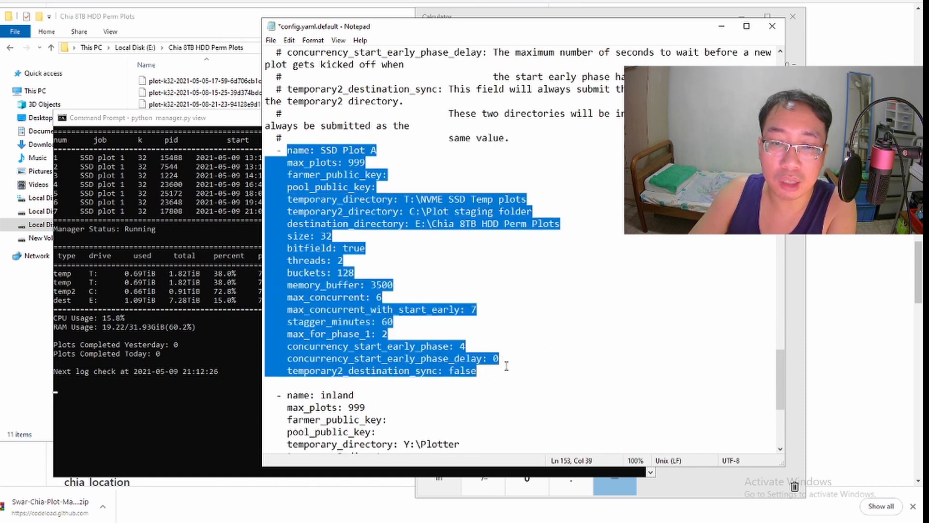
scroll(537, 378, down, 3)
scroll(537, 378, down, 3)
click(529, 408)
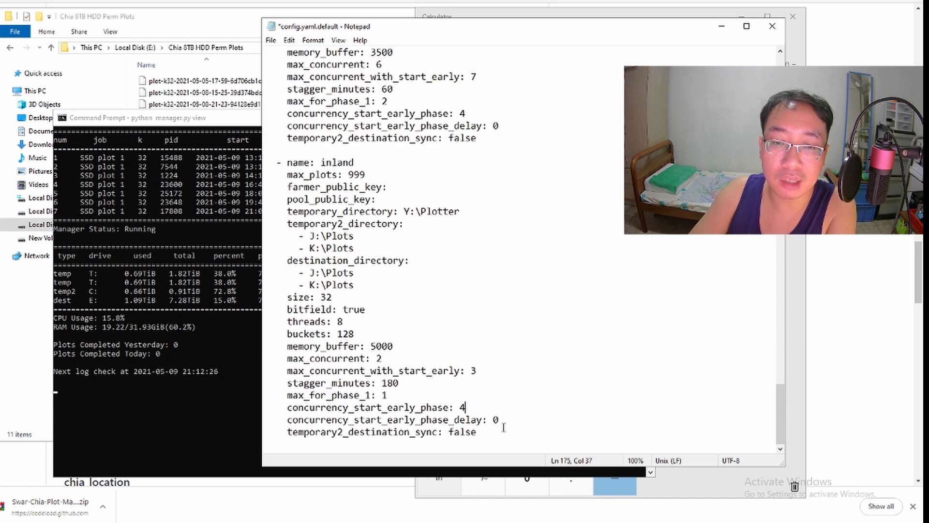
Examine how the inland job lists several folders under temporary2_directory and destination_directory
click(364, 274)
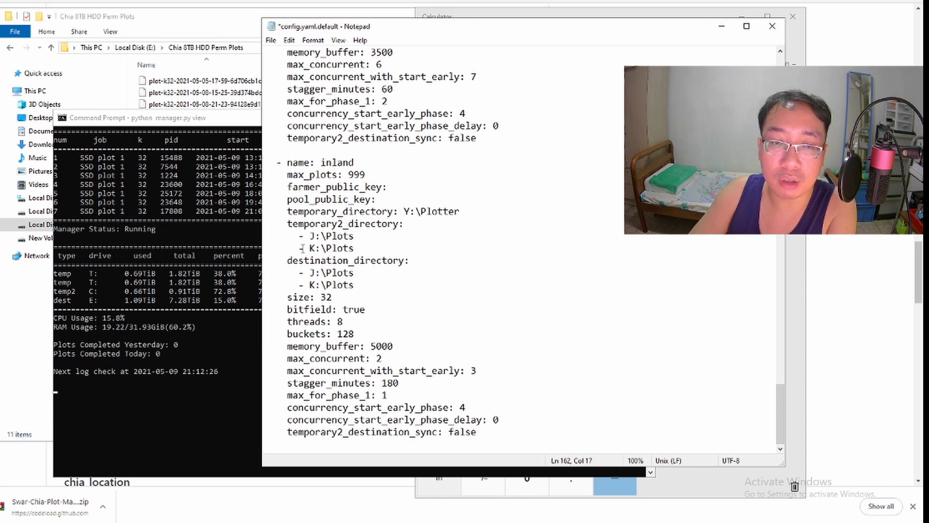
drag(303, 249, 353, 248)
click(365, 252)
click(367, 241)
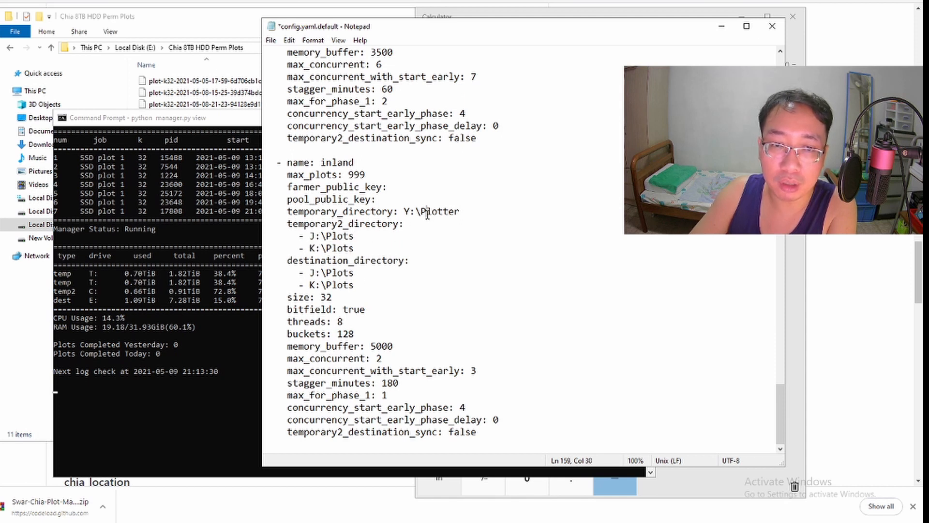
click(400, 235)
click(395, 248)
click(387, 272)
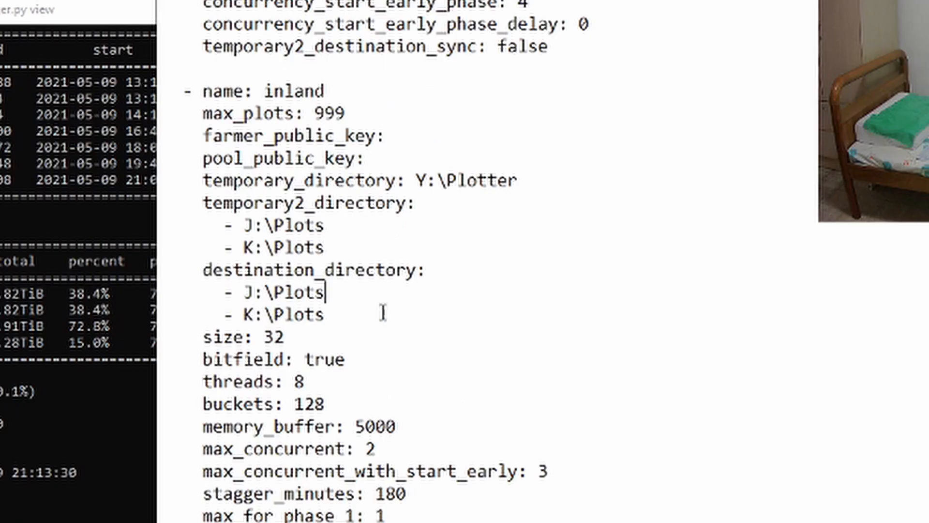
click(382, 314)
click(370, 292)
click(469, 199)
Compare the inland job's single temporary_directory path with its J:\Plots and K:\Plots temporary2_directory entries
click(522, 185)
drag(421, 181, 528, 181)
click(522, 210)
drag(332, 224, 241, 225)
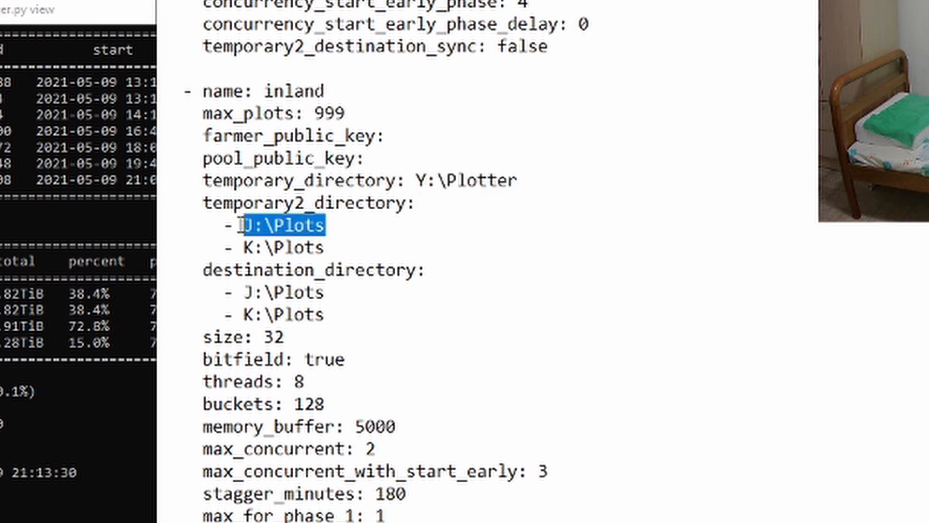
click(412, 251)
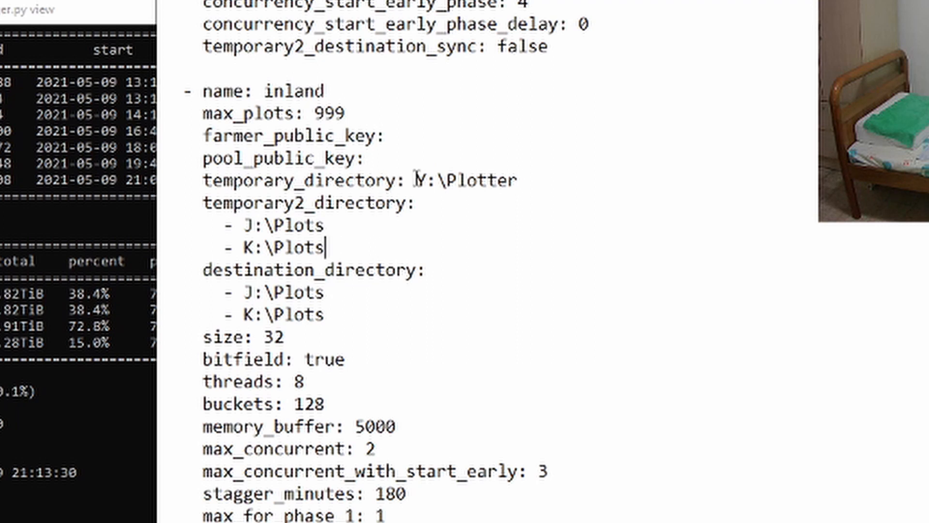
drag(417, 180, 518, 177)
click(340, 223)
drag(324, 225, 245, 226)
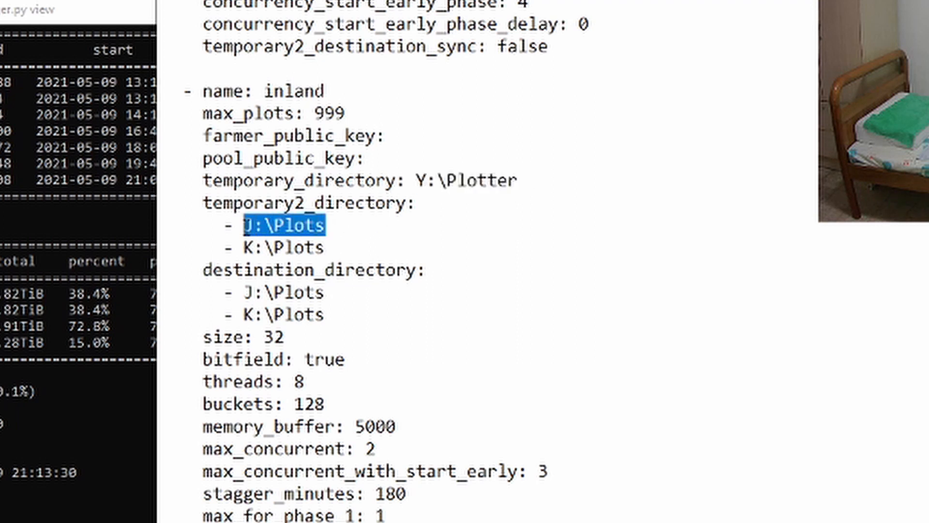
click(345, 250)
drag(334, 226, 244, 225)
click(348, 248)
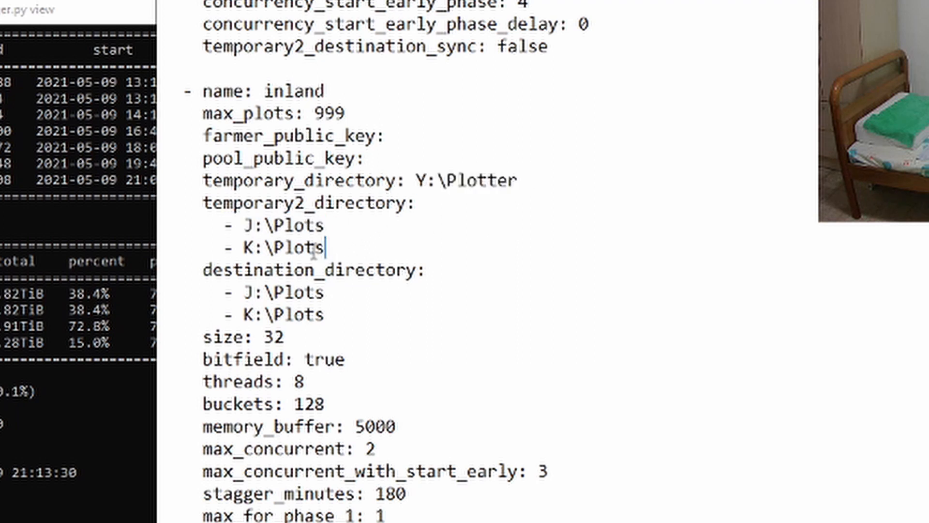
drag(325, 249, 223, 247)
click(387, 254)
Examine the inland job's J:\Plots and K:\Plots destination_directory entries against its temporary2_directory list
drag(329, 293, 243, 293)
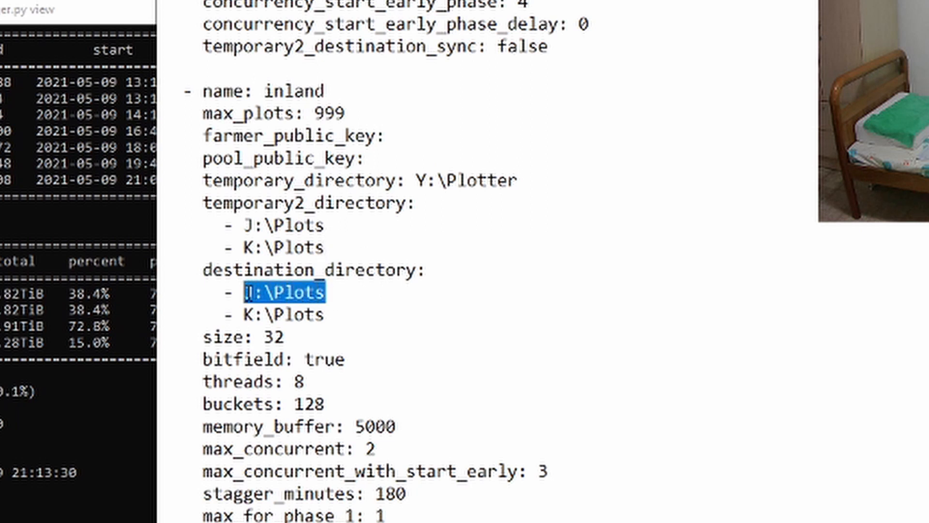
click(350, 312)
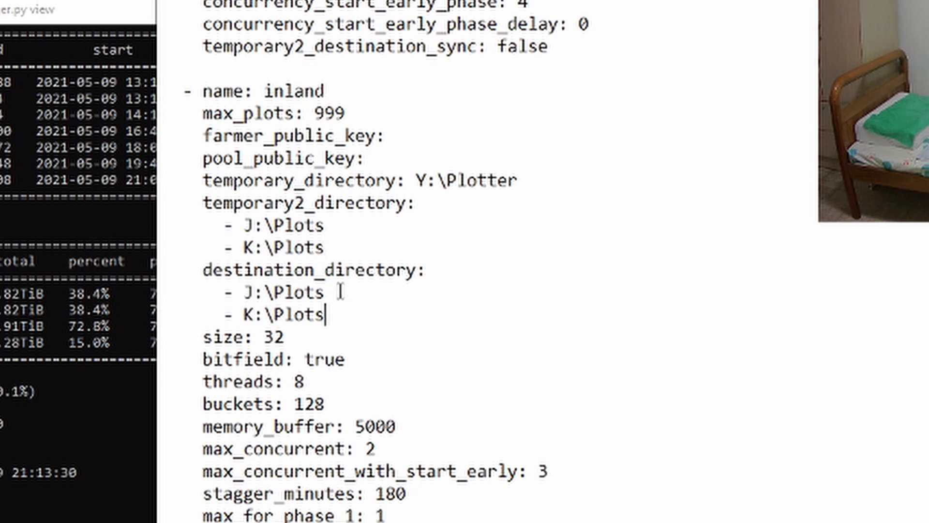
drag(325, 292, 246, 292)
click(360, 318)
drag(325, 315, 244, 314)
click(332, 316)
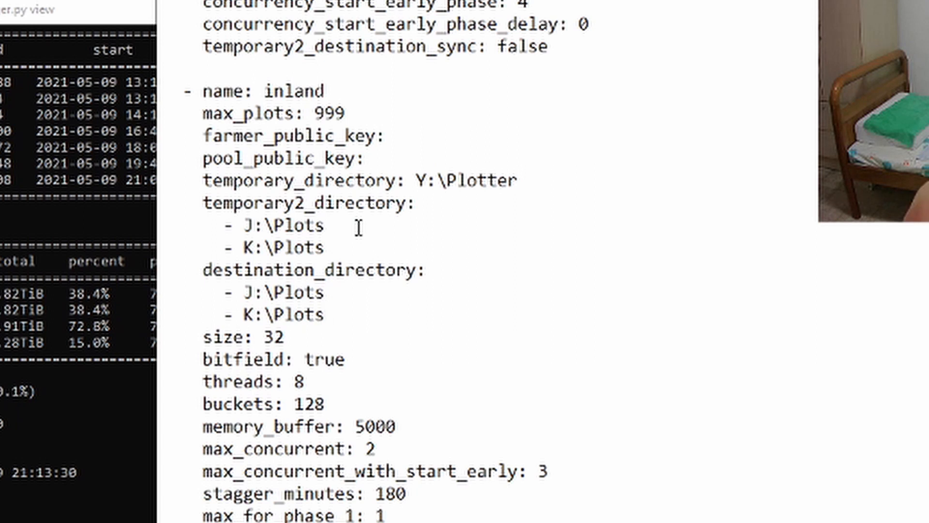
click(360, 248)
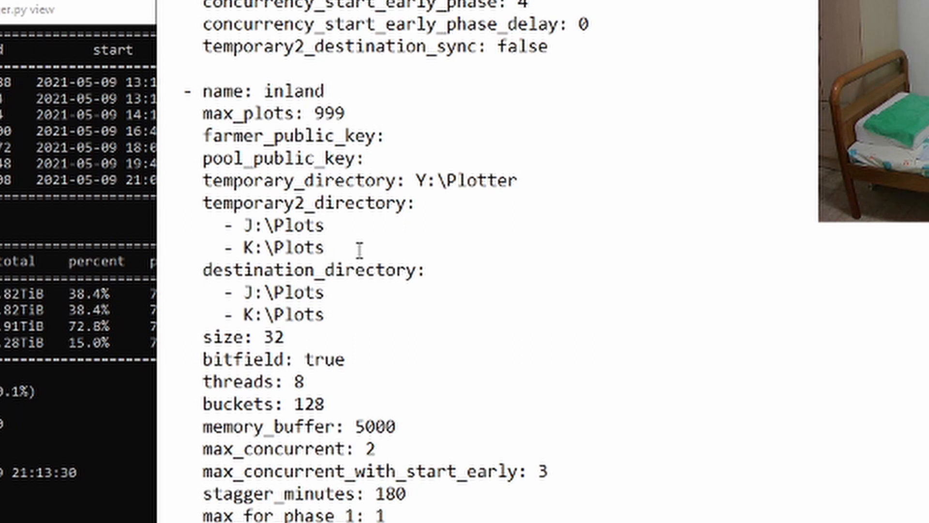
click(368, 321)
click(370, 293)
click(375, 315)
click(357, 248)
click(366, 316)
click(345, 292)
click(348, 313)
click(353, 313)
click(355, 293)
click(357, 315)
Compare the whole inland job block with the whole SSD Plot A job block
drag(290, 522, 174, 92)
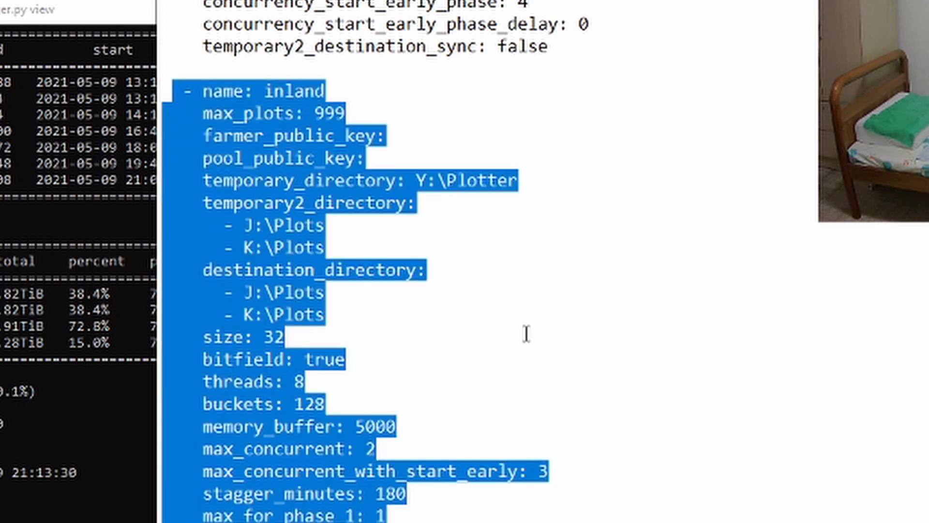
click(526, 333)
scroll(527, 334, up, 5)
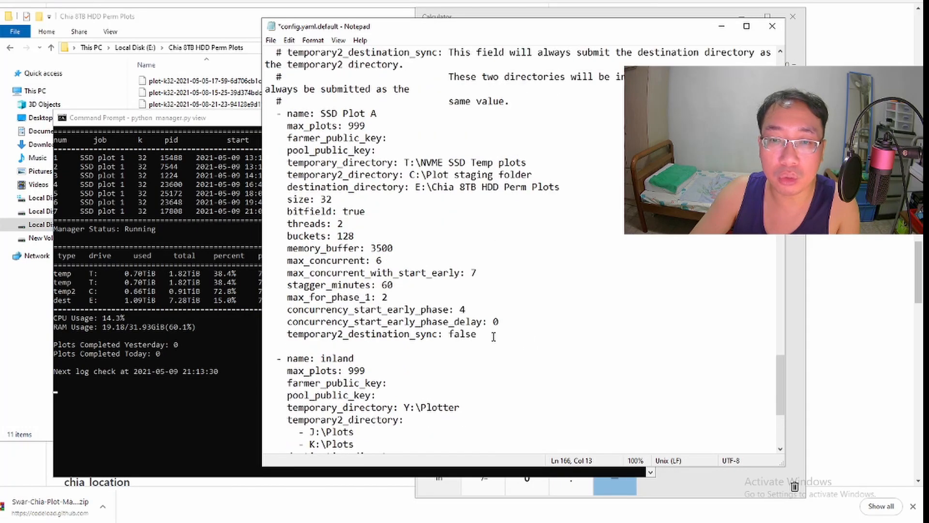
drag(493, 336, 278, 113)
scroll(307, 271, down, 3)
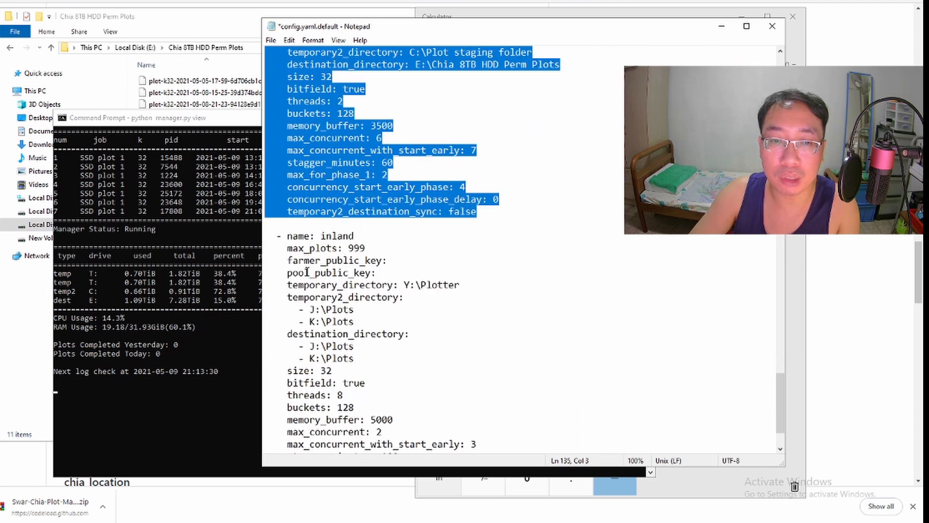
scroll(379, 280, up, 3)
click(483, 323)
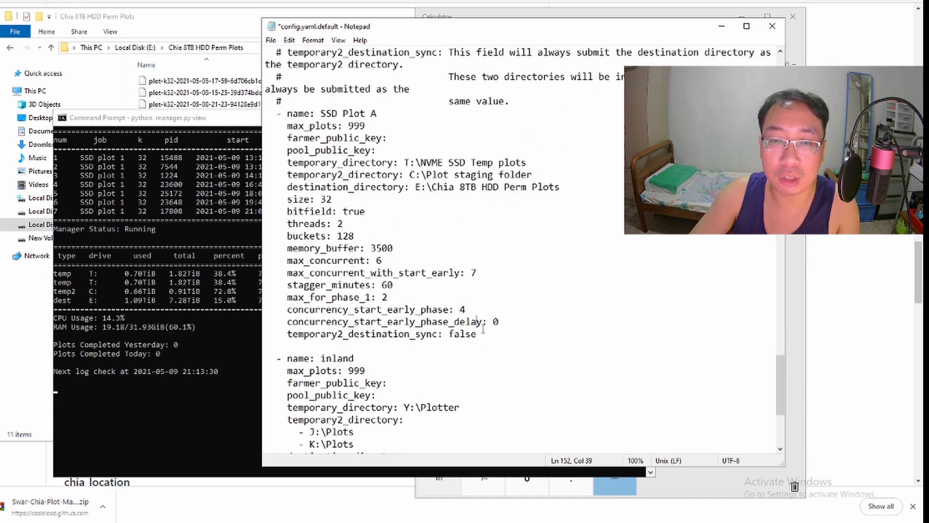
Review the inland job block from its name line through its temporary2_destination_sync setting in the config file
scroll(329, 267, down, 3)
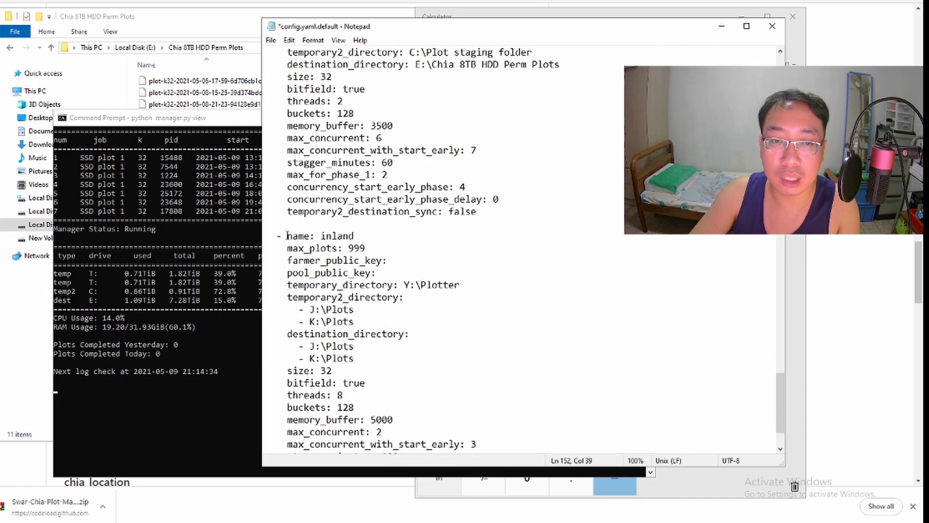
drag(287, 236, 528, 445)
click(539, 419)
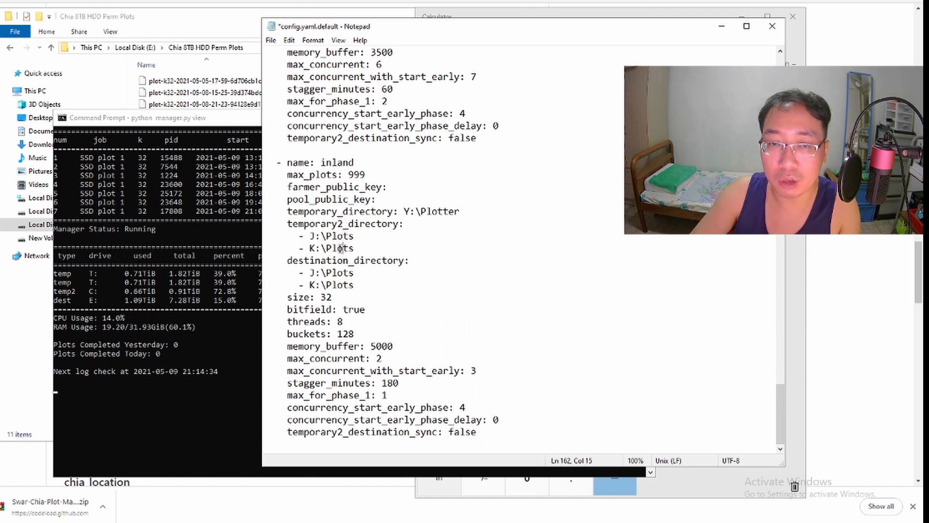
click(310, 250)
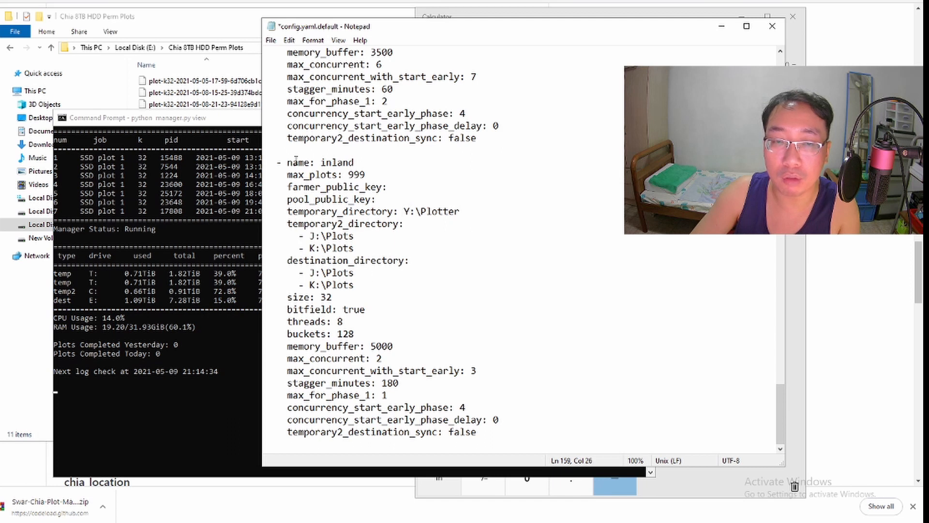
drag(287, 162, 516, 431)
click(513, 420)
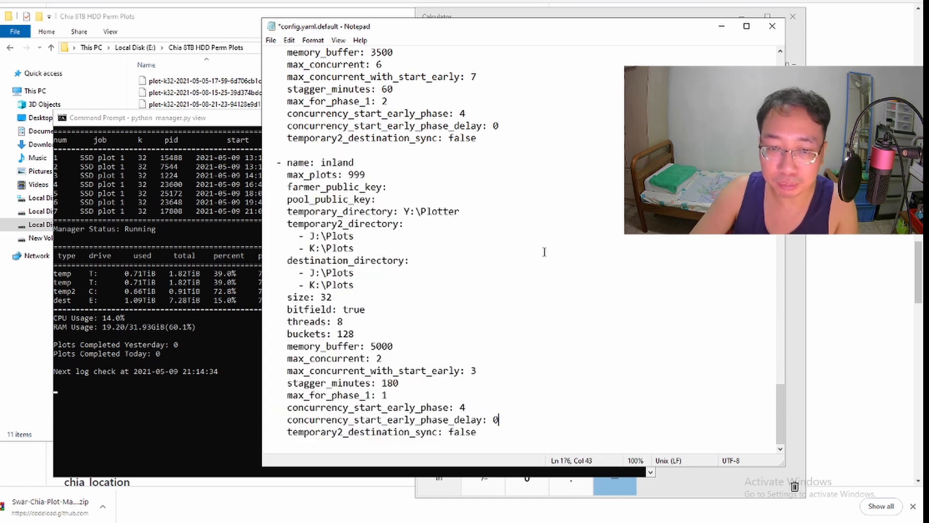
scroll(559, 288, up, 3)
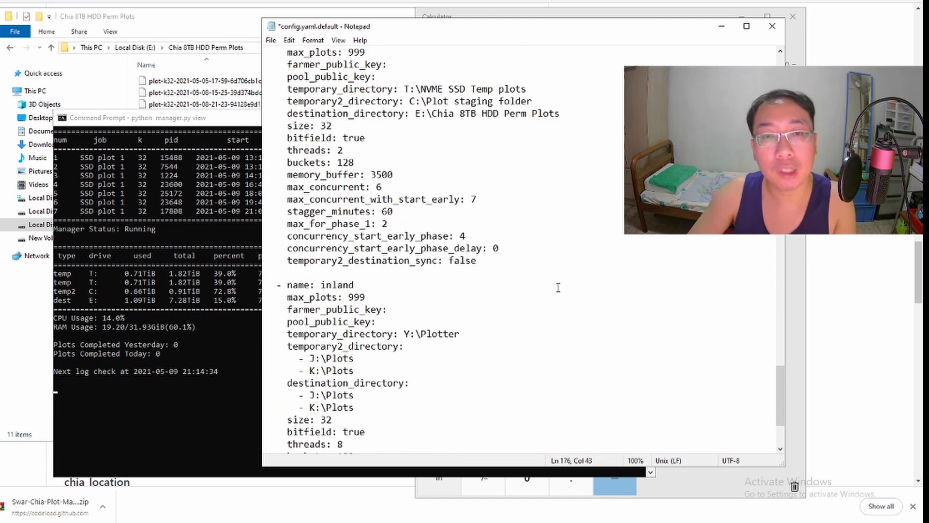
Try to save the config file as config.yaml in the Swar-Chia-Plot-Manager-main folder, declining to replace the existing file
click(271, 41)
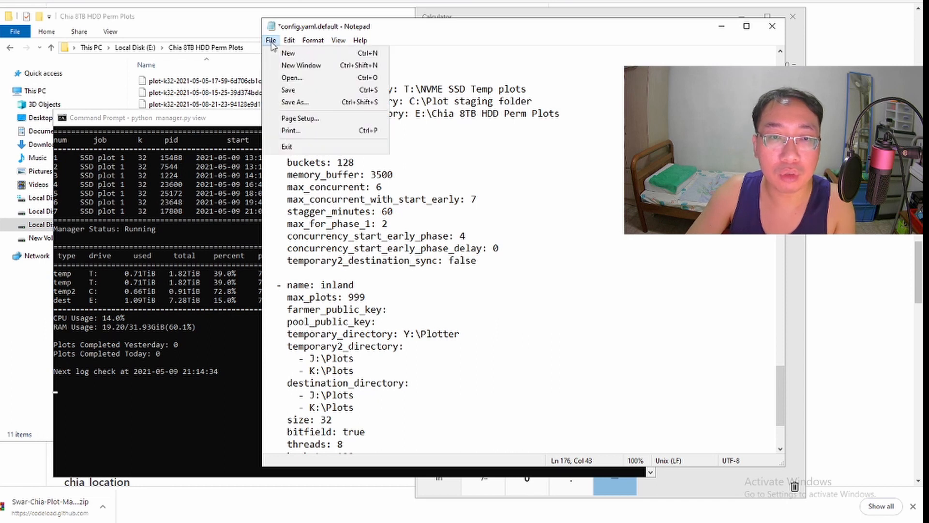
click(295, 102)
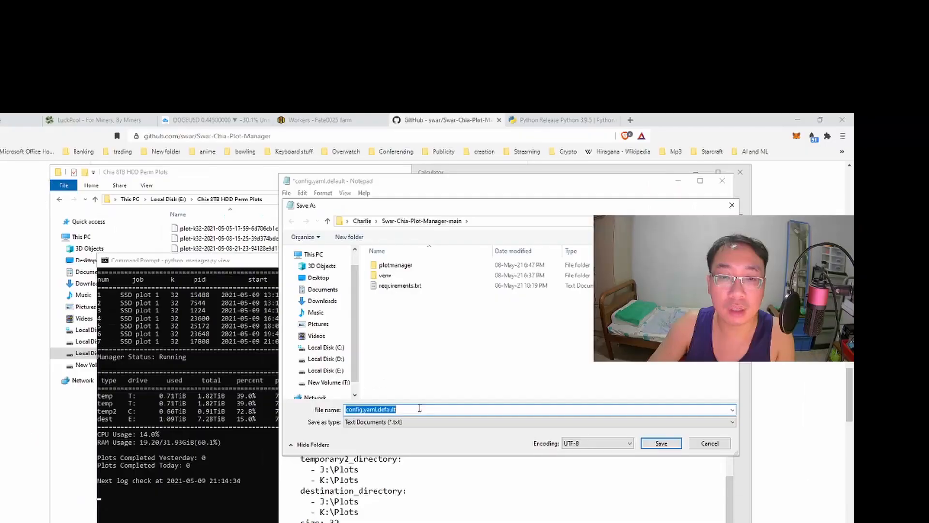
click(462, 289)
key(BackSpace)
key(BackSpace)
key(BackSpace)
key(BackSpace)
key(BackSpace)
key(BackSpace)
key(BackSpace)
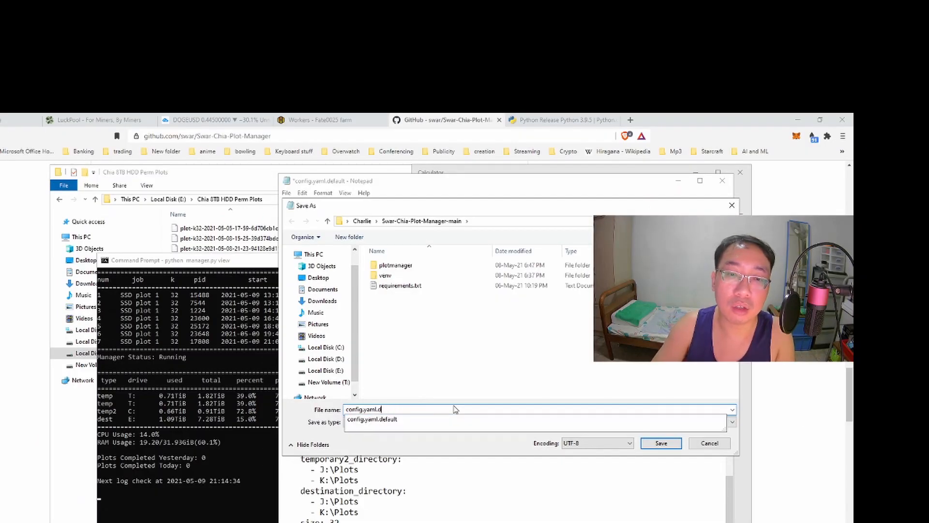
key(BackSpace)
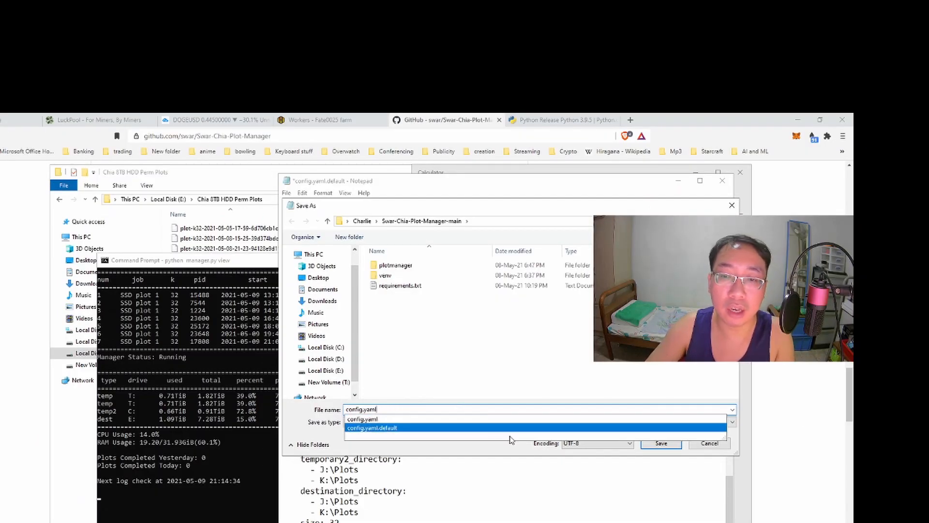
click(663, 449)
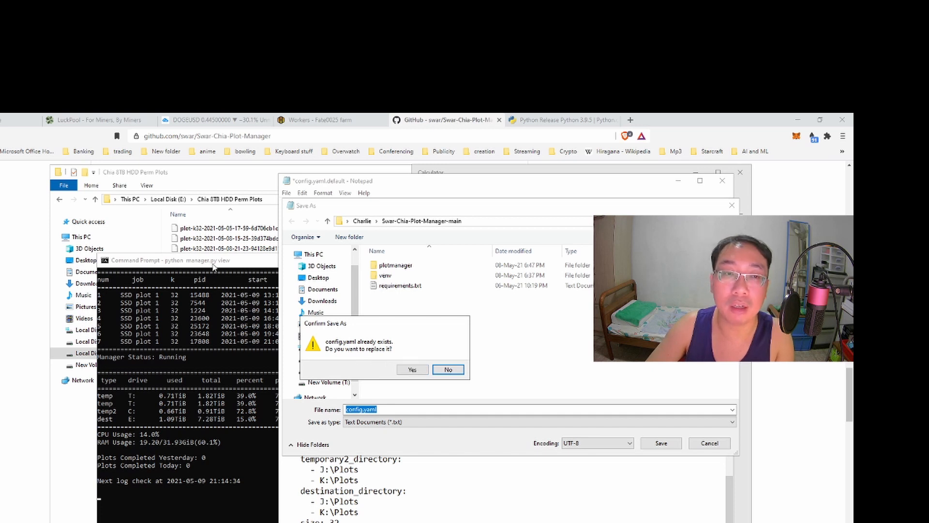
click(448, 369)
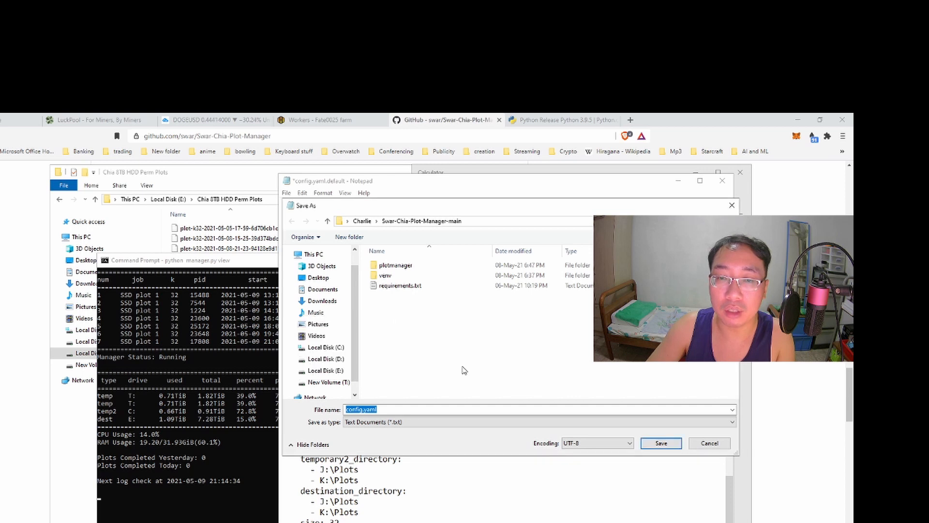
Try to save config.yaml with the All Files type, decline the replacement, and cancel the save
click(401, 409)
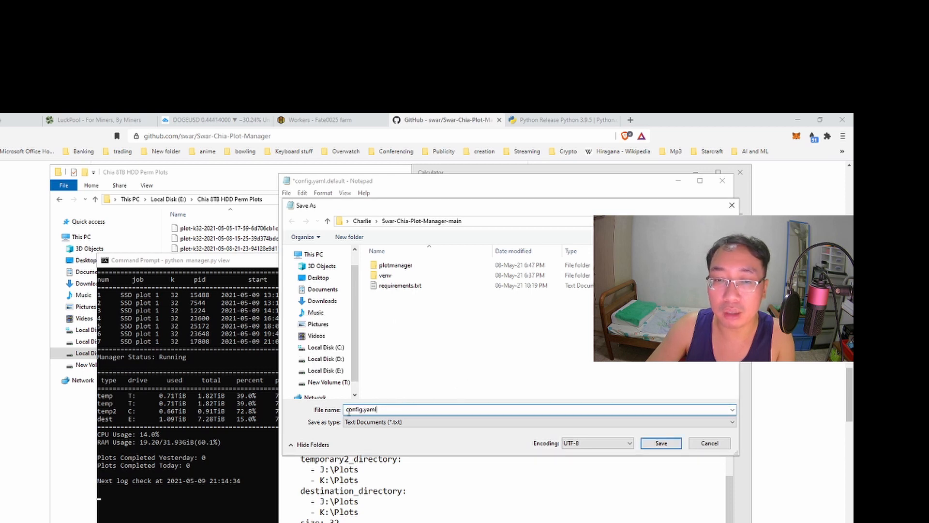
click(402, 422)
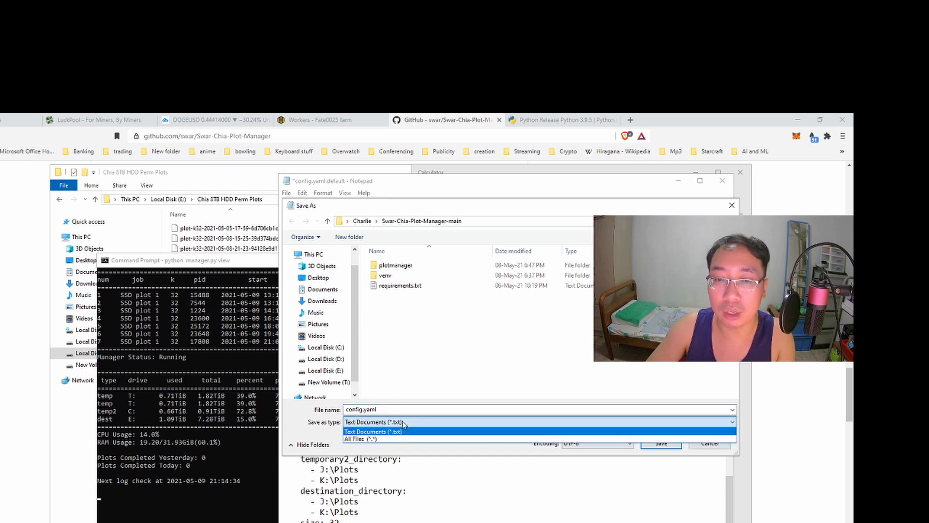
click(403, 438)
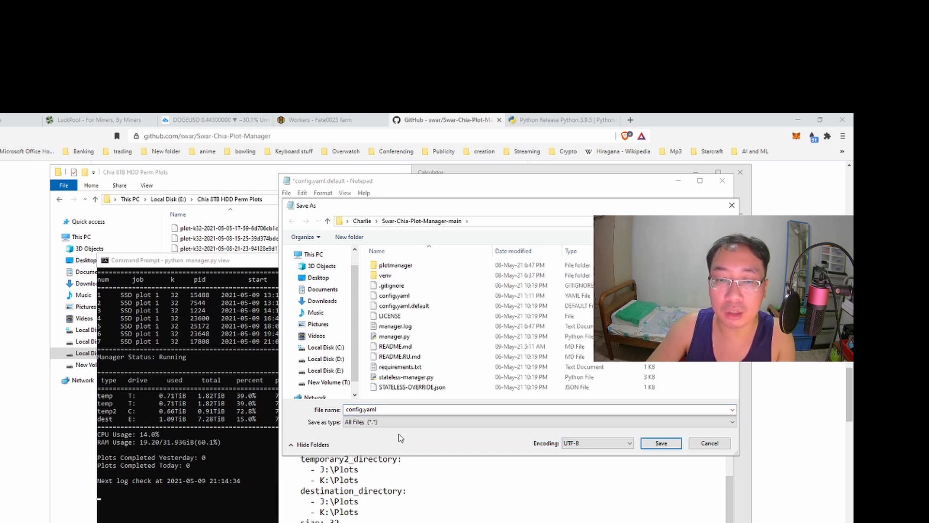
click(368, 424)
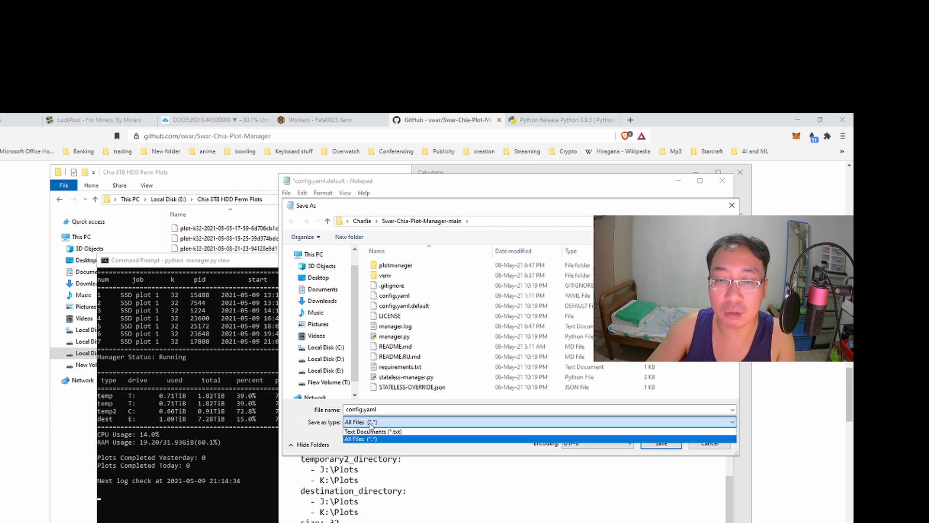
click(379, 439)
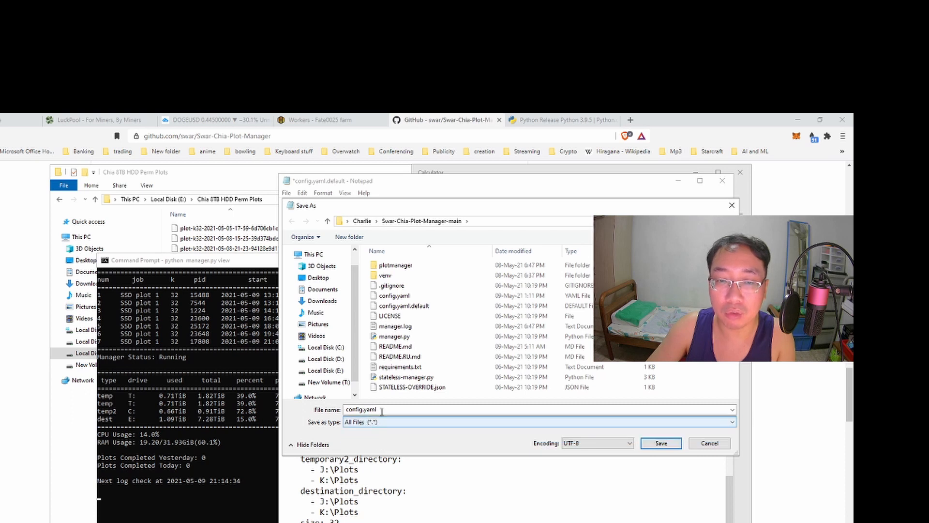
click(397, 410)
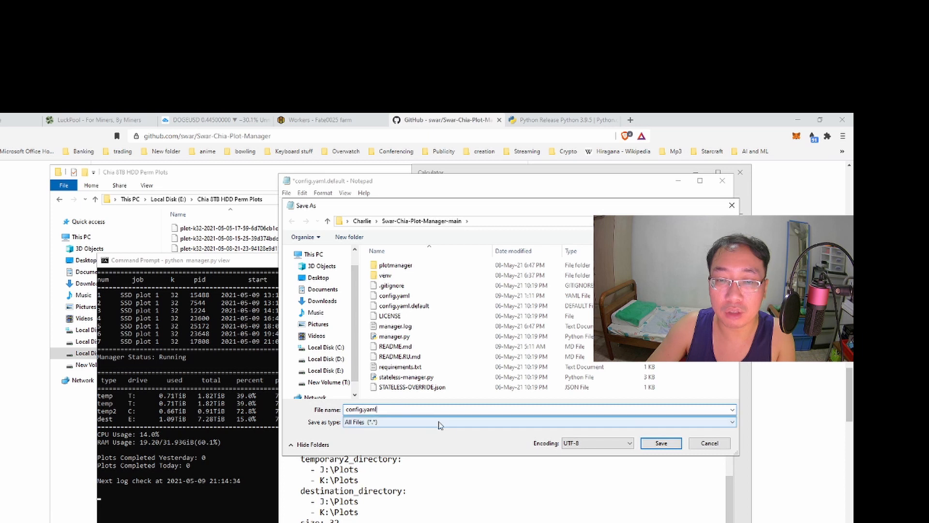
click(657, 443)
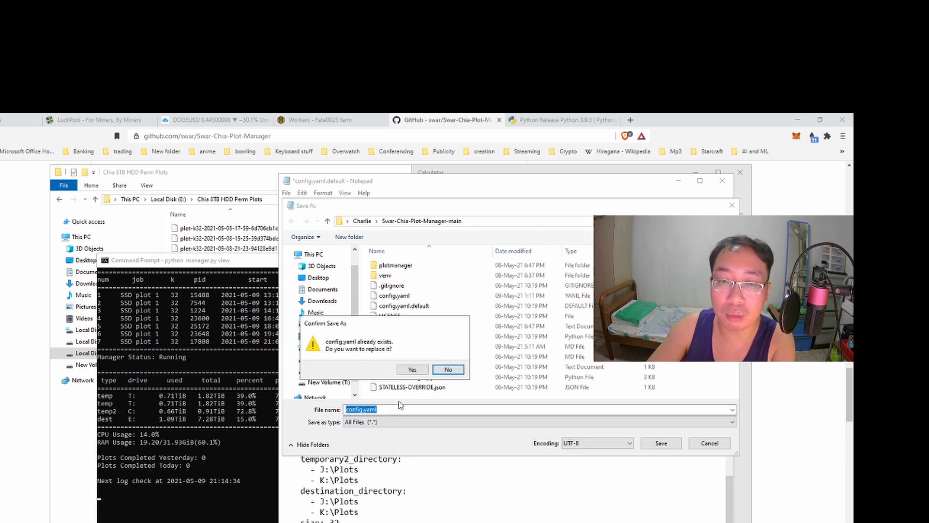
click(450, 370)
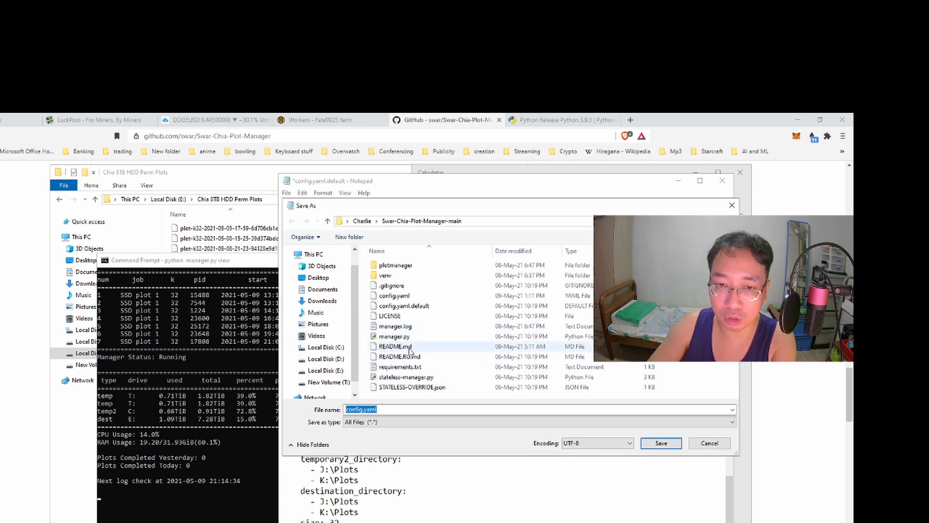
click(709, 444)
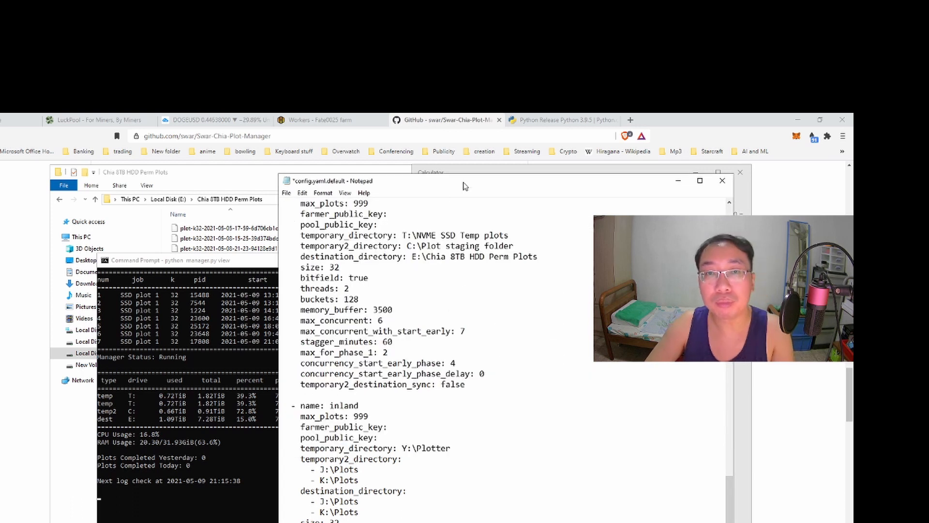
Minimize the config file and switch to the plot manager's GitHub README in the browser
drag(464, 184, 425, 205)
click(625, 204)
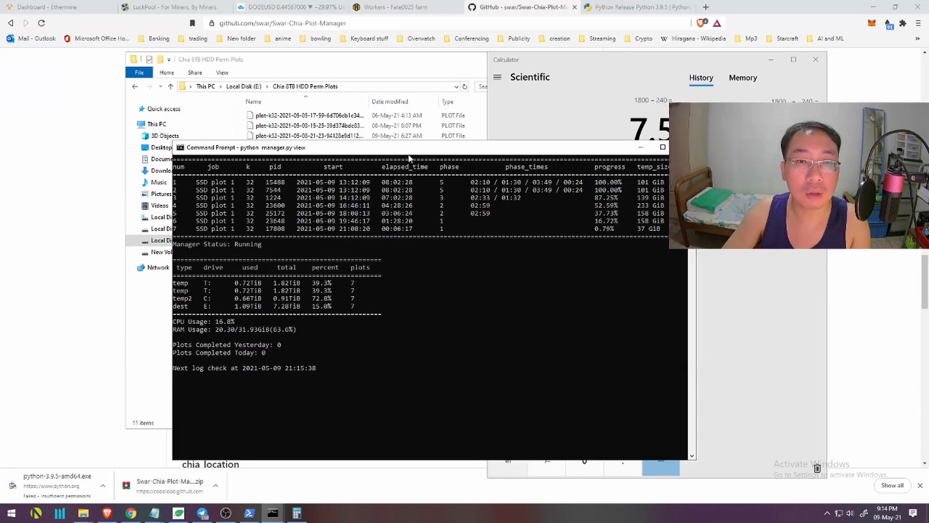
drag(409, 157, 475, 158)
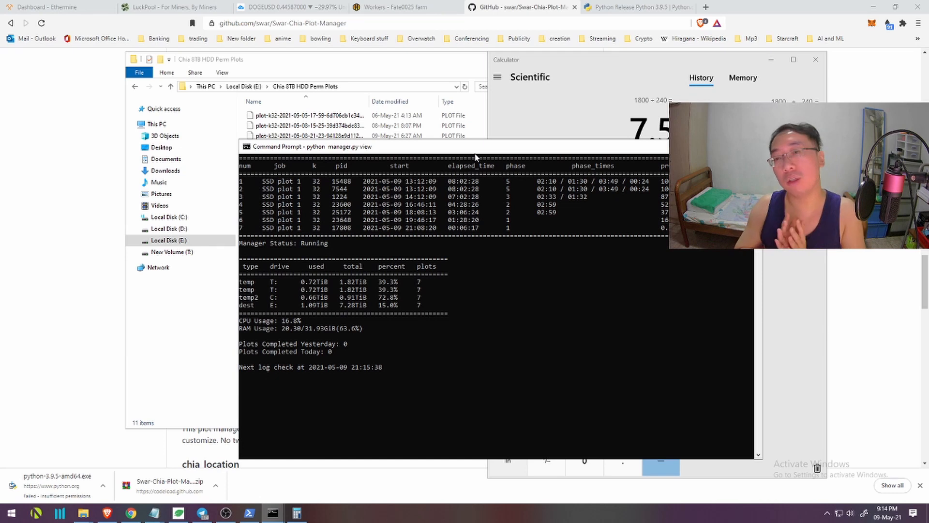
key(alt+Tab)
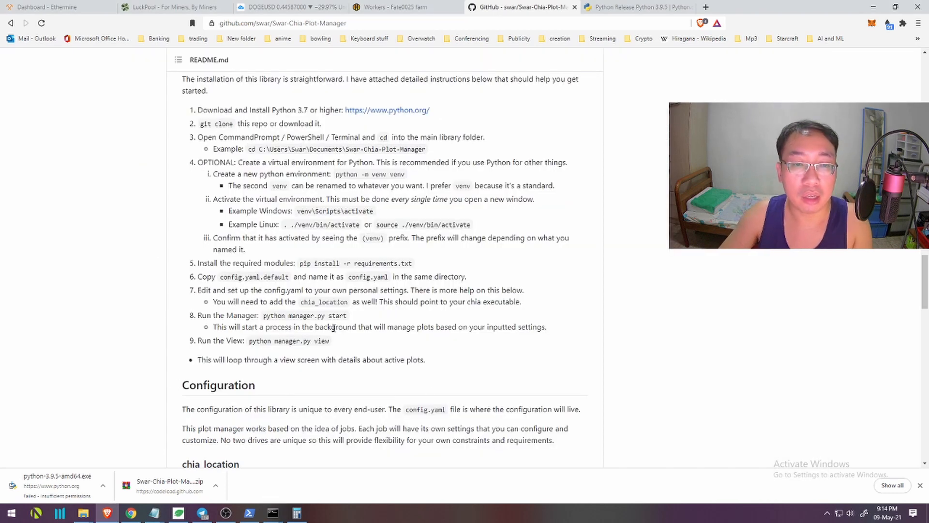
Read README steps 7 and 8 on setting up config.yaml with chia_location and running the manager
scroll(333, 328, down, 1)
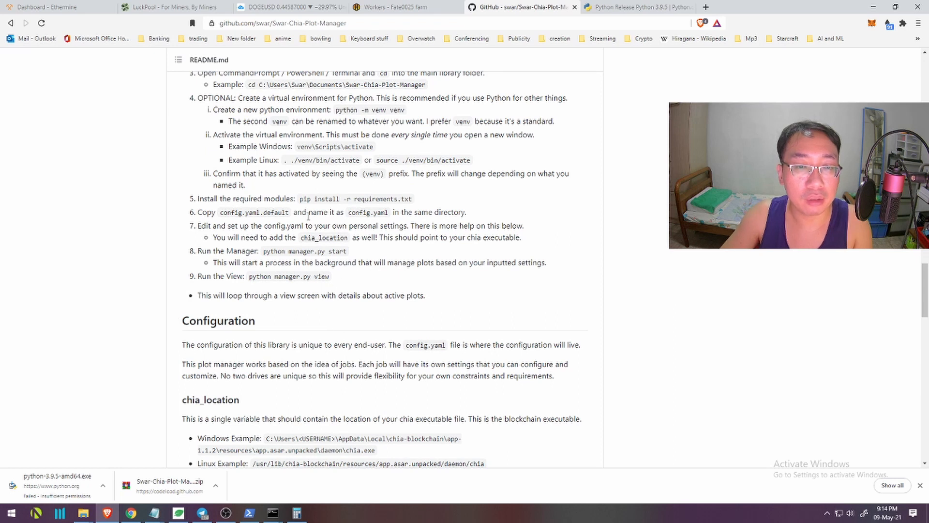
drag(210, 225, 541, 241)
click(542, 241)
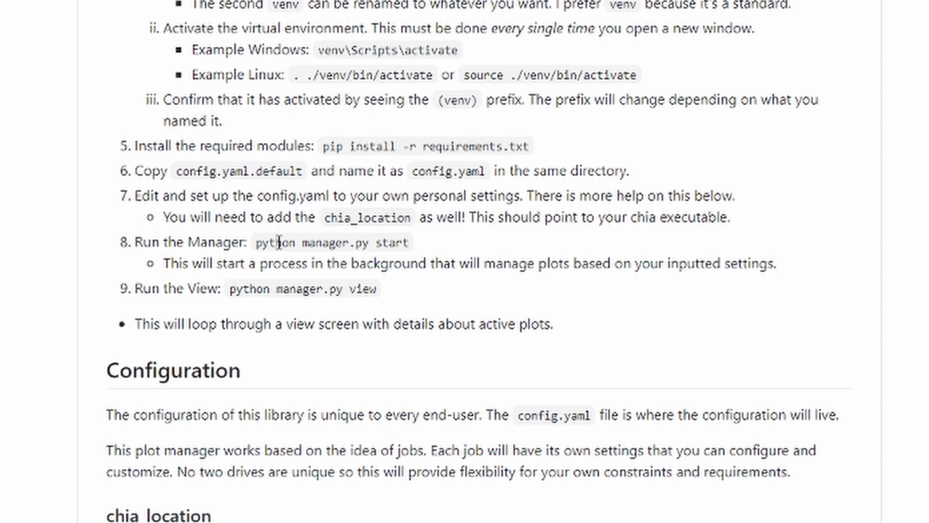
drag(255, 249, 309, 243)
click(413, 243)
click(397, 261)
Review the README's venv\Scripts\activate and pip install -r requirements.txt commands alongside the administrator Command Prompt session
key(alt+Tab)
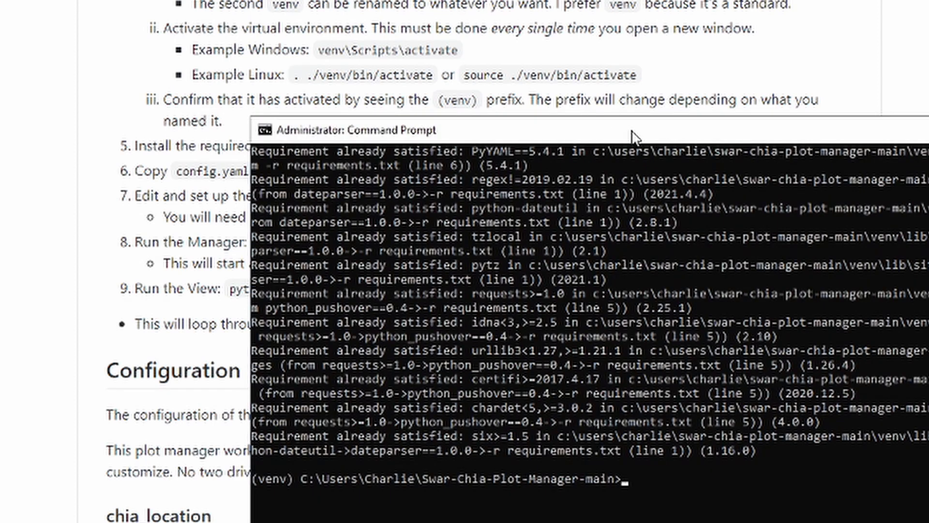
drag(632, 131, 651, 184)
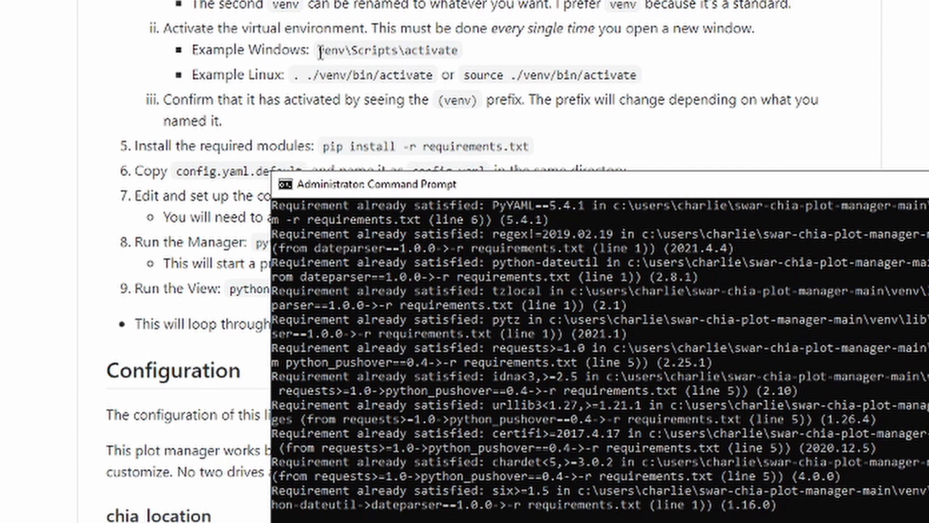
drag(320, 52, 471, 57)
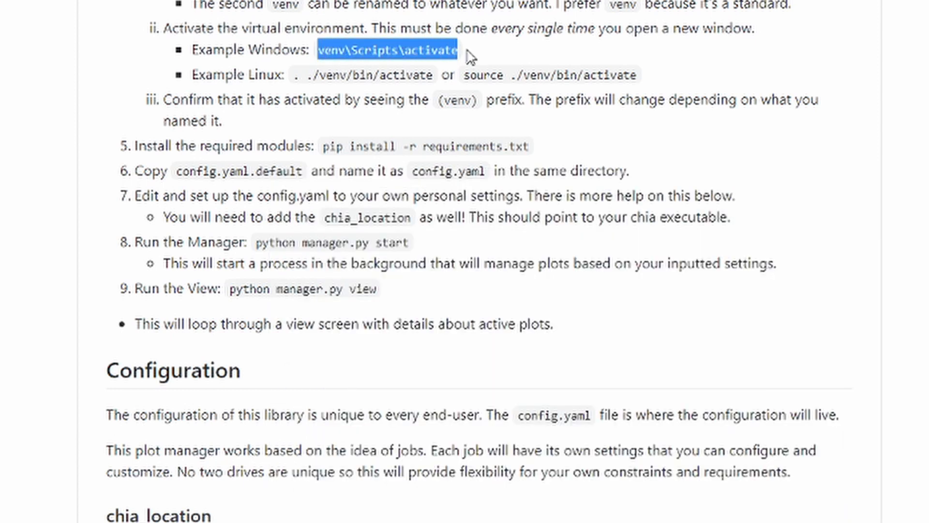
click(491, 73)
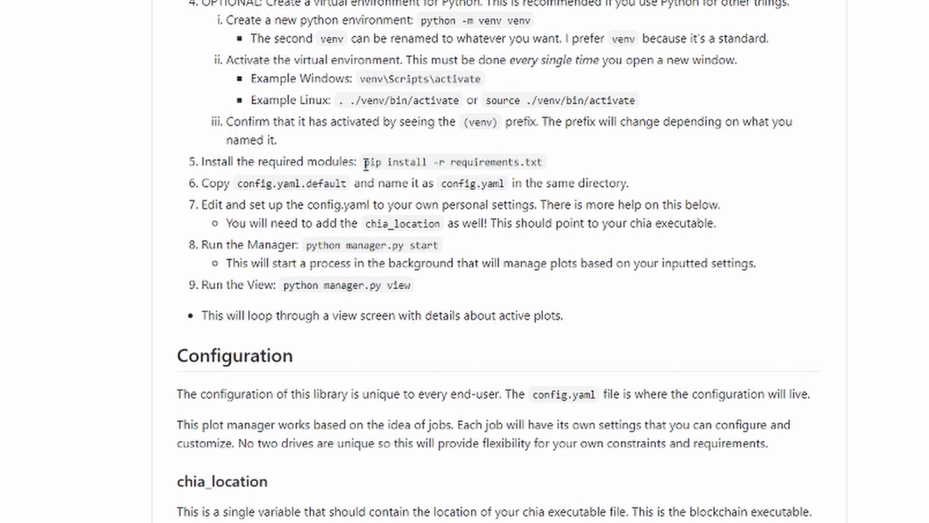
drag(366, 163, 543, 163)
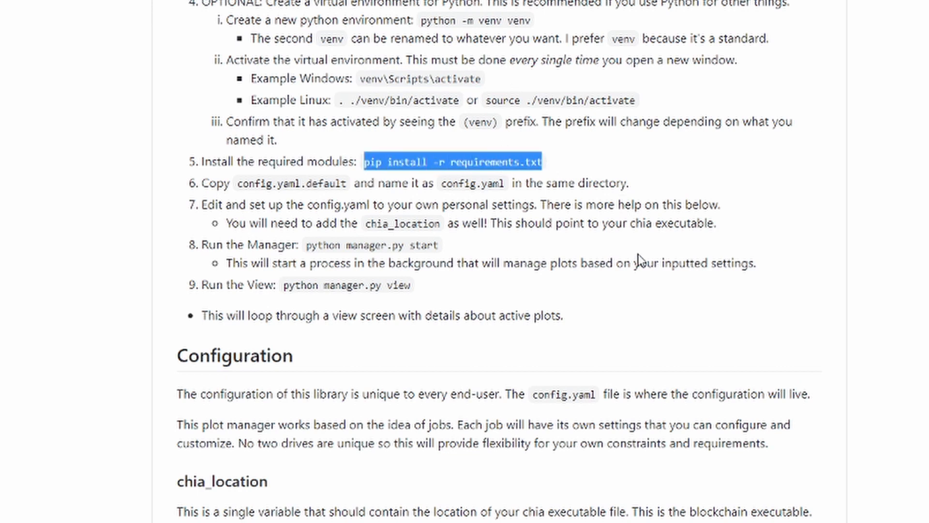
key(alt+Tab)
click(539, 143)
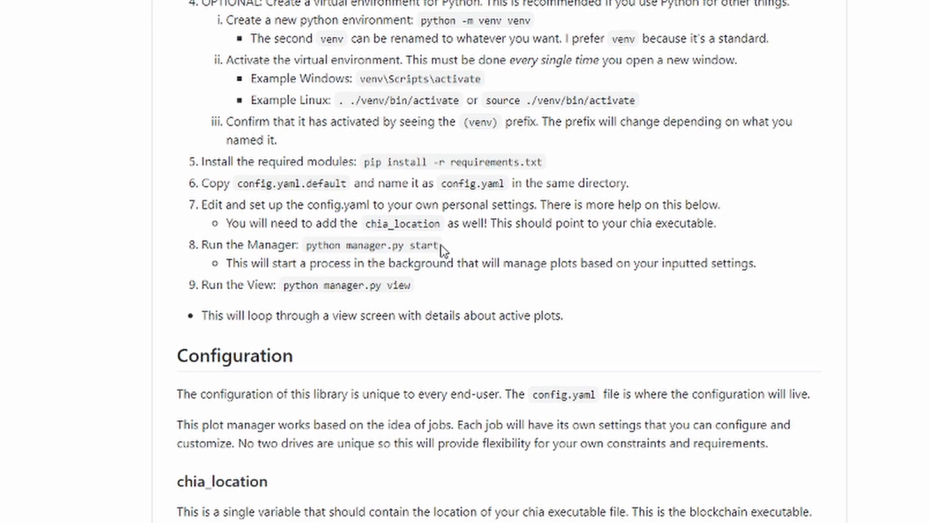
Copy python manager.py start from README step 8 and run it in the administrator Command Prompt's venv session
drag(439, 246, 307, 245)
key(ctrl+c)
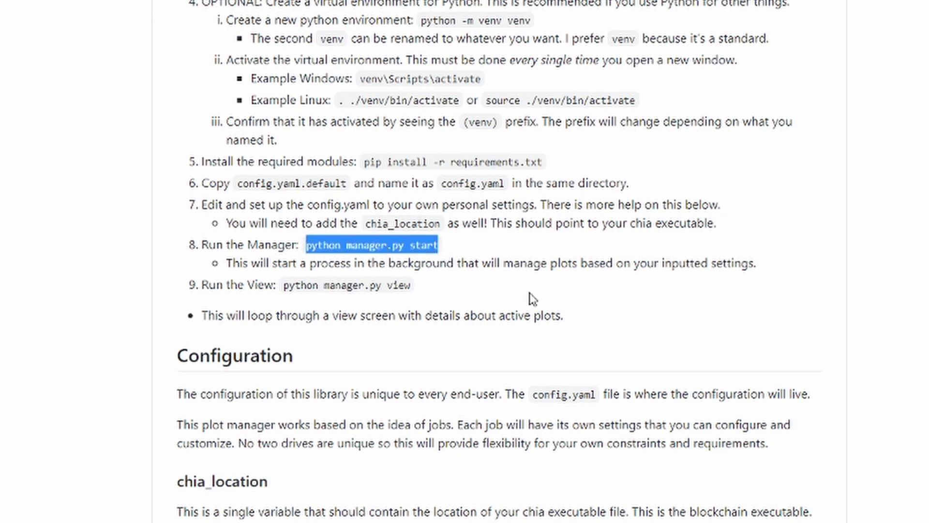
key(alt+Tab)
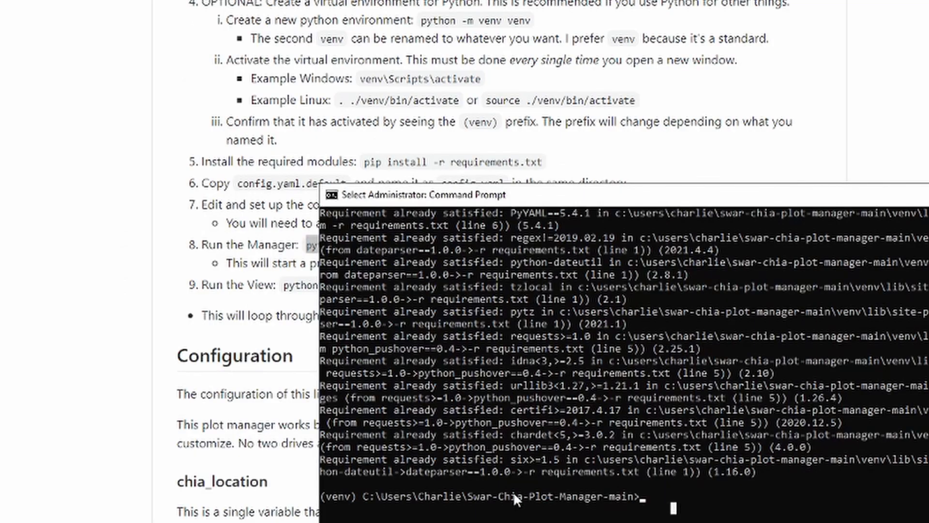
click(643, 498)
key(ctrl+v)
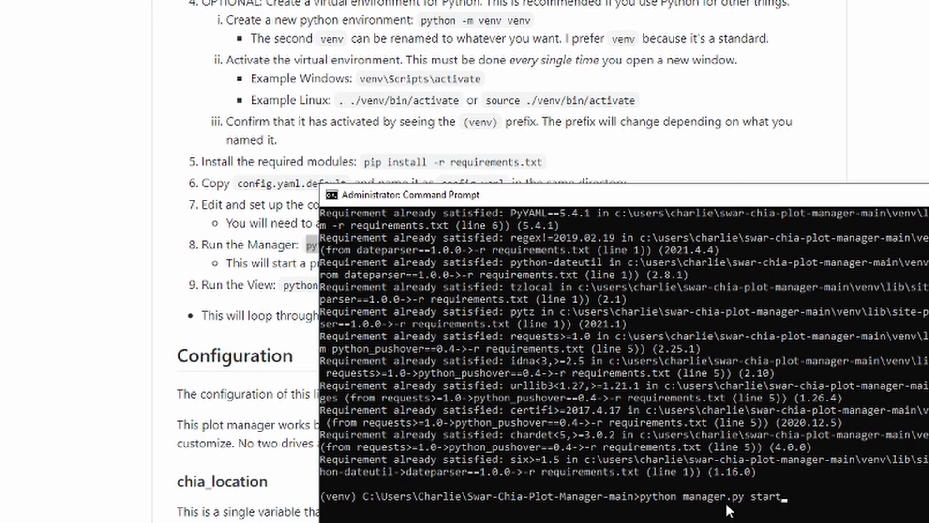
key(Return)
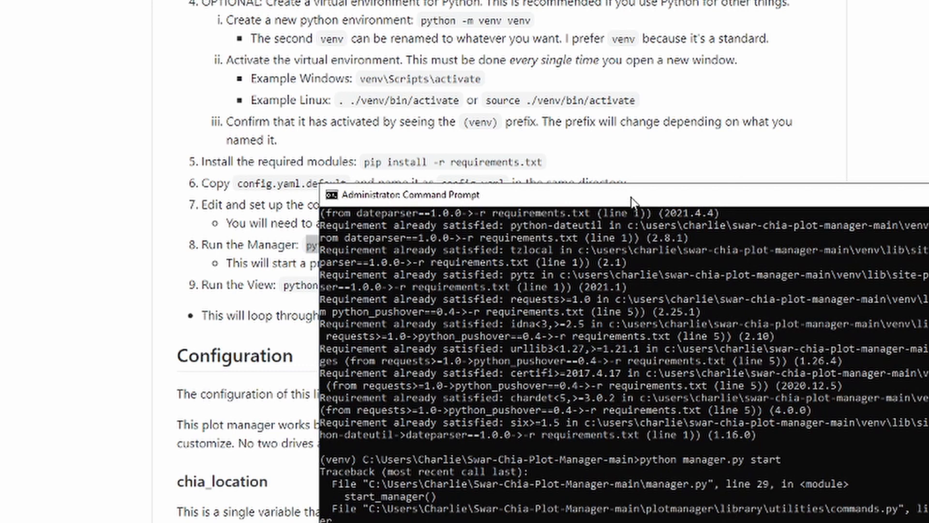
Copy python manager.py view from README step 9 and run it in the administrator Command Prompt's venv session
drag(632, 203, 606, 90)
scroll(675, 291, down, 2)
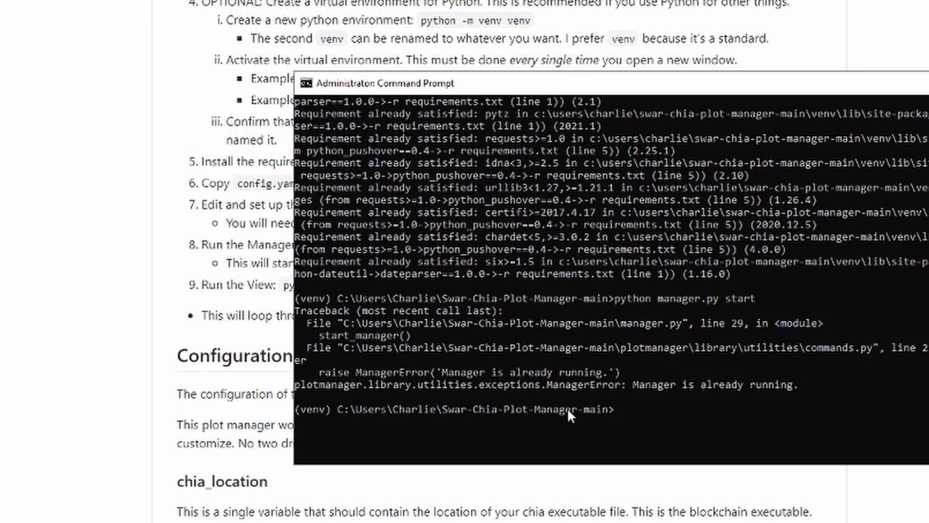
click(265, 310)
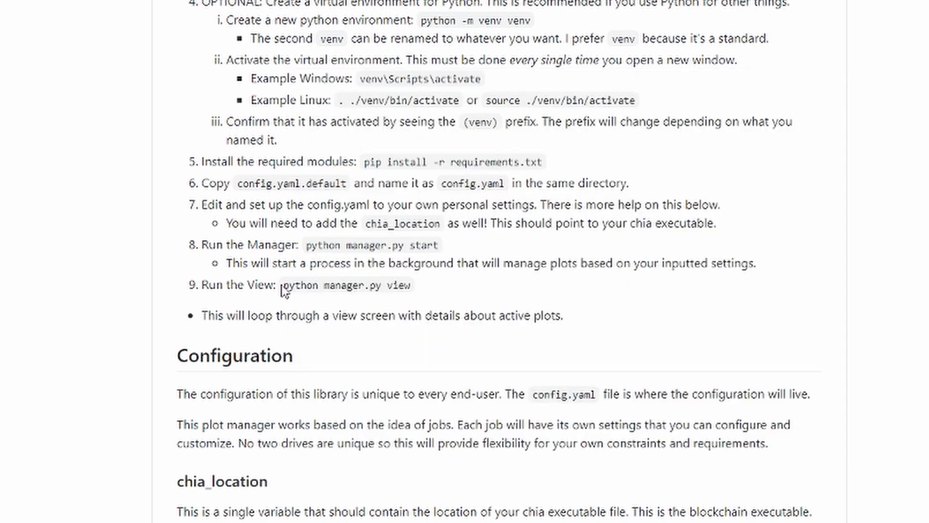
drag(283, 287, 413, 291)
key(ctrl+c)
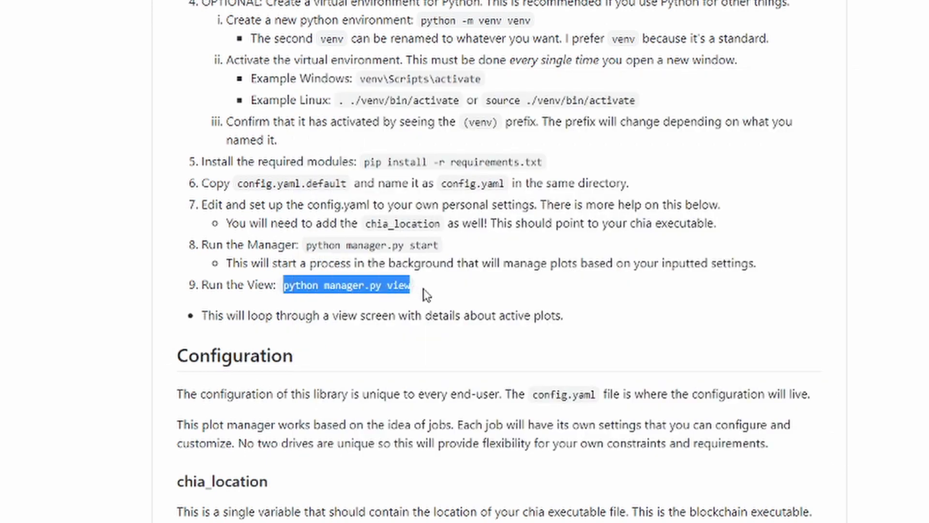
key(alt+Tab)
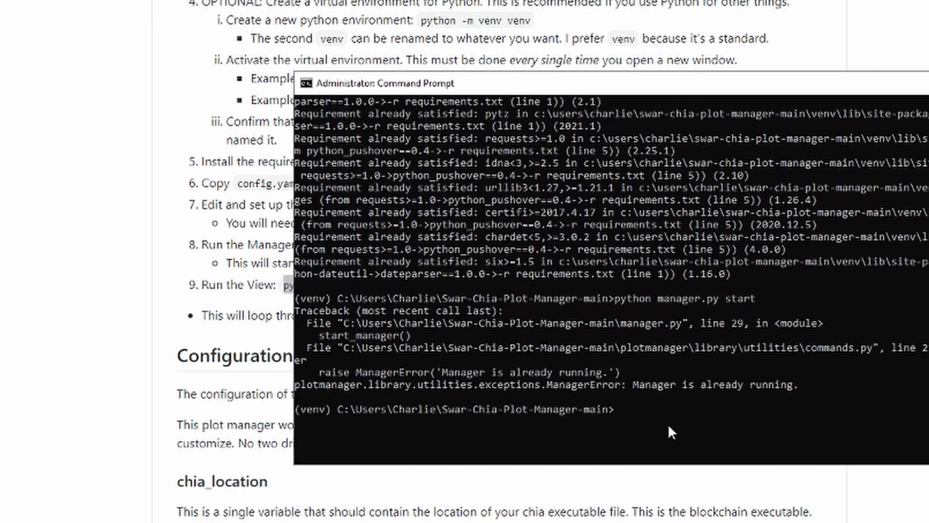
key(ctrl+v)
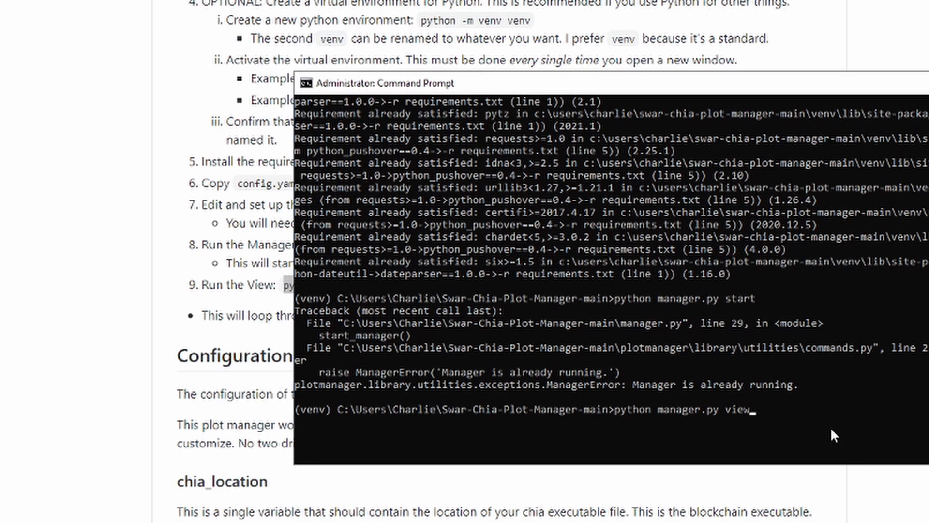
key(Return)
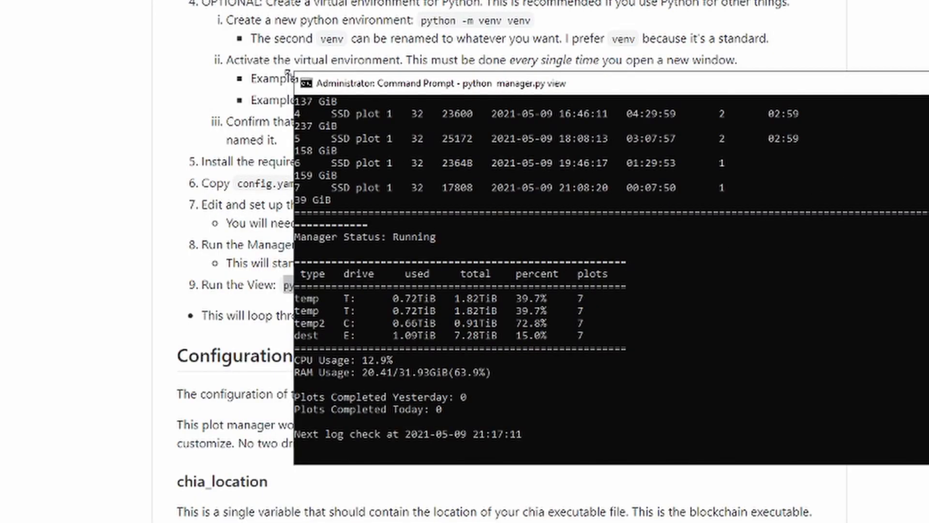
Enlarge the administrator Command Prompt and arrange the two manager.py view windows side by side for comparison
drag(292, 72, 189, 16)
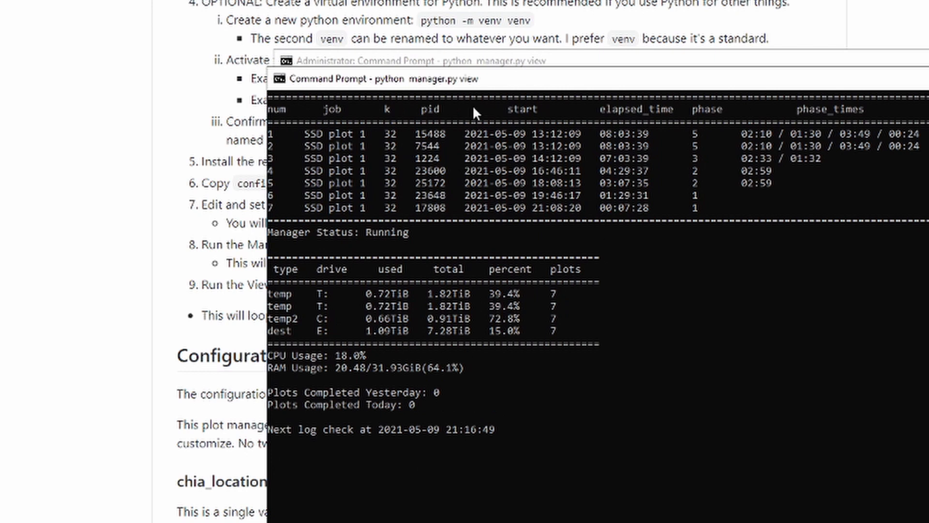
drag(468, 83, 201, 91)
drag(484, 65, 603, 80)
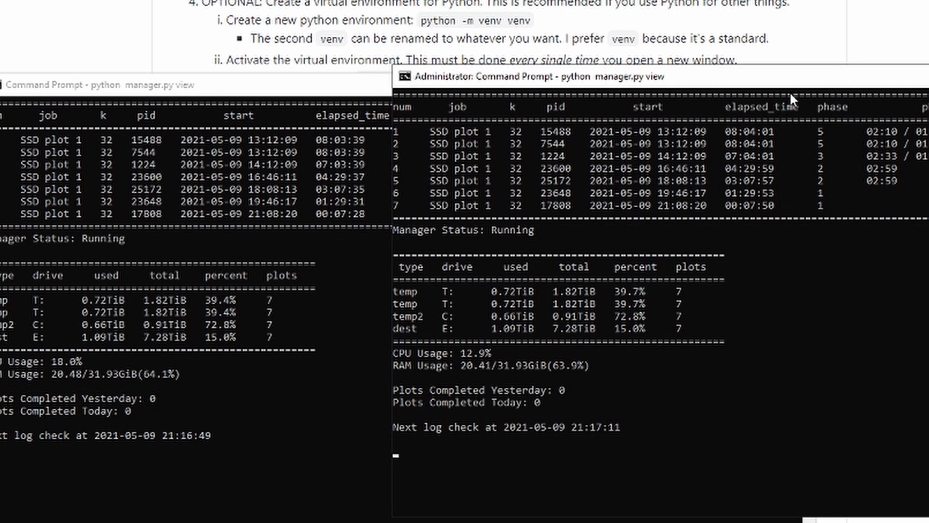
drag(794, 89, 816, 84)
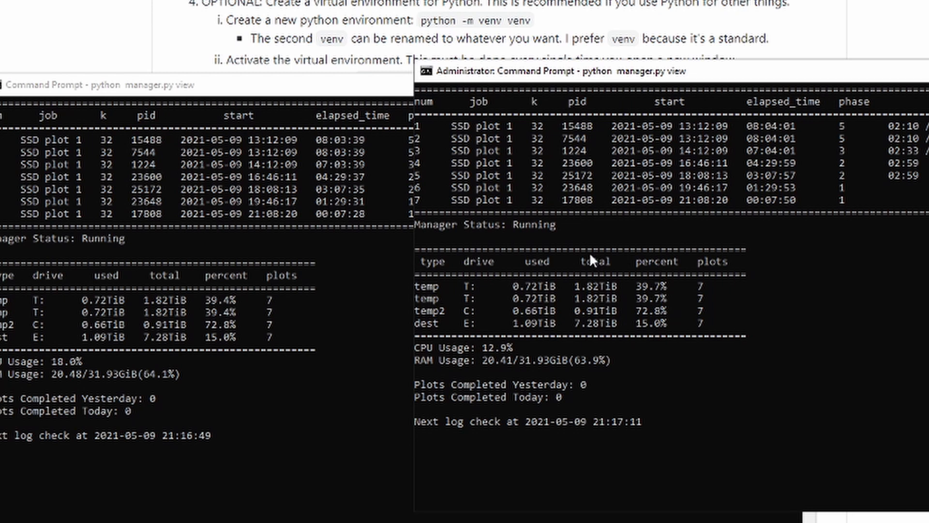
Review the Full Node, Plots, Farm and Wallets pages in the Chia Blockchain app, and minimize the app
key(alt+Tab)
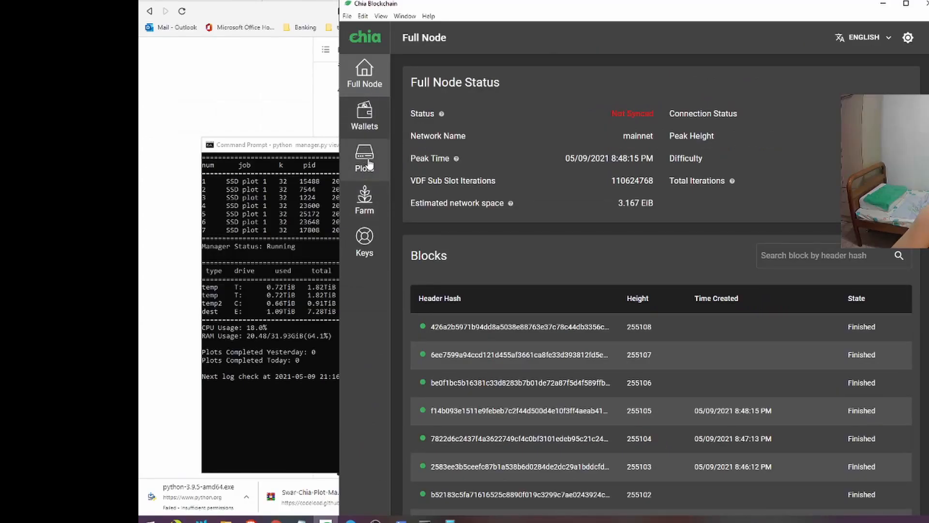
click(229, 106)
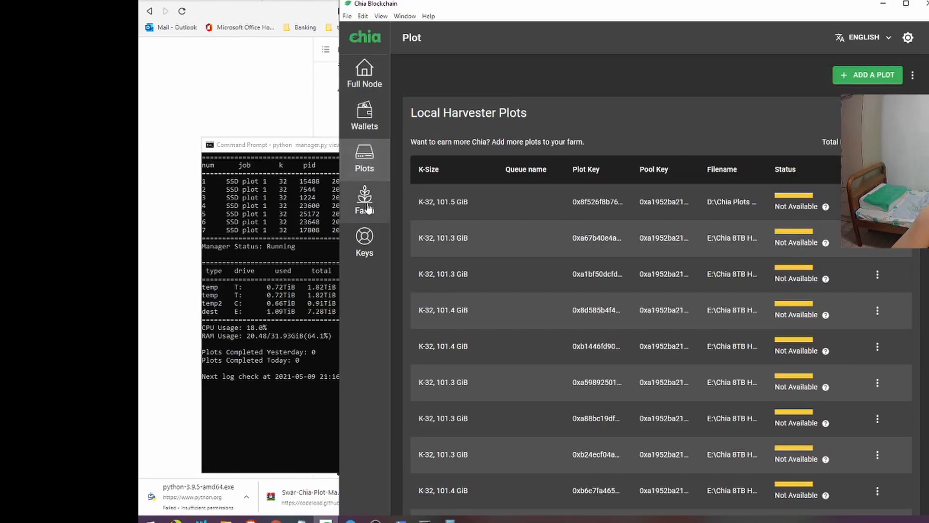
click(368, 208)
click(365, 155)
click(367, 116)
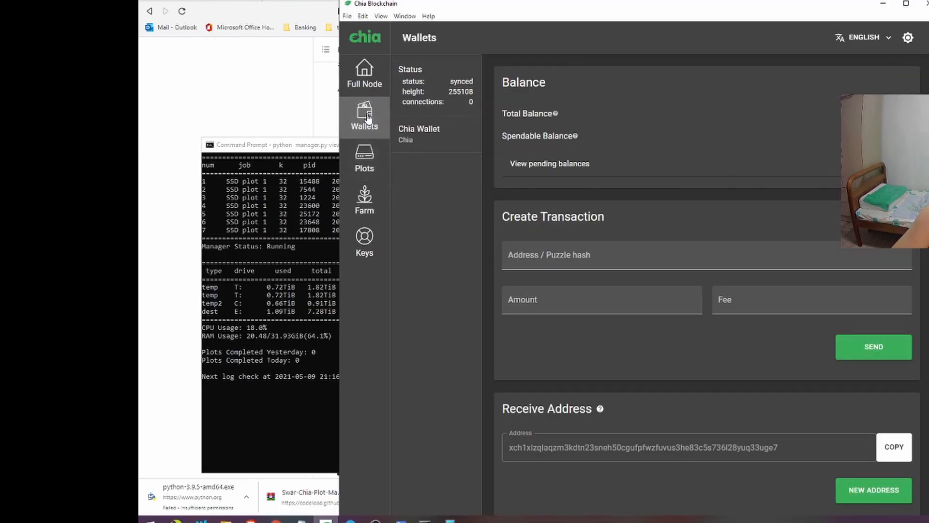
click(369, 166)
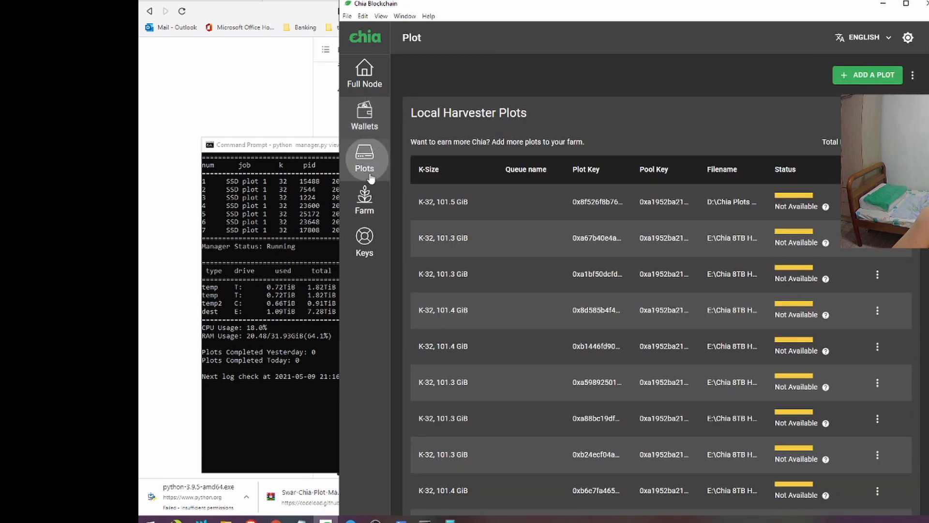
click(368, 200)
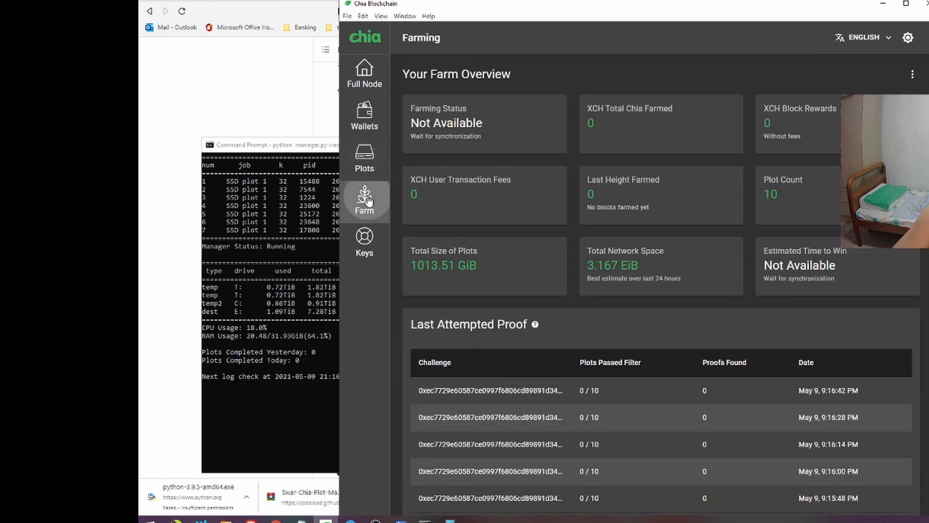
click(364, 103)
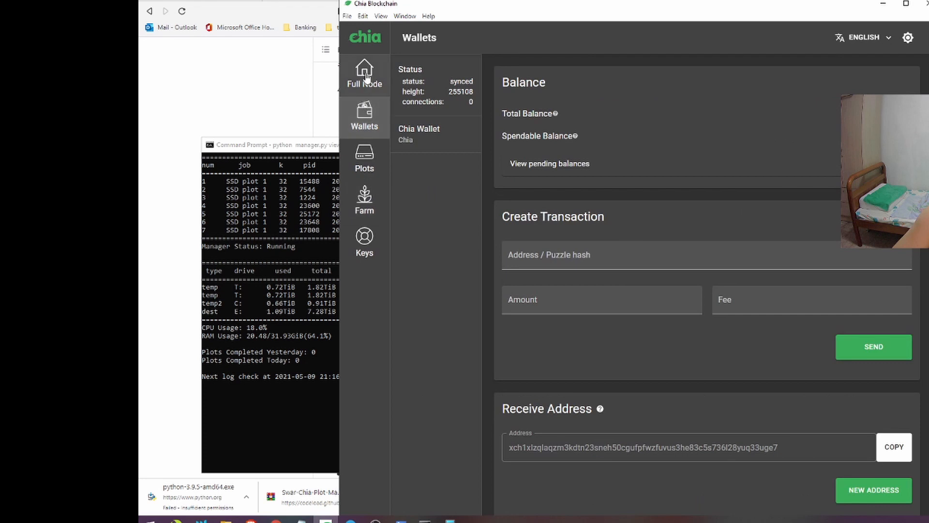
click(364, 74)
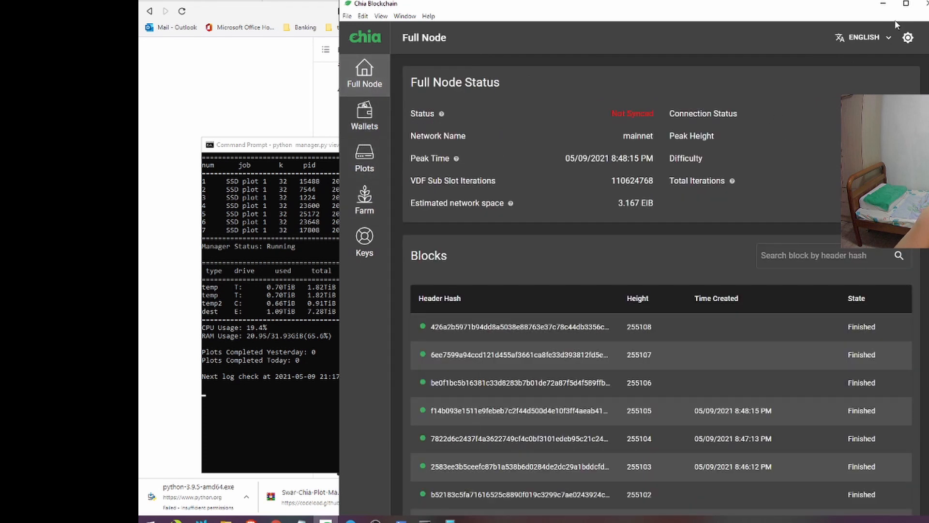
click(883, 4)
Close the non-administrator Command Prompt running manager.py view and reposition the administrator window over the README
click(817, 288)
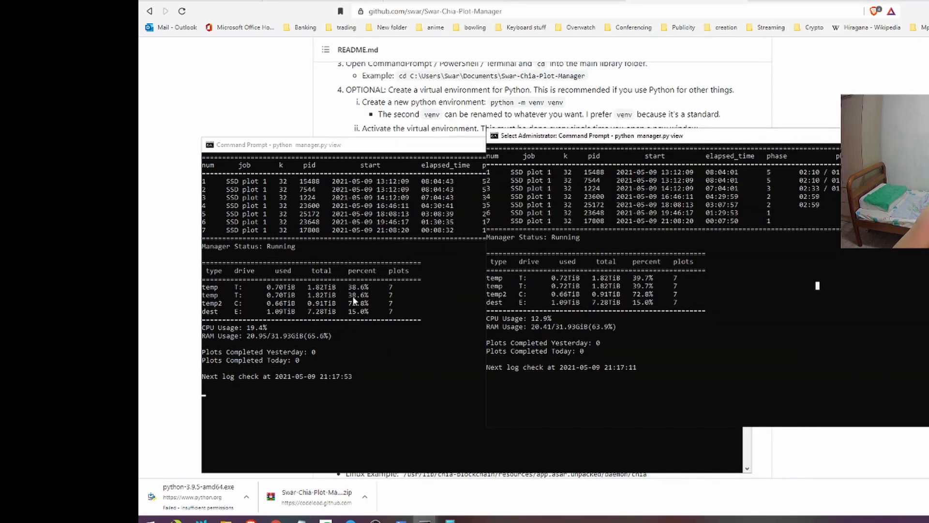
click(427, 313)
click(740, 146)
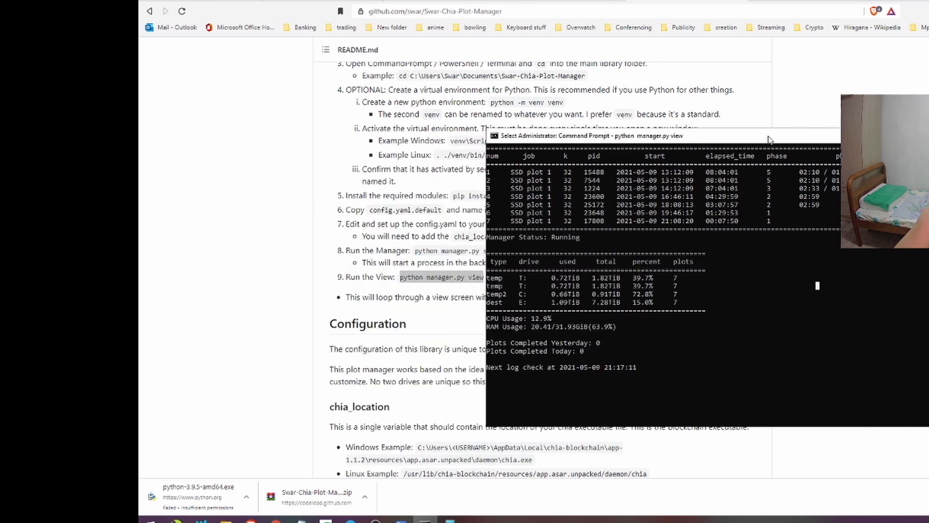
drag(726, 136, 588, 145)
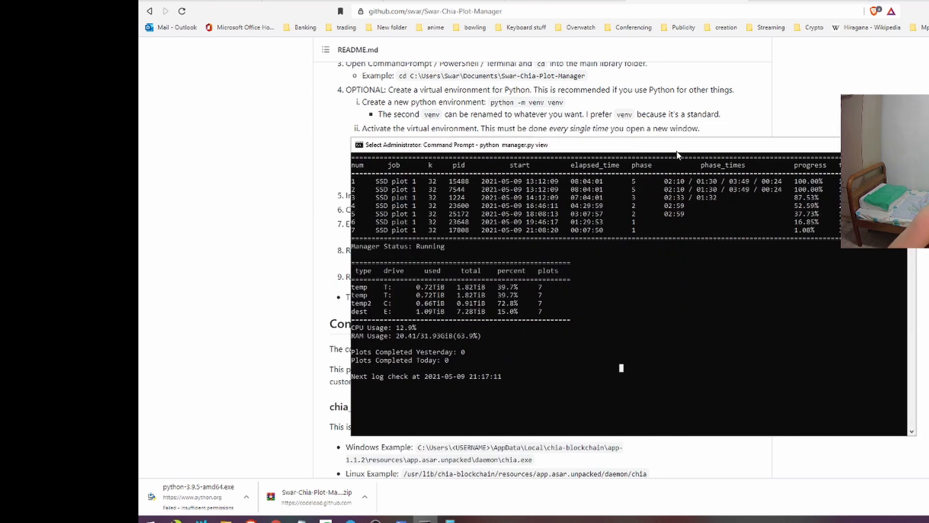
drag(686, 145, 733, 145)
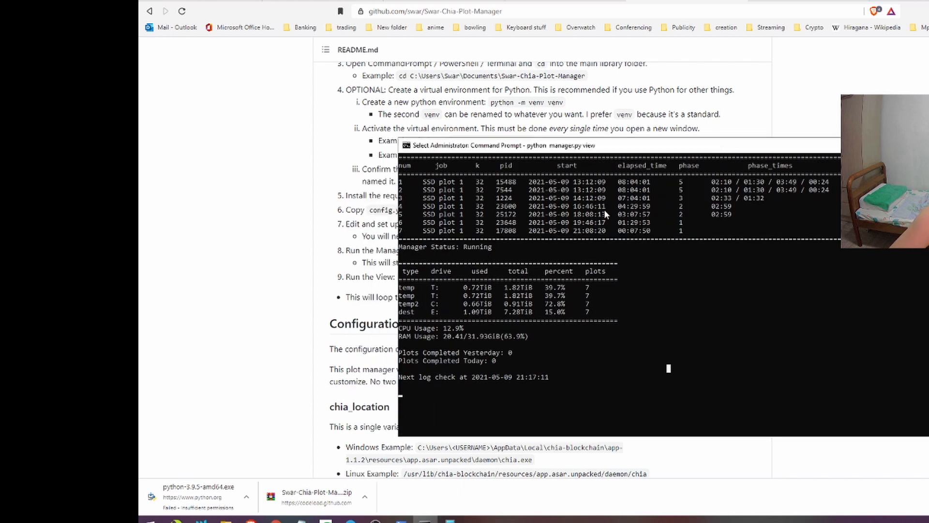
drag(631, 154, 618, 145)
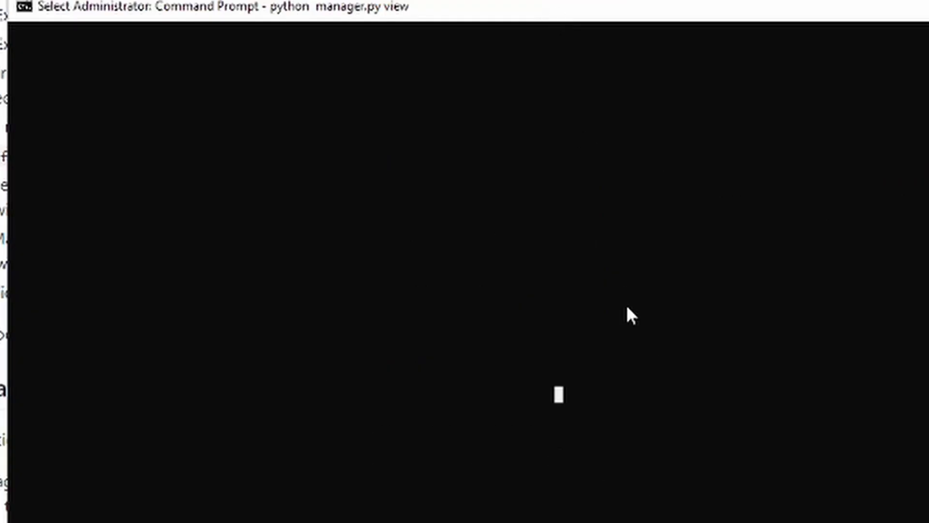
Resume the paused manager view and examine the plot jobs' elapsed times, phases and drive usage
right_click(629, 301)
scroll(629, 301, up, 2)
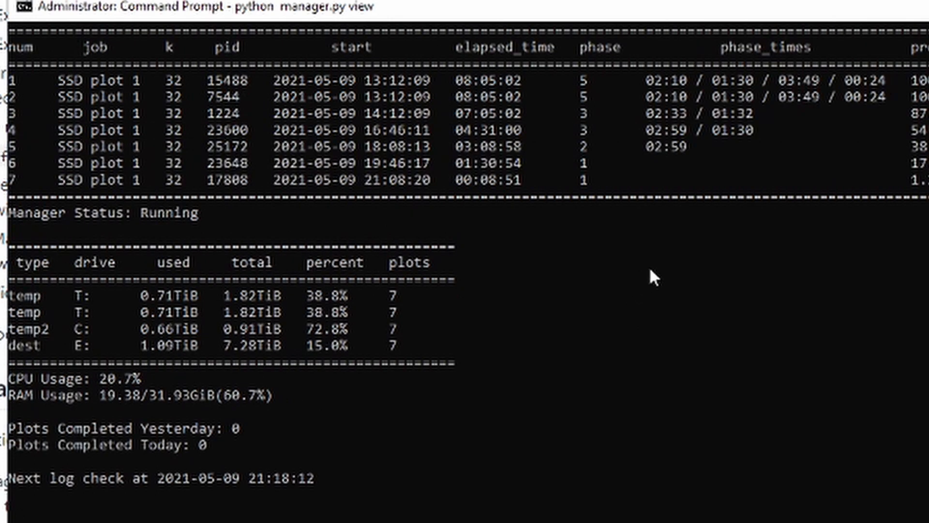
click(551, 228)
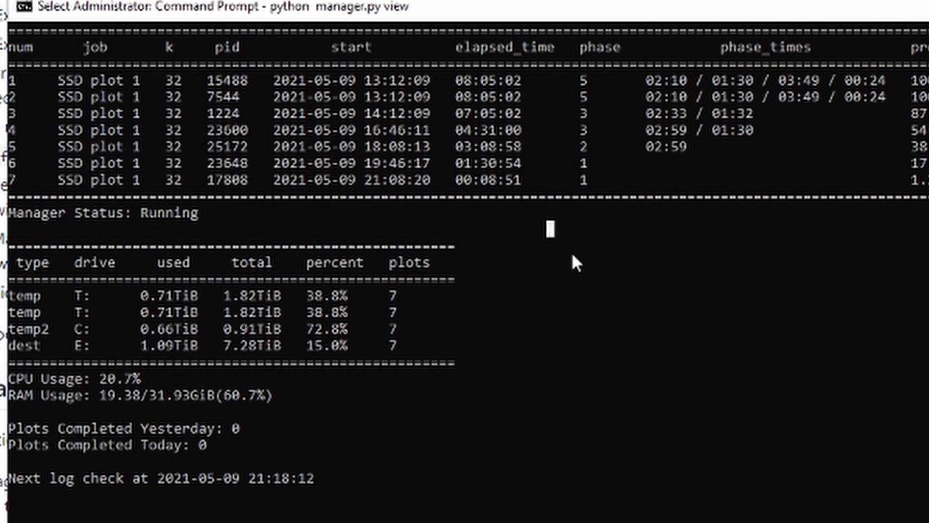
click(466, 180)
click(457, 178)
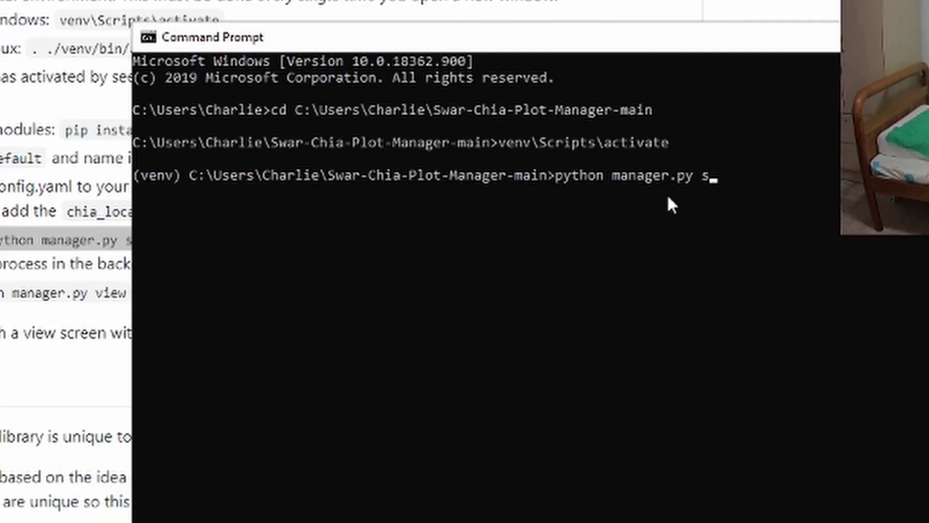
Enter python manager.py stop in the non-administrator Command Prompt without running it, and move that window aside
key(BackSpace)
text(stop)
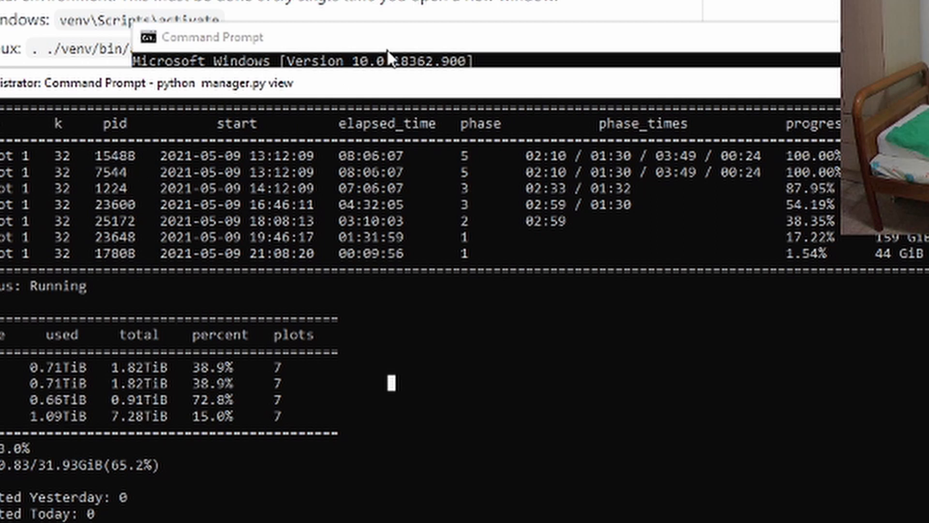
drag(432, 36, 540, 8)
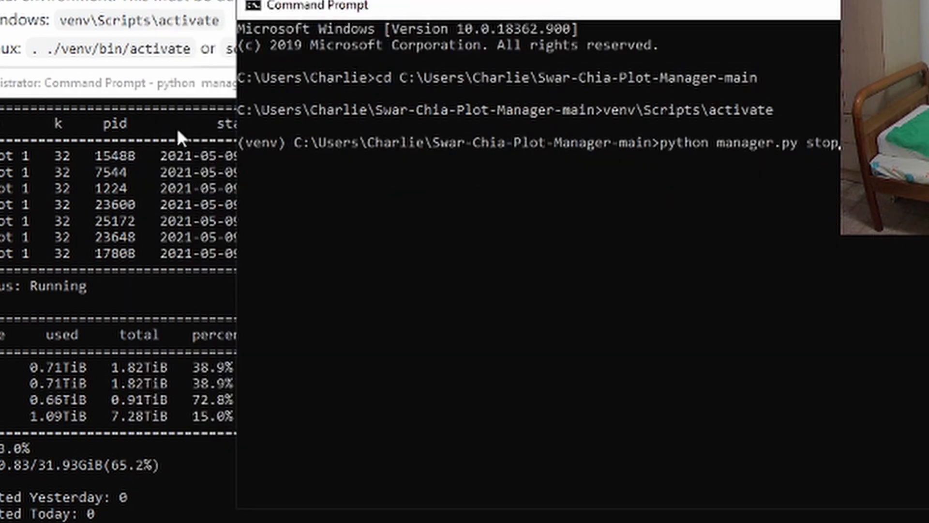
Bring the manager view forward, open Task Manager's process details beside it, and sort them by PID in descending order
click(150, 84)
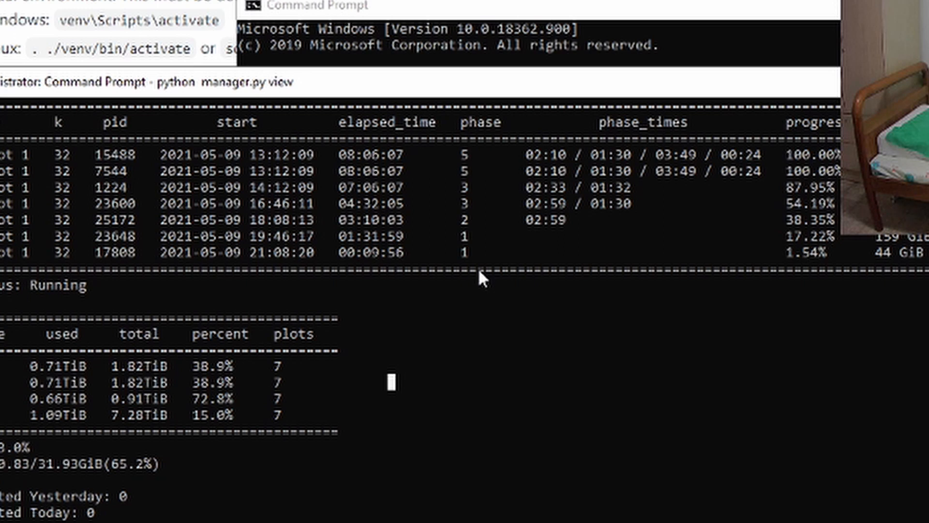
click(424, 415)
click(391, 511)
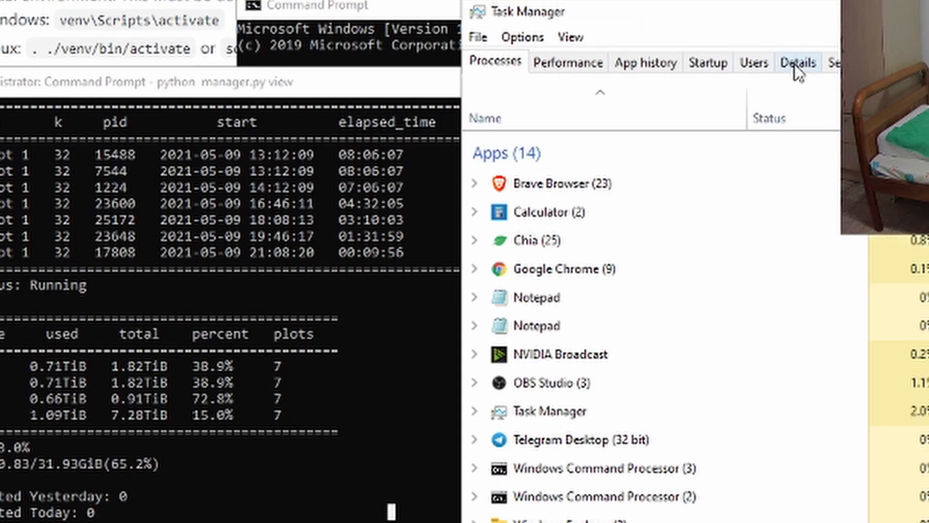
drag(741, 19, 708, 18)
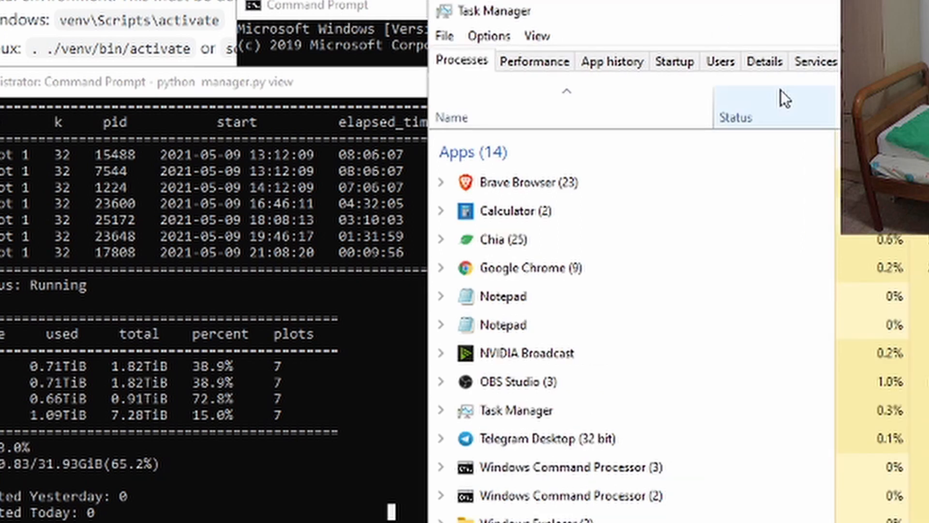
click(755, 66)
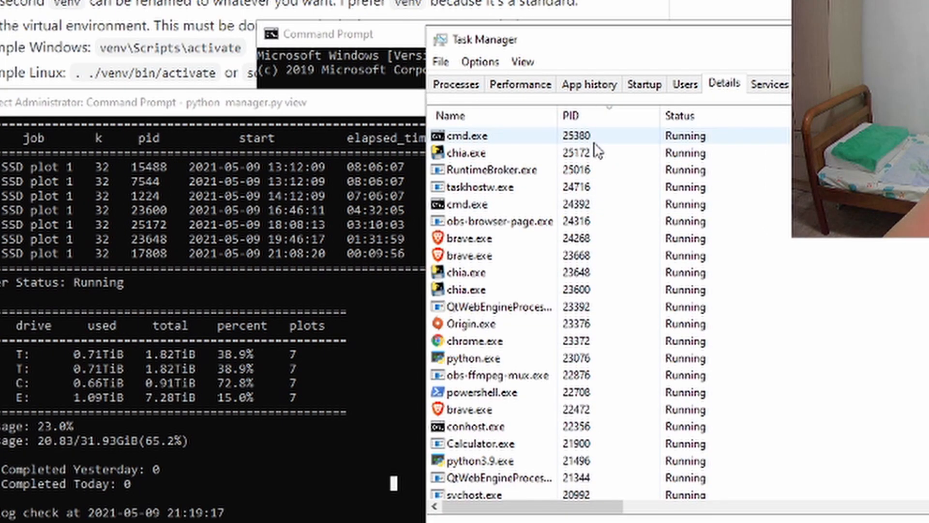
click(604, 117)
click(612, 116)
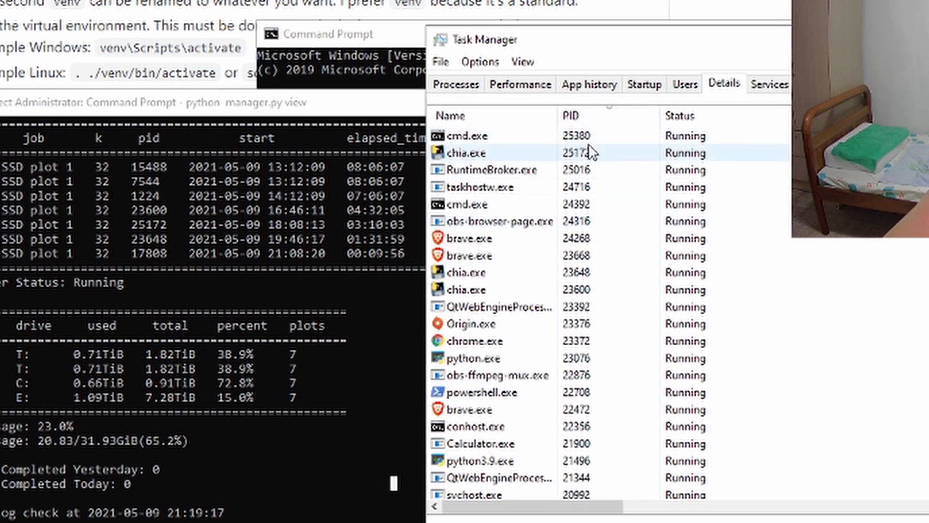
Match the sixth plot job's PID 23648 to its chia.exe process in Task Manager, select it, and return to the manager view
click(160, 245)
double_click(152, 240)
key(ctrl+c)
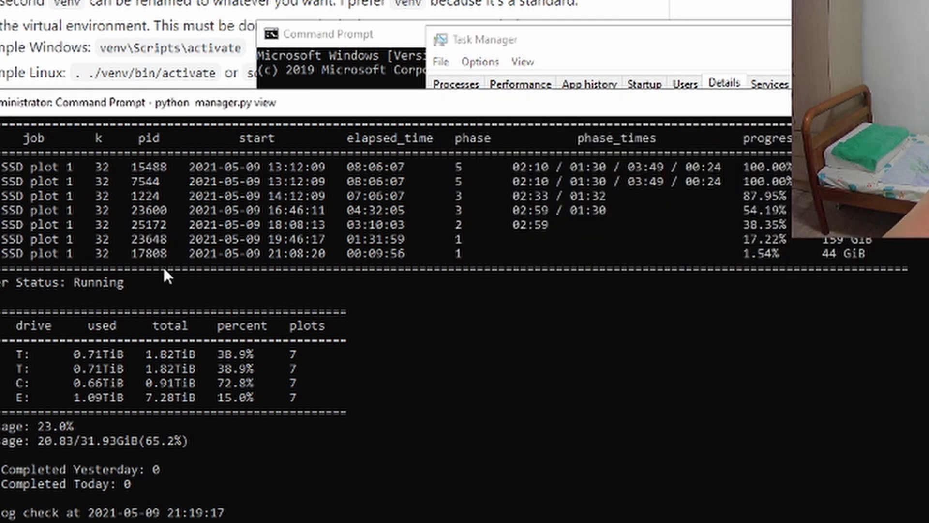
key(alt+Tab)
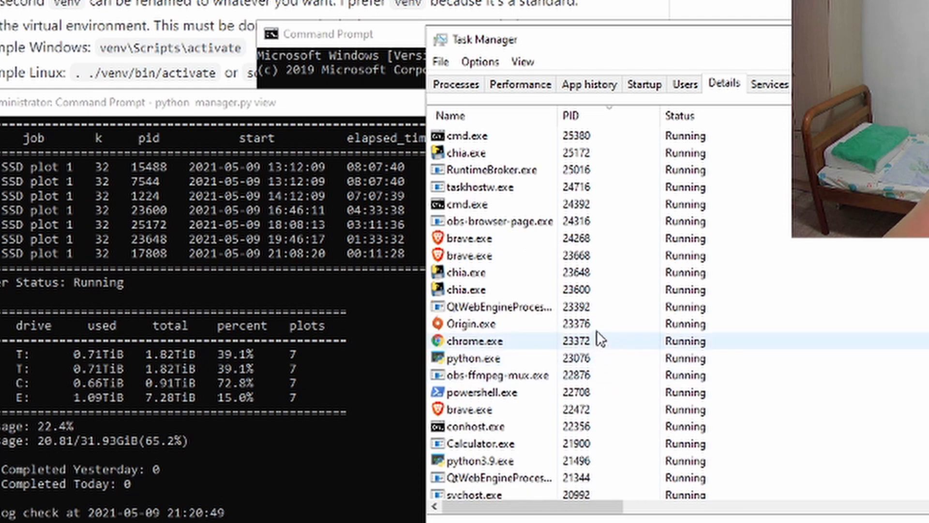
click(599, 276)
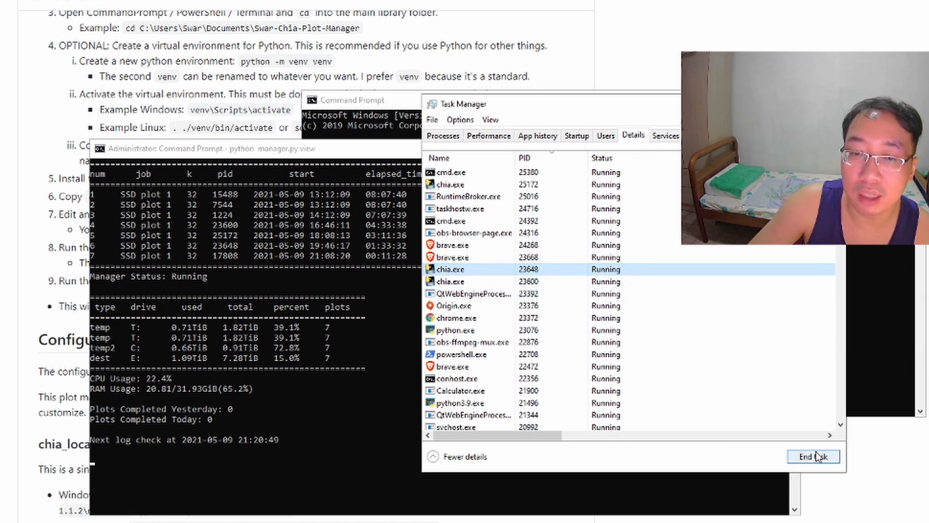
click(301, 251)
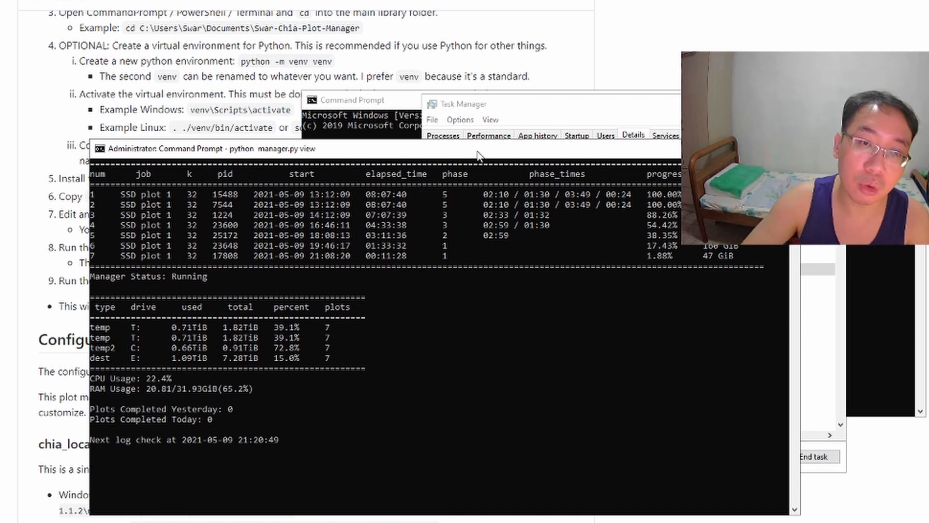
Move the manager view and Task Manager apart so the plot list and process PIDs can be compared, and return to the manager view
drag(478, 156, 448, 165)
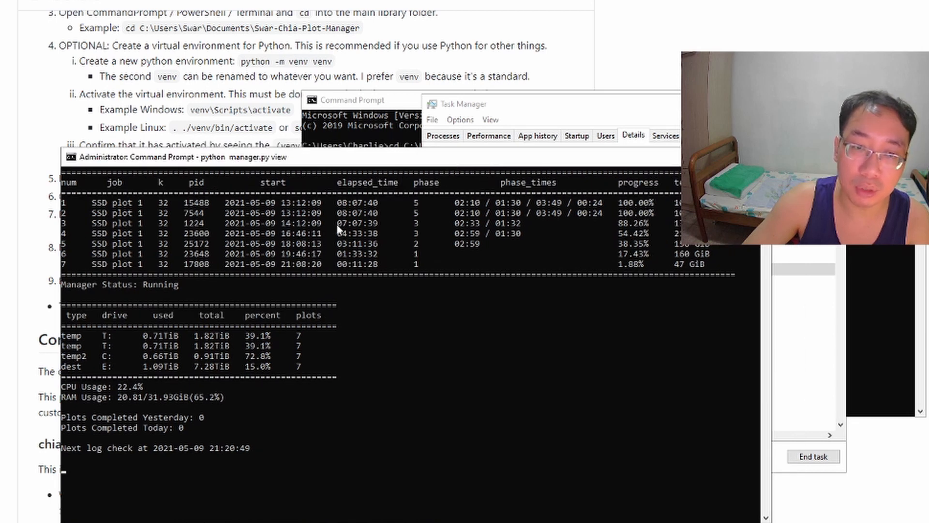
click(543, 109)
drag(543, 106, 596, 94)
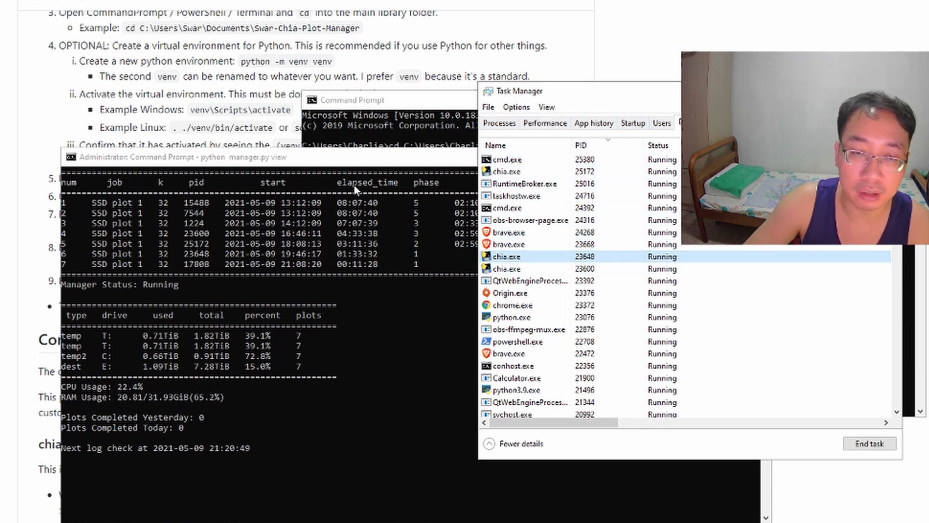
click(393, 165)
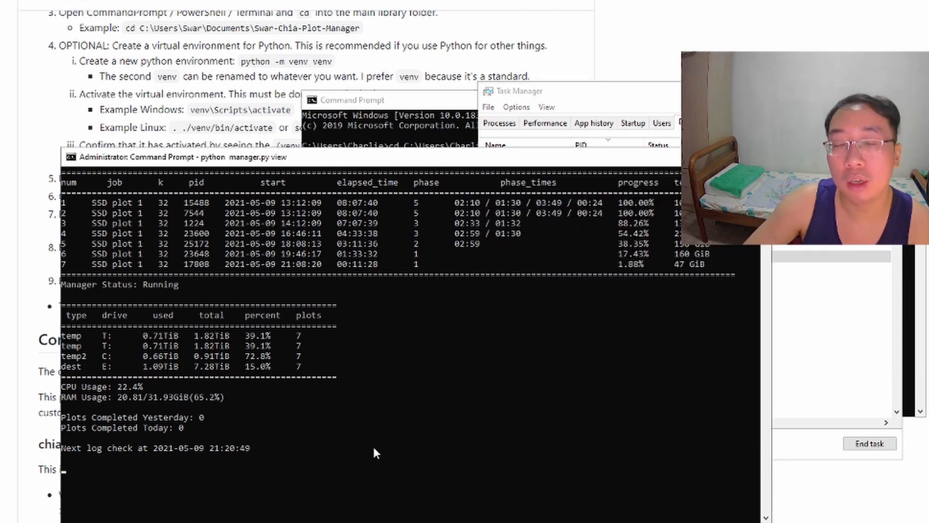
Return to the Swar-Chia-Plot-Manager README in the browser and open the Chia plotting tests.txt notes beside it
click(6, 317)
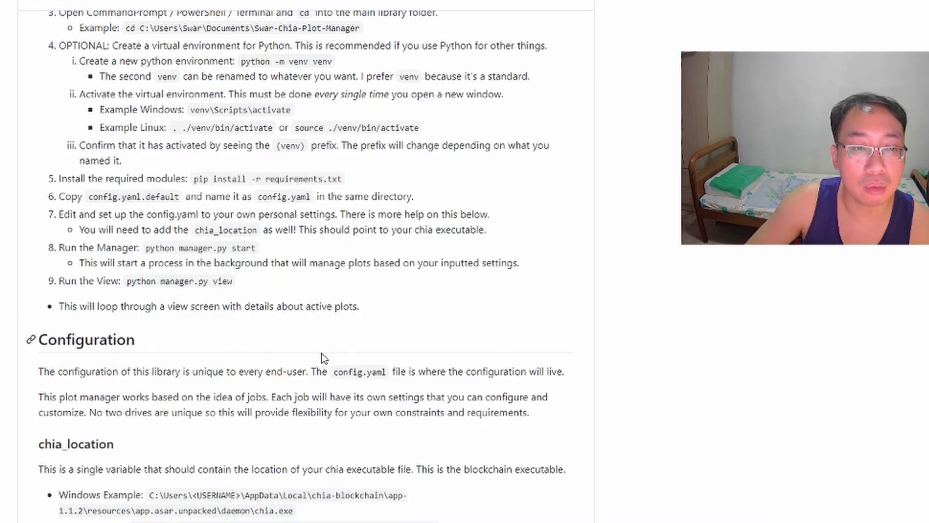
scroll(319, 354, down, 4)
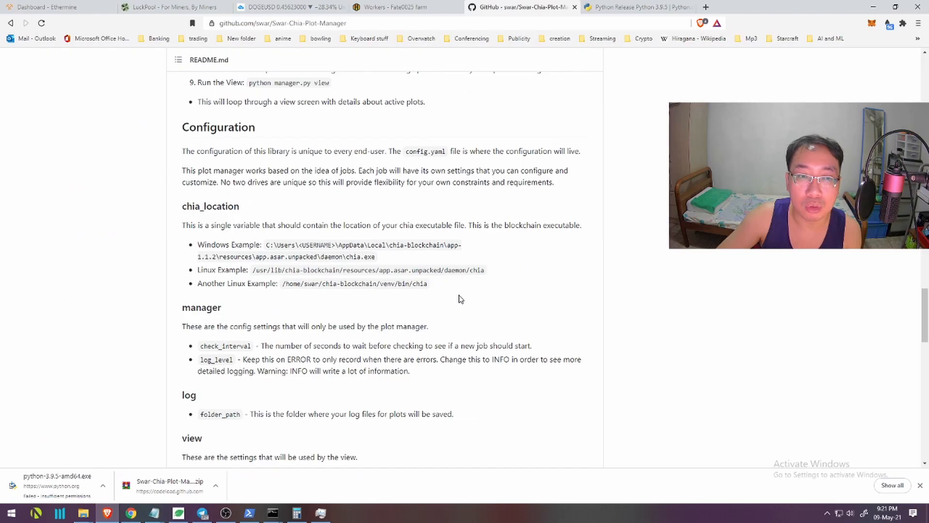
scroll(472, 314, up, 4)
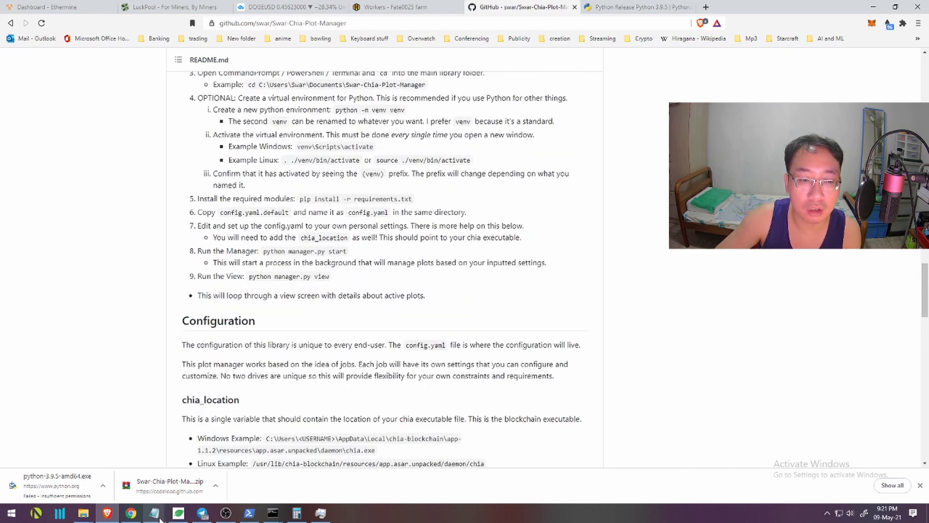
mouse_move(160, 519)
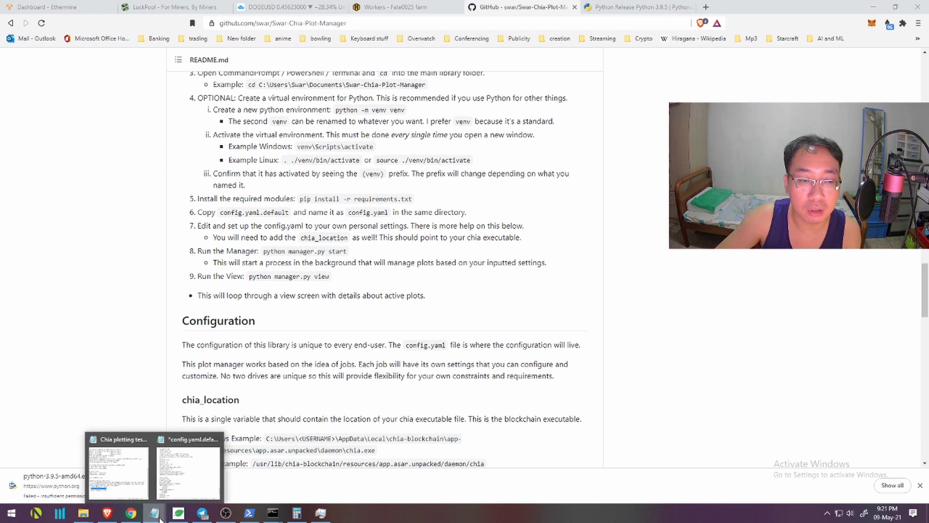
click(119, 471)
drag(411, 60, 609, 55)
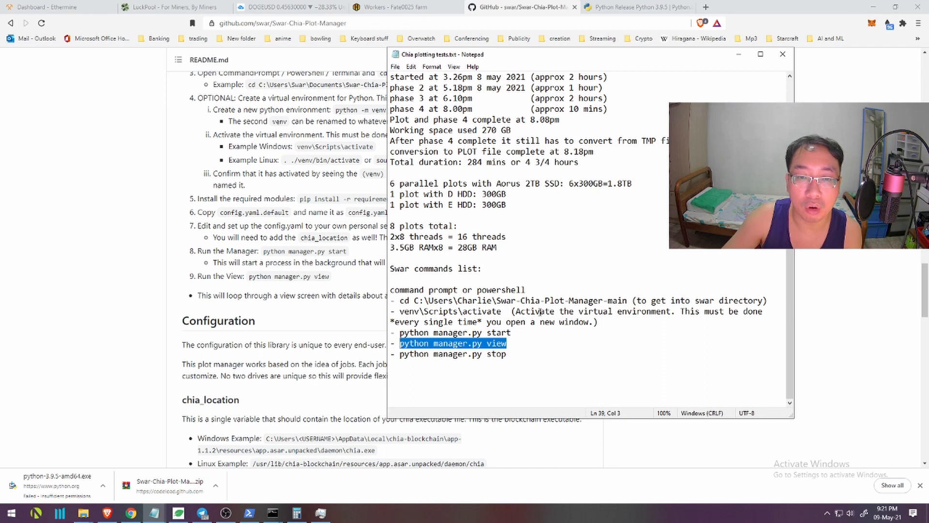
Review the python manager.py start, view and stop entries in the notes' Swar commands list
click(553, 362)
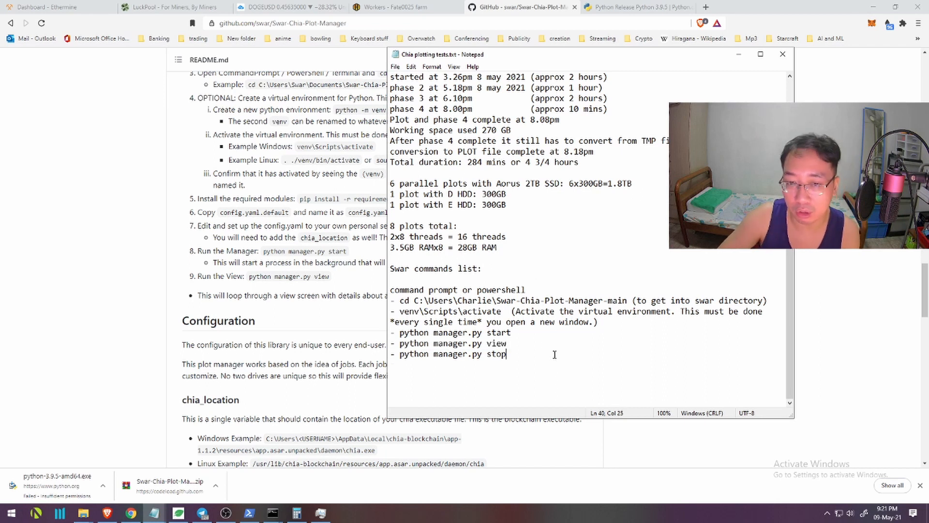
click(545, 343)
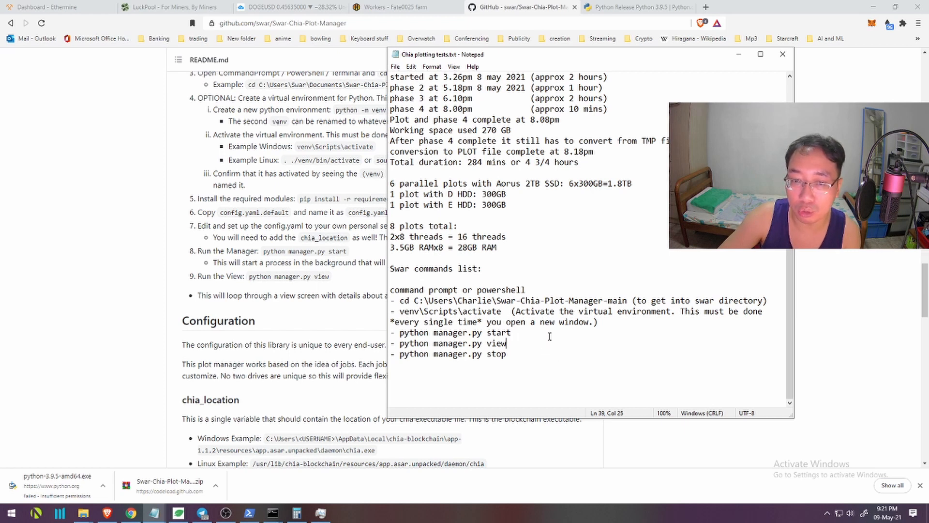
click(549, 335)
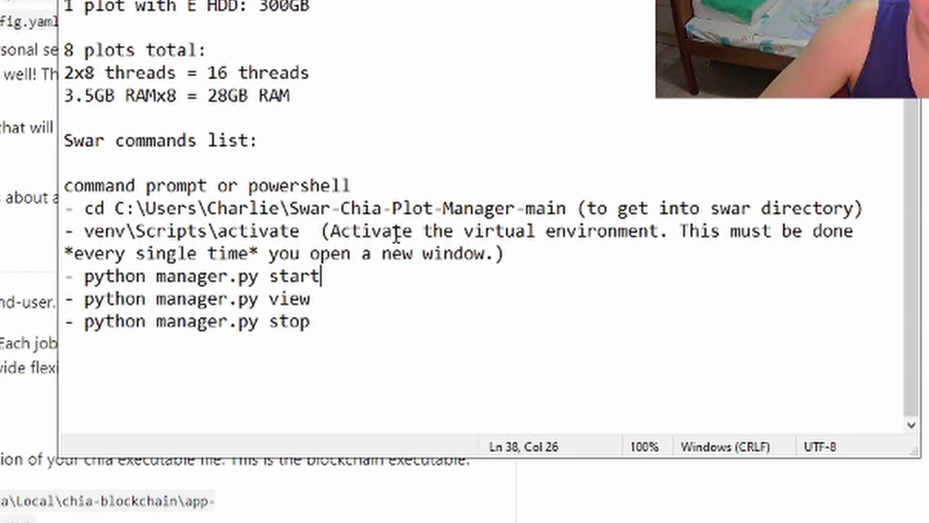
click(547, 290)
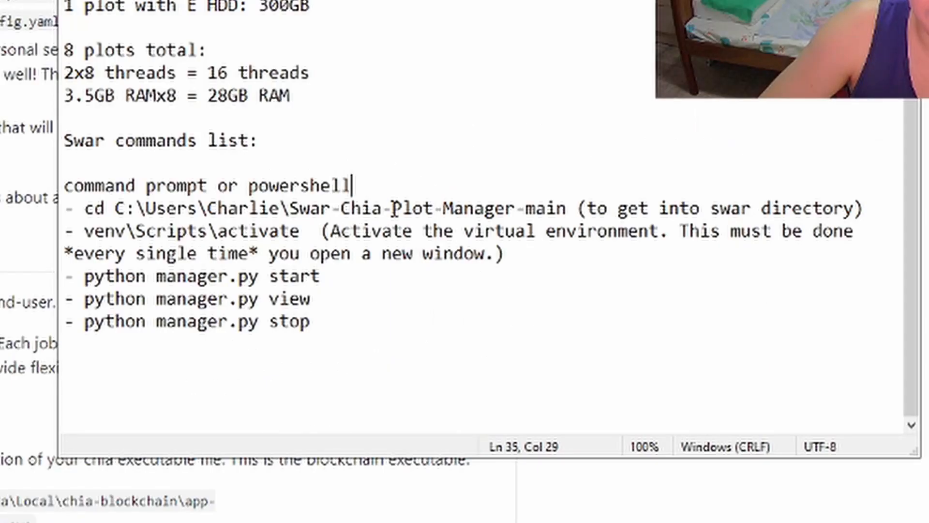
click(394, 276)
click(393, 296)
click(394, 278)
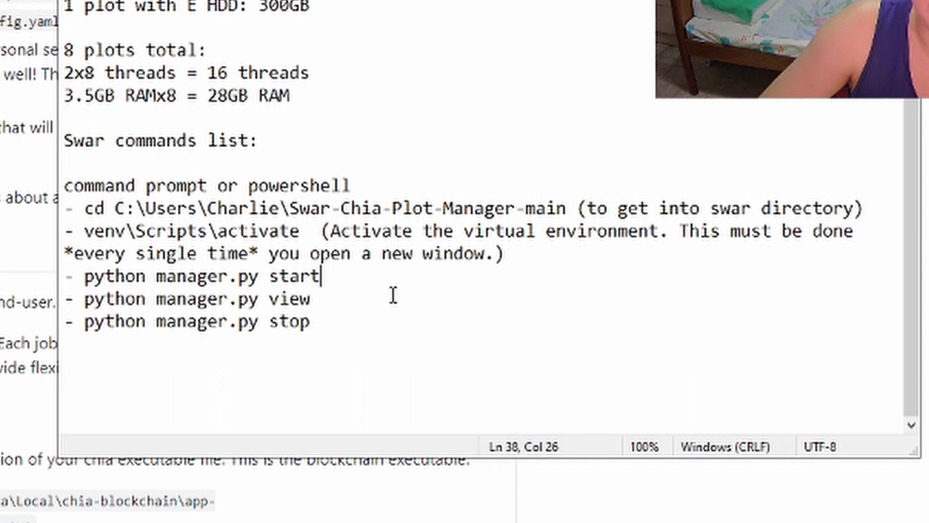
click(392, 300)
click(395, 275)
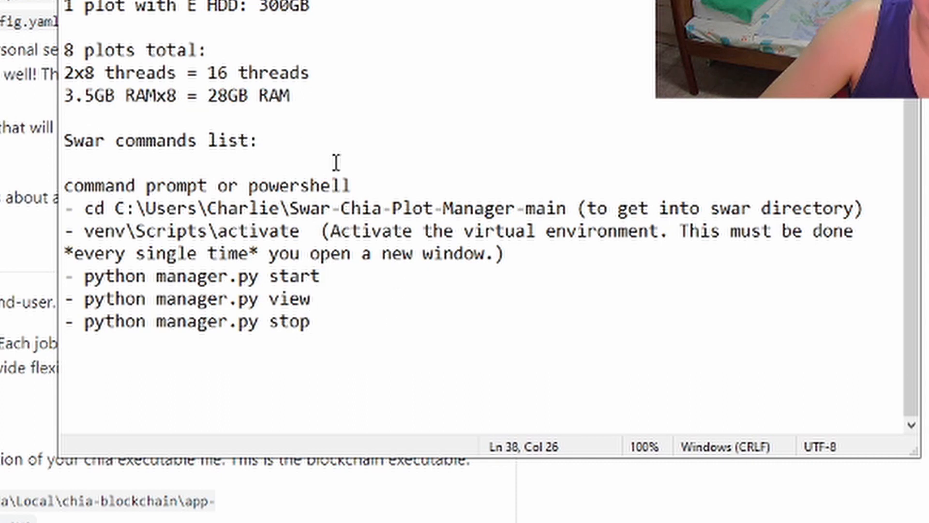
Highlight the "command prompt or powershell" line above the Swar commands in the notes
click(373, 188)
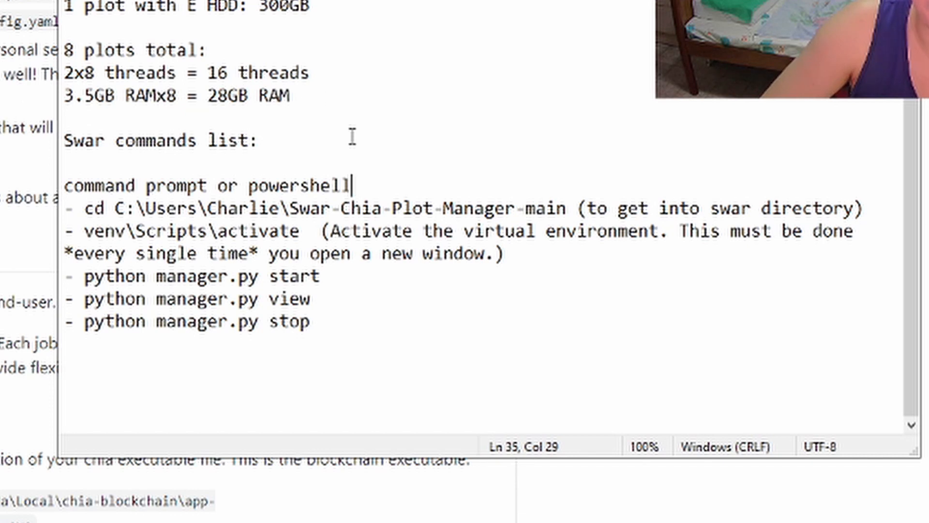
click(362, 174)
click(373, 189)
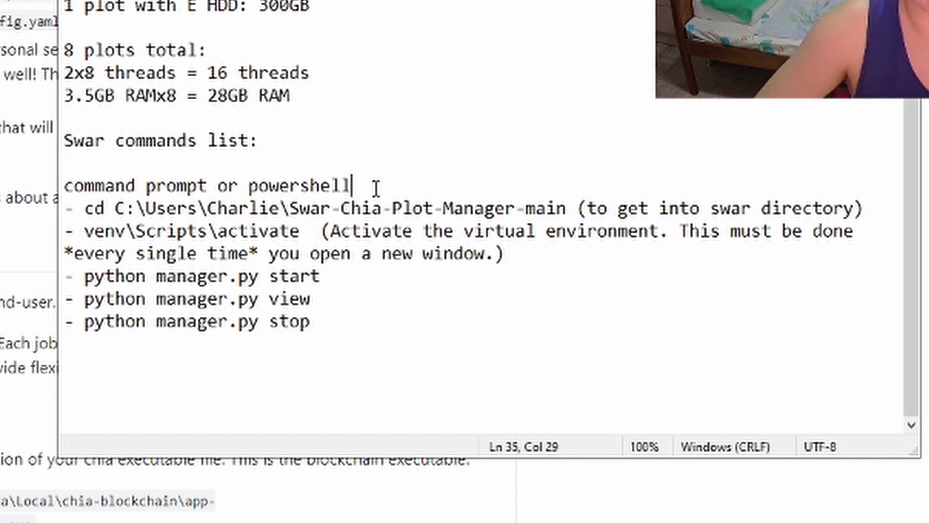
drag(373, 189, 53, 184)
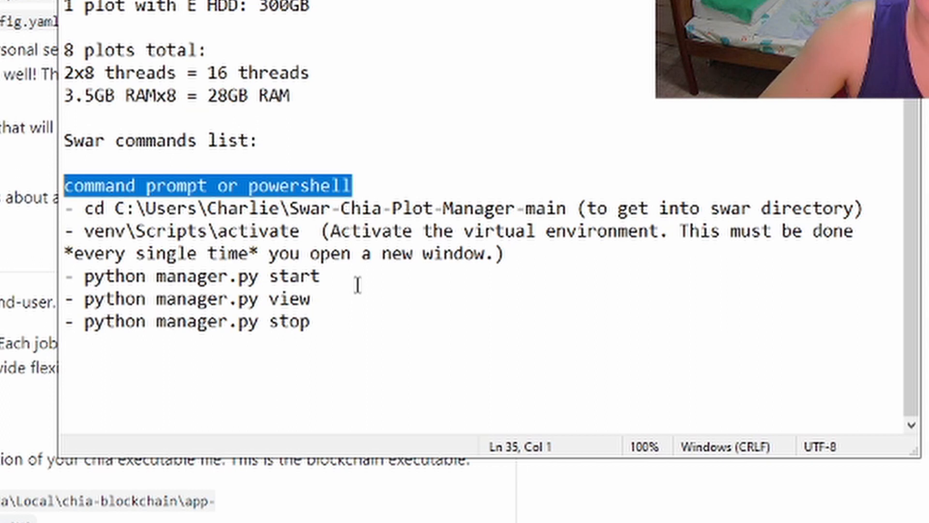
click(353, 314)
click(339, 205)
drag(349, 185, 34, 188)
click(323, 208)
drag(361, 186, 51, 185)
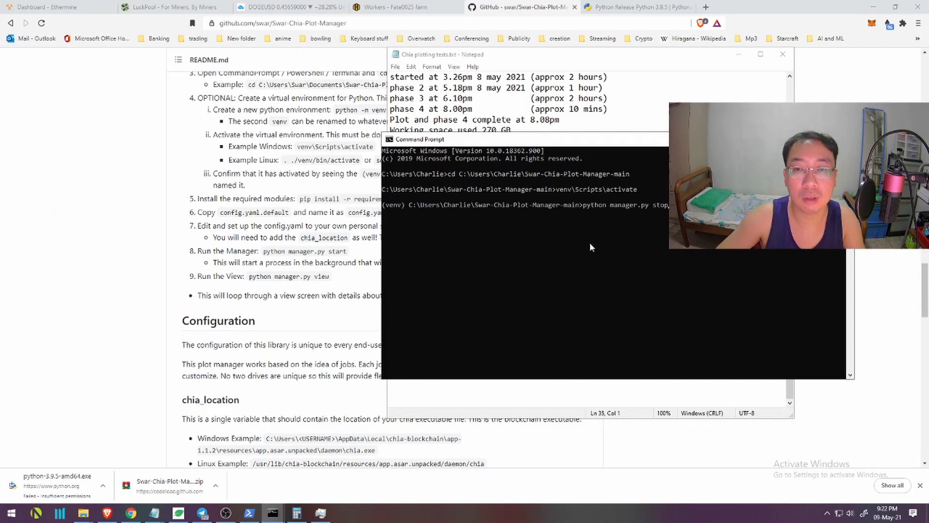
Erase the unrun python manager.py stop command and close the non-administrator Command Prompt with exit
key(BackSpace)
key(BackSpace)
key(BackSpace)
key(BackSpace)
key(BackSpace)
key(BackSpace)
key(BackSpace)
key(BackSpace)
key(BackSpace)
key(BackSpace)
key(BackSpace)
key(BackSpace)
key(BackSpace)
key(BackSpace)
key(BackSpace)
key(BackSpace)
key(BackSpace)
key(BackSpace)
key(BackSpace)
key(BackSpace)
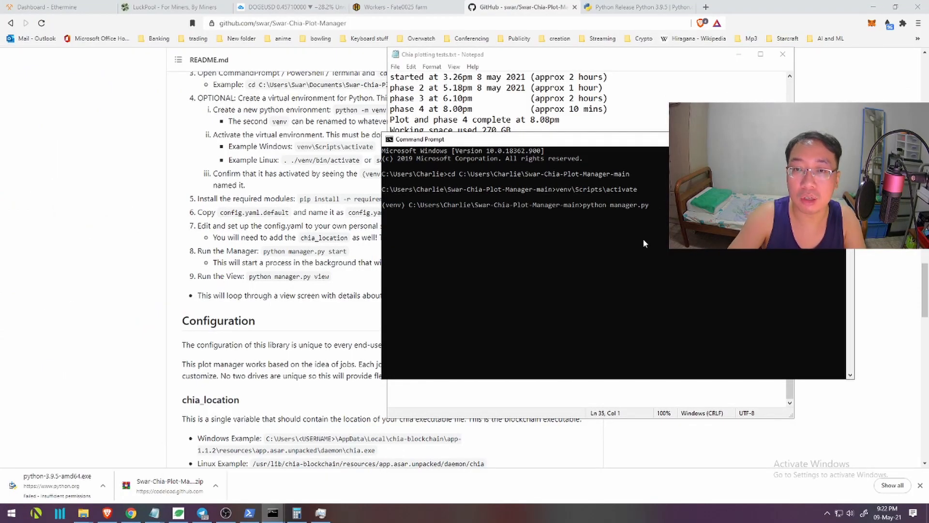
key(BackSpace)
key(BackSpace)
key(BackSpace)
text(ex)
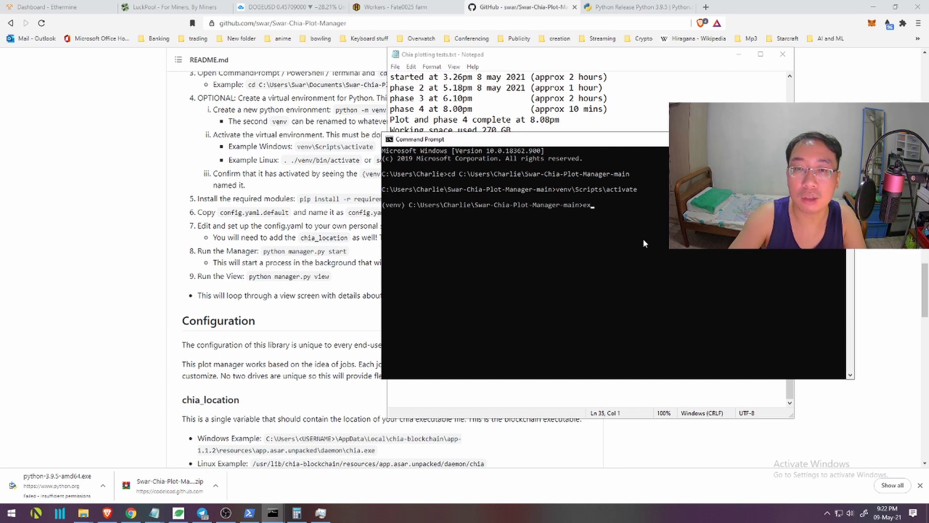
text(it)
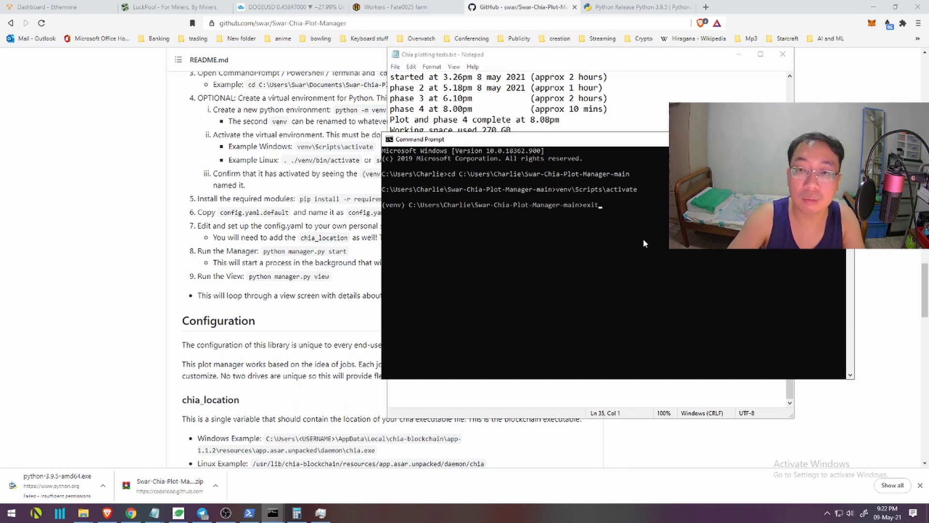
key(Return)
Return to the notes and select the line naming command prompt or powershell under the Swar commands list heading
click(600, 321)
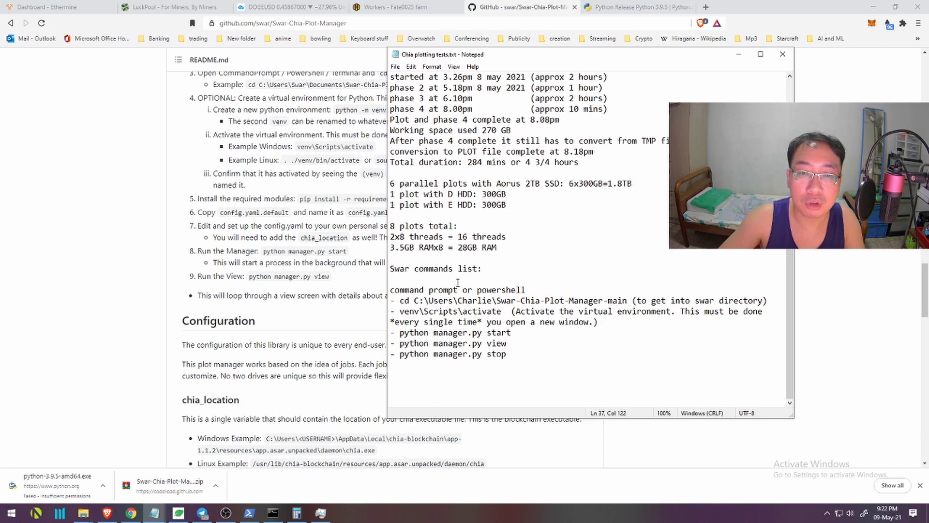
drag(515, 354, 384, 262)
click(517, 321)
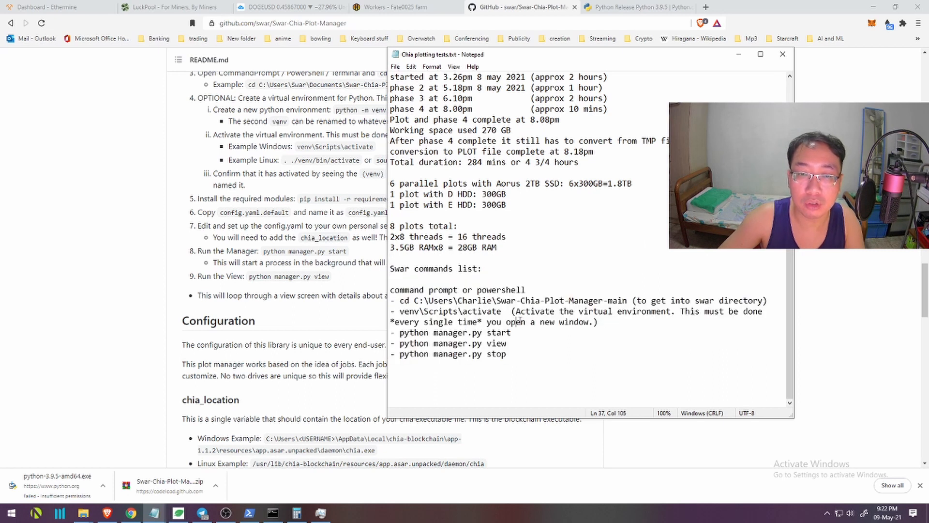
drag(531, 290, 390, 290)
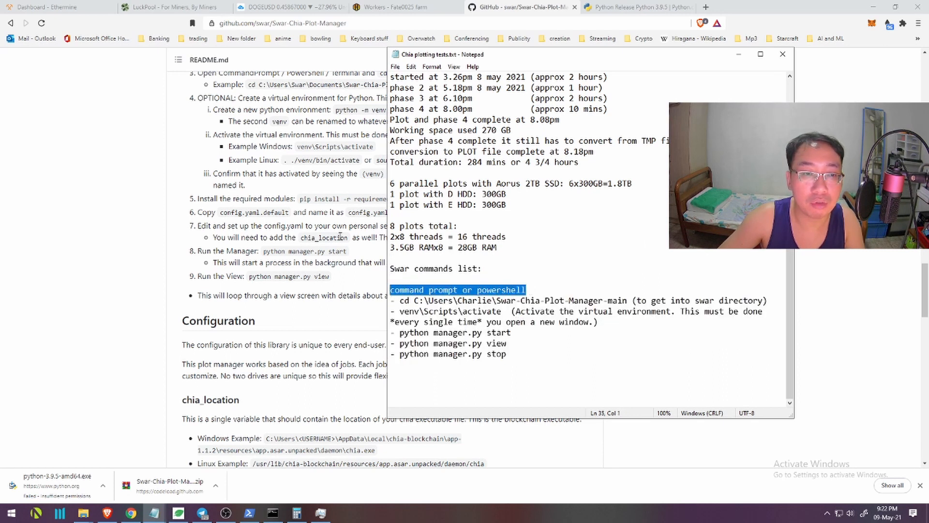
Move Notepad to the end of the taskbar, reopen the Chia plotting tests.txt notes and select the words "command prompt"
click(366, 252)
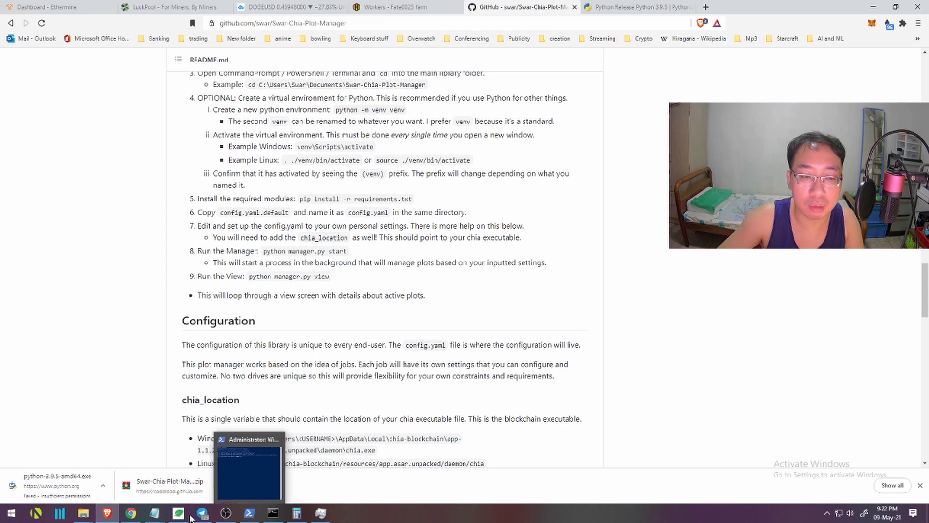
mouse_move(321, 517)
drag(154, 514, 319, 517)
click(284, 467)
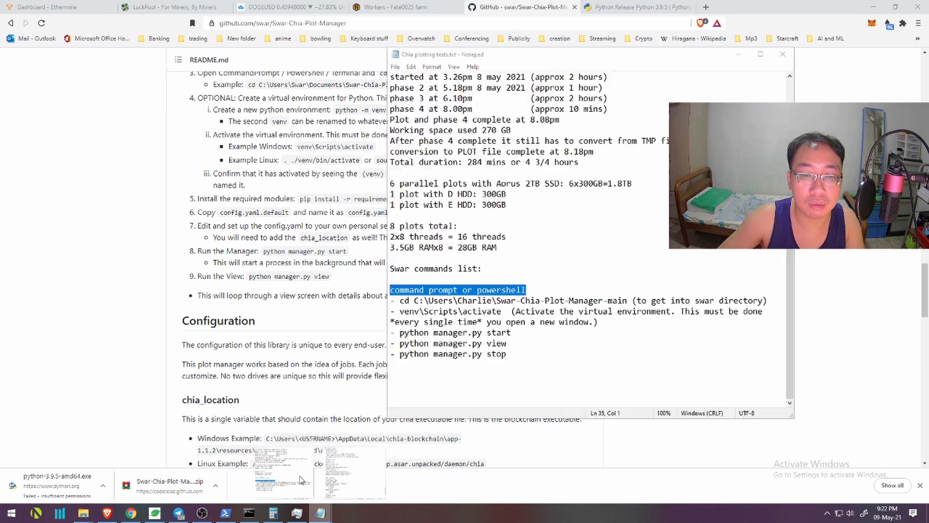
click(440, 311)
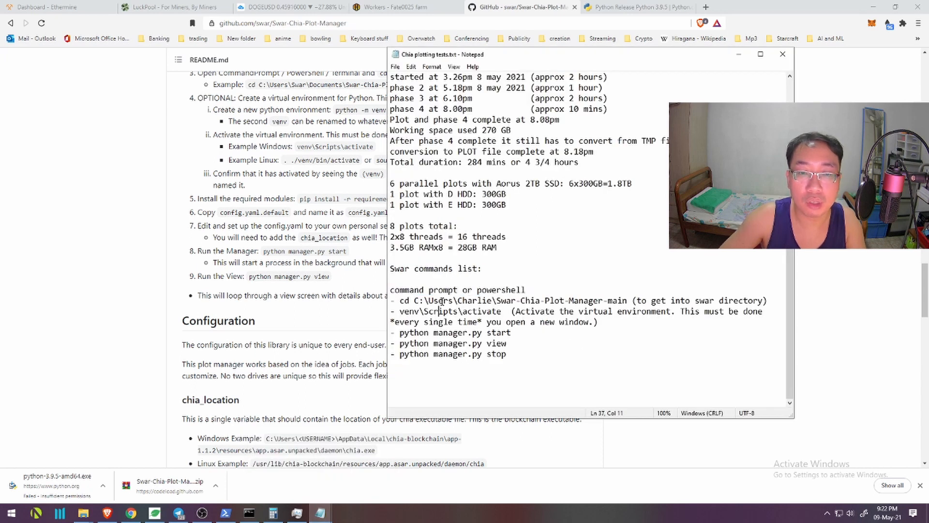
drag(455, 290, 384, 290)
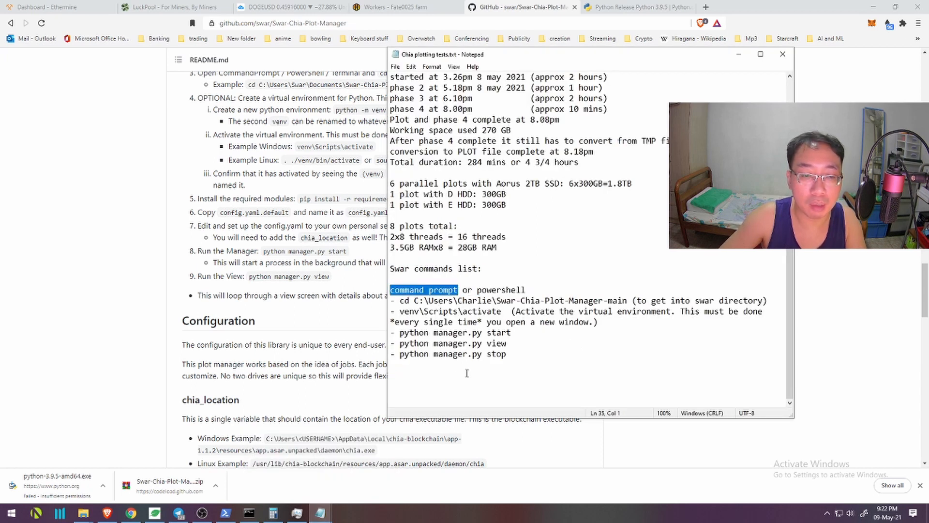
Switch to the administrator Windows PowerShell session and close it with exit
click(225, 513)
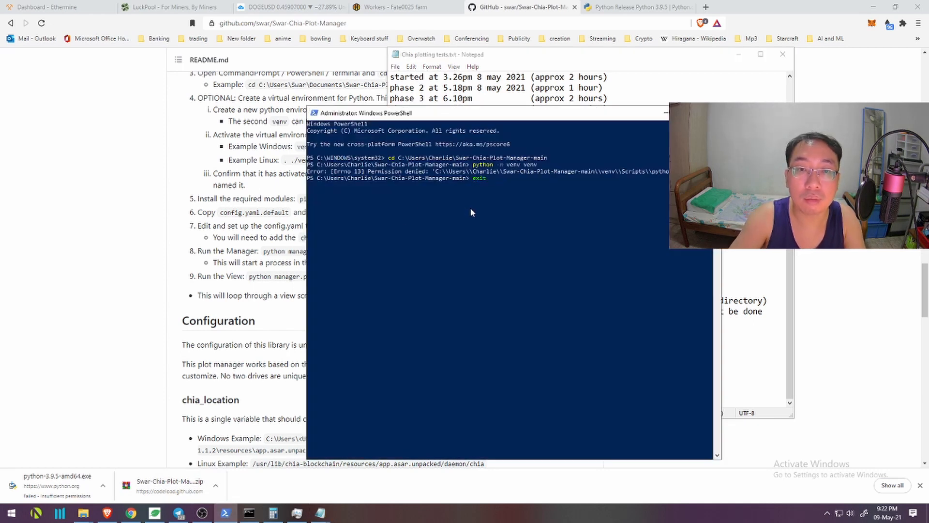
text(exit)
key(Return)
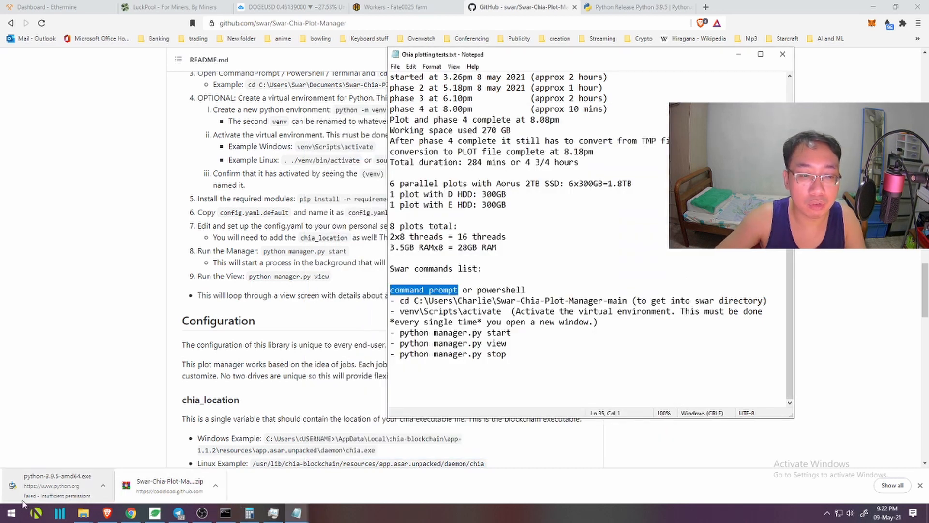
Open a new non-administrator Command Prompt and place it above the Swar commands list in the notes
click(11, 512)
text(cmd)
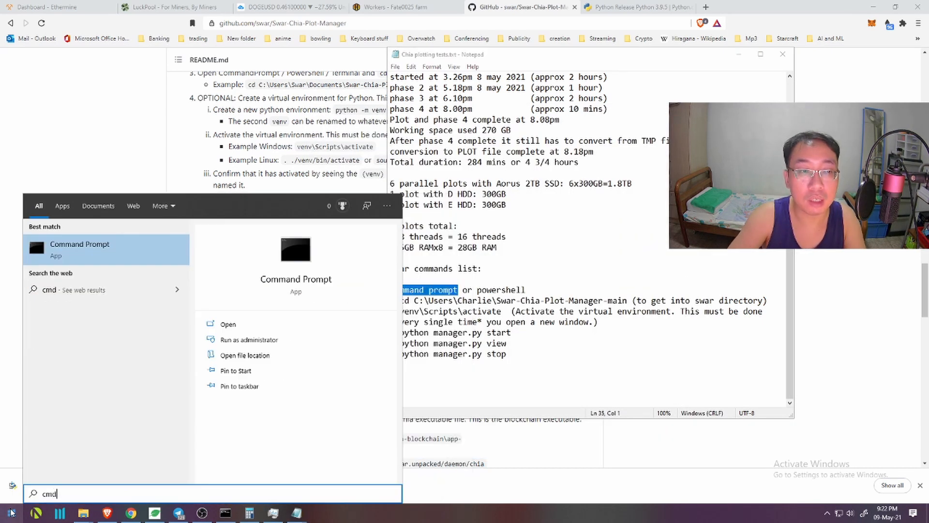
key(Return)
drag(255, 24, 512, 17)
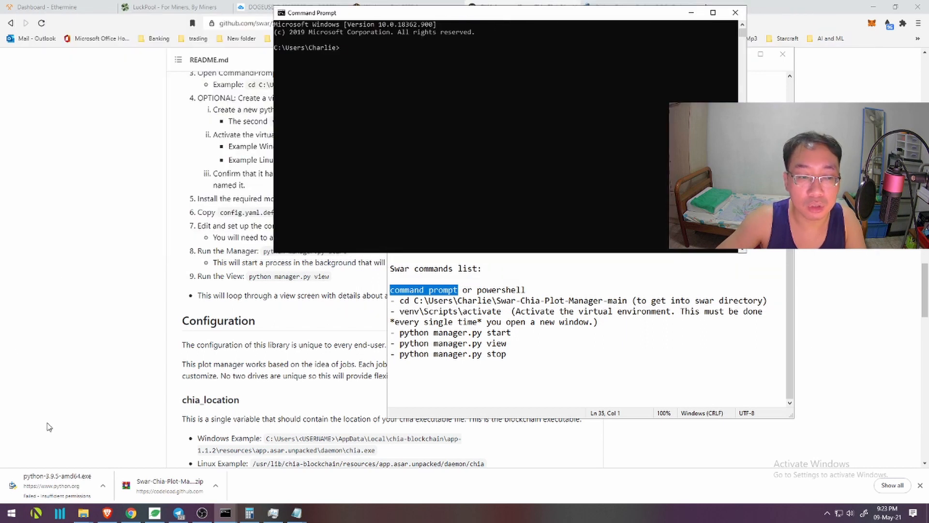
Search for cmd to view the Command Prompt launch options, and return to the already open prompt
click(13, 512)
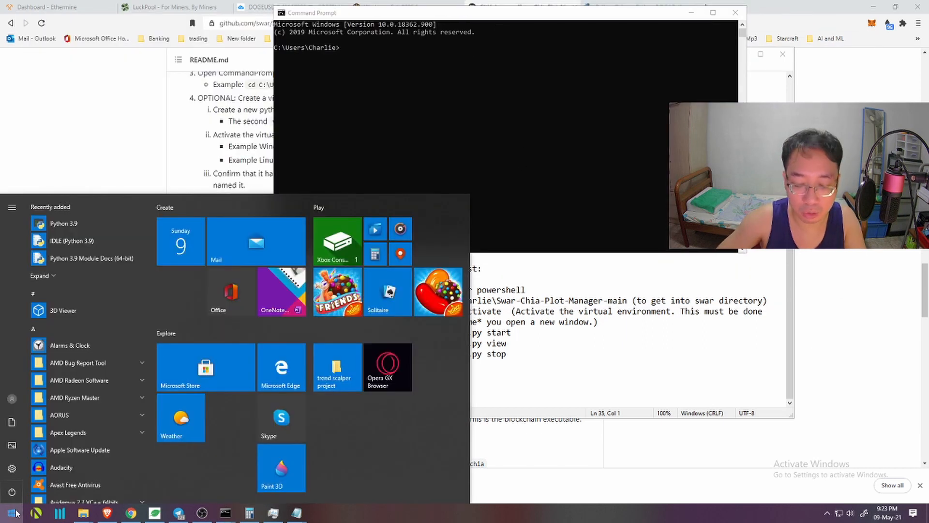
text(cmd)
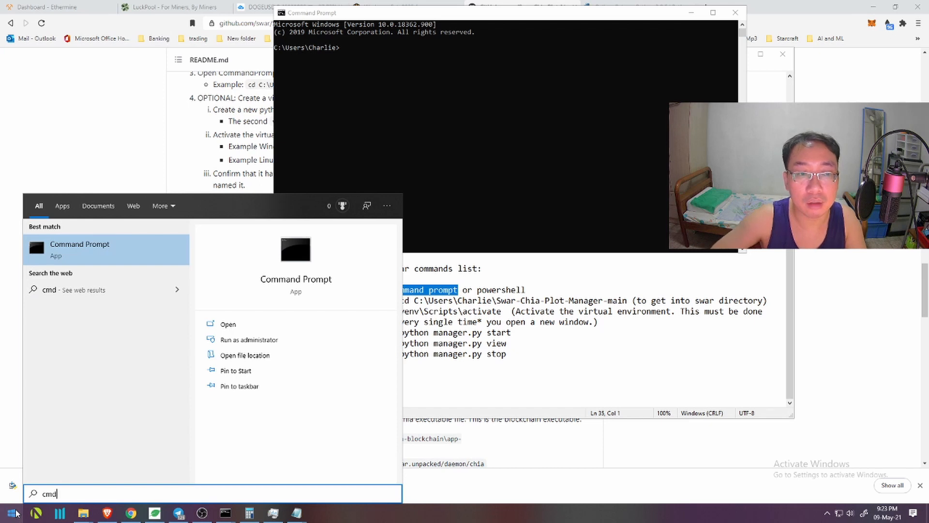
click(444, 178)
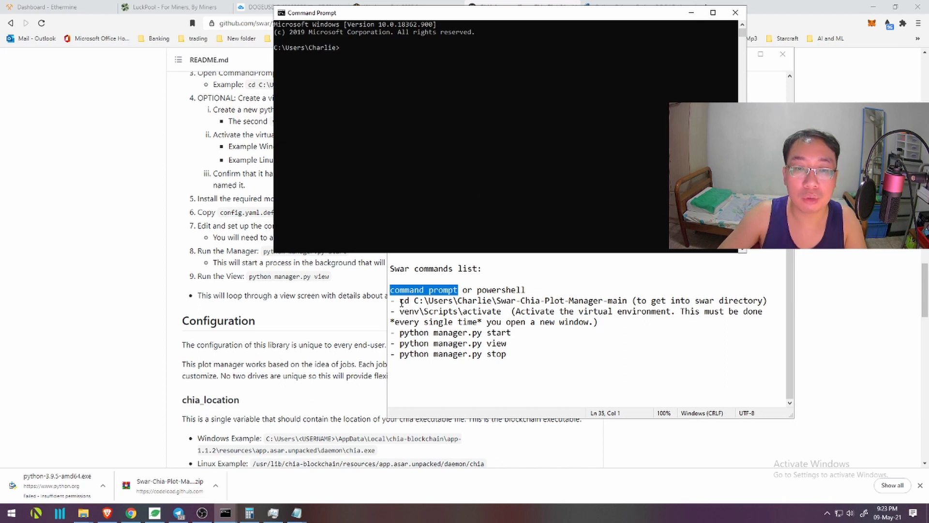
Copy the cd command from the Swar commands list and run it in Command Prompt to enter the Swar-Chia-Plot-Manager-main directory
drag(401, 302, 592, 303)
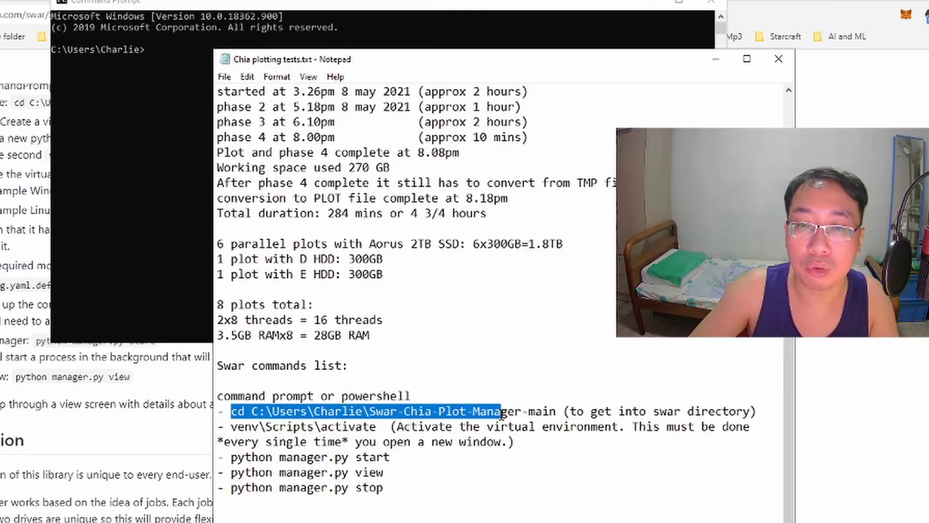
drag(502, 415, 555, 415)
key(super+c)
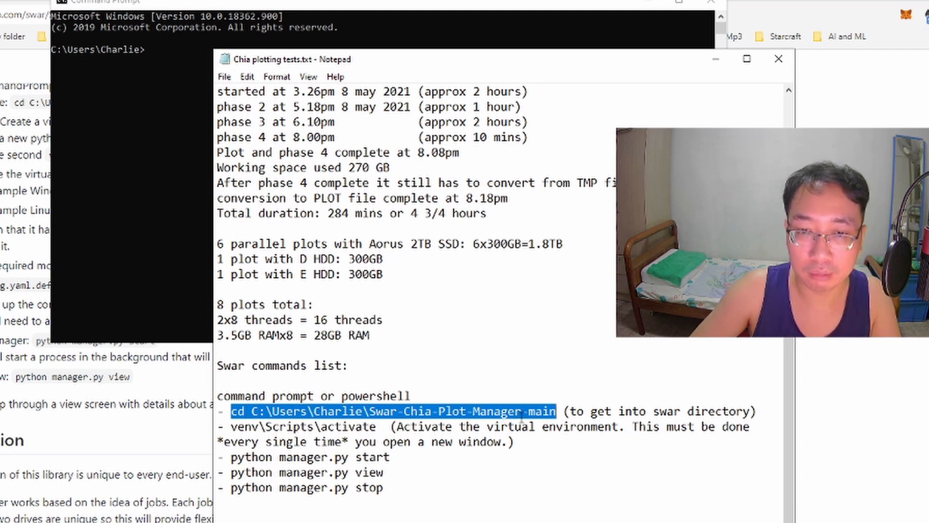
click(175, 109)
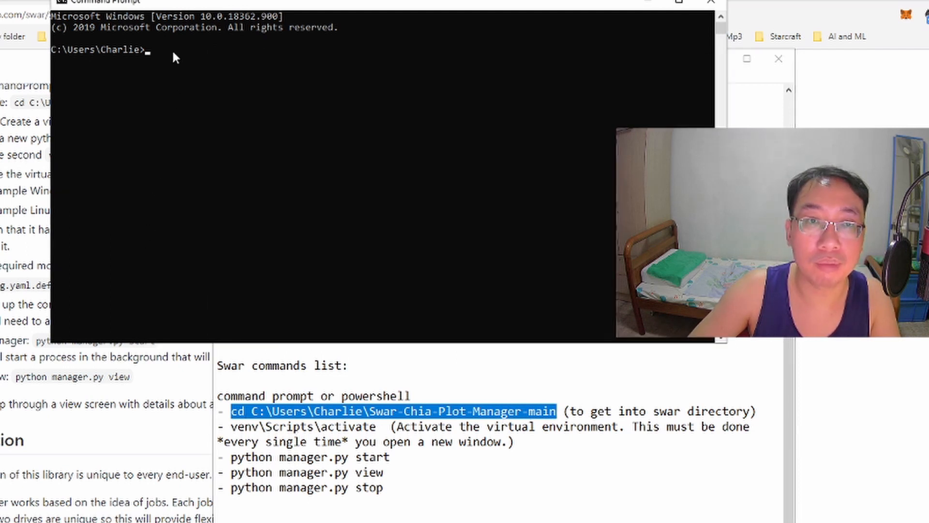
right_click(216, 48)
key(Return)
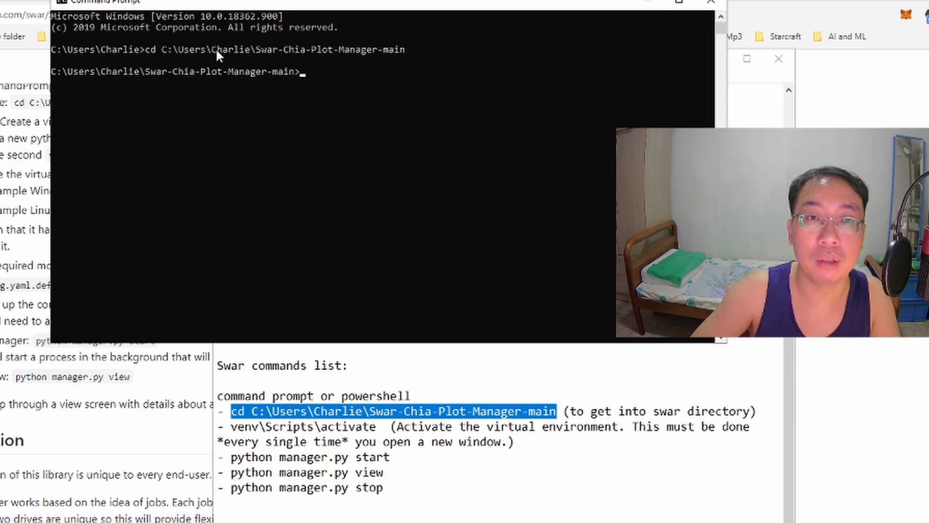
Copy venv\Scripts\activate from the notes and run it in Command Prompt to activate the virtual environment
click(314, 426)
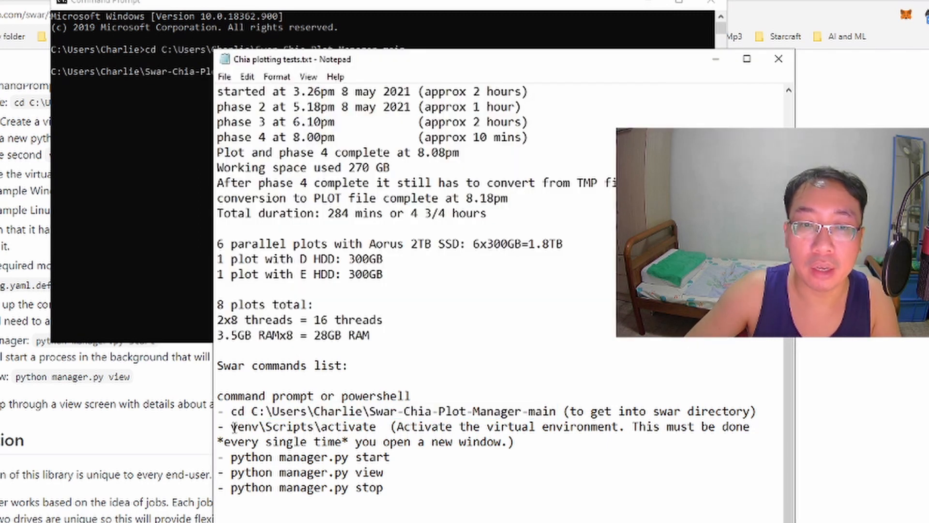
drag(233, 427, 378, 429)
key(ctrl+c)
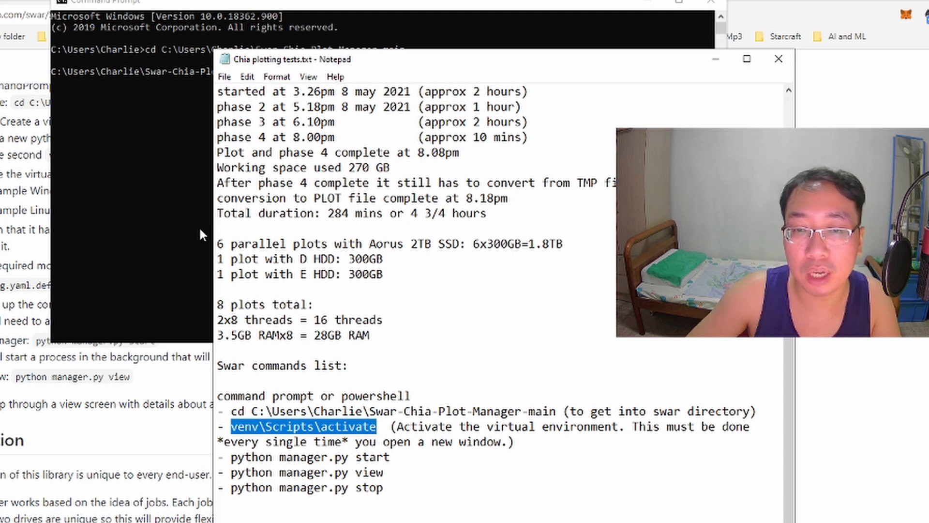
click(146, 137)
key(ctrl+v)
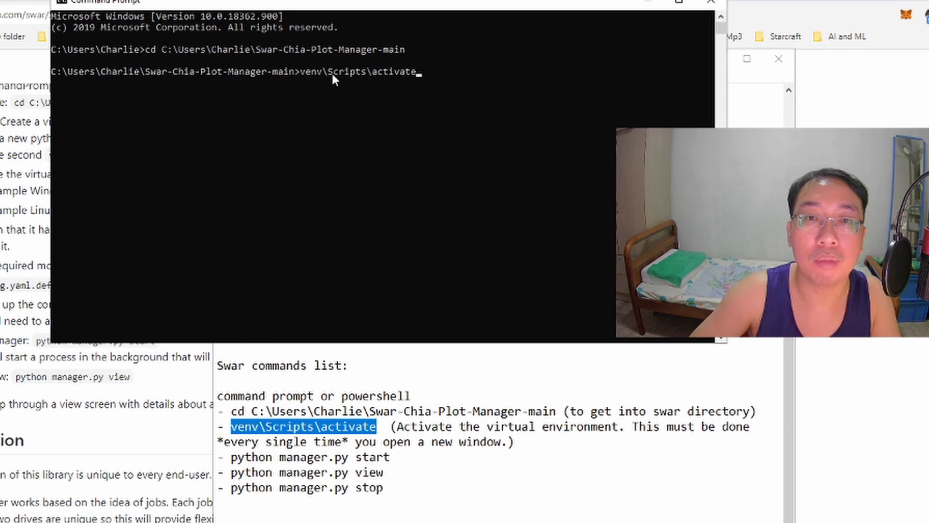
key(Return)
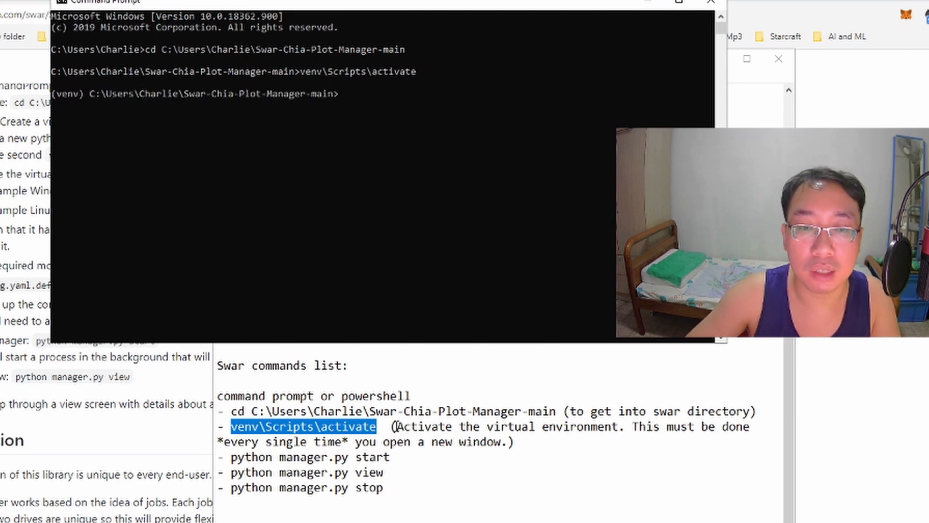
Highlight the note about activating the virtual environment every single time a new window is opened, and clear the selection
click(367, 458)
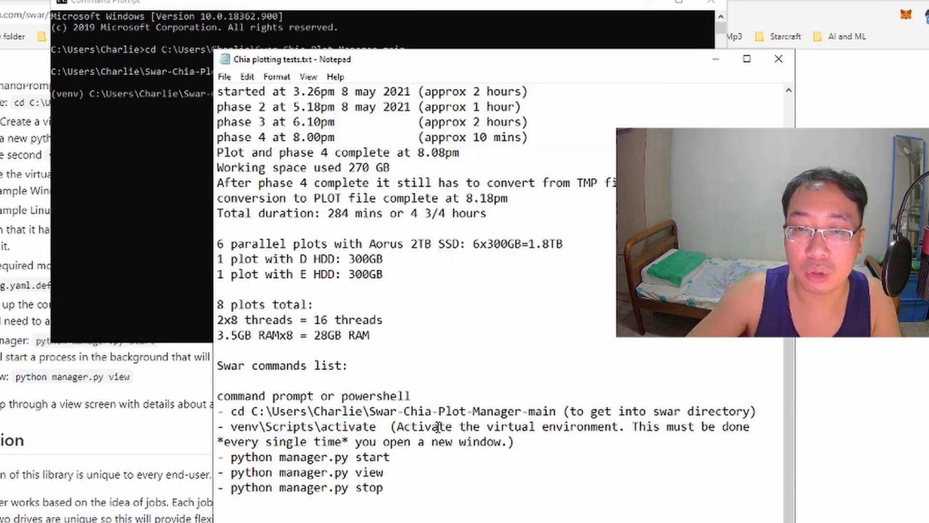
drag(398, 427, 508, 441)
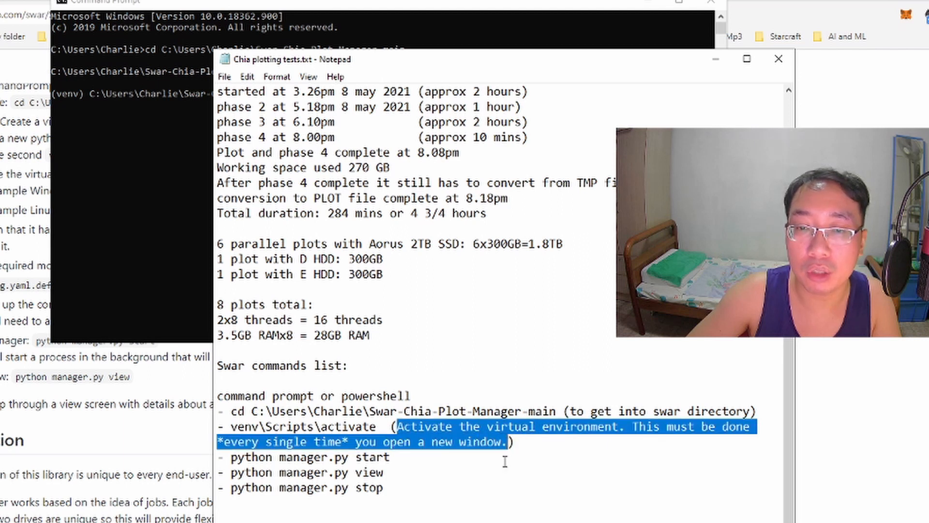
click(505, 461)
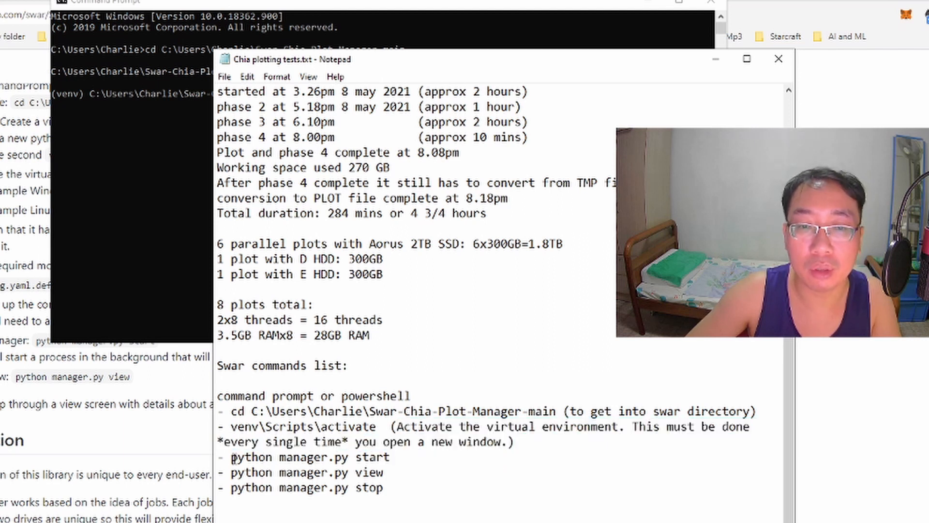
Copy python manager.py start from the notes and run it in the activated virtual environment
drag(232, 457, 393, 456)
key(ctrl+c)
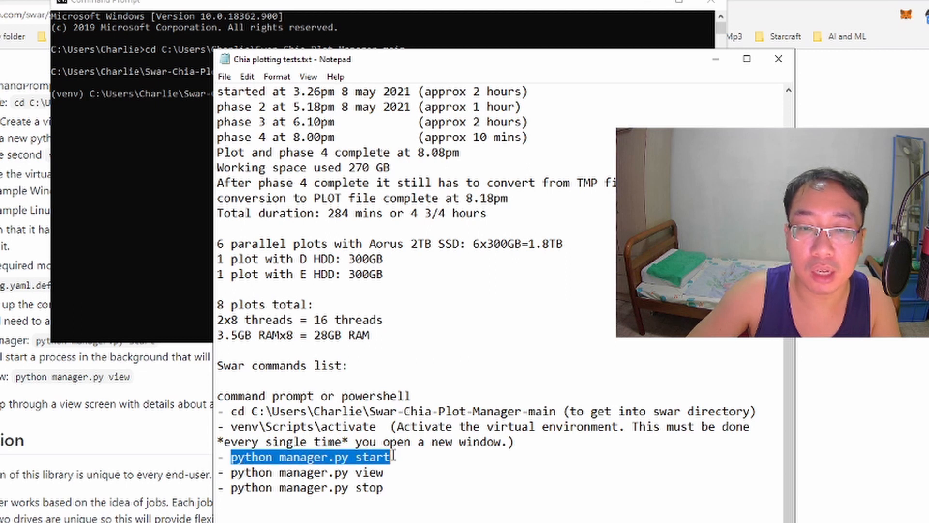
click(170, 197)
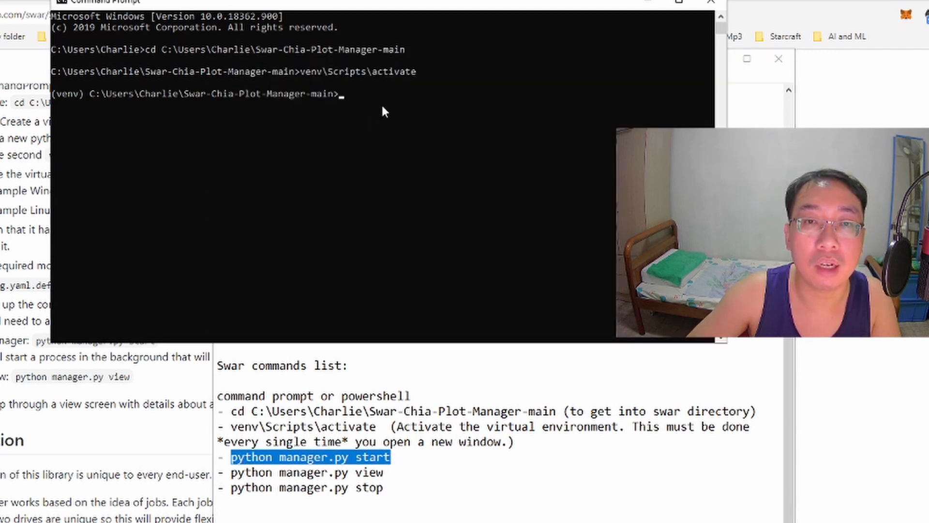
key(ctrl+v)
key(Return)
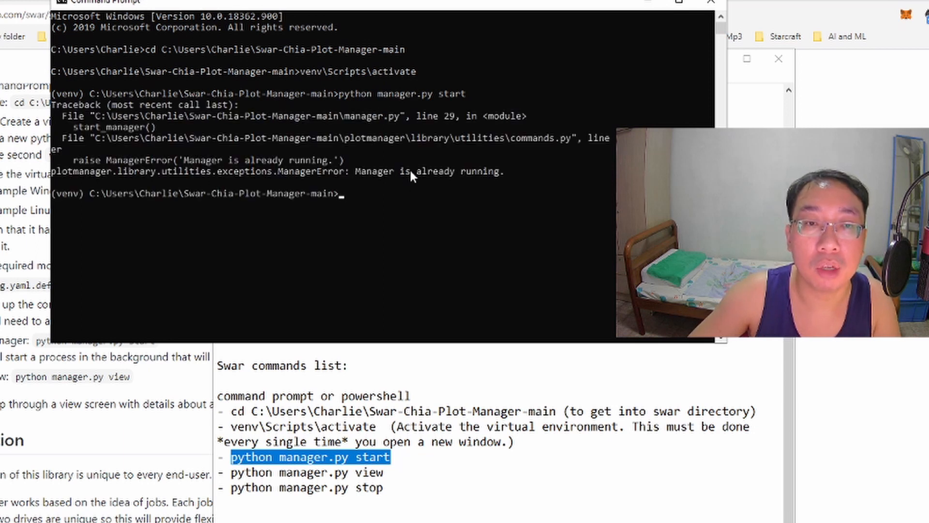
Copy python manager.py view from the notes, run it in Command Prompt, and enlarge the window to fit the plot table
click(372, 441)
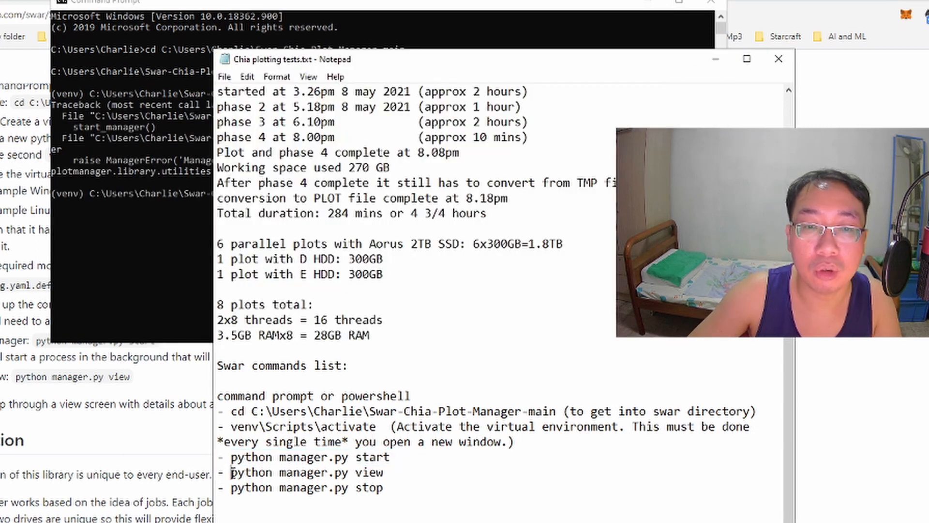
drag(231, 472, 384, 472)
key(super+c)
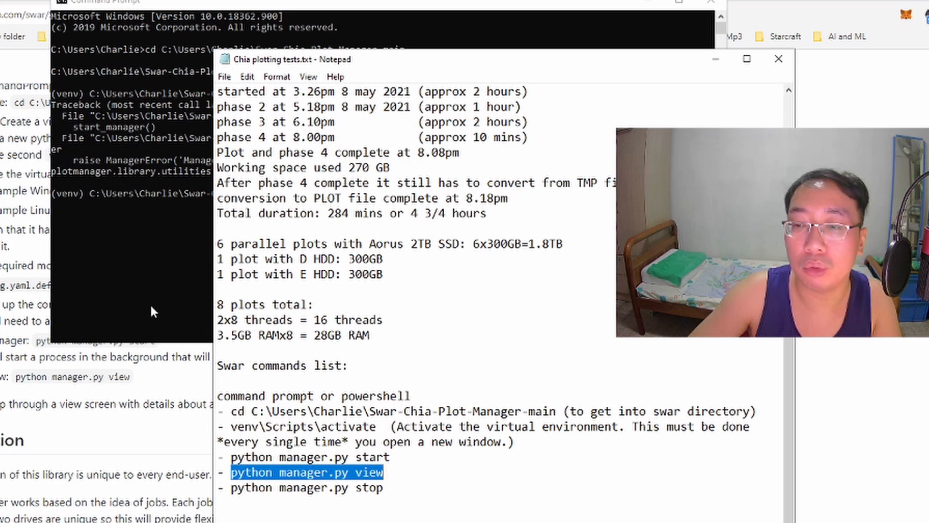
click(129, 258)
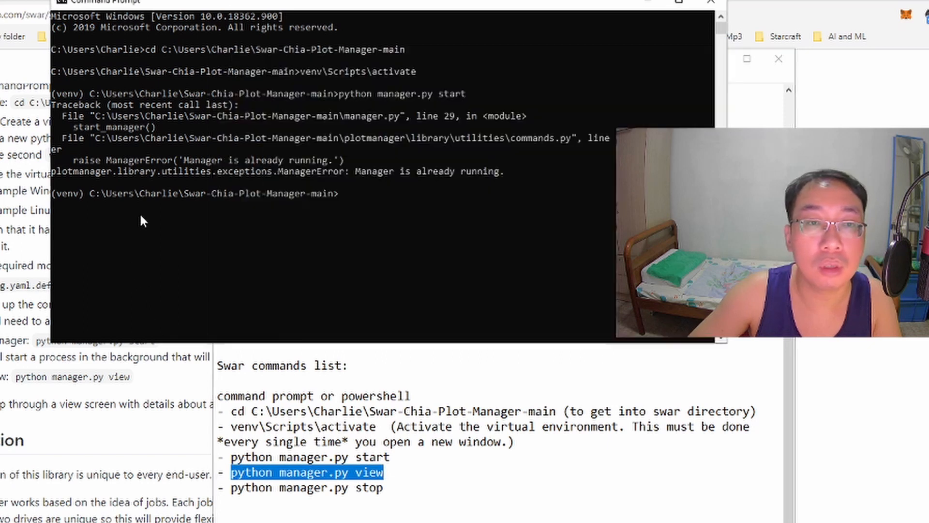
right_click(362, 196)
key(Return)
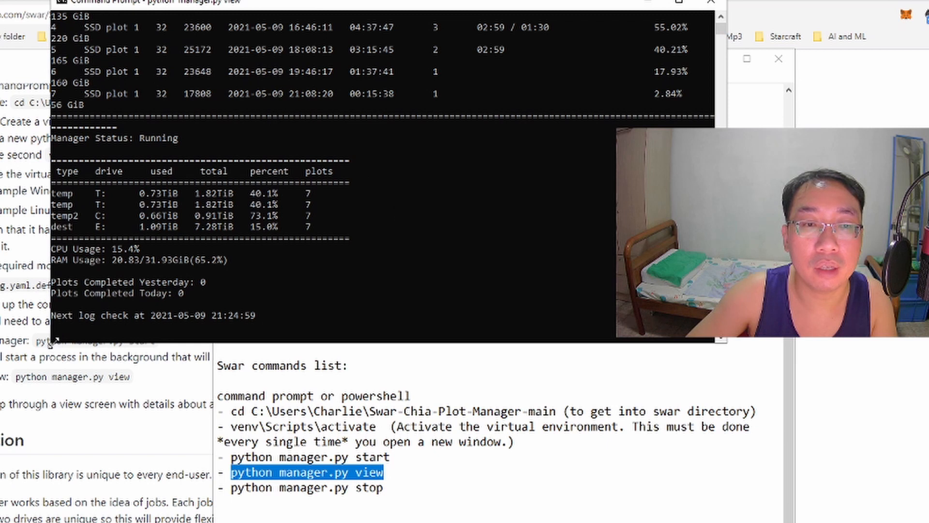
drag(53, 340, 0, 434)
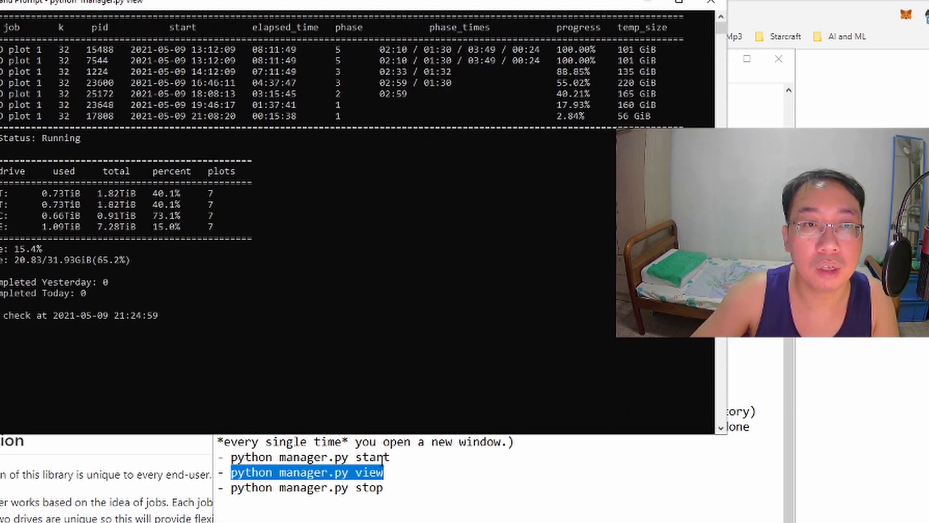
Bring the Swar commands list back to the front, place the cursor below python manager.py stop, and reposition the Notepad window
click(416, 490)
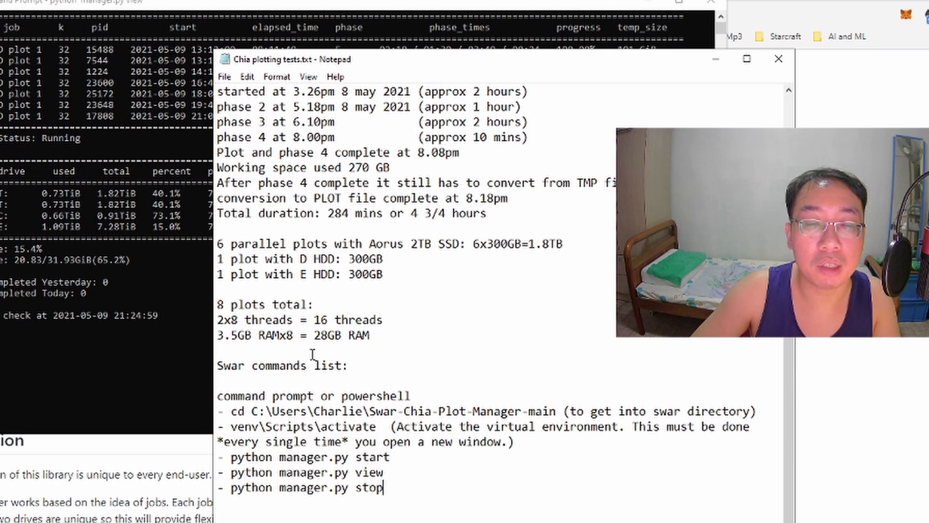
click(156, 370)
click(472, 502)
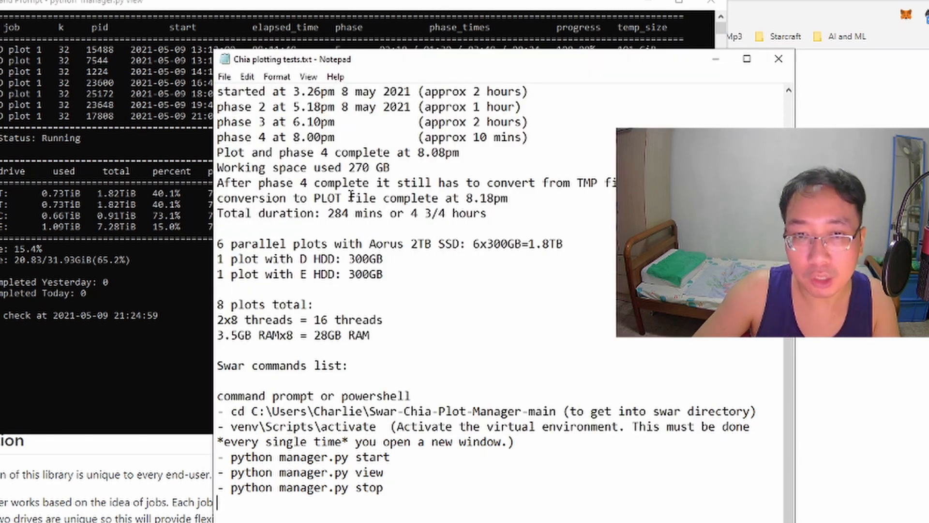
drag(401, 59, 498, 79)
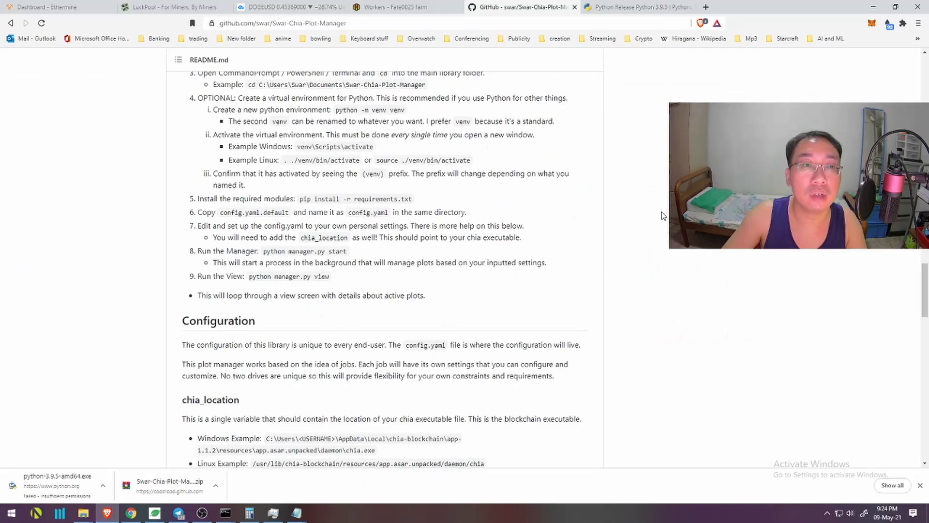
Find the Sponsor / Support this Library section in the Swar-Chia-Plot-Manager README and highlight the XCH, ETH and BTC donation addresses
scroll(663, 216, up, 15)
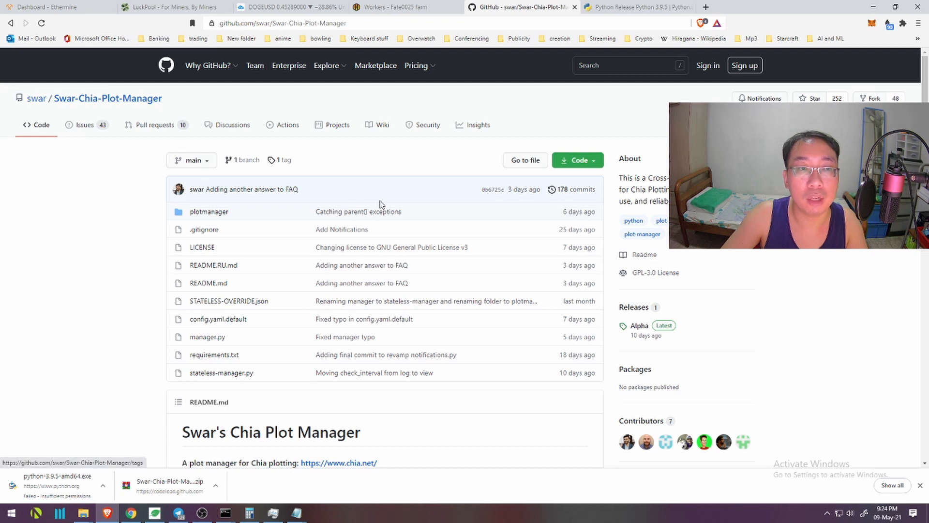
scroll(380, 203, down, 3)
scroll(380, 203, down, 13)
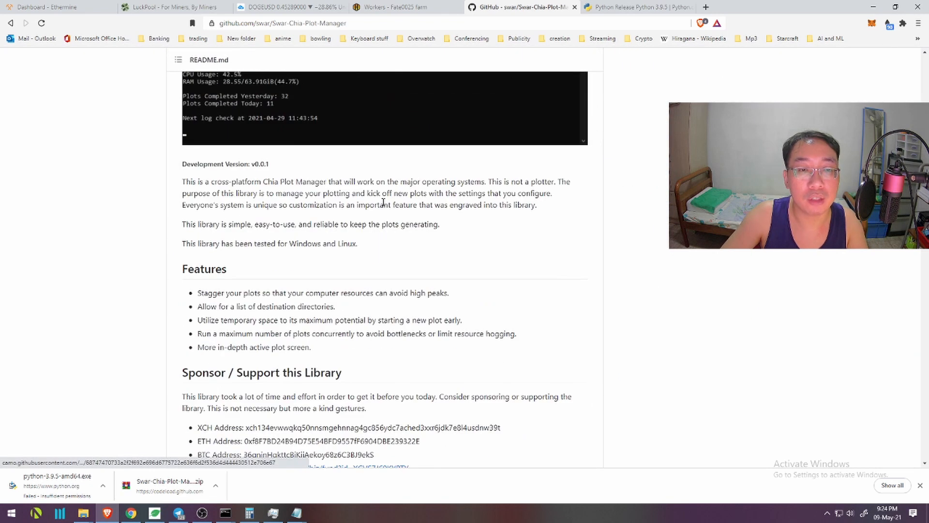
scroll(384, 202, down, 2)
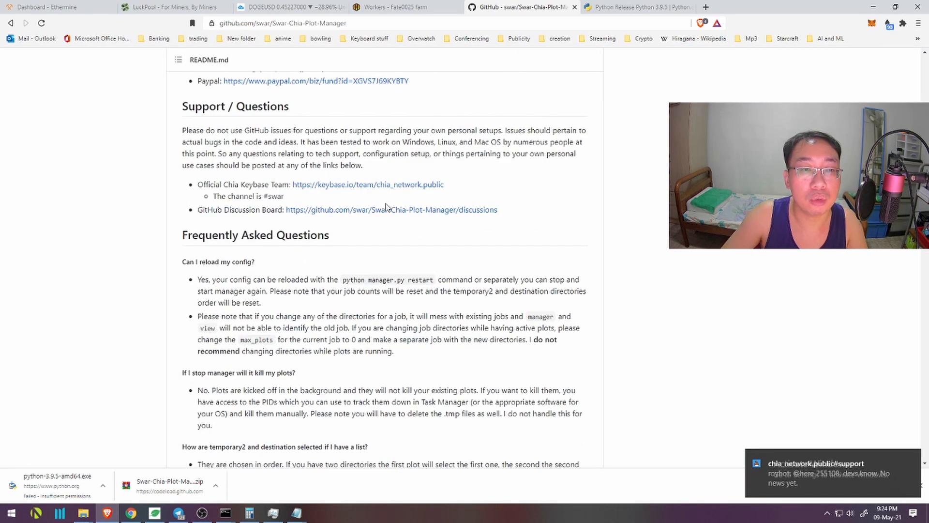
scroll(419, 263, down, 2)
scroll(410, 266, up, 5)
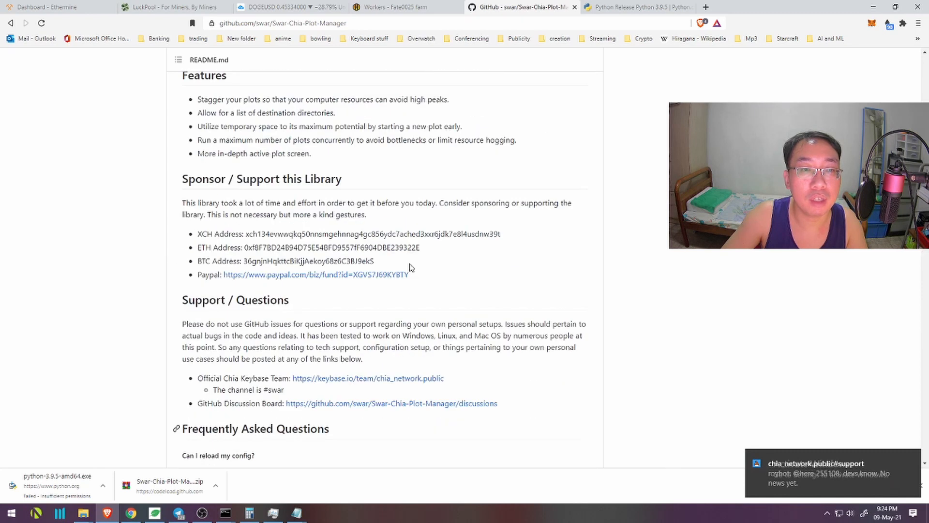
double_click(288, 234)
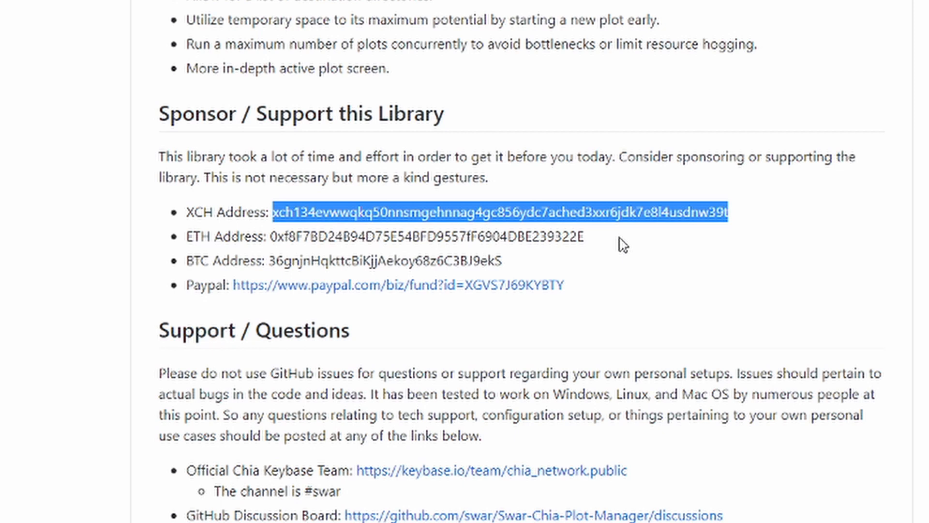
click(514, 232)
double_click(455, 237)
click(356, 261)
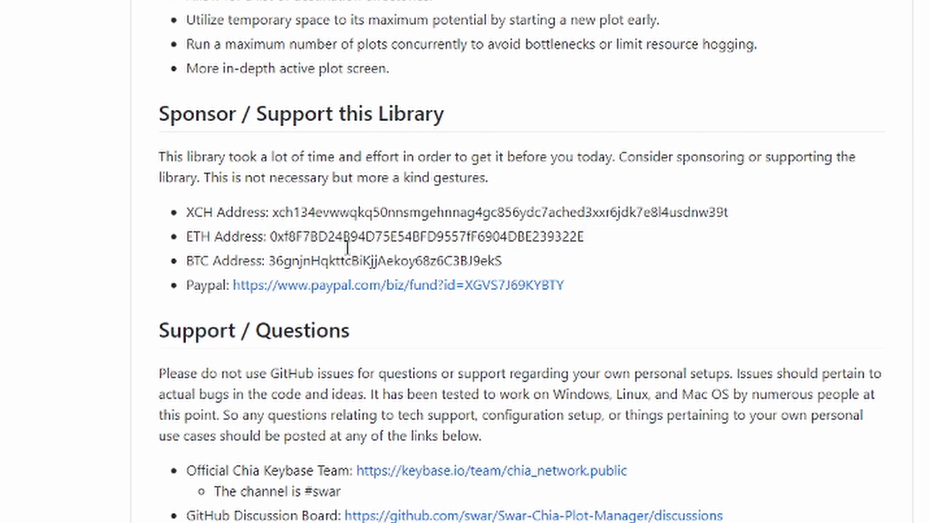
double_click(348, 240)
click(346, 264)
double_click(347, 262)
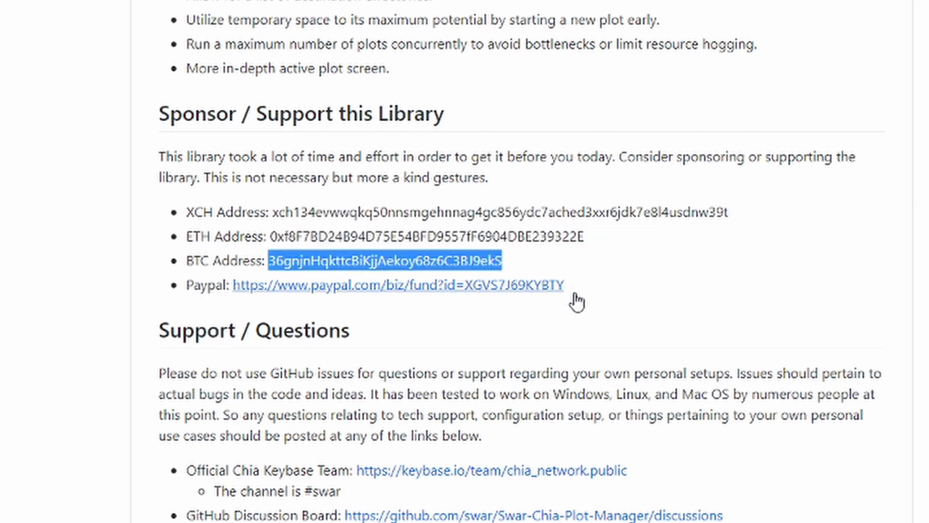
click(588, 304)
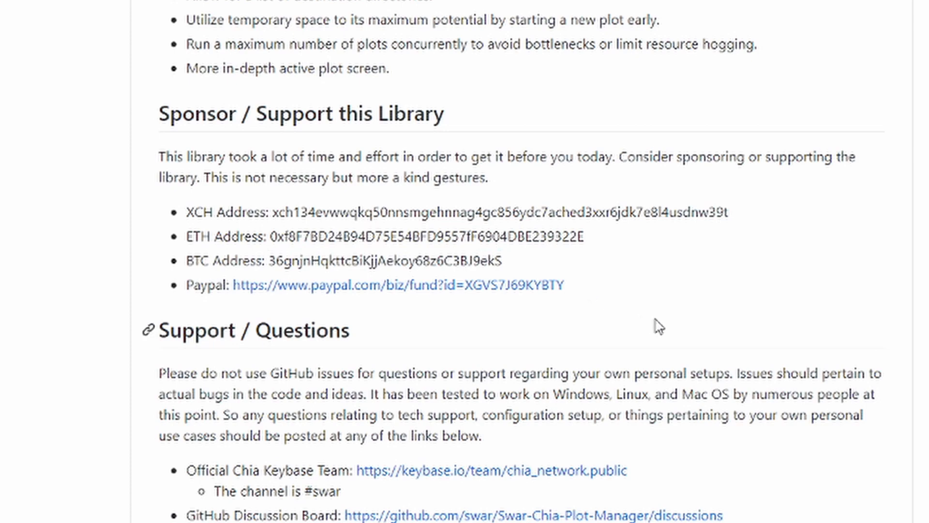
scroll(634, 290, up, 16)
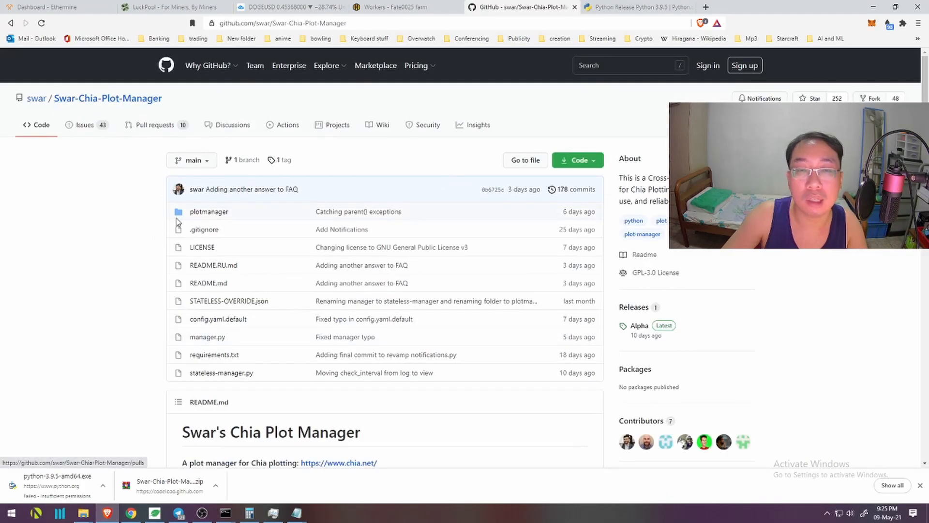